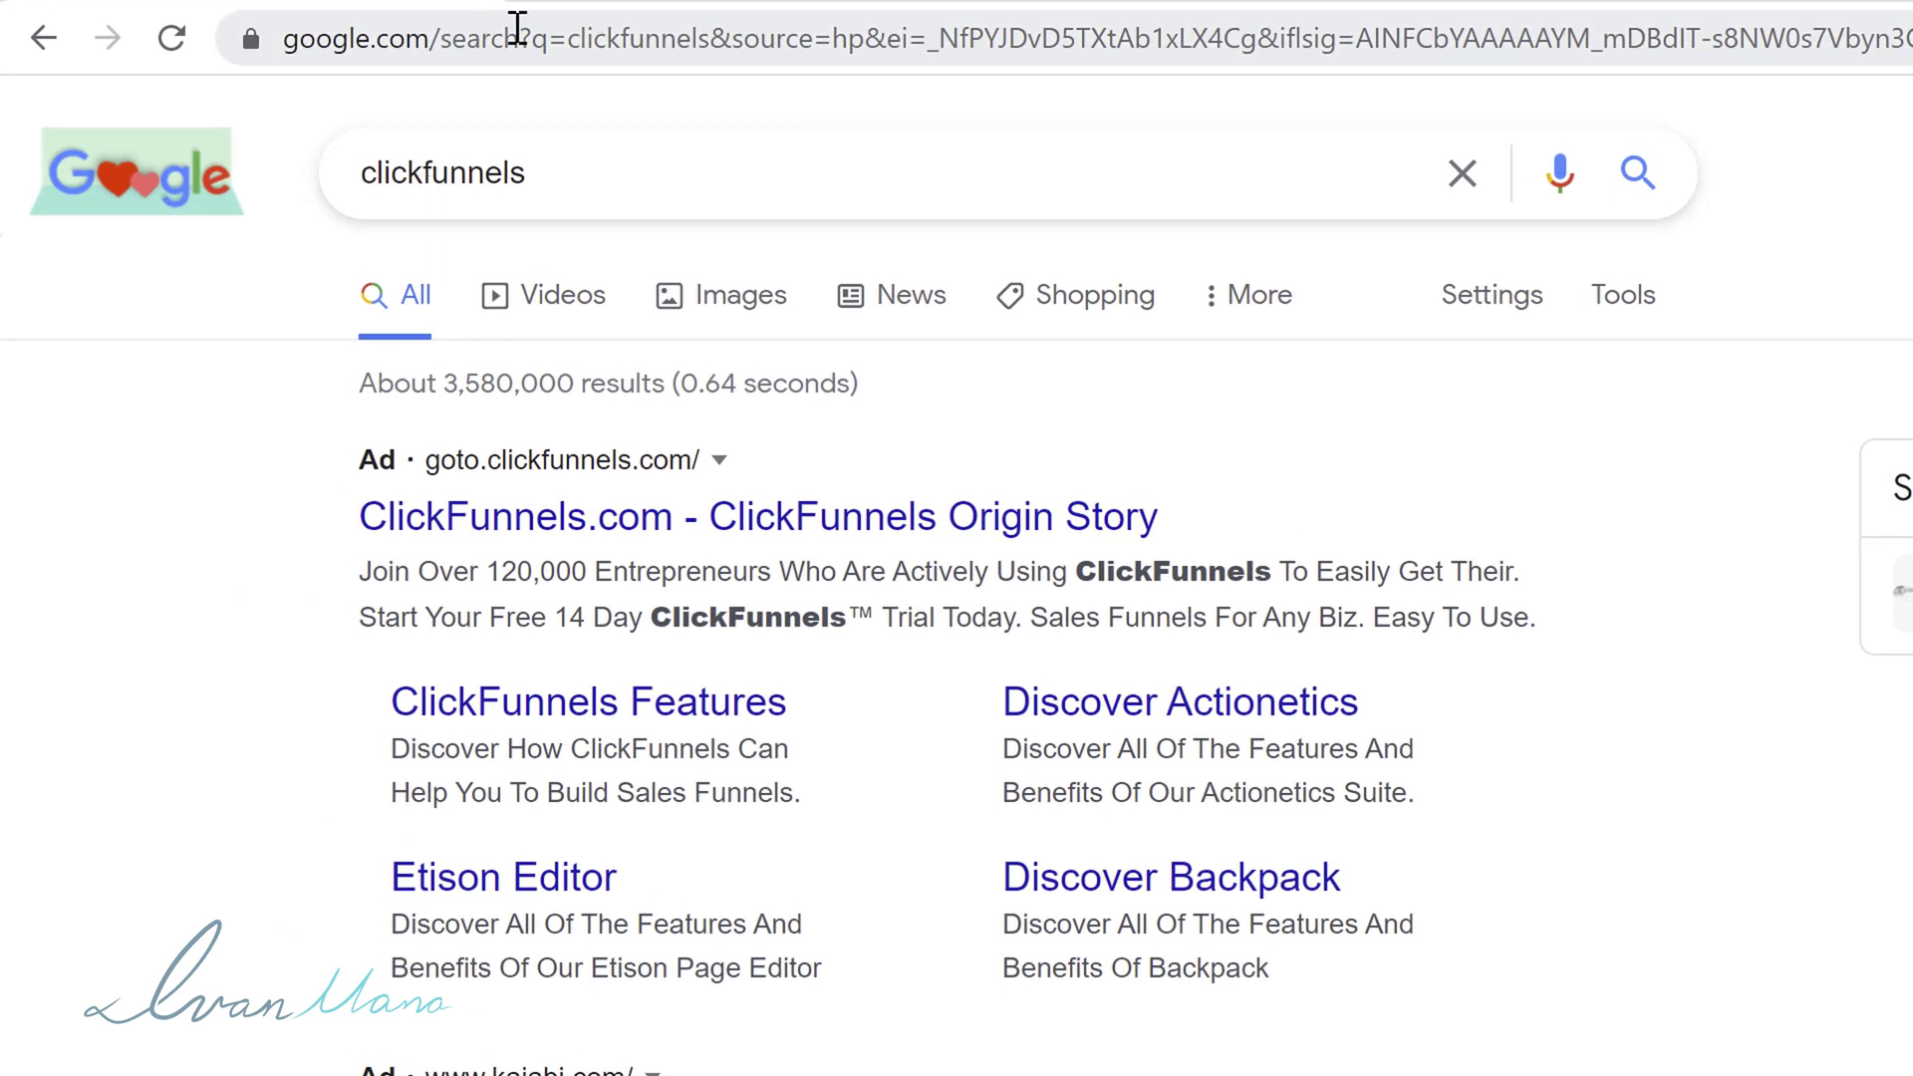
drag(610, 176, 279, 737)
click(196, 763)
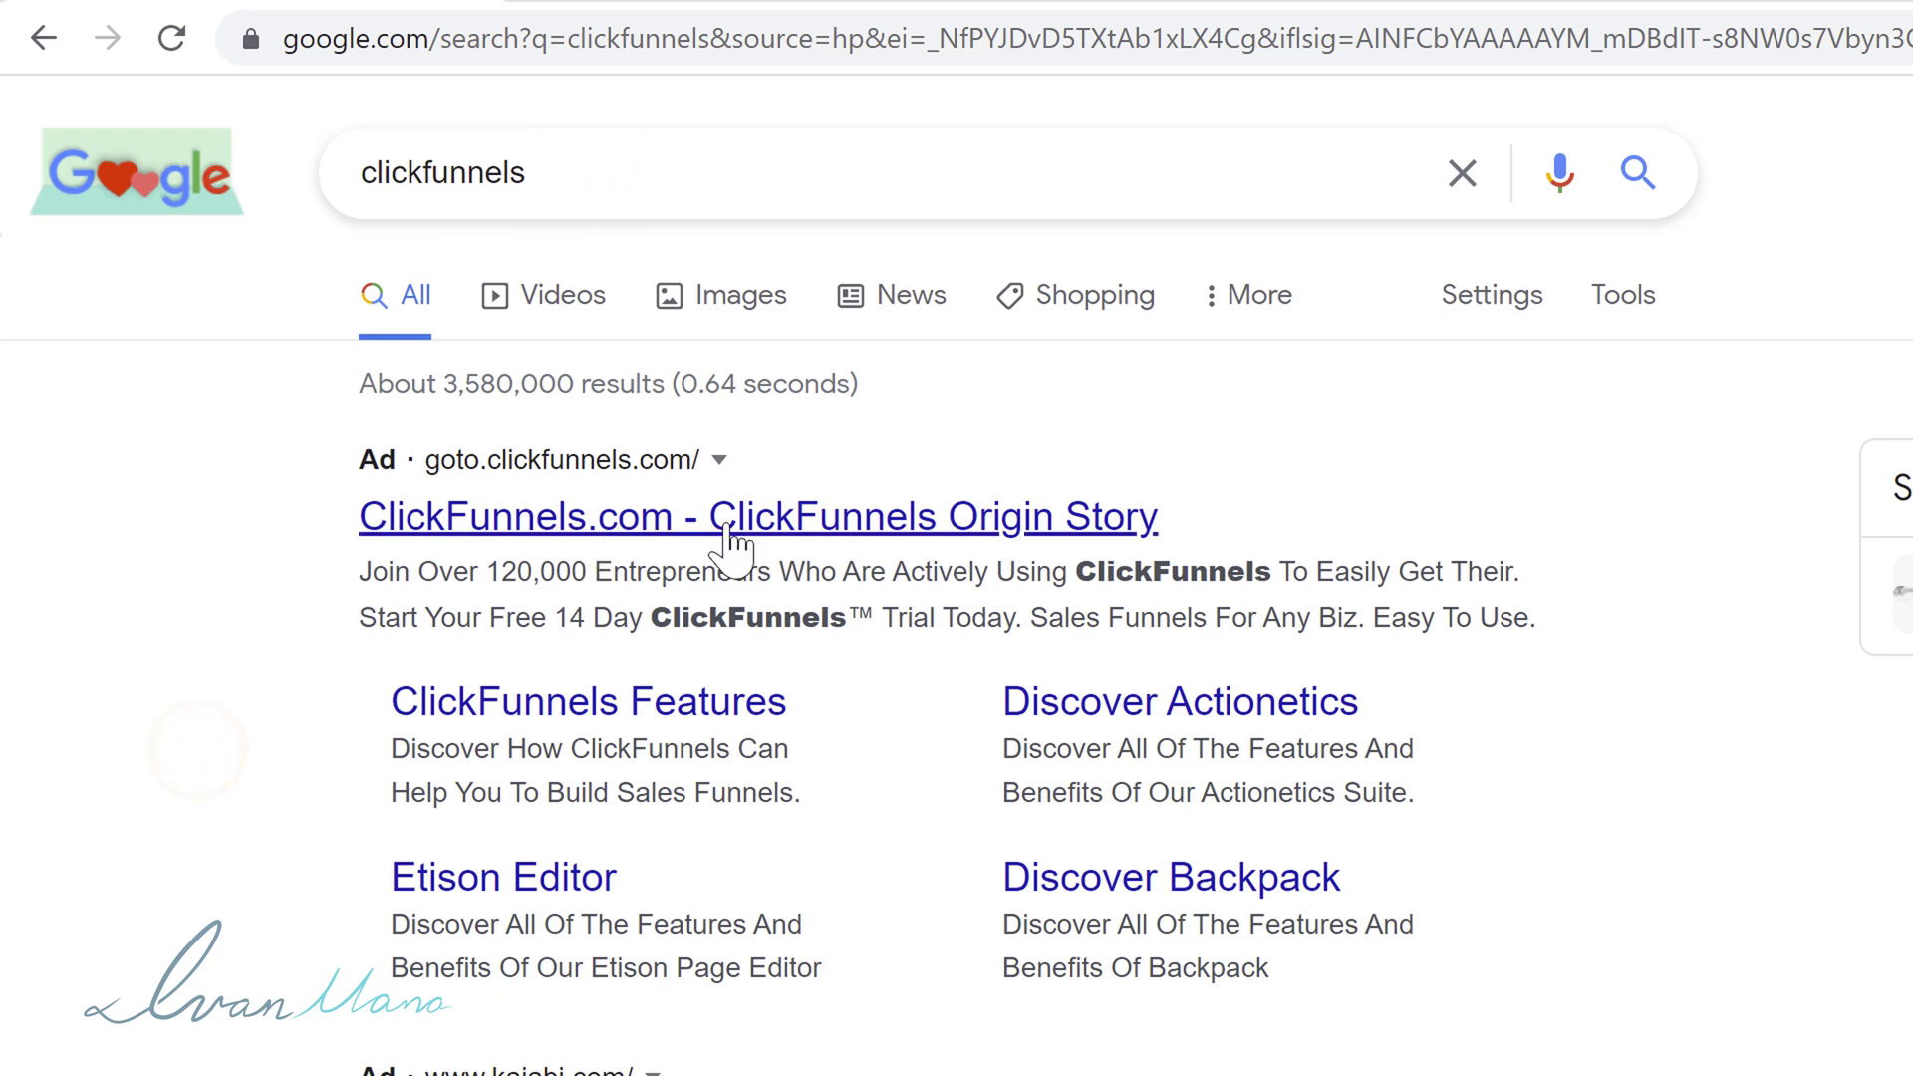
drag(337, 504, 1106, 538)
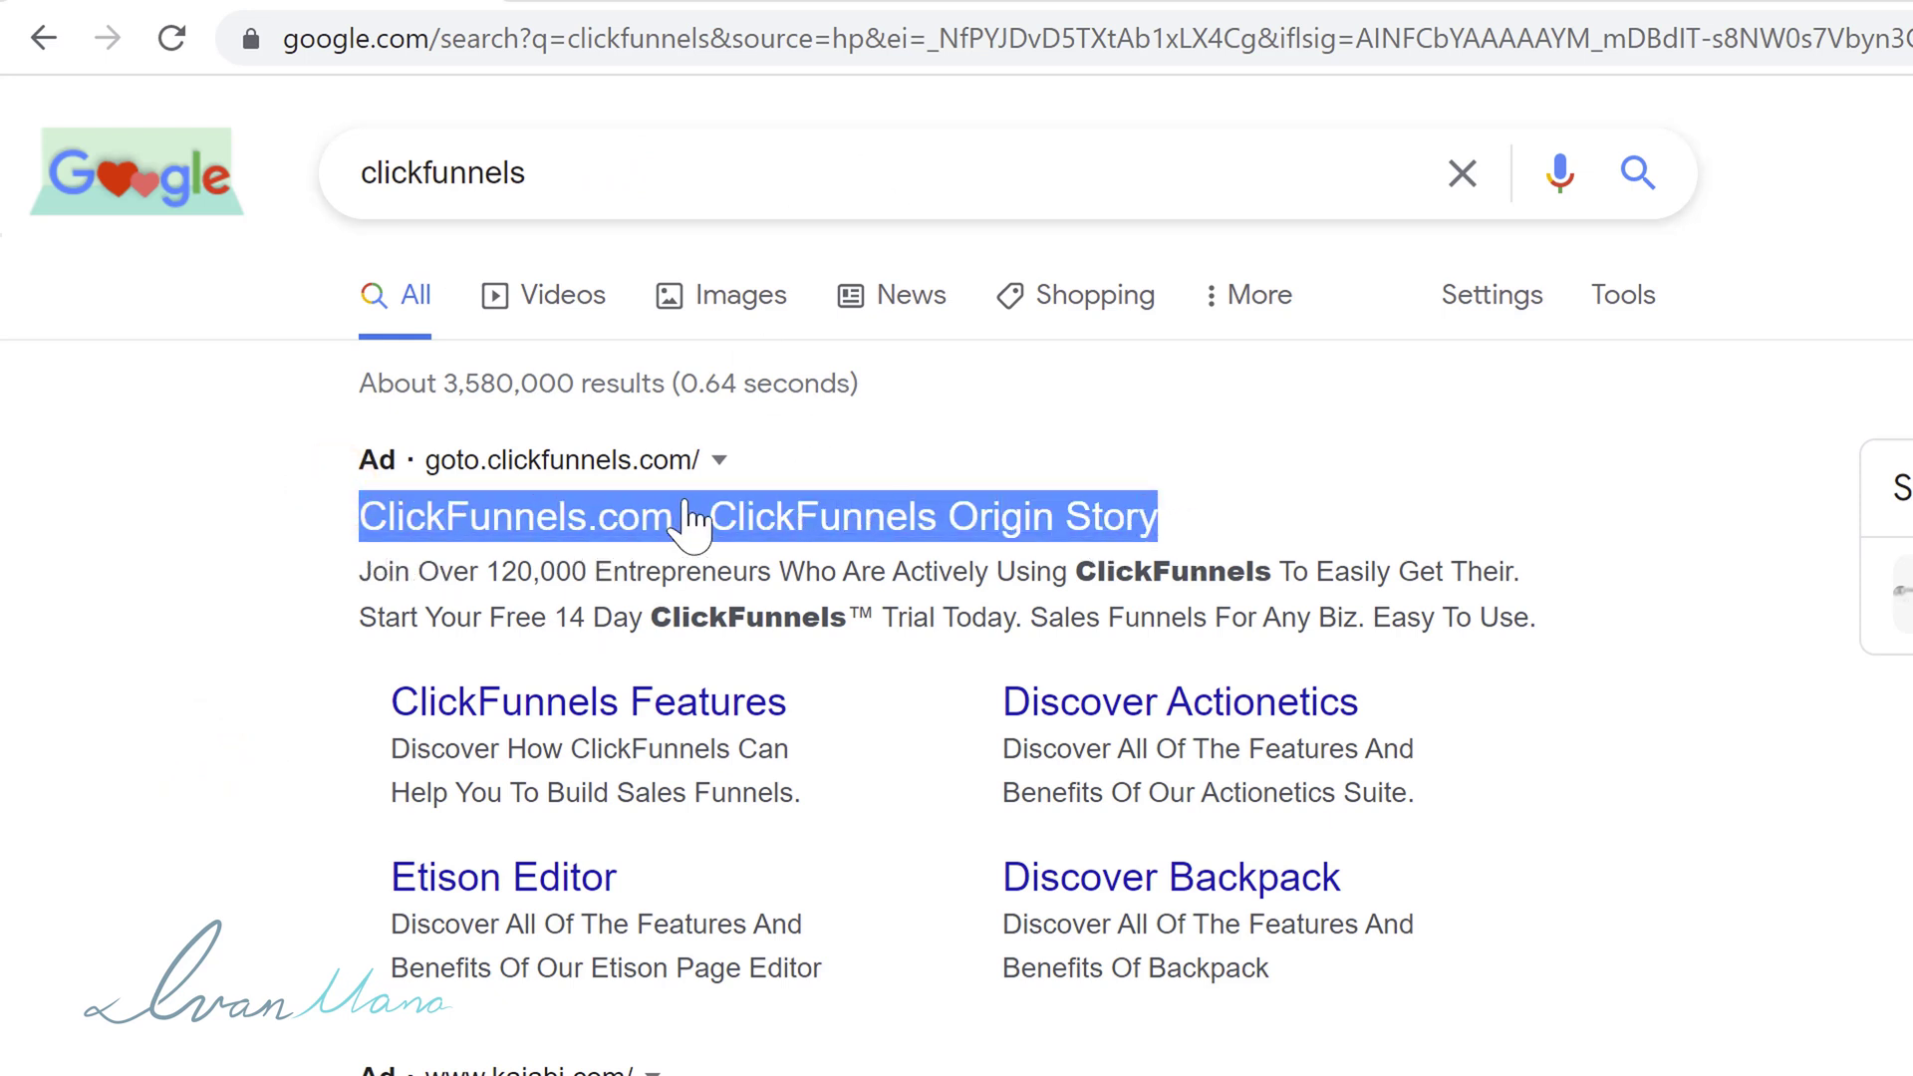
click(195, 845)
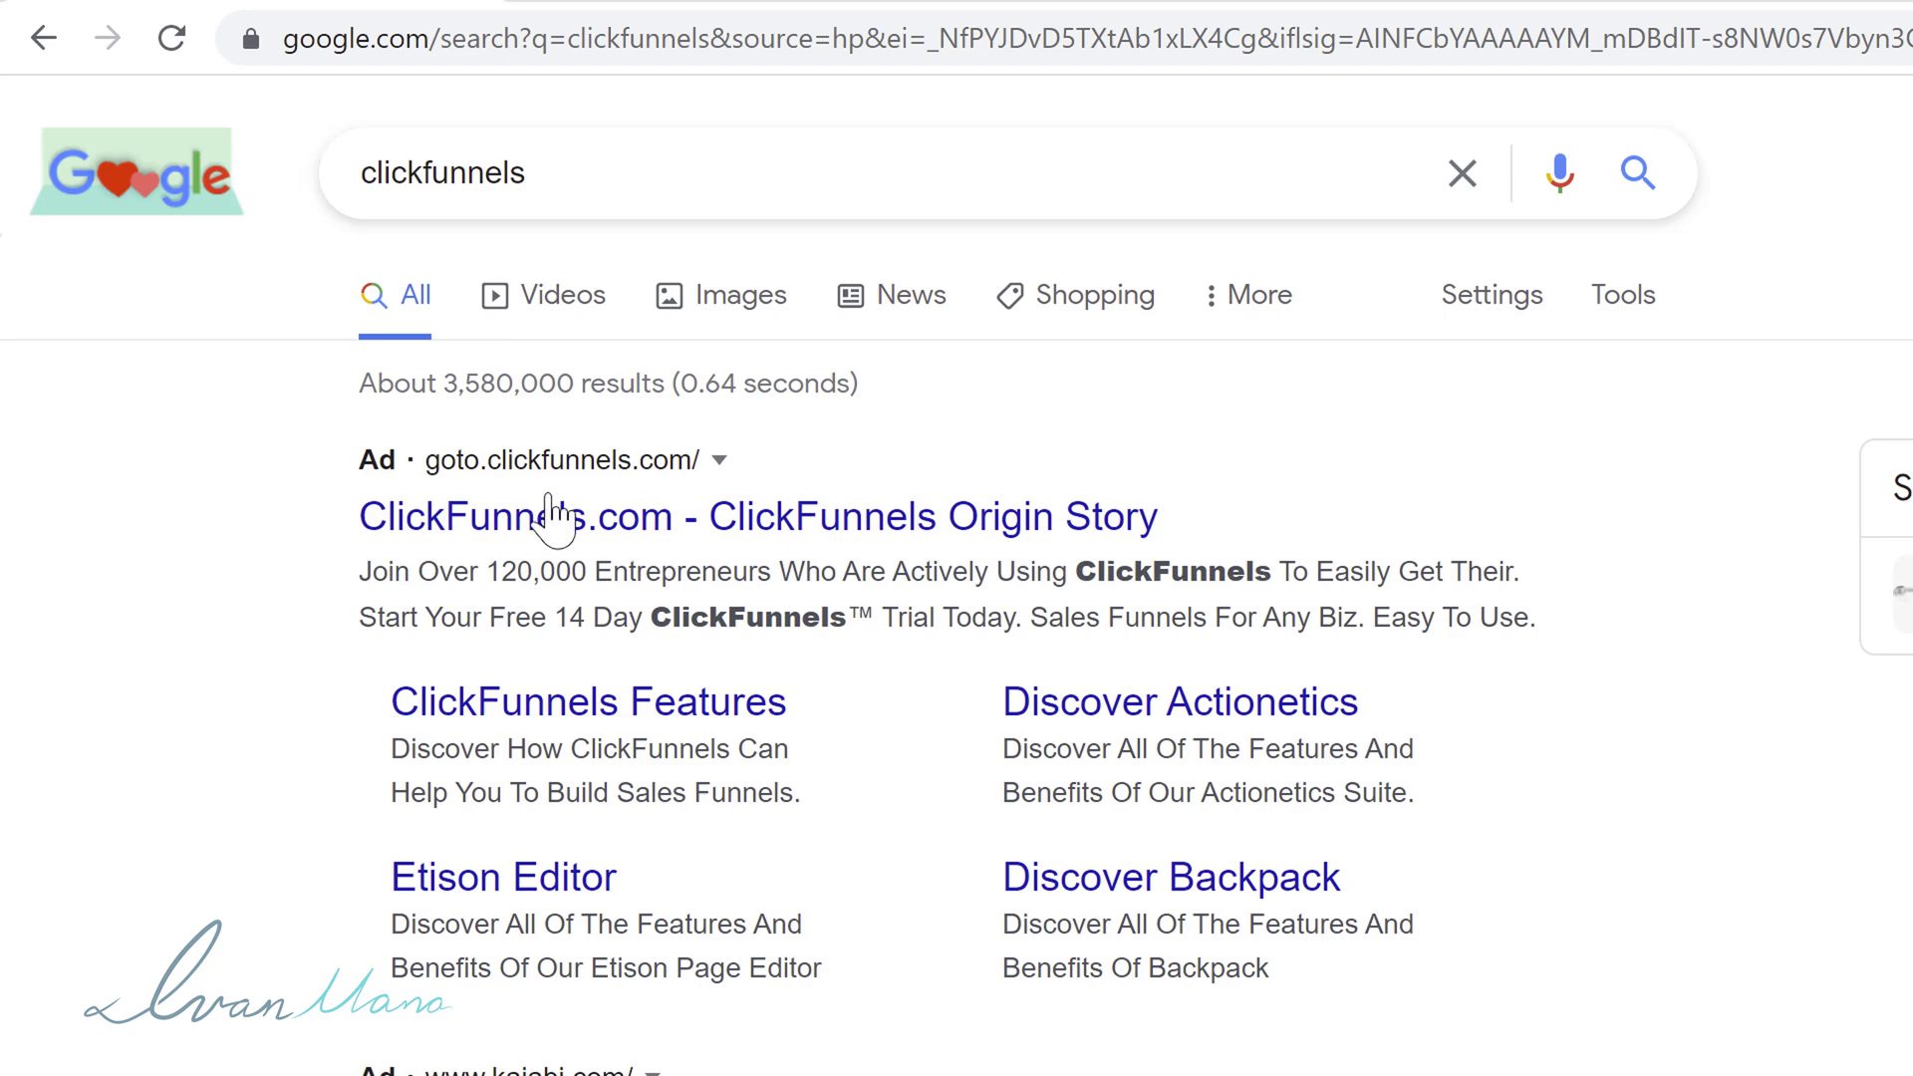
drag(583, 150, 328, 194)
click(431, 167)
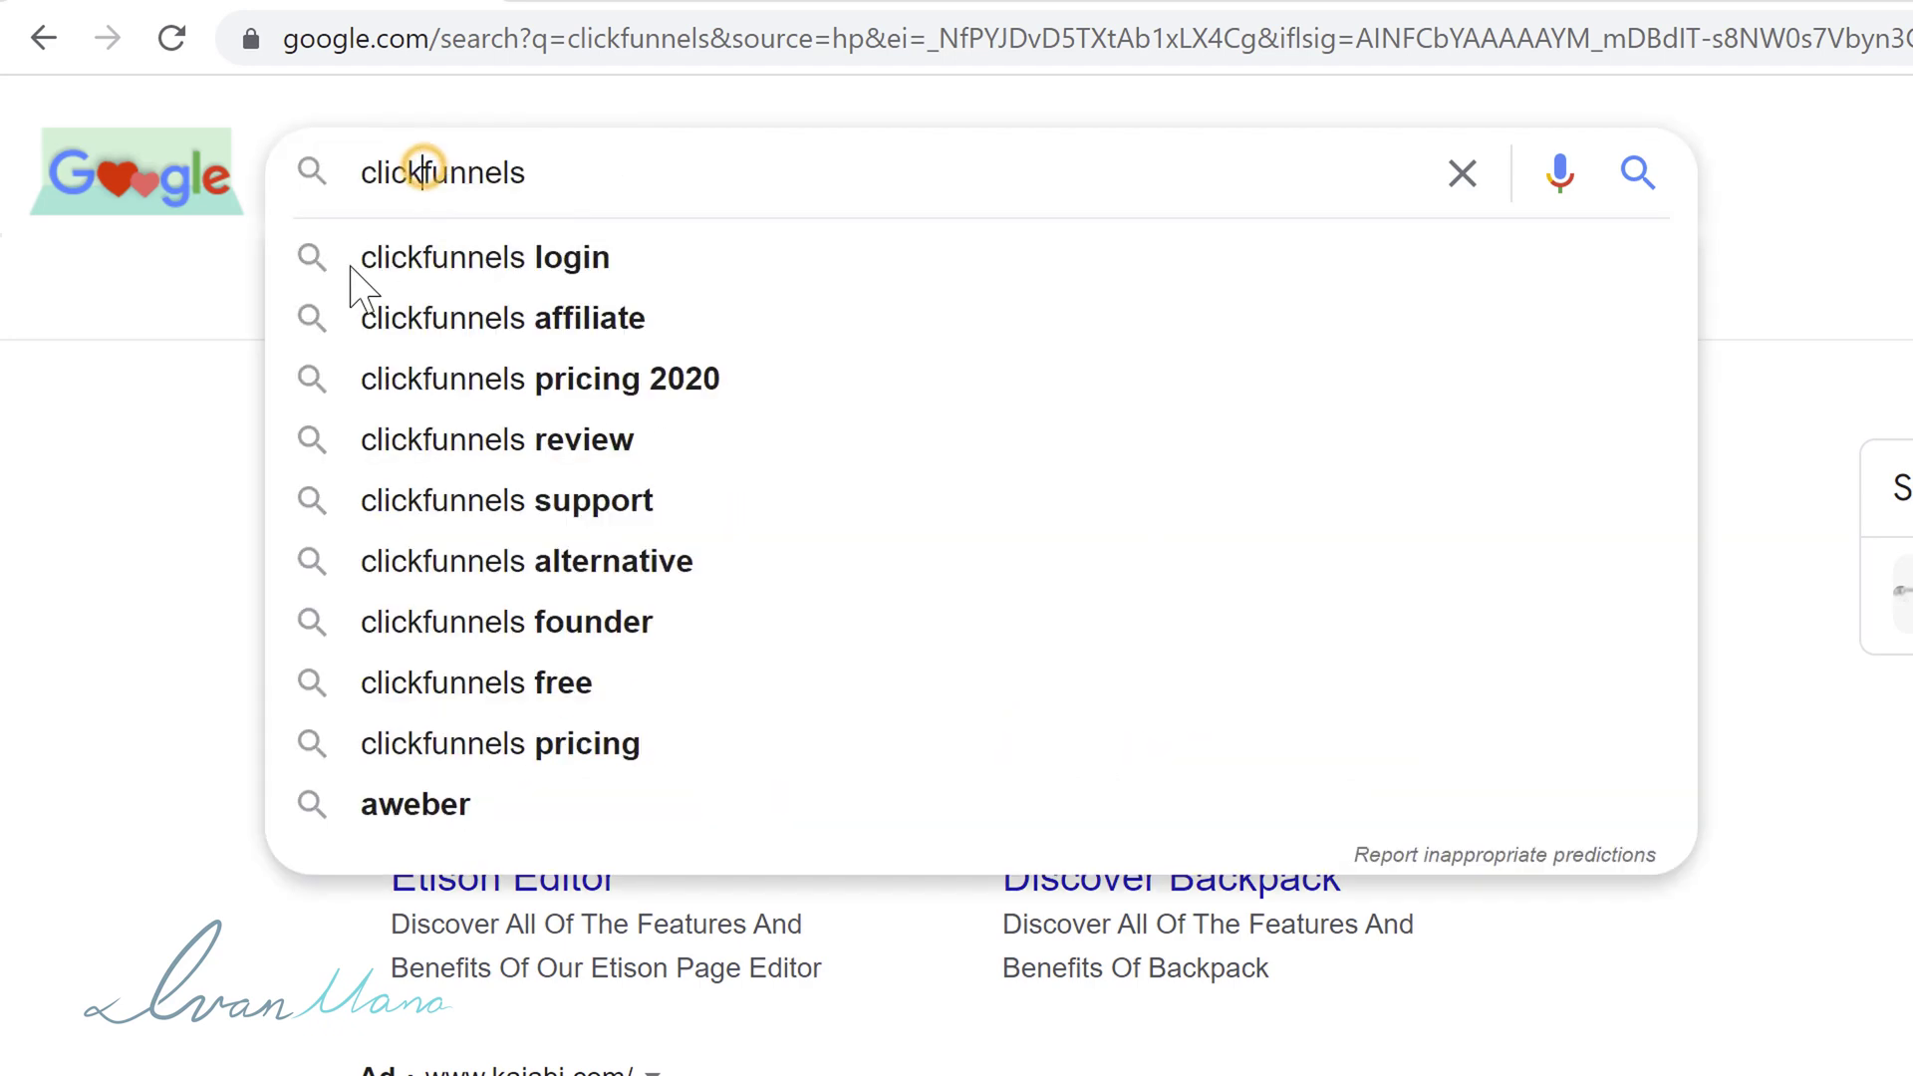
click(135, 825)
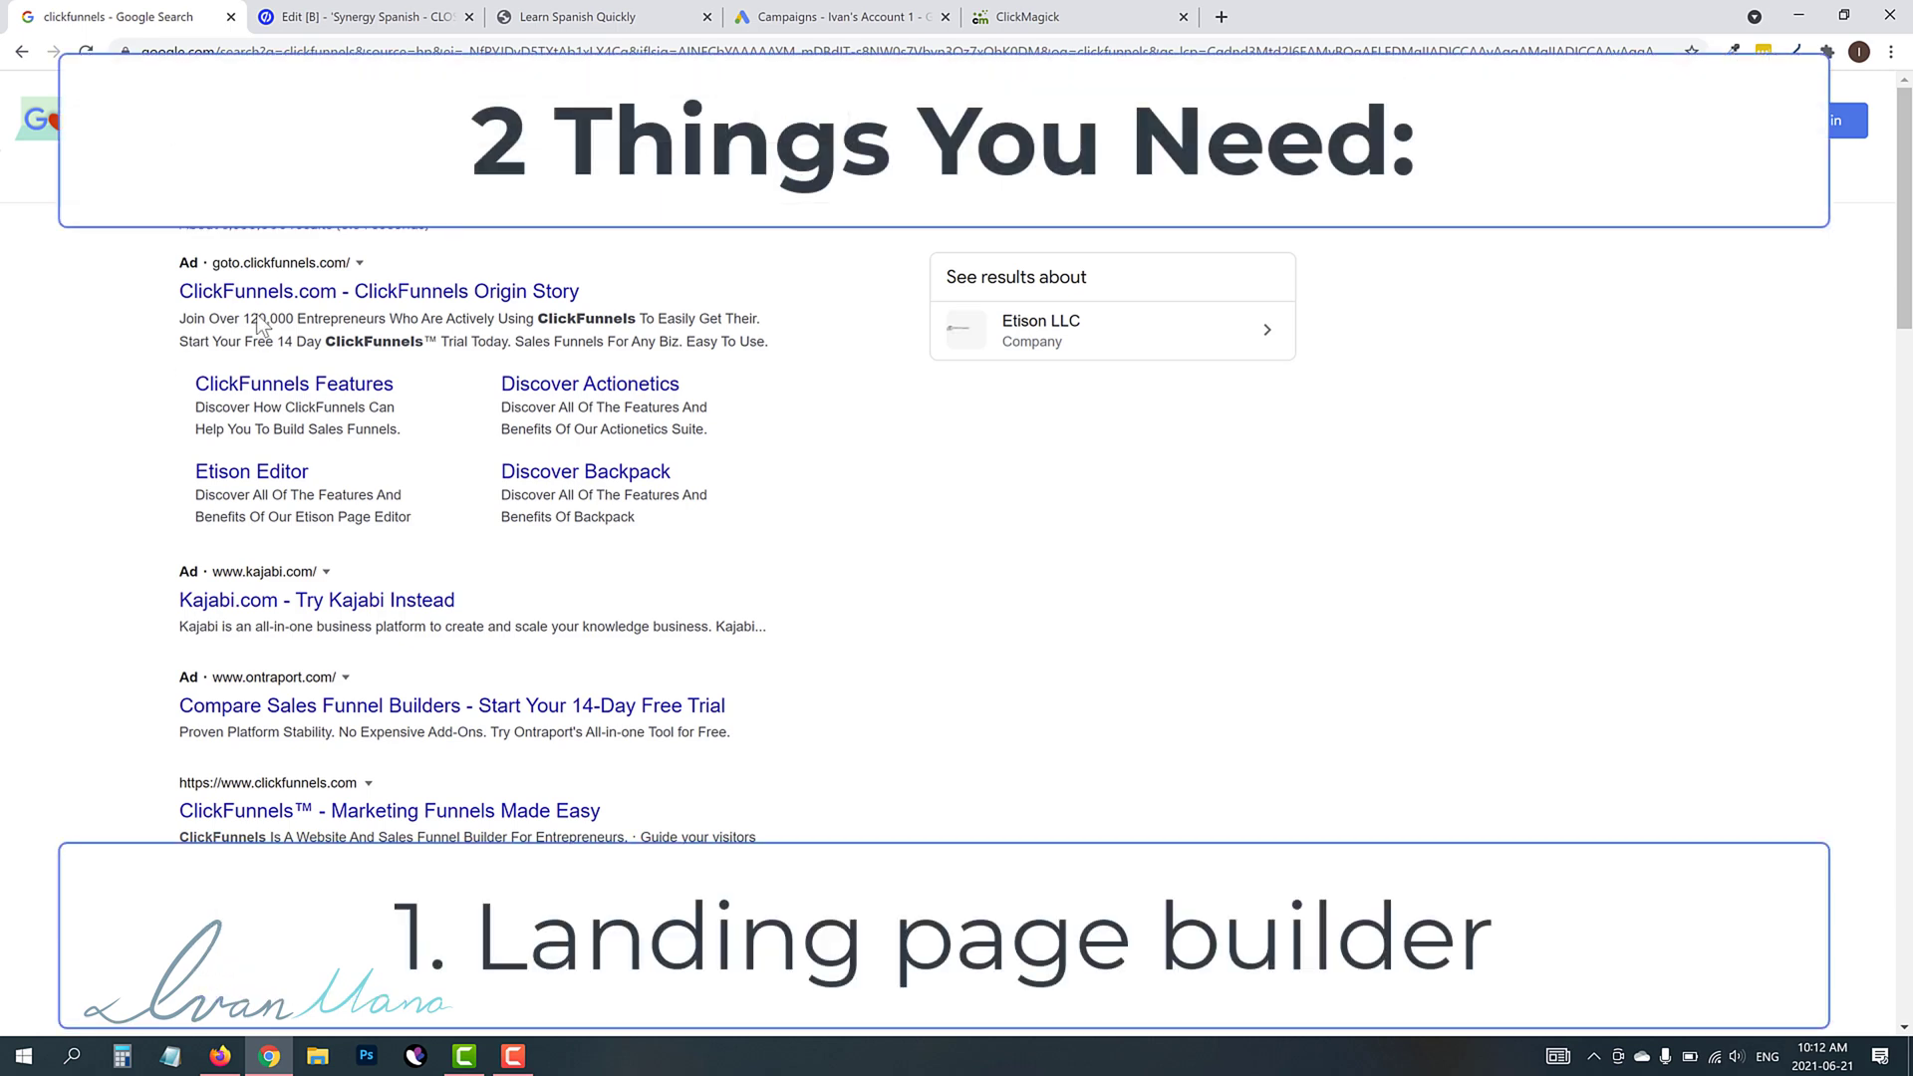
Review the SORRY offer-closed page in the Unbounce editor, then view ClickMagick's Jun 21, 2021 stats.
click(360, 15)
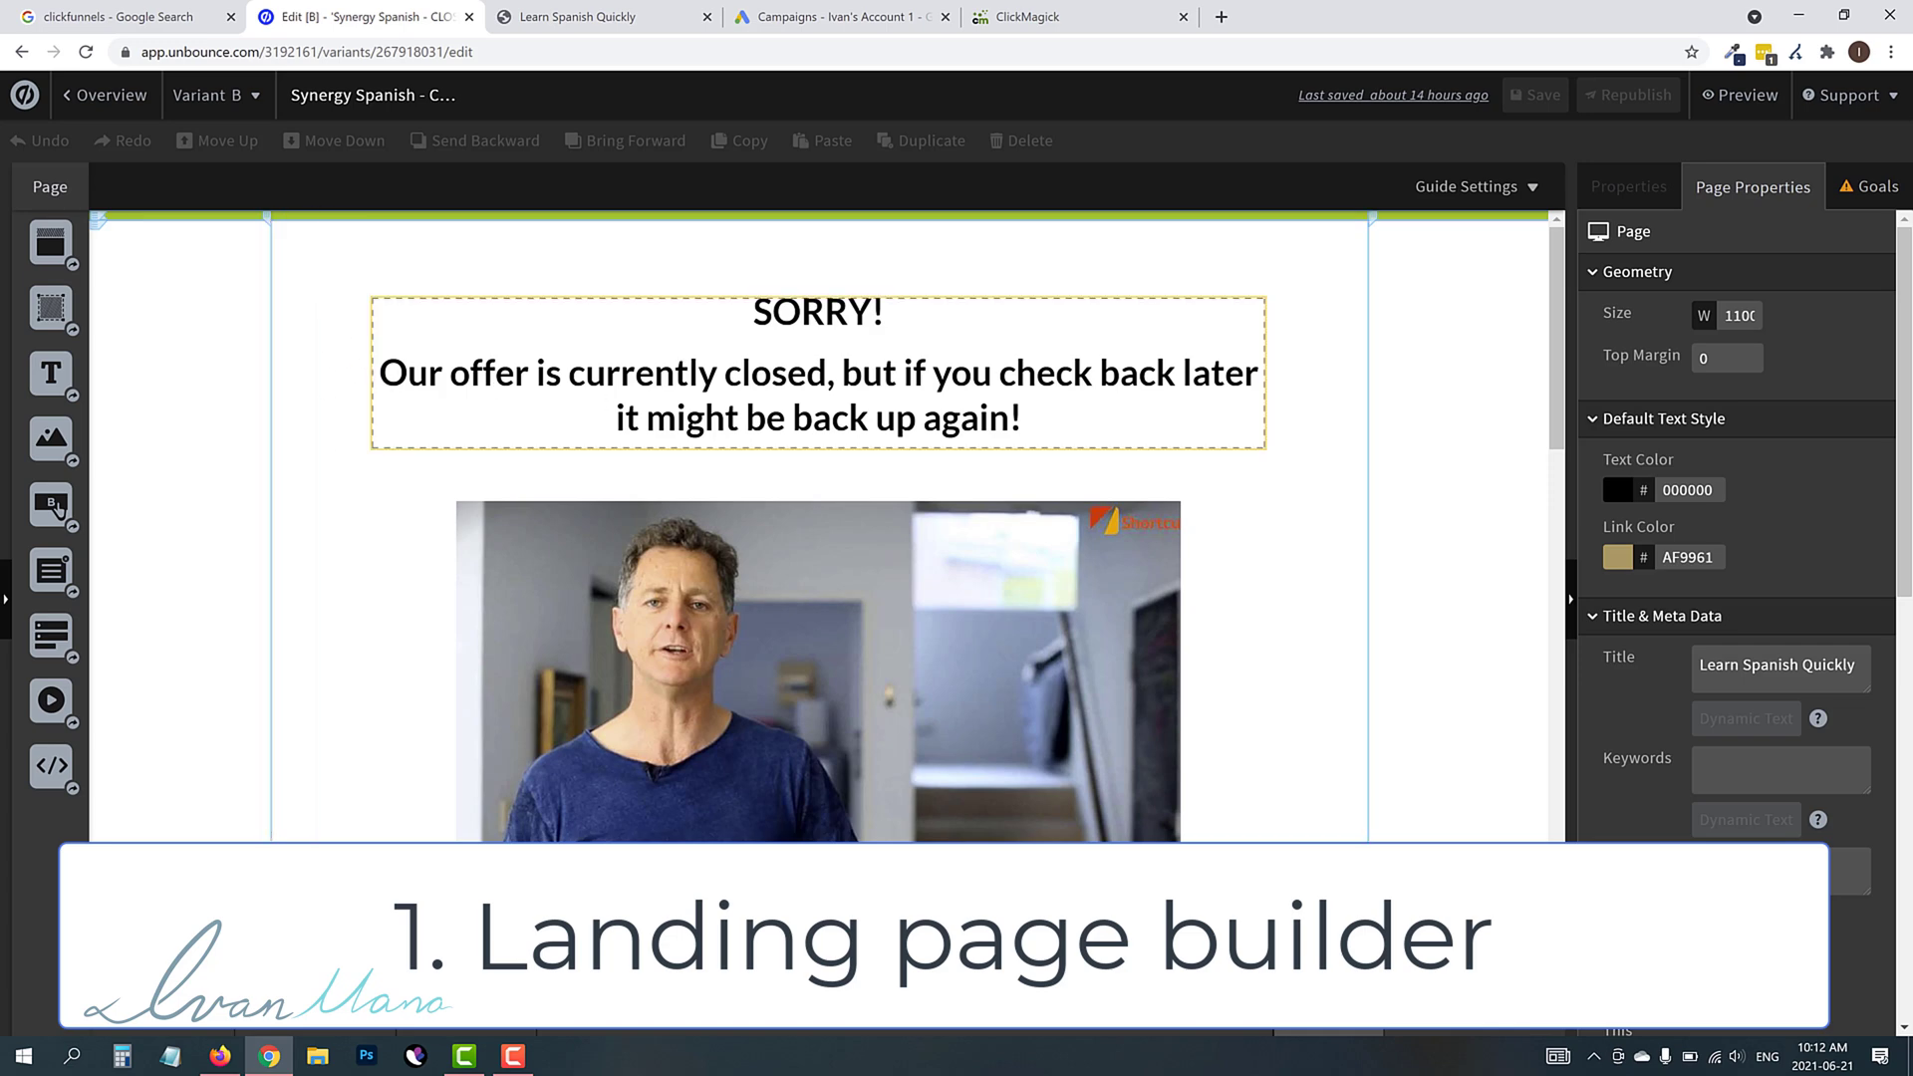
scroll(857, 698, down, 2)
scroll(947, 548, up, 2)
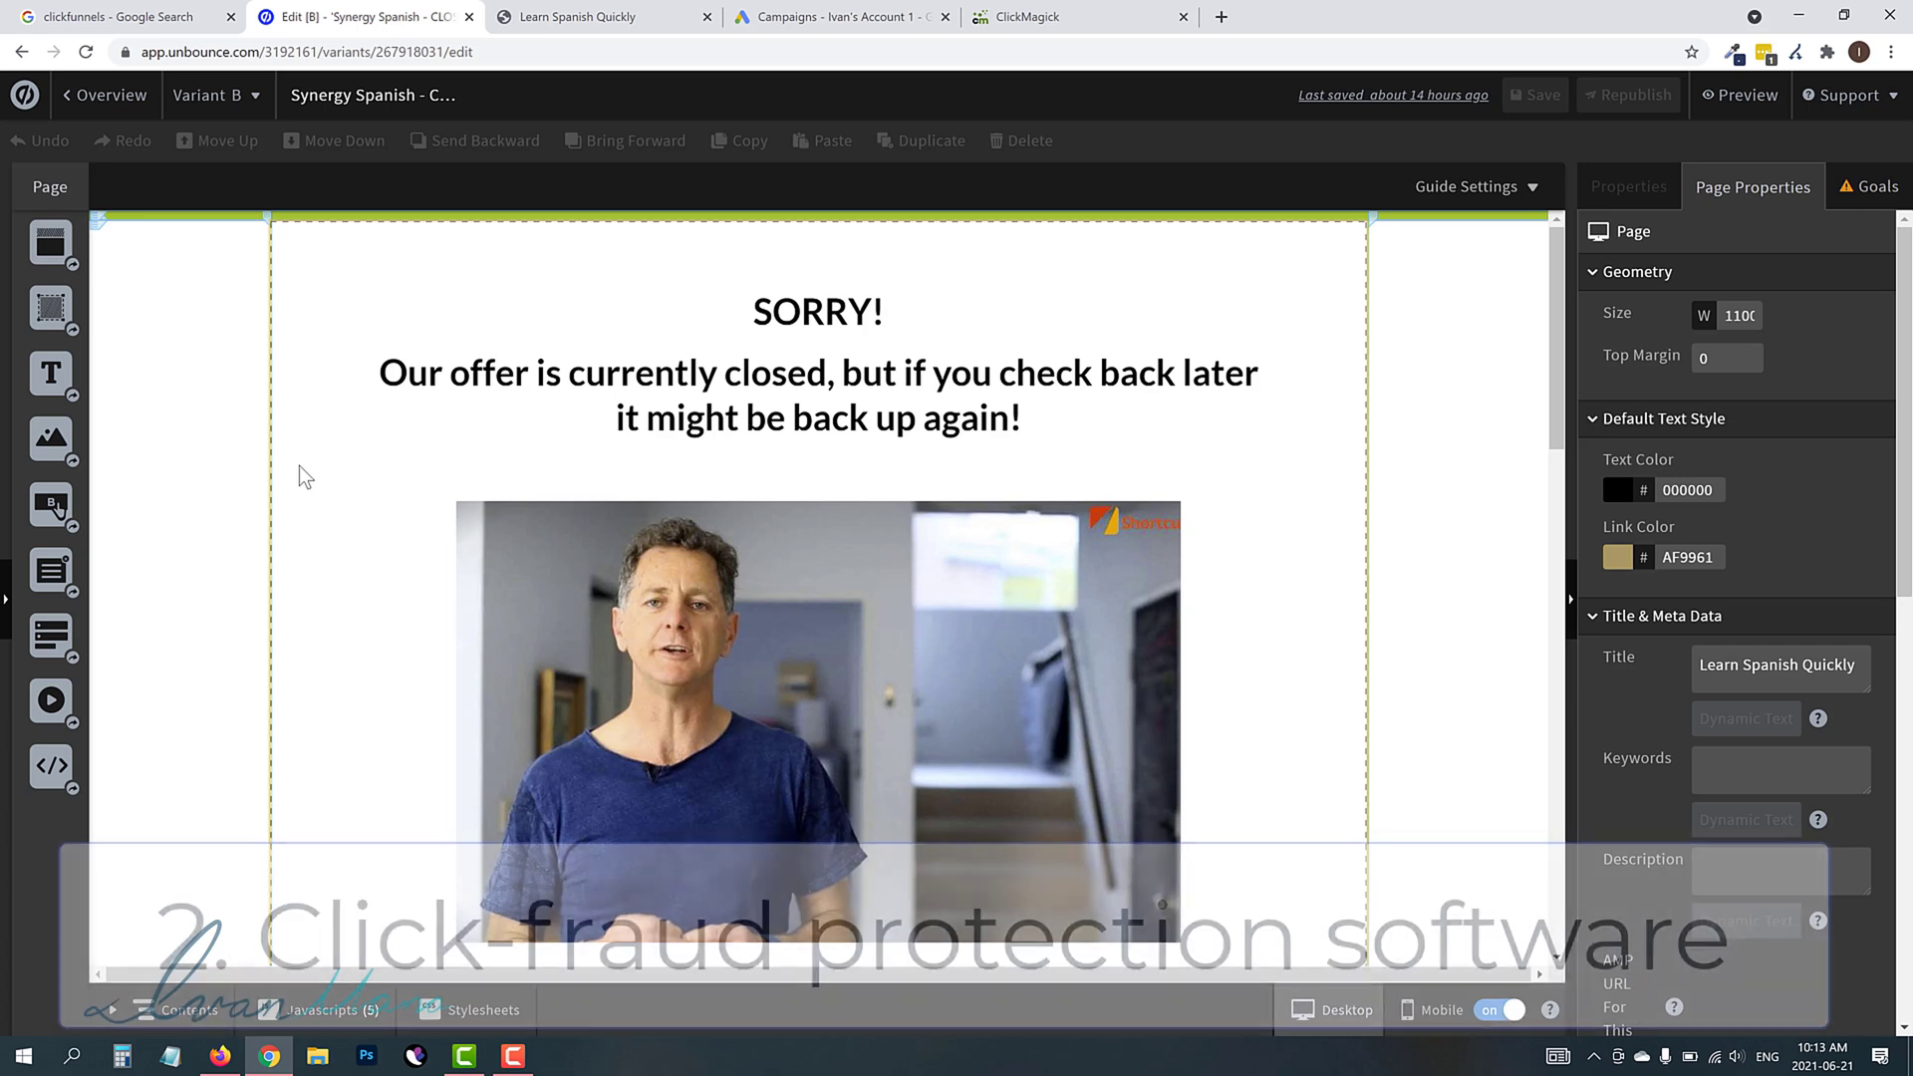
click(1116, 16)
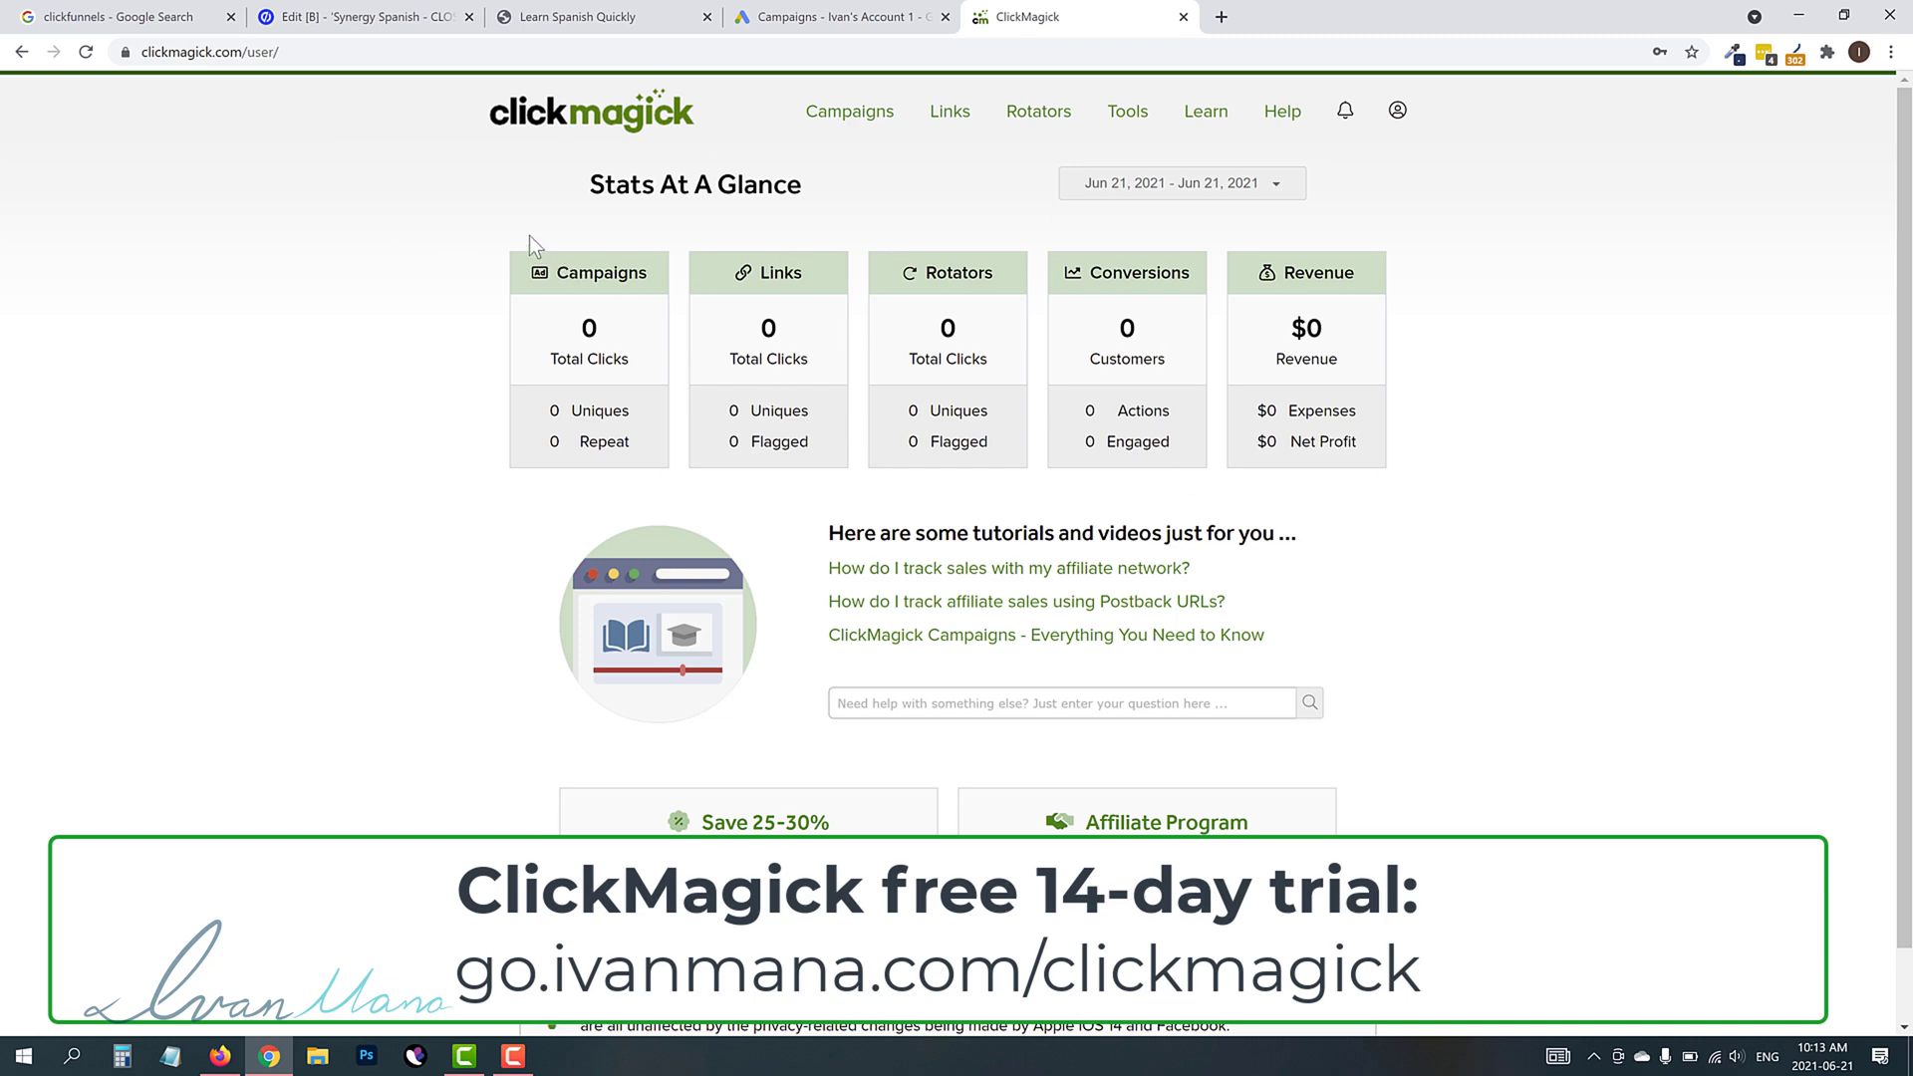
Go back to the Unbounce editor showing variant B's SORRY offer-closed message.
click(394, 18)
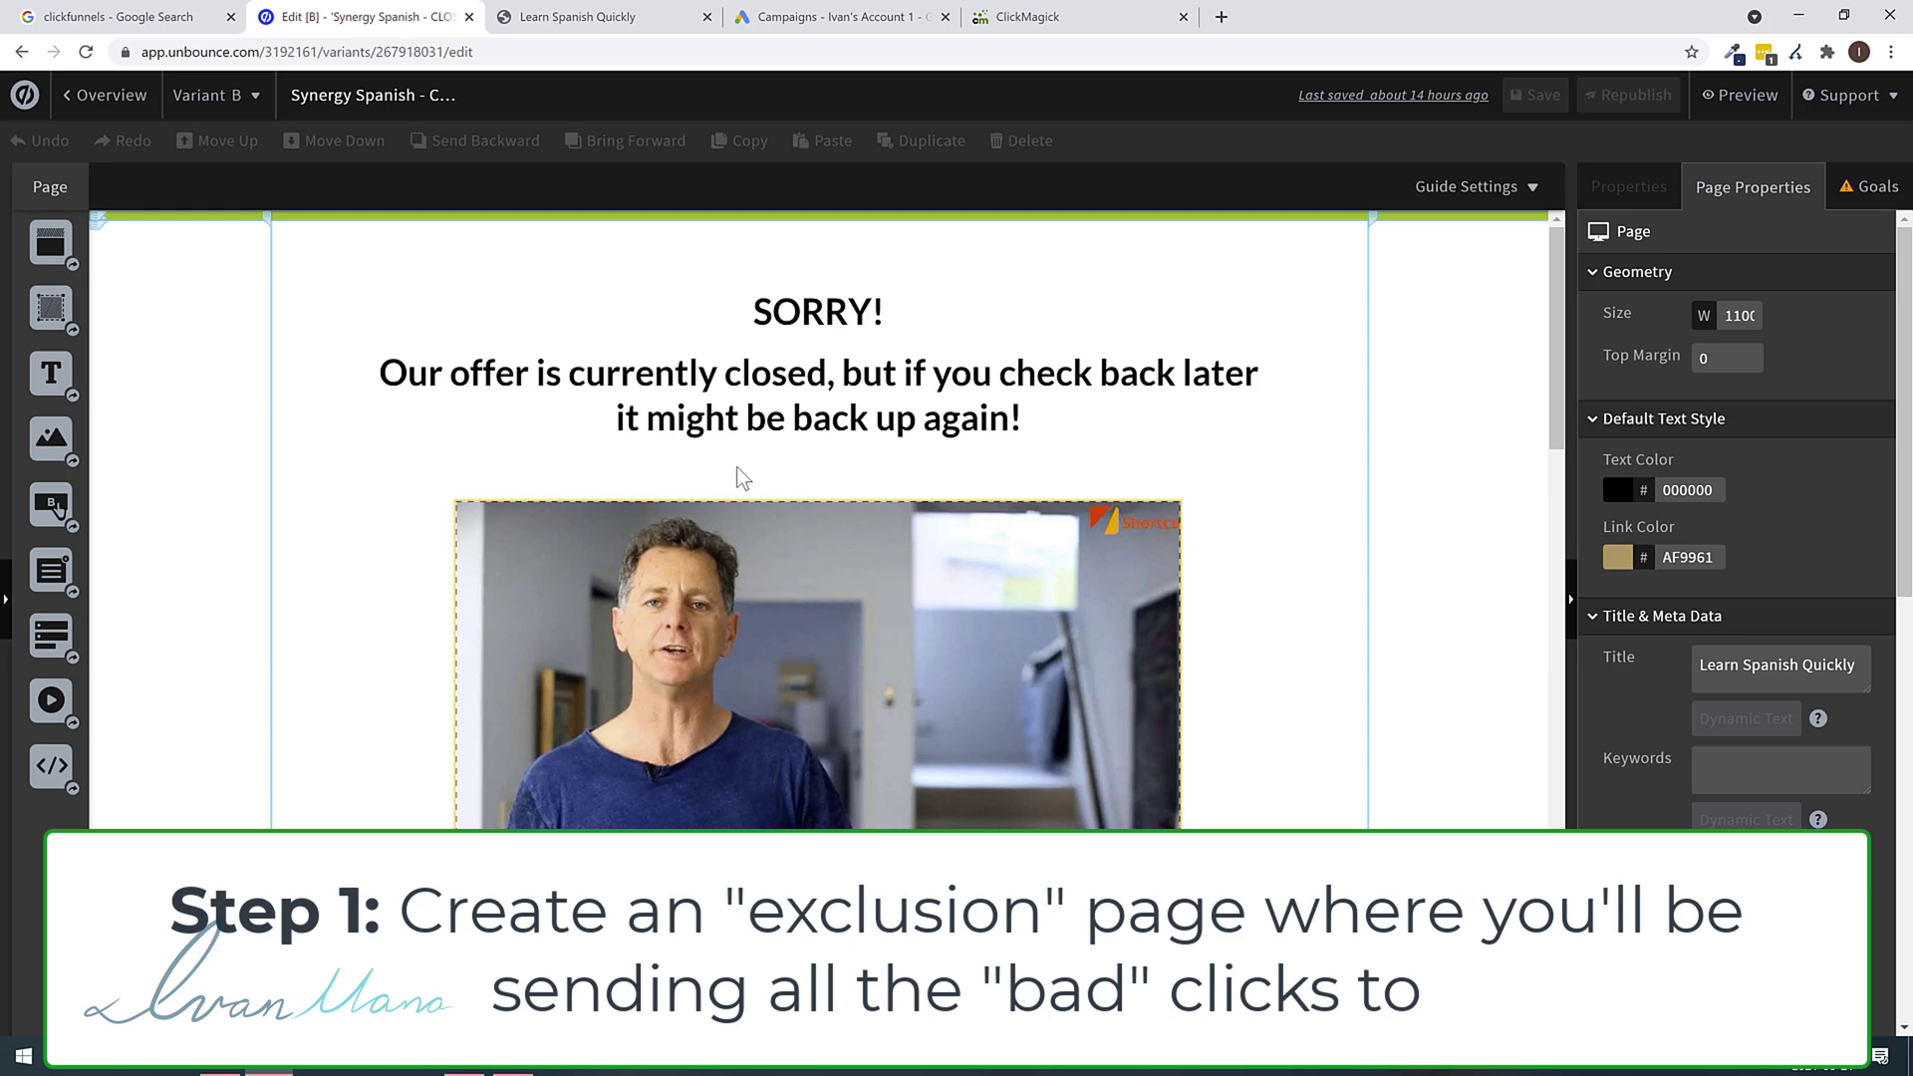
scroll(703, 478, down, 3)
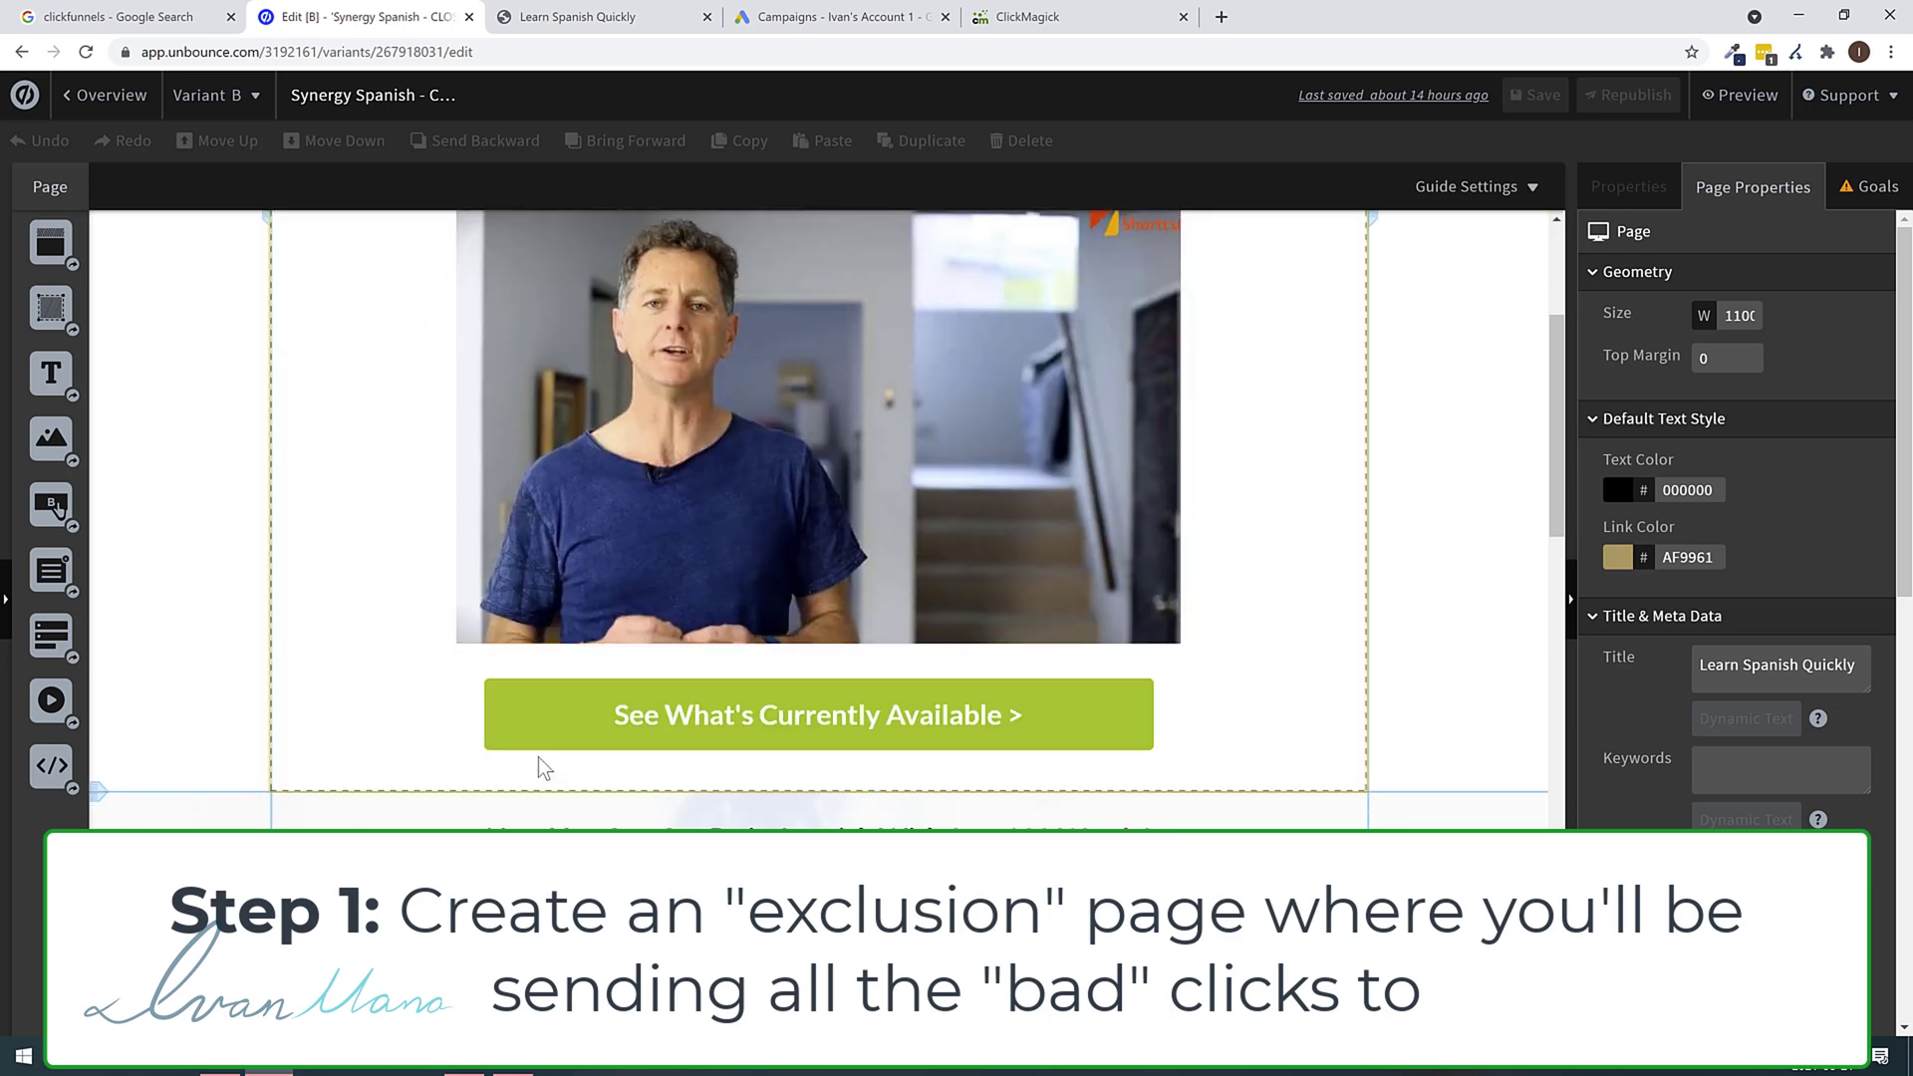
key(ctrl+Tab)
scroll(906, 794, up, 2)
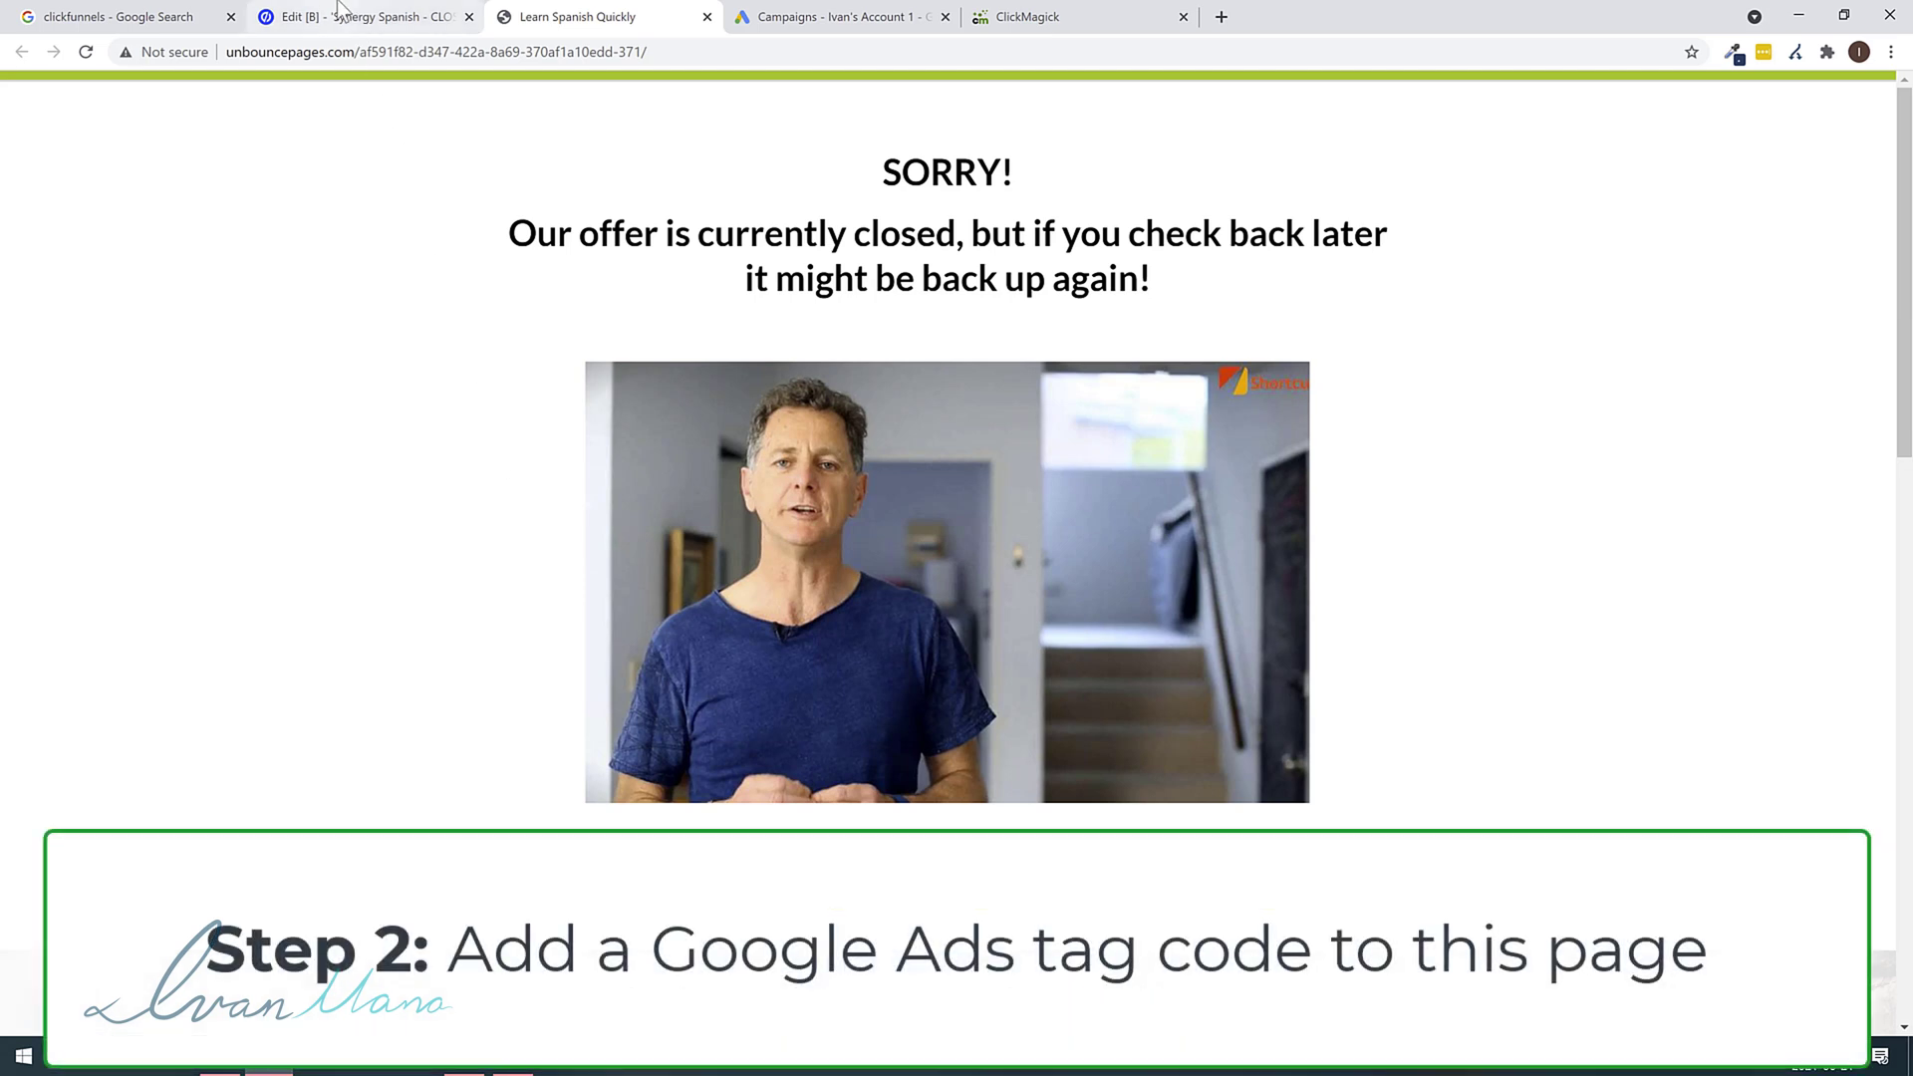
click(358, 17)
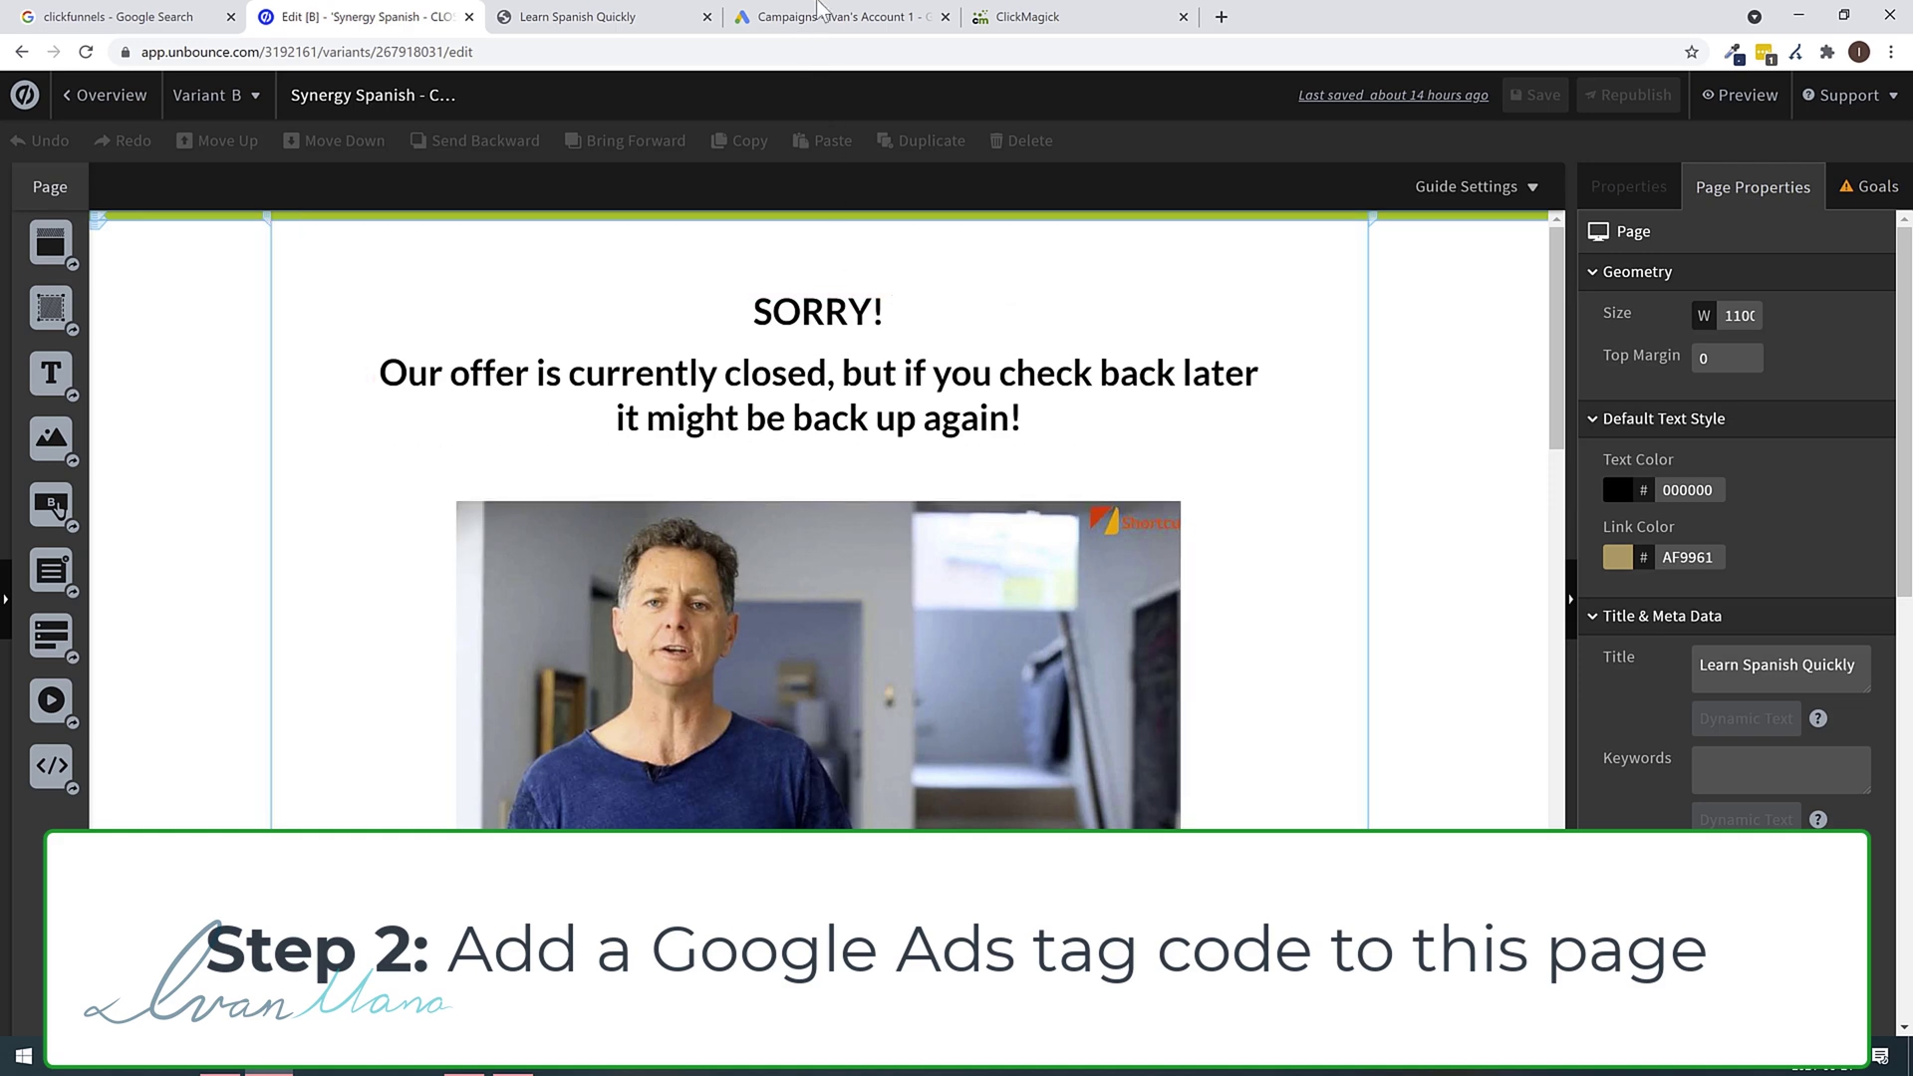
Open Audience sources in the Google Ads Audience manager.
click(817, 12)
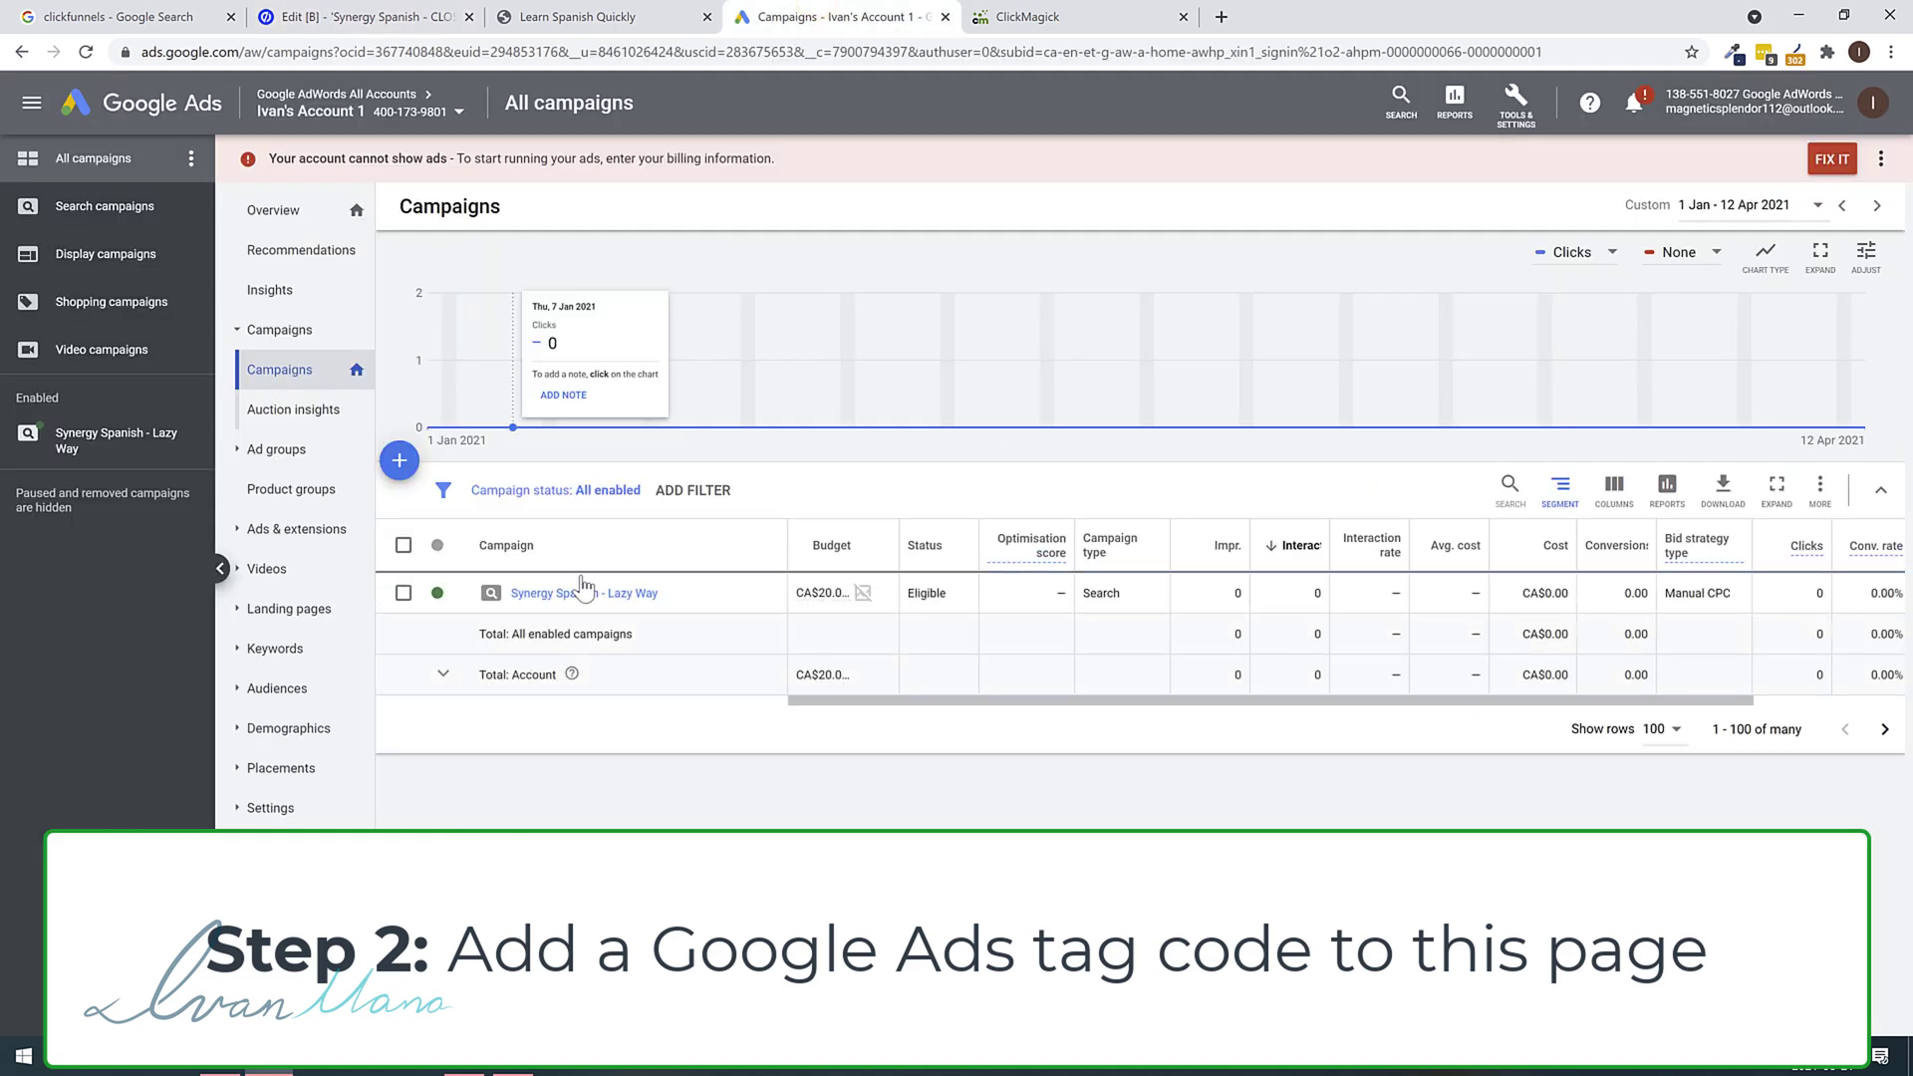
click(1515, 99)
click(986, 209)
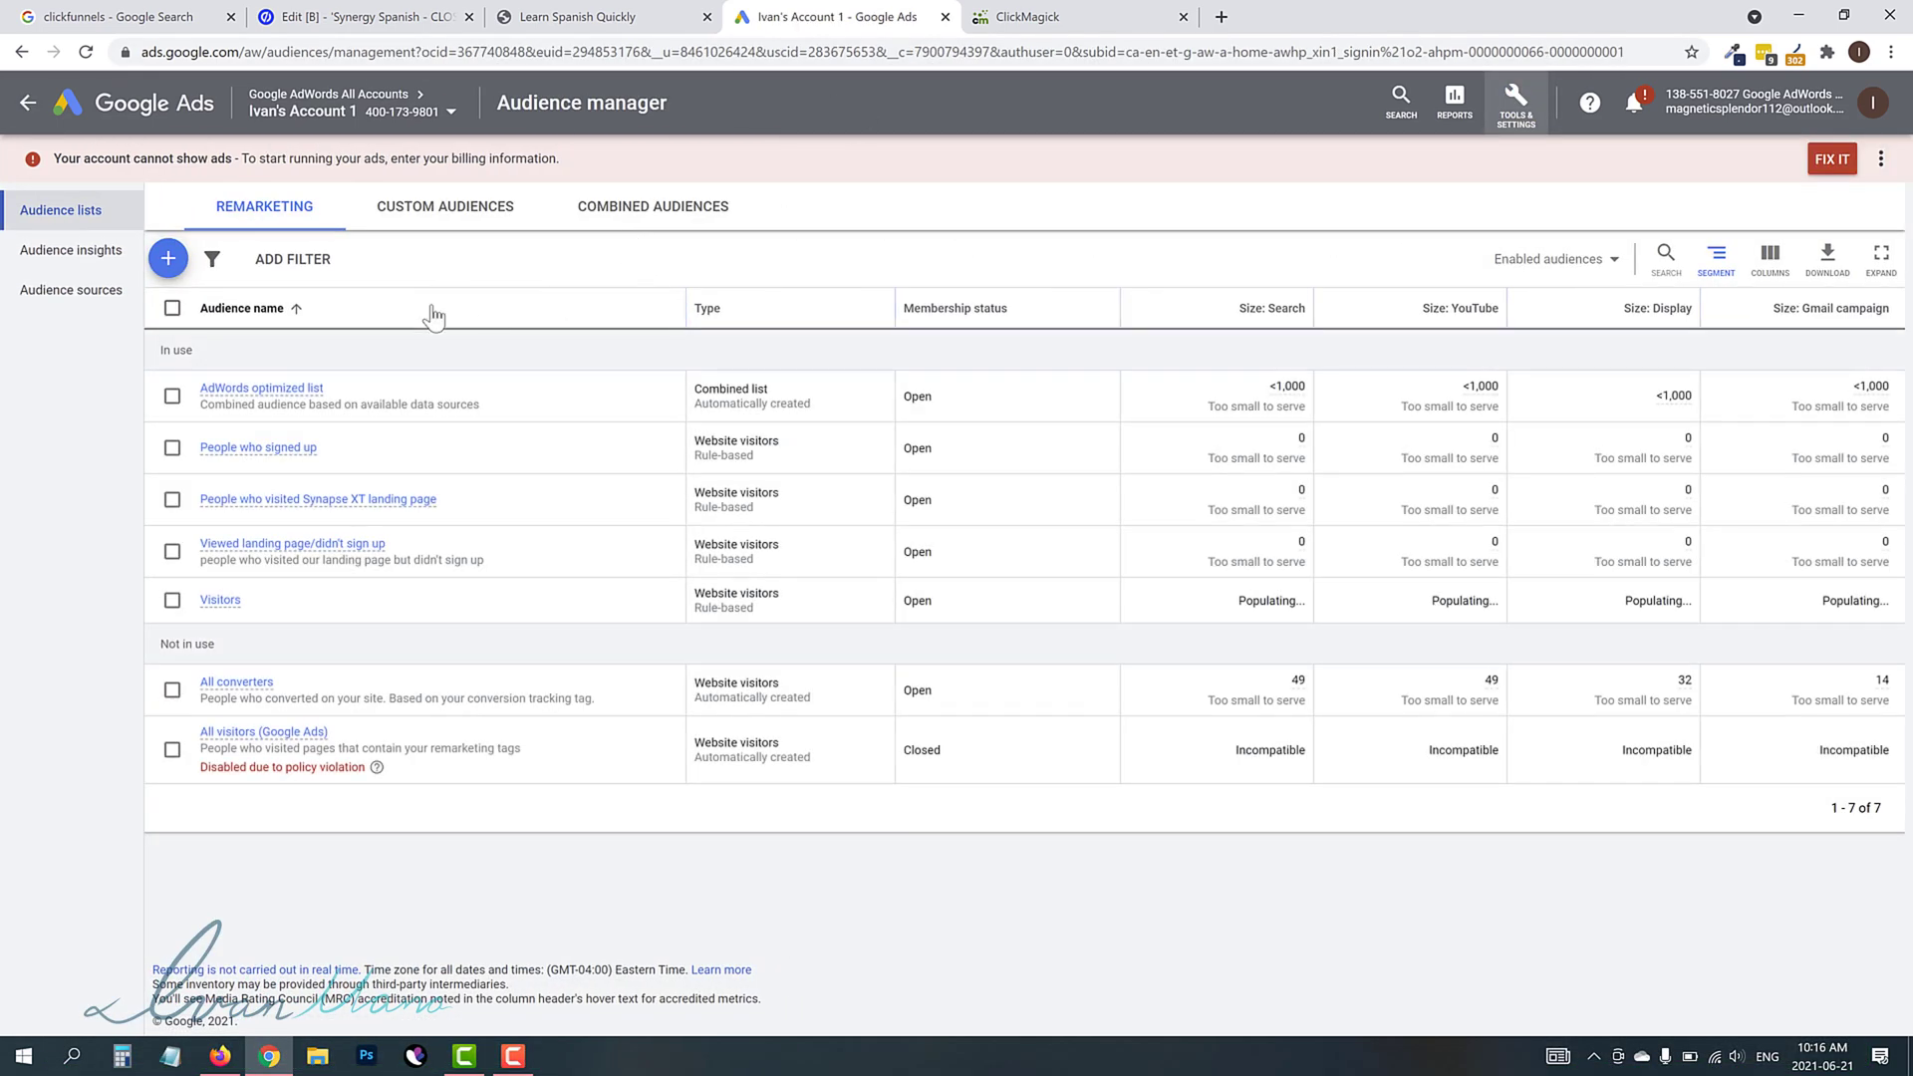
click(62, 293)
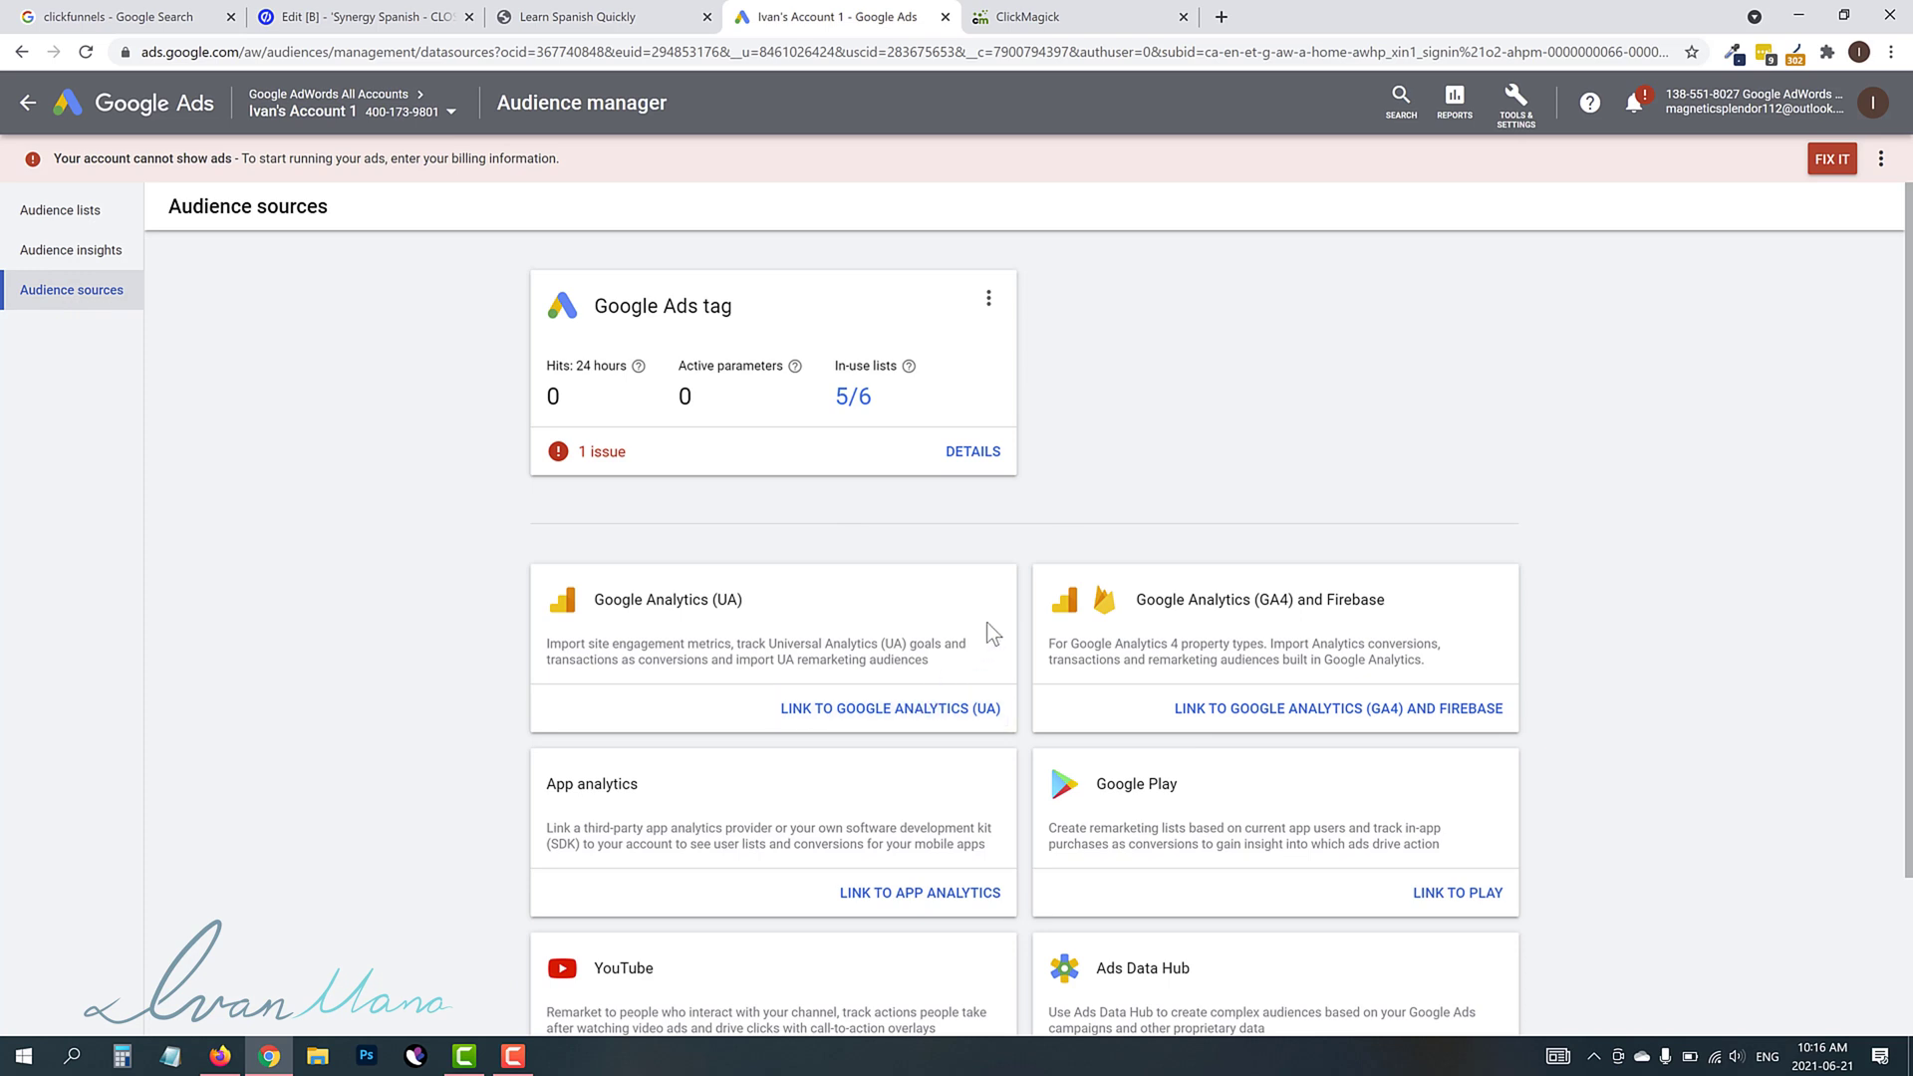
scroll(1096, 478, down, 3)
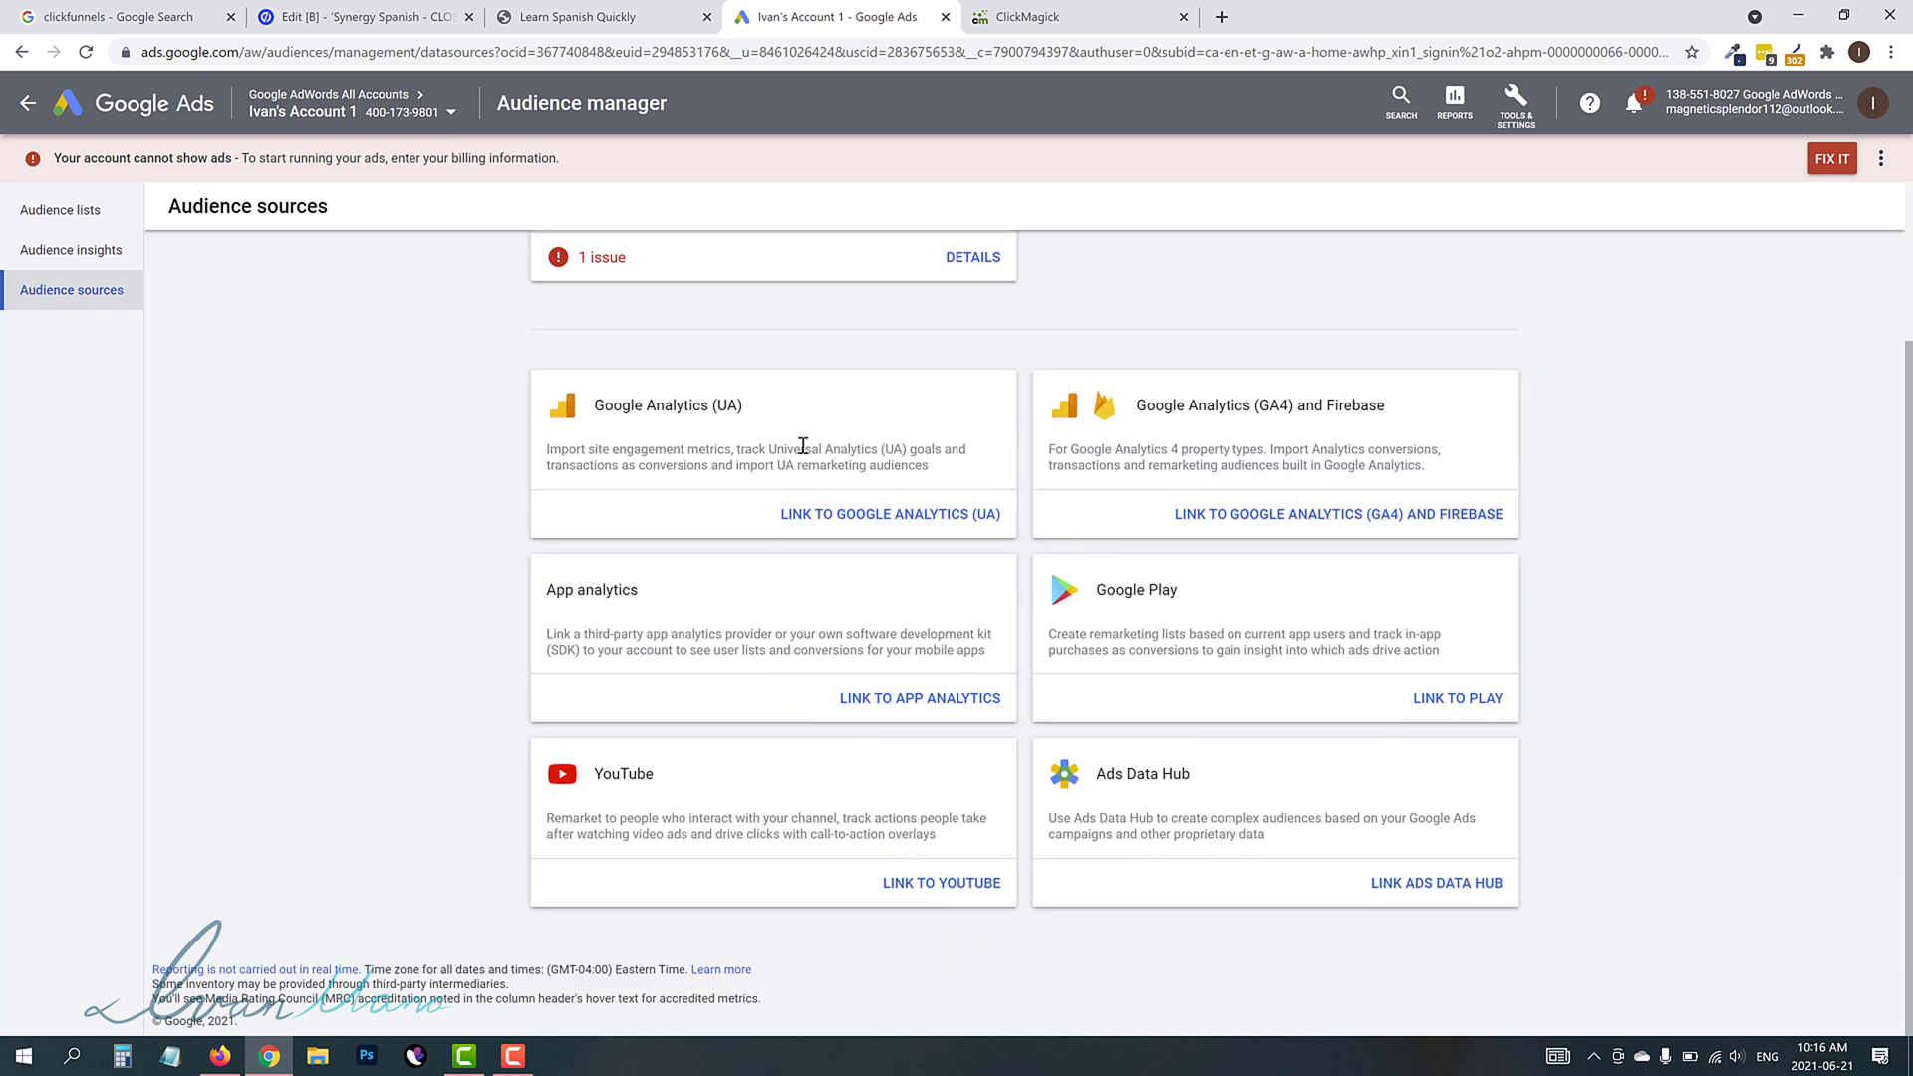
scroll(714, 461, up, 3)
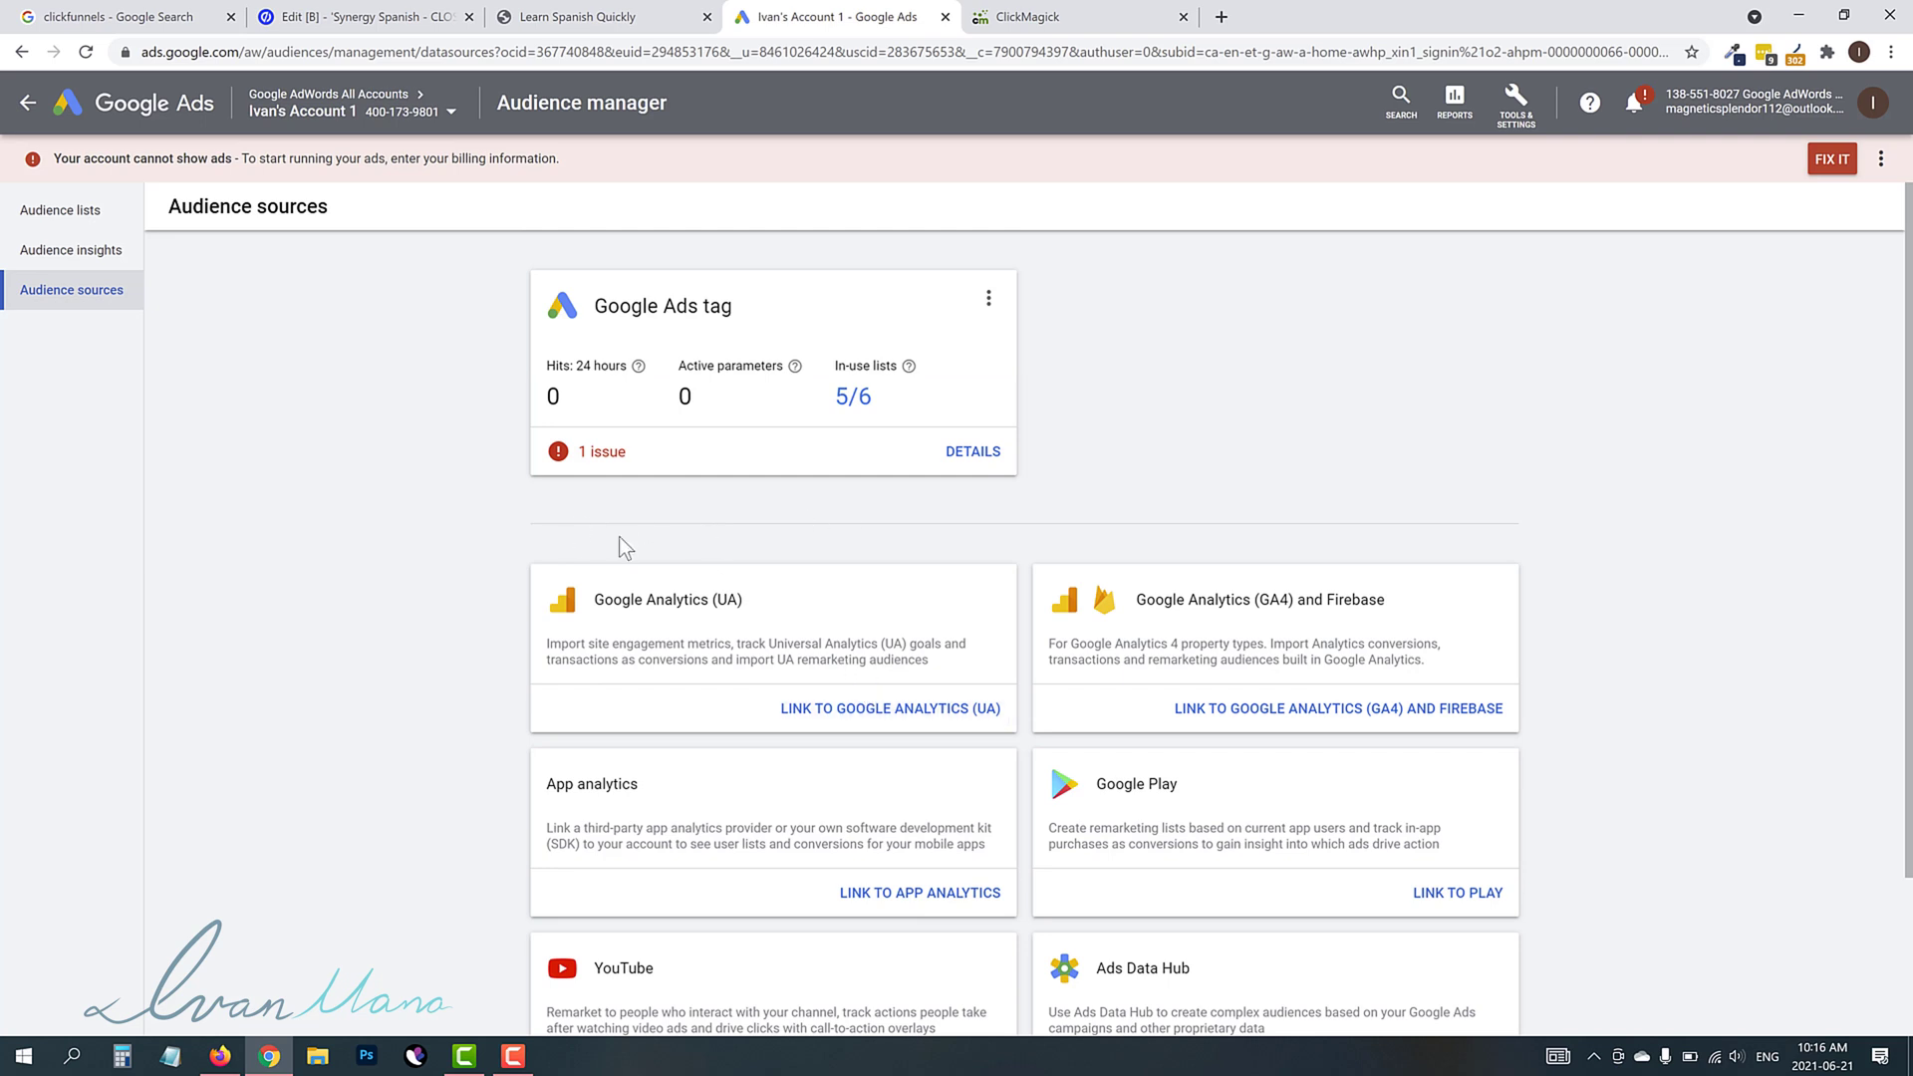
click(306, 23)
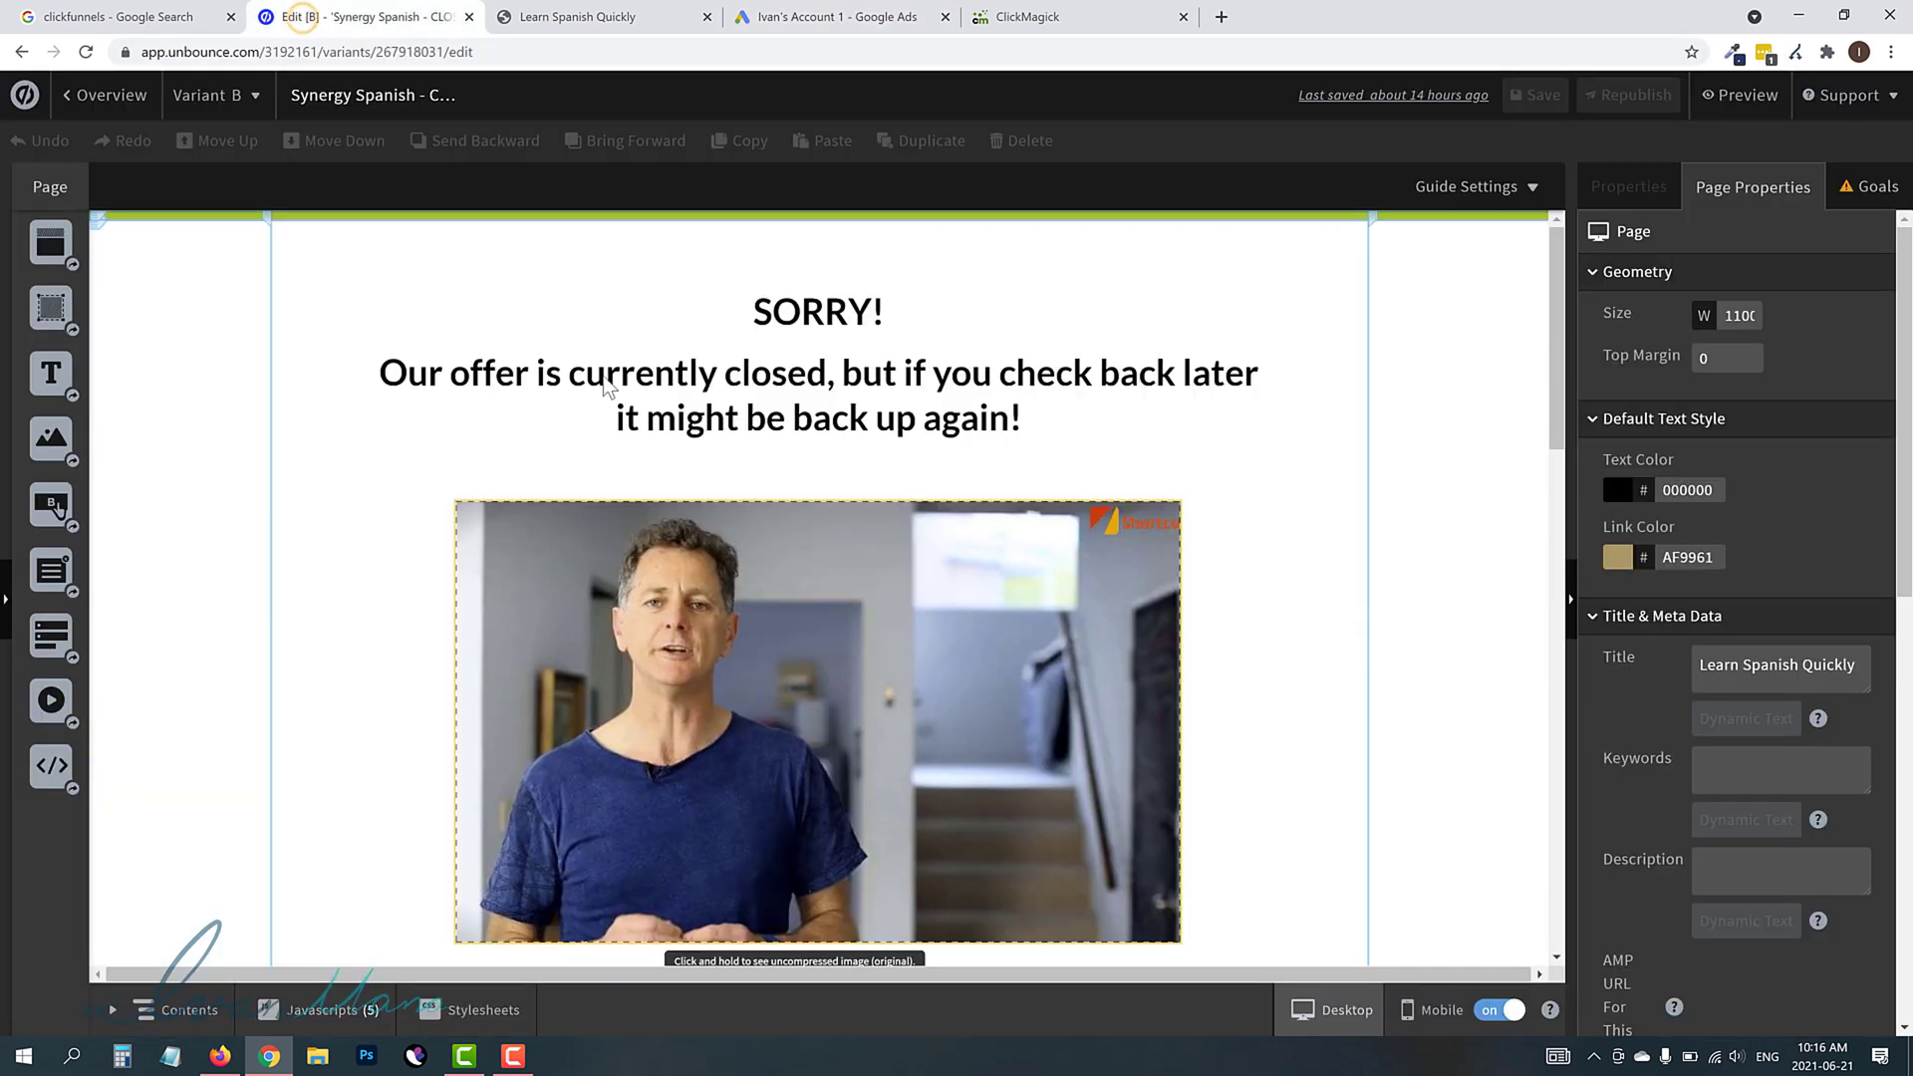
click(829, 16)
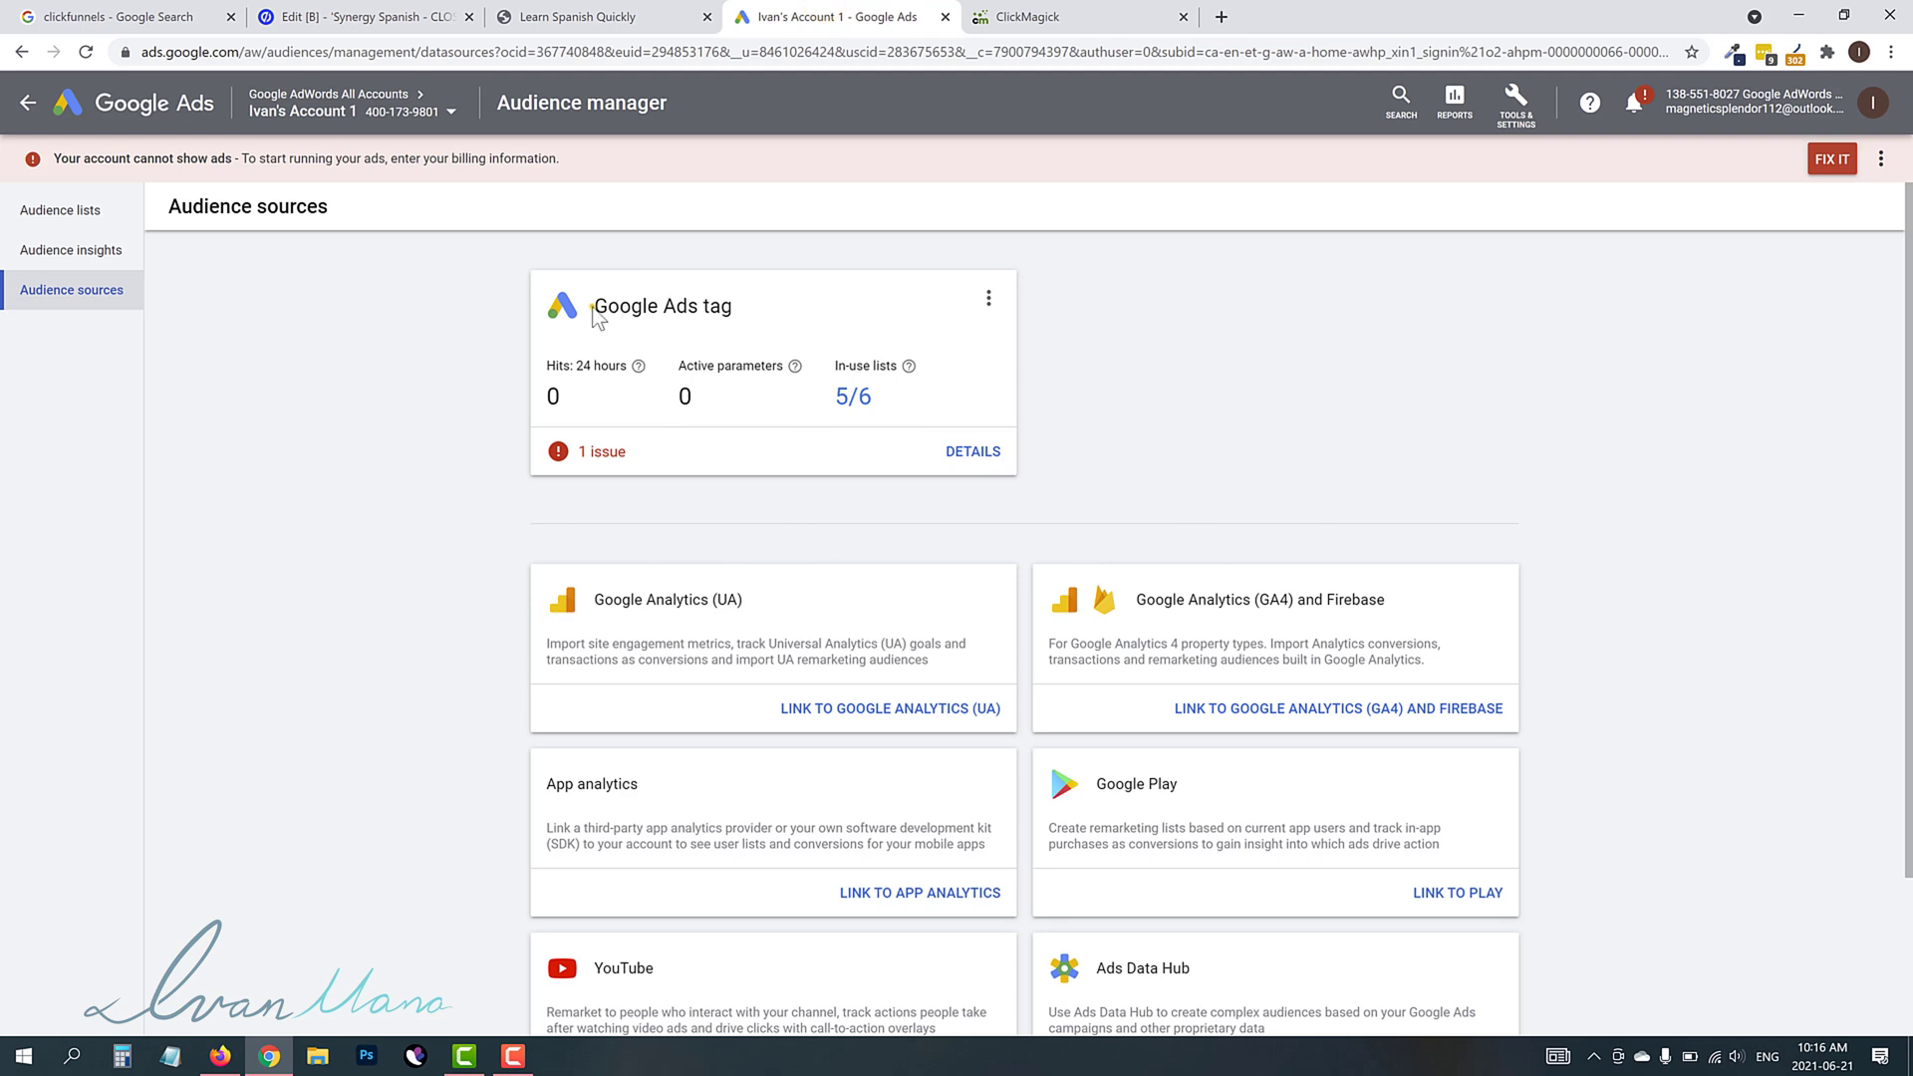
Open the Google Ads tag details and choose to install the tag yourself under Tag setup.
drag(738, 307, 588, 308)
click(673, 317)
click(974, 453)
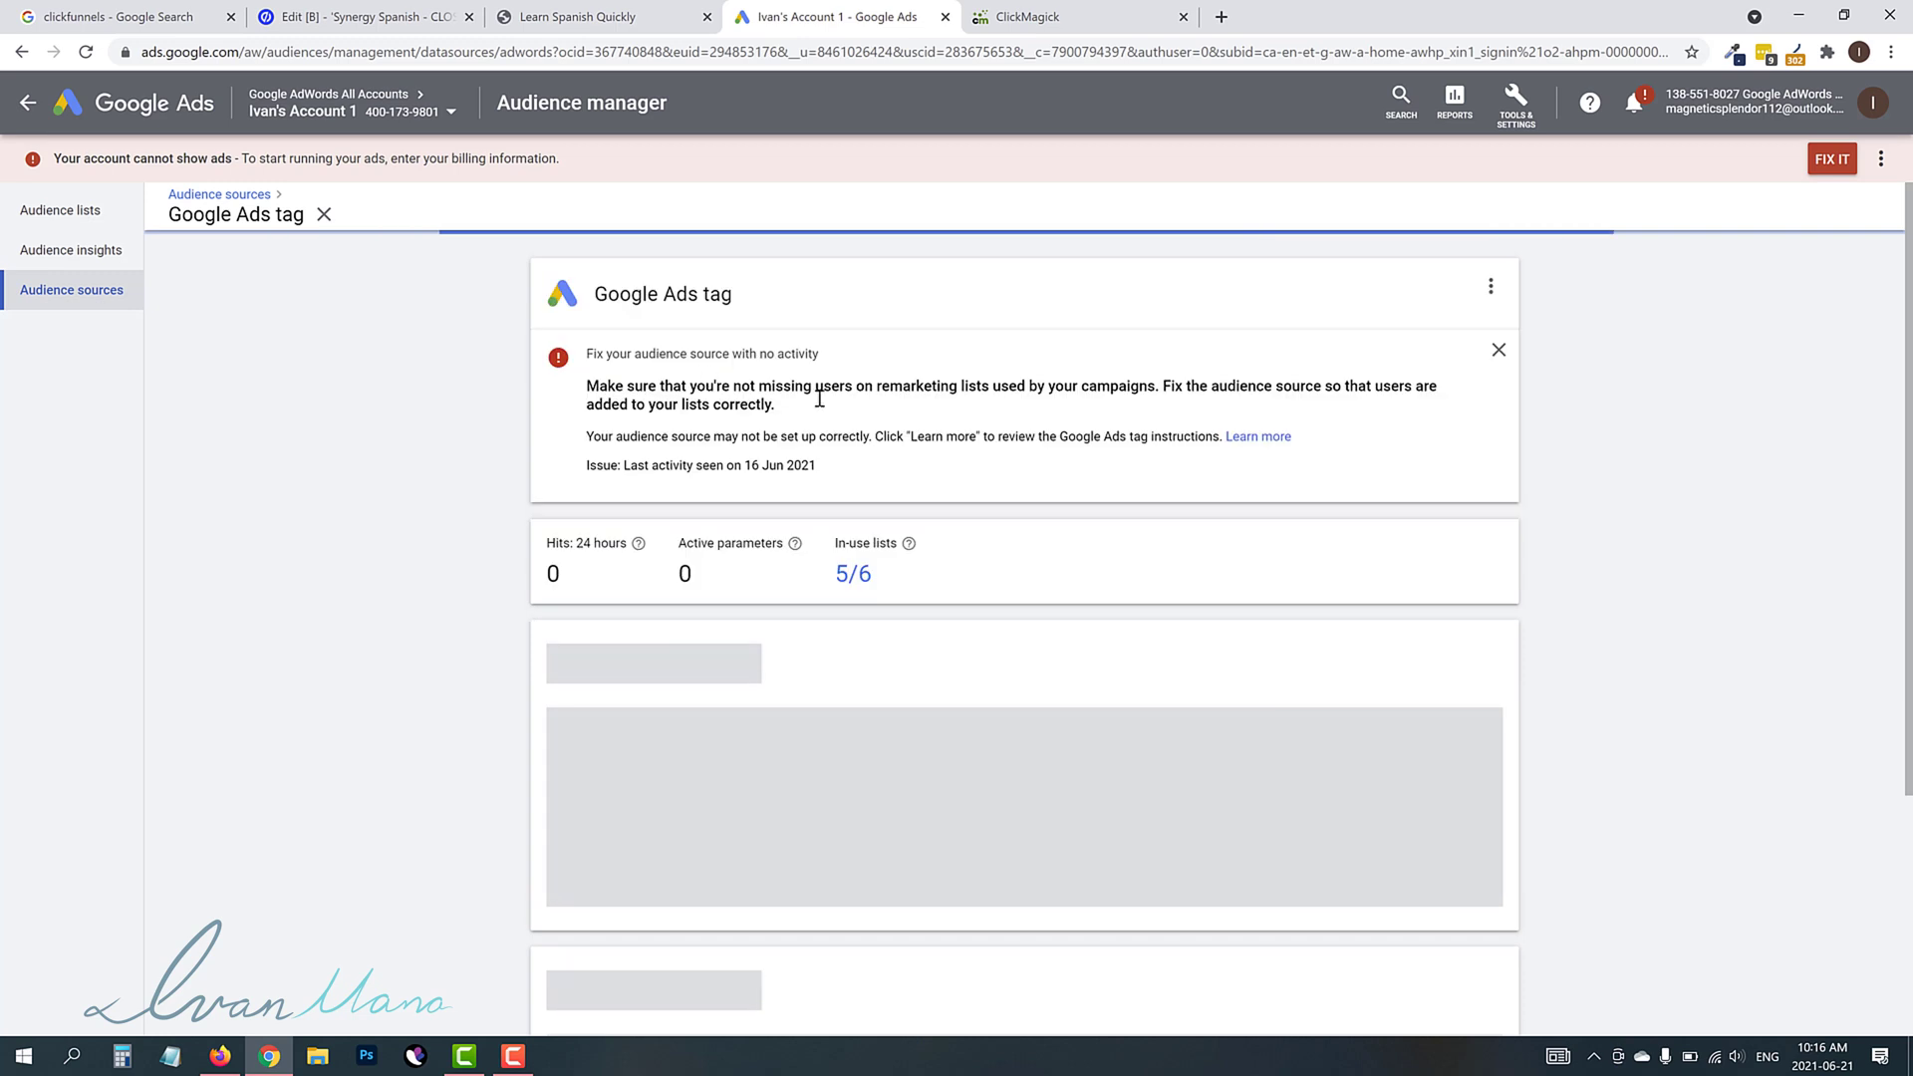
scroll(862, 528, down, 3)
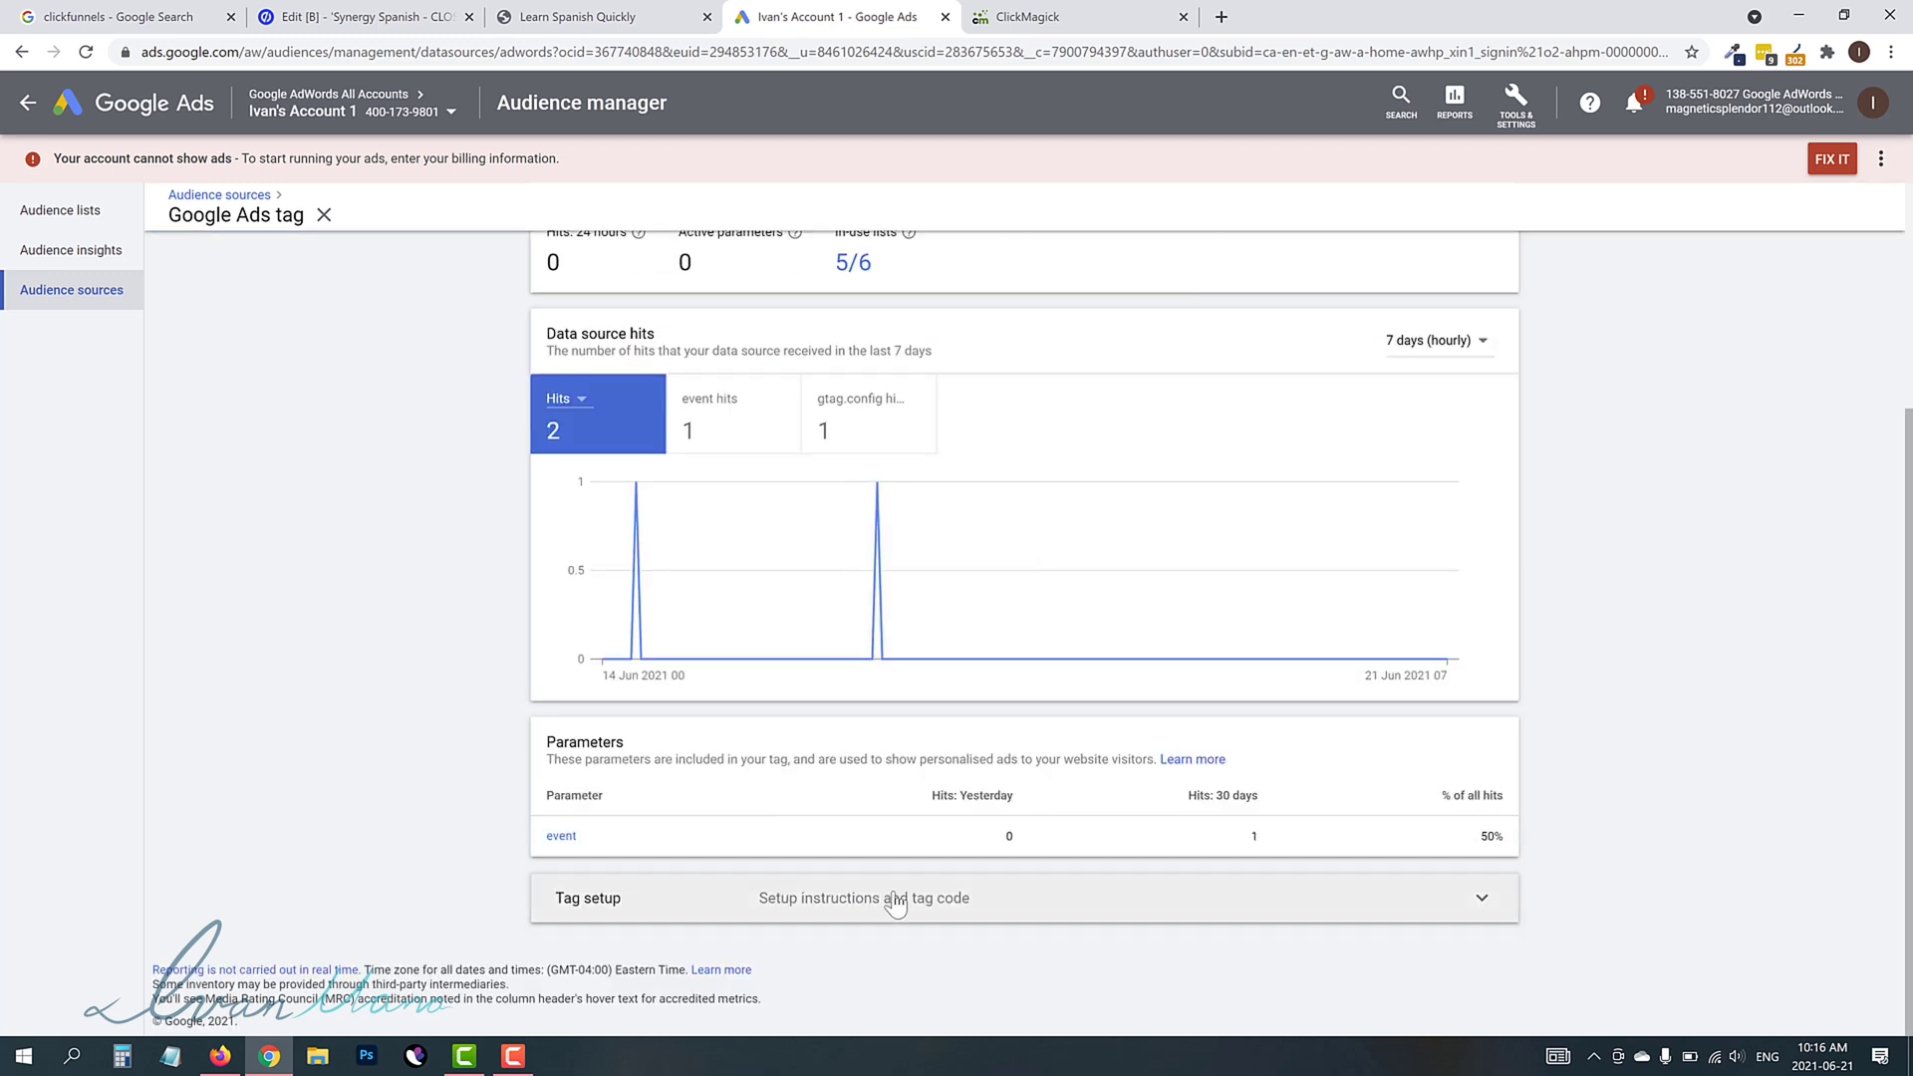
click(717, 909)
scroll(727, 671, down, 2)
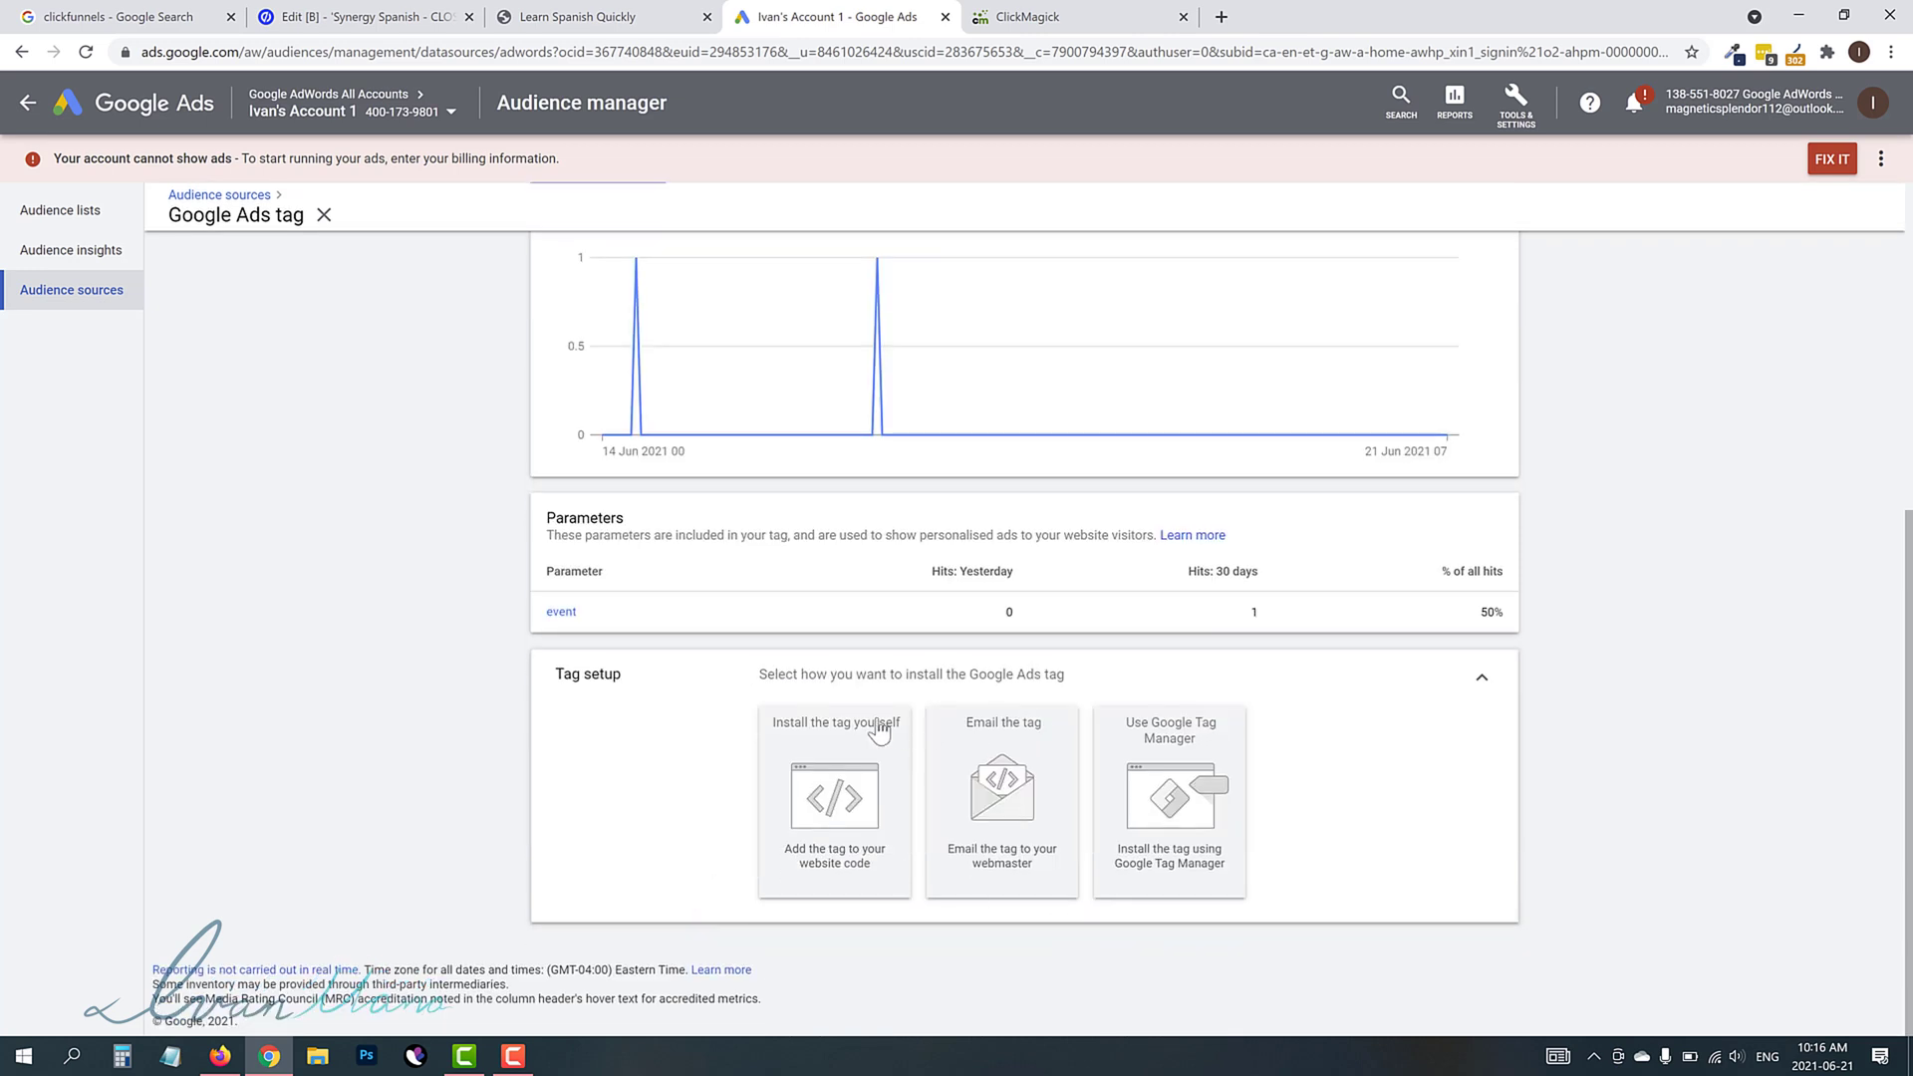
click(854, 795)
scroll(920, 672, down, 5)
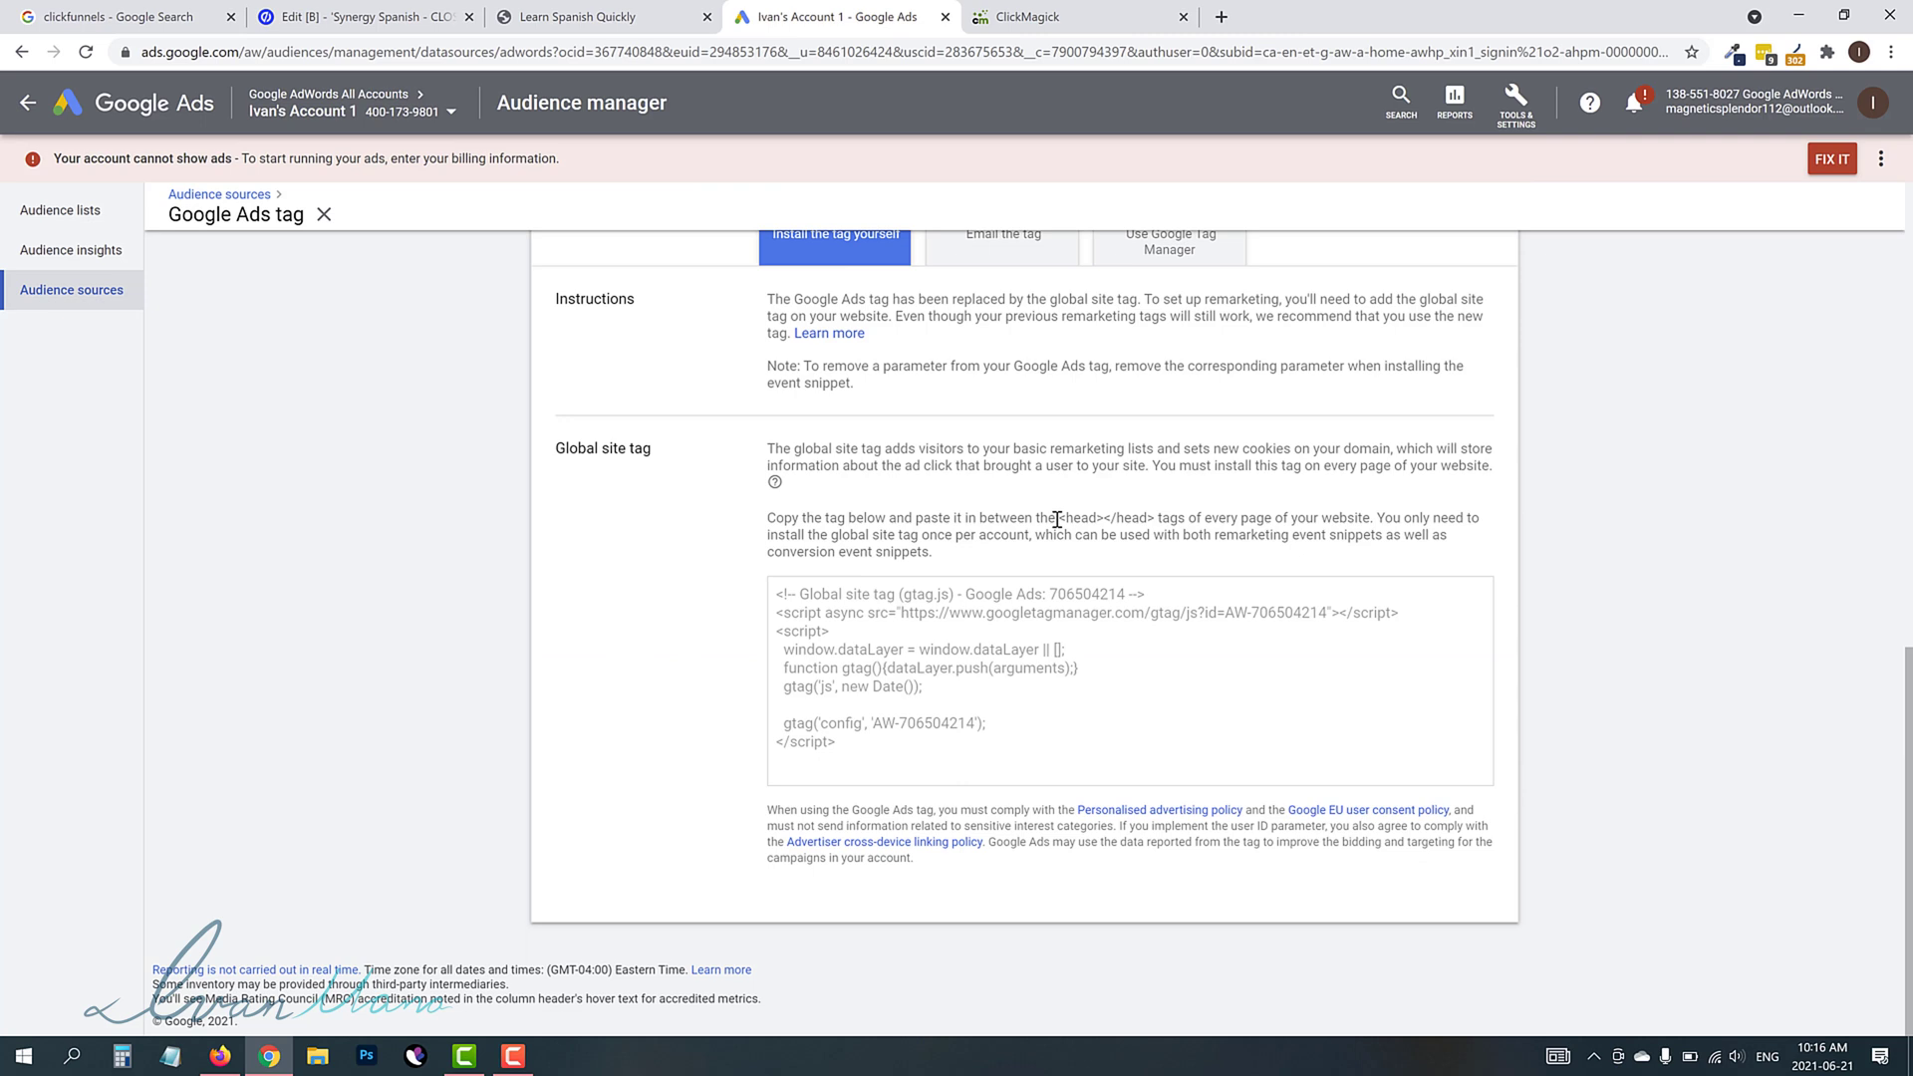
Copy the global site tag code and return to the Unbounce editor.
drag(1057, 519, 1153, 519)
drag(861, 748, 714, 569)
right_click(816, 639)
click(862, 653)
click(360, 17)
Add a new Head-placed script holding the pasted Google Ads tag, named 'Google Remarketing Code'.
click(310, 1010)
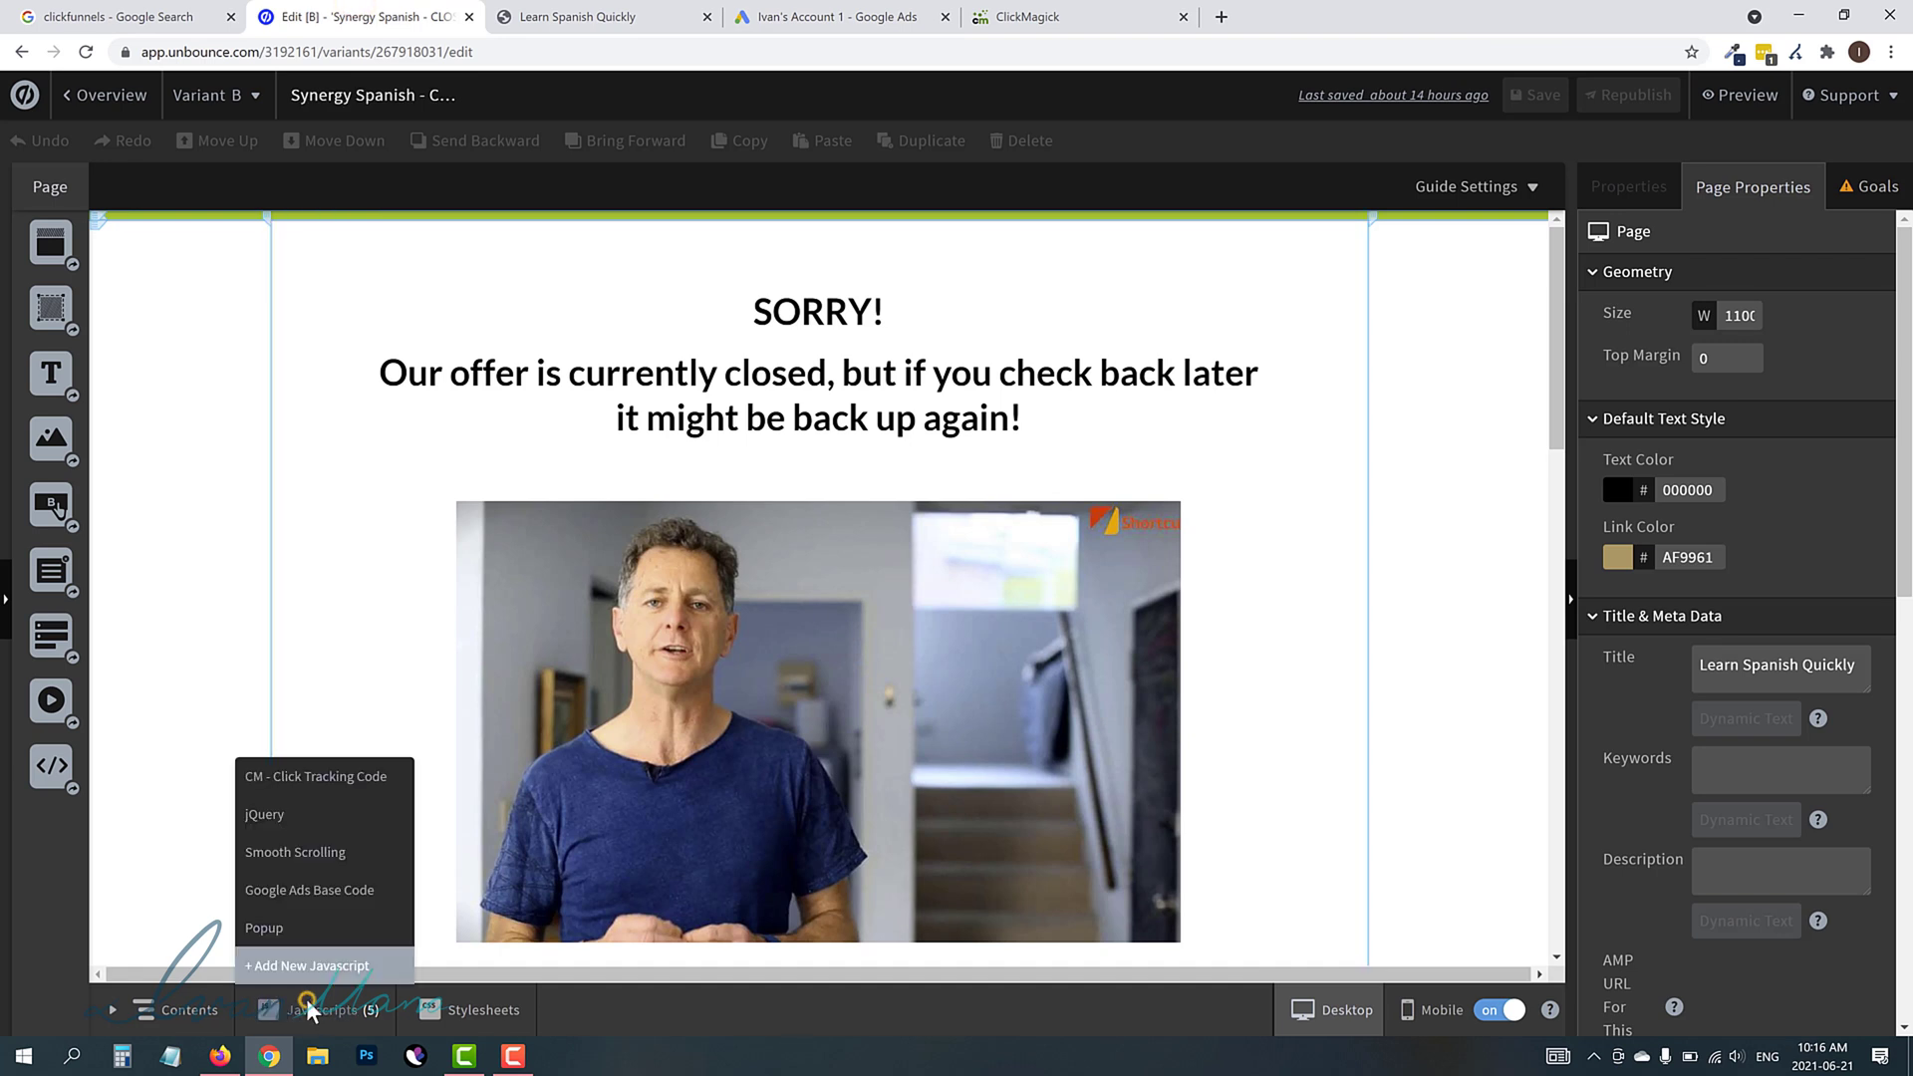
click(287, 972)
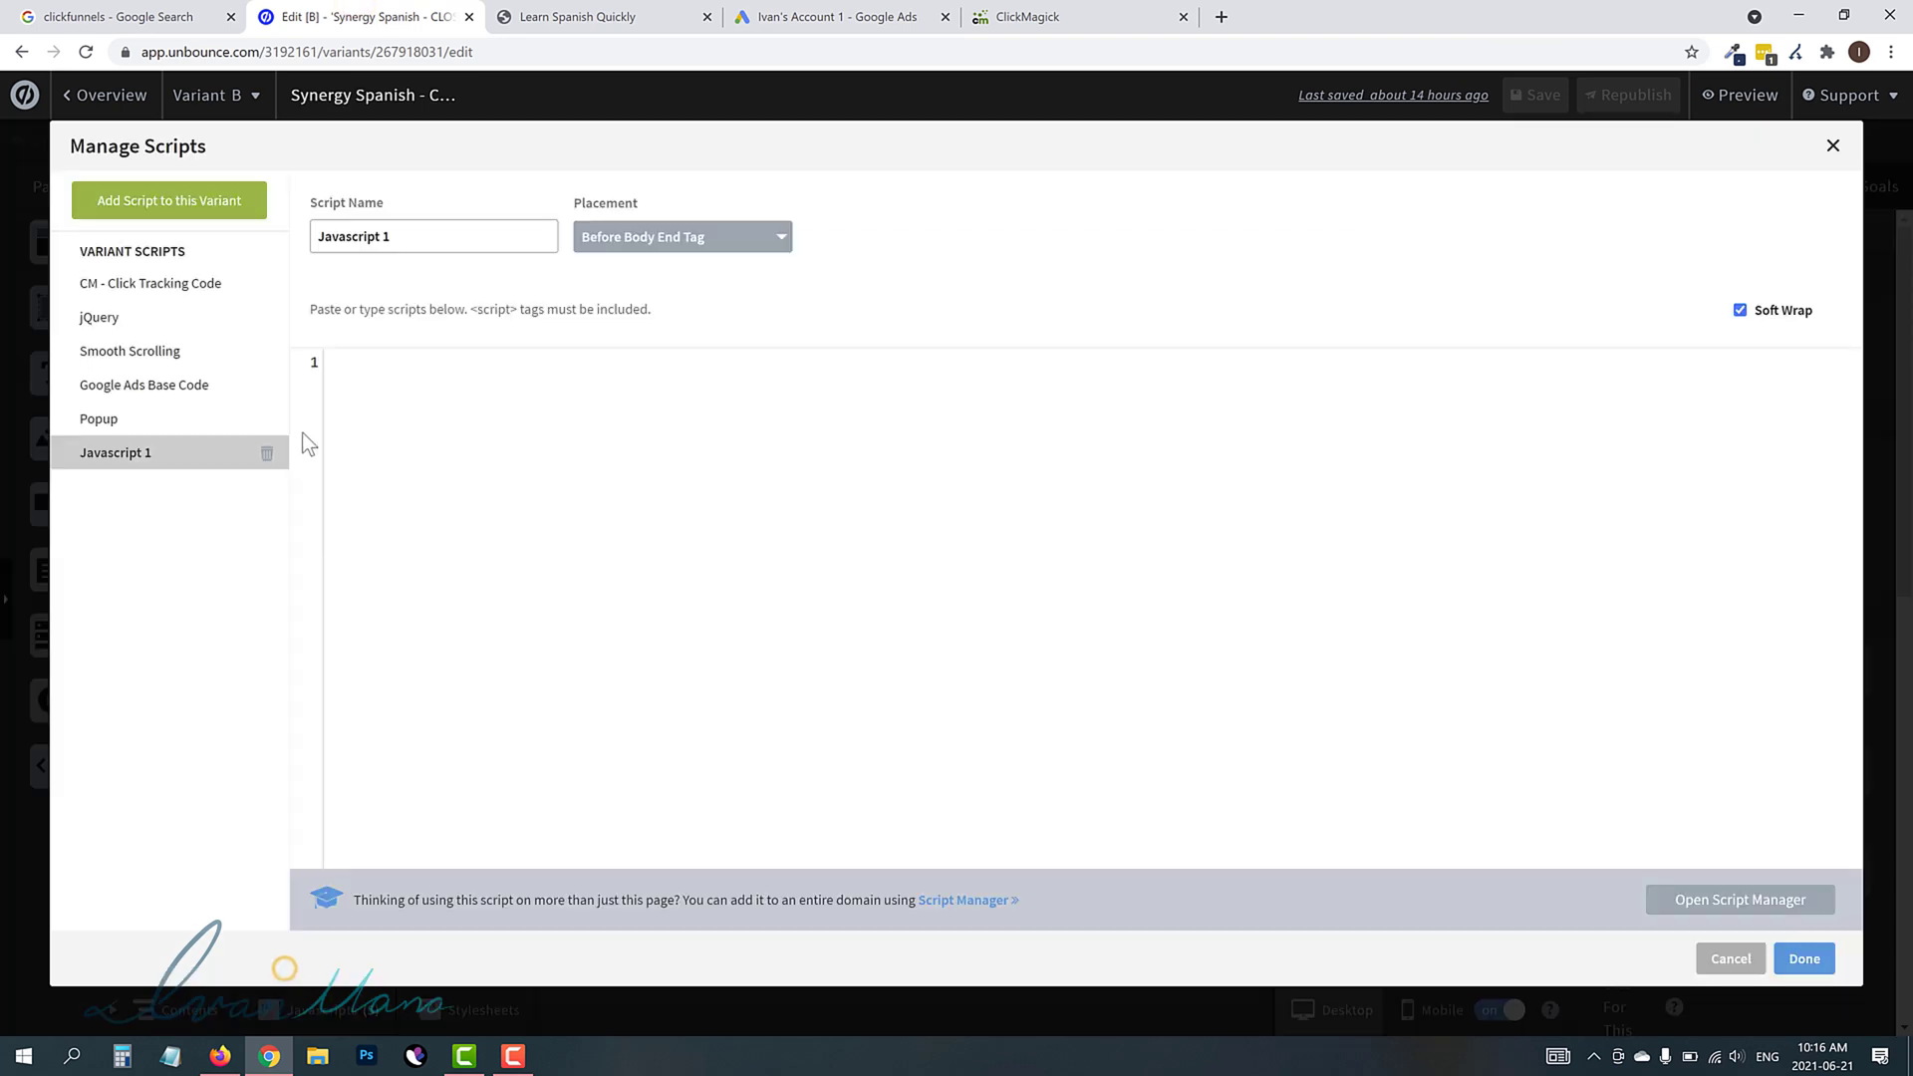
right_click(427, 373)
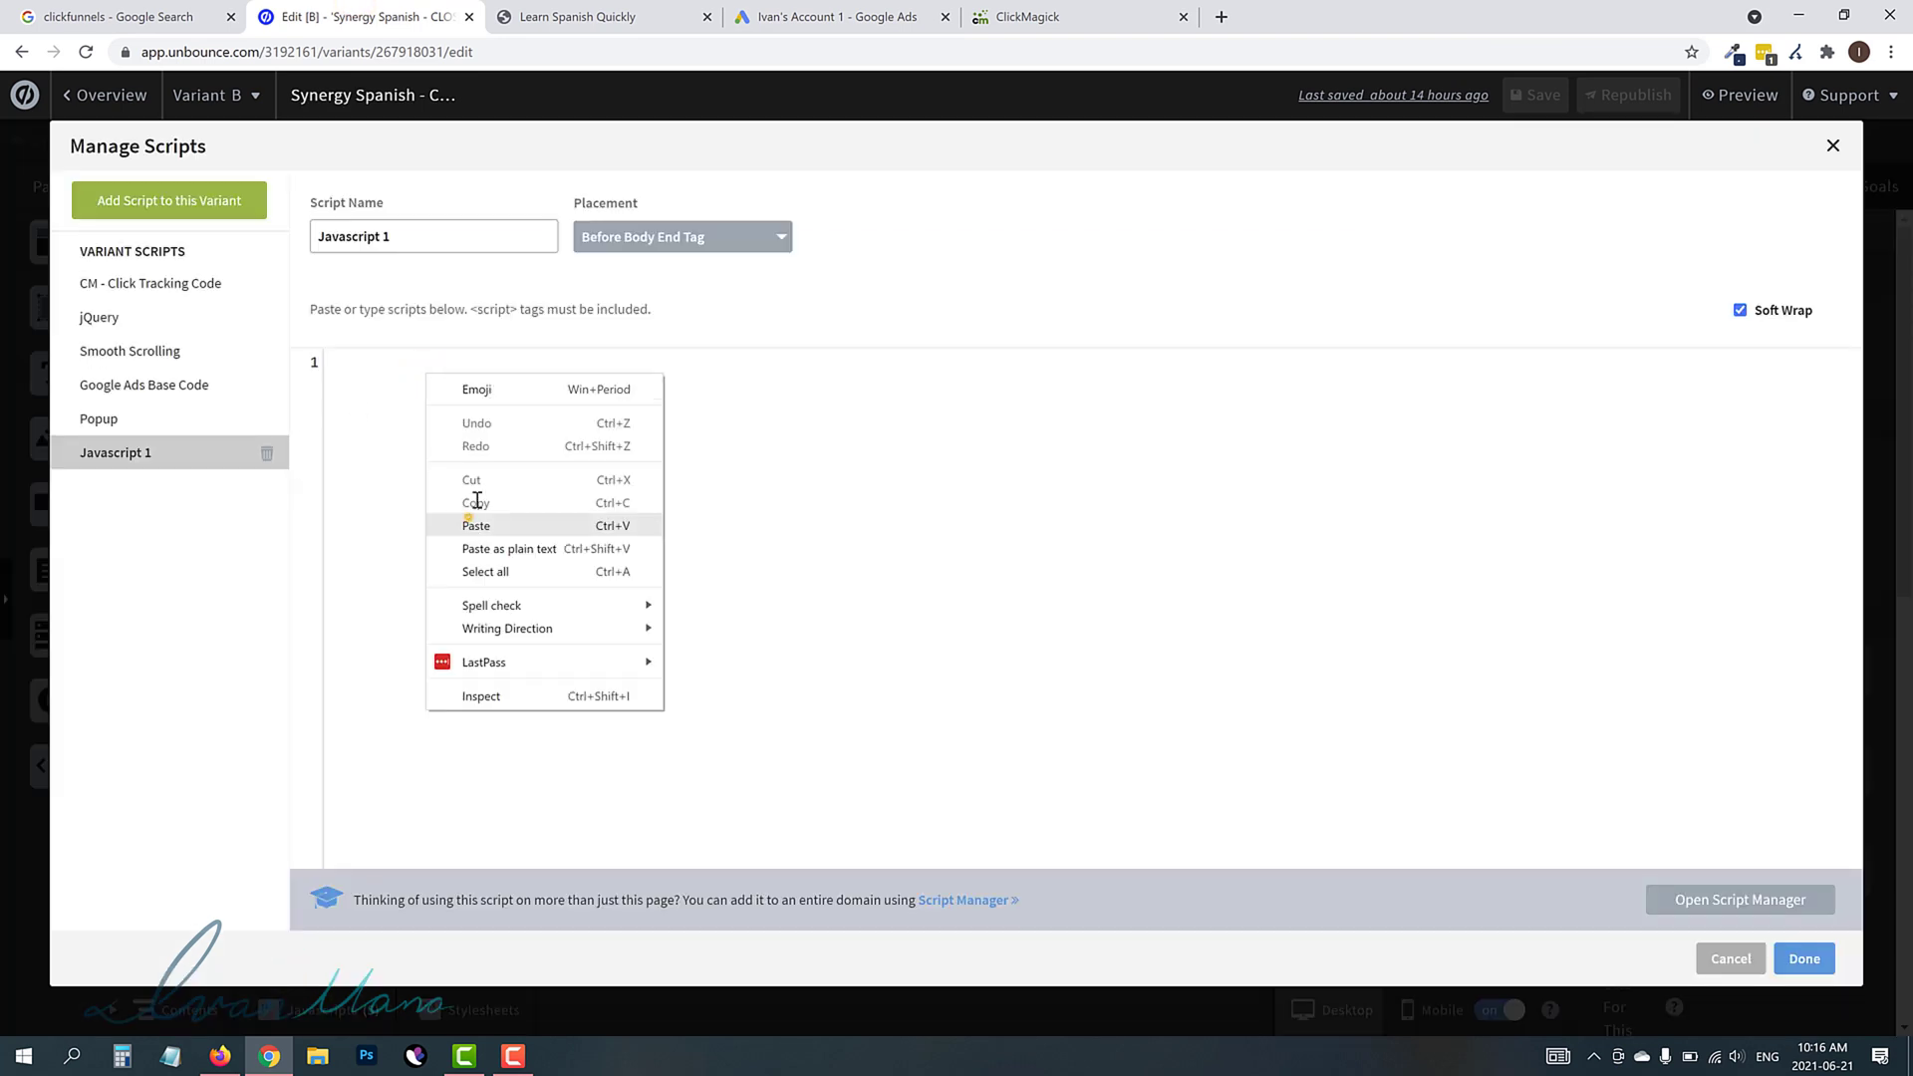
click(473, 526)
click(668, 254)
click(665, 339)
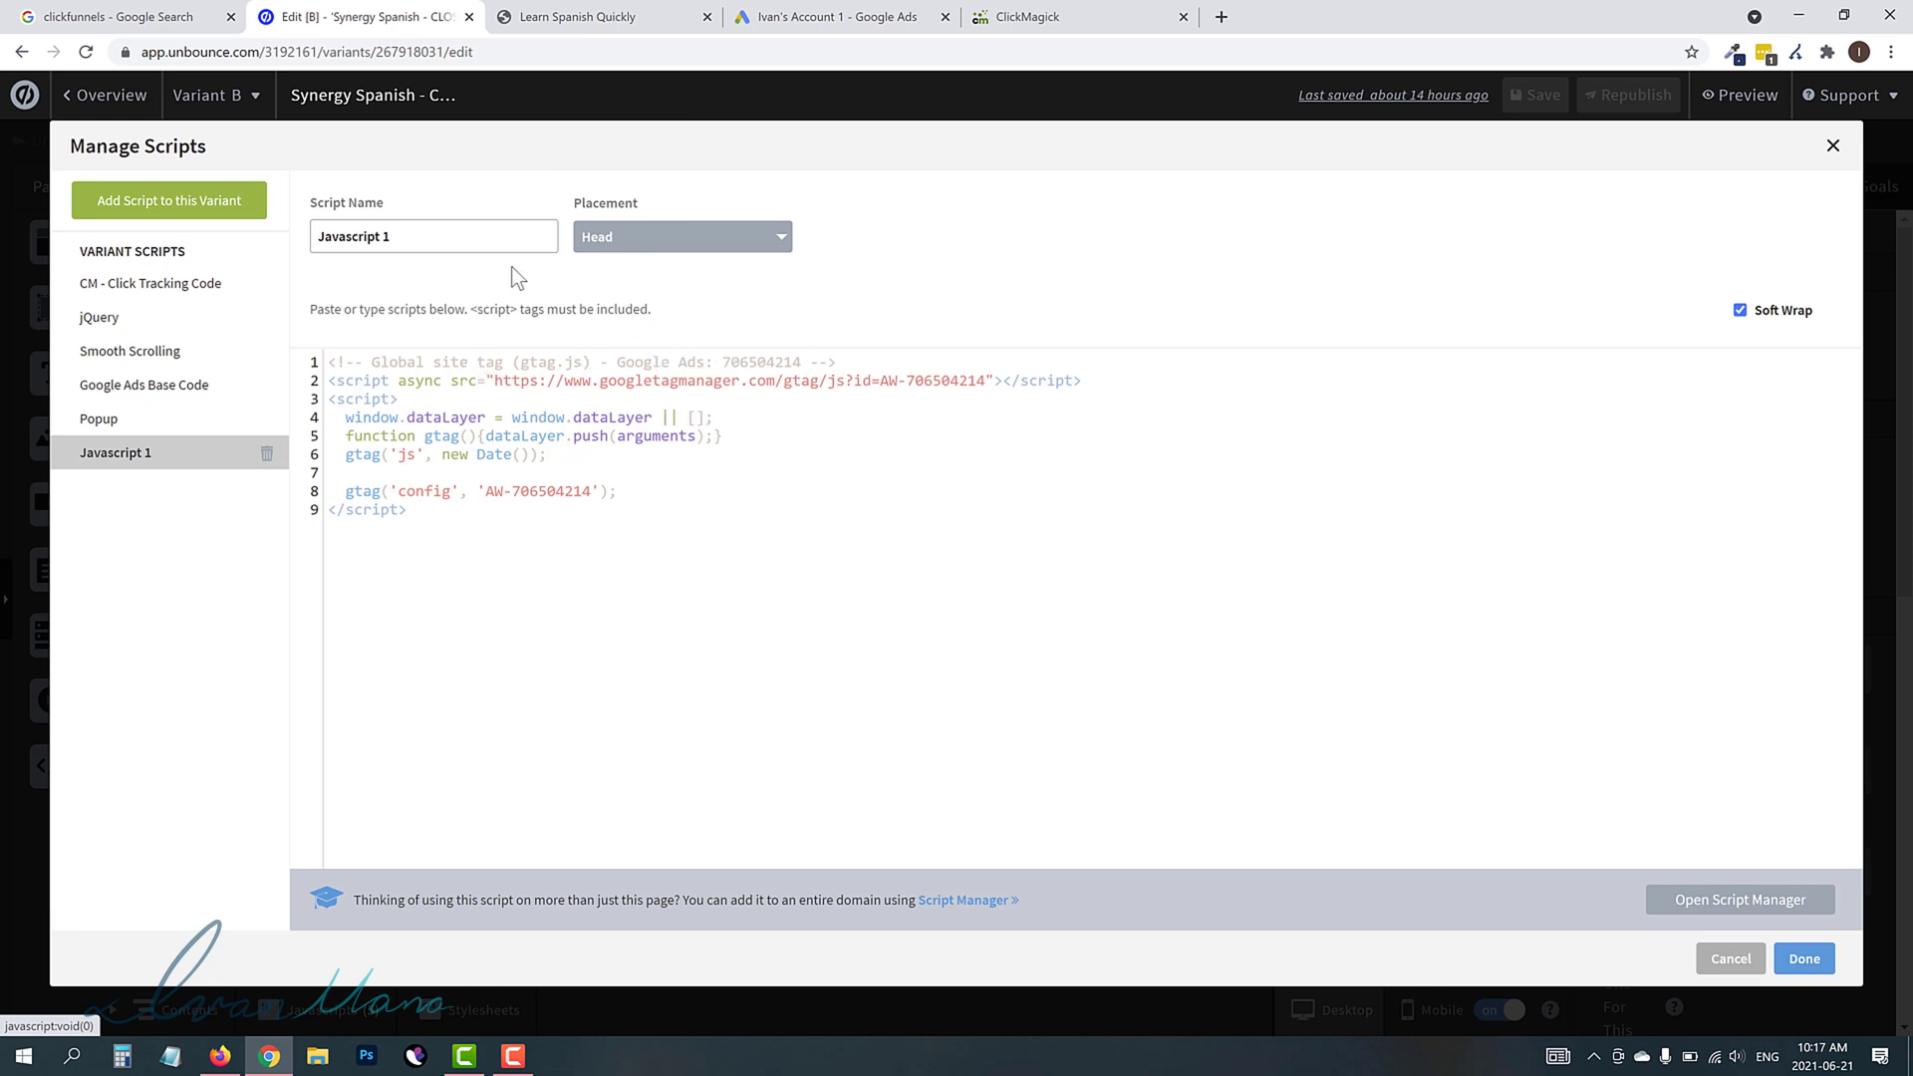
drag(496, 512, 522, 178)
click(476, 229)
key(ctrl+a)
text(Google Remarketing Cod)
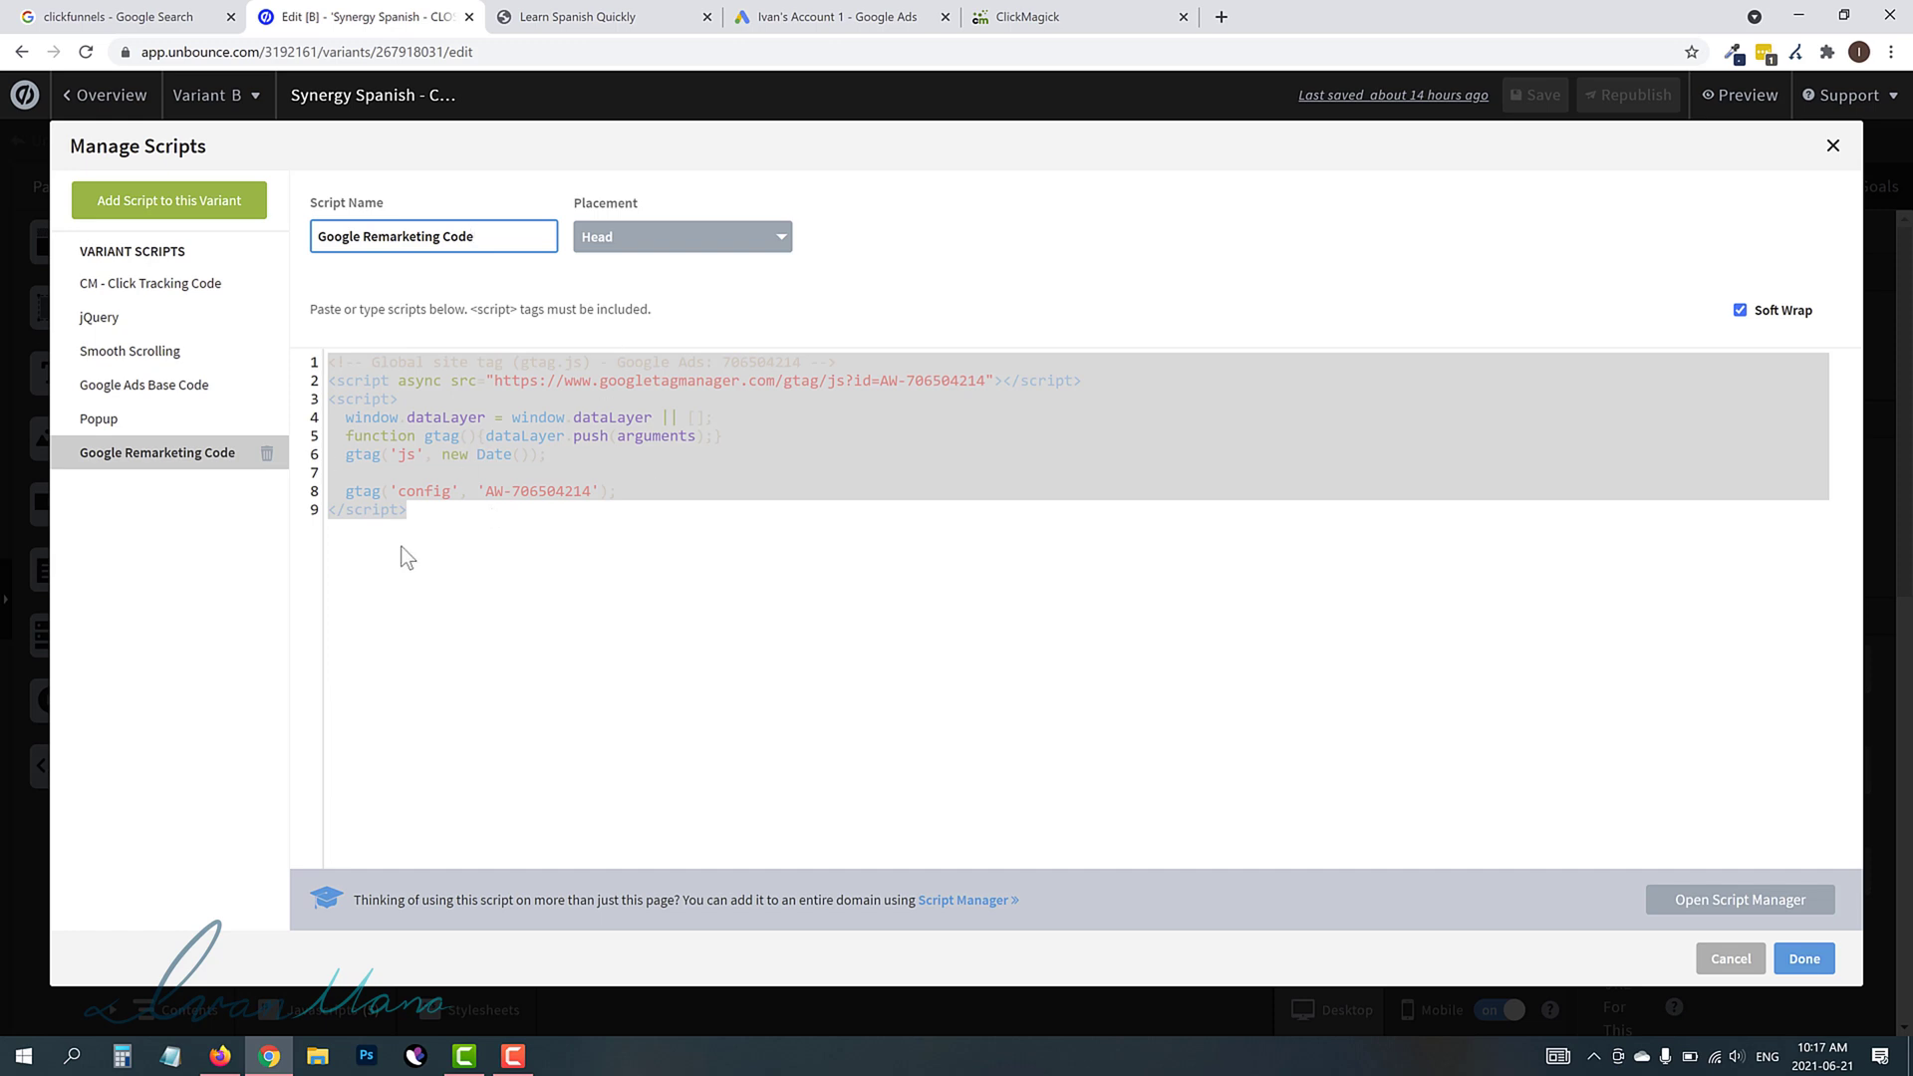
Save and republish the Unbounce page, then view the live SORRY! exclusion page.
click(1804, 958)
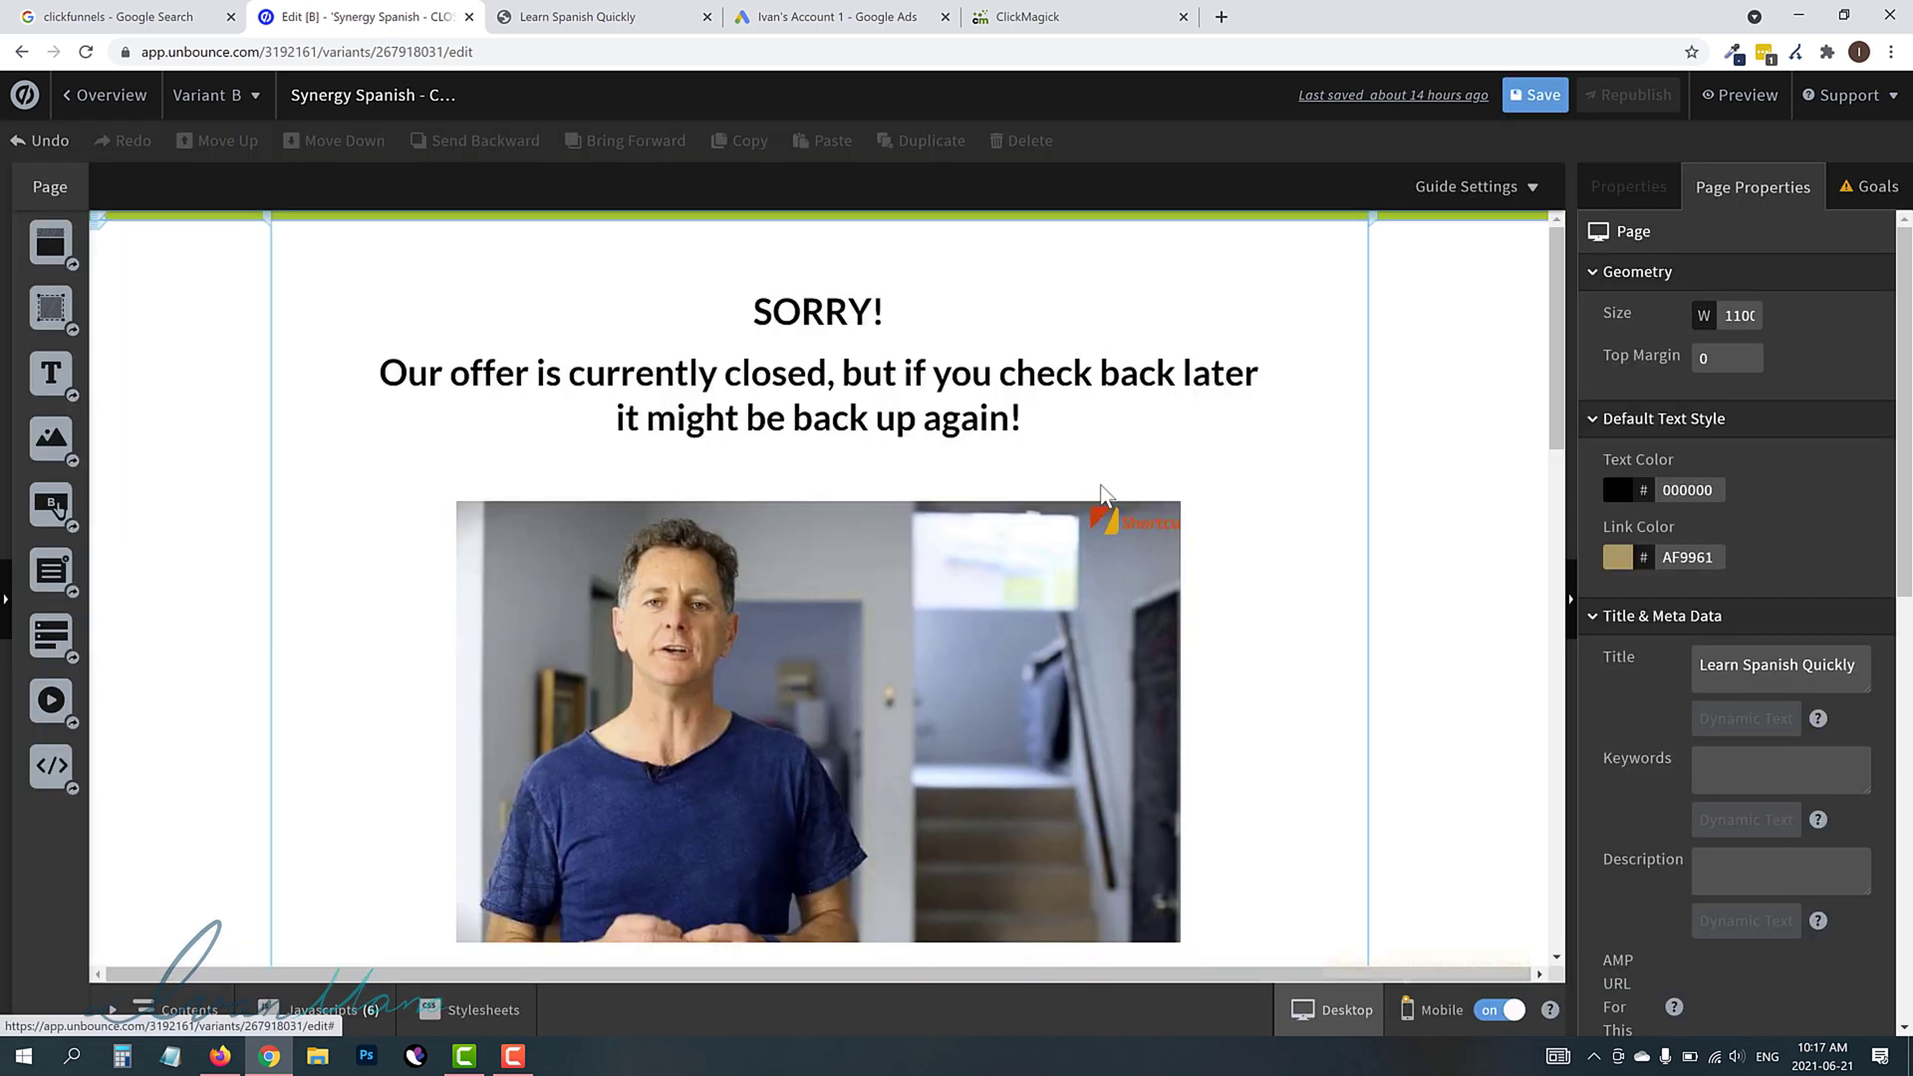
click(1541, 99)
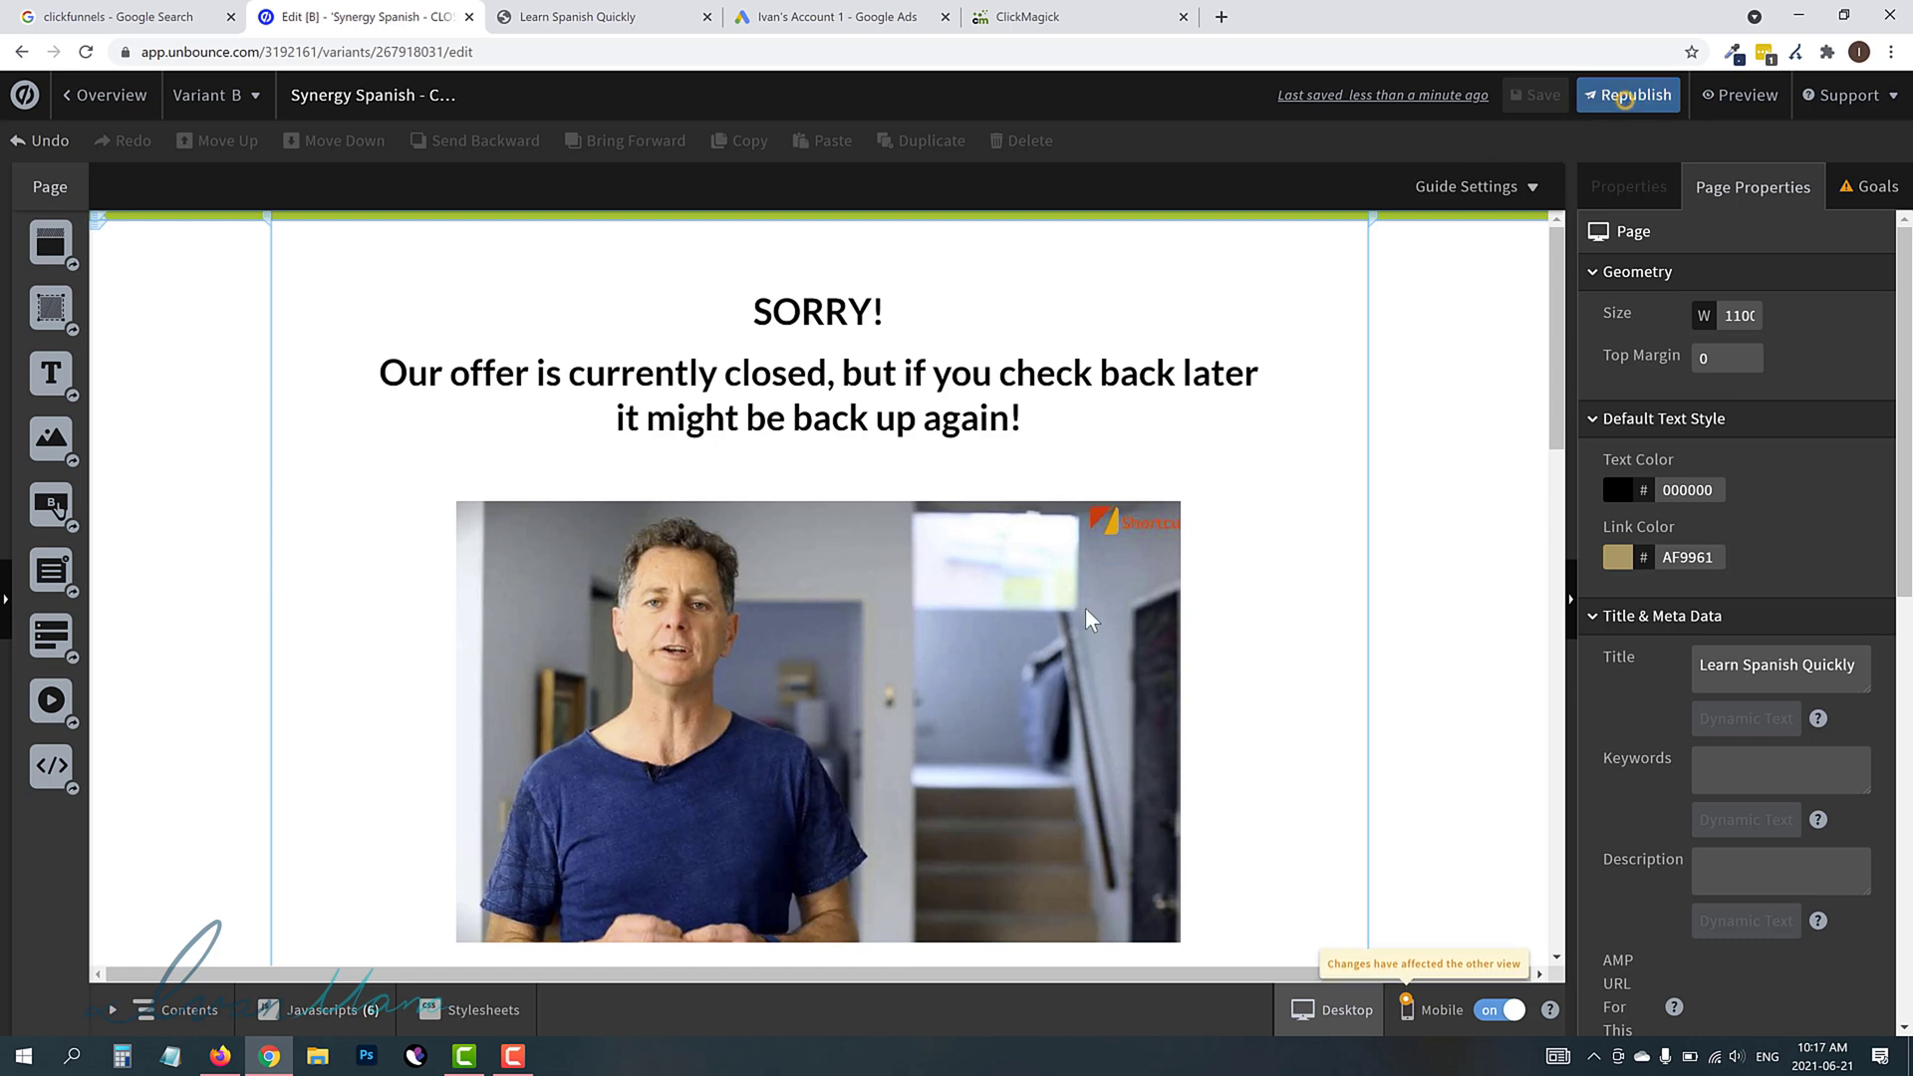
click(1628, 100)
click(1141, 800)
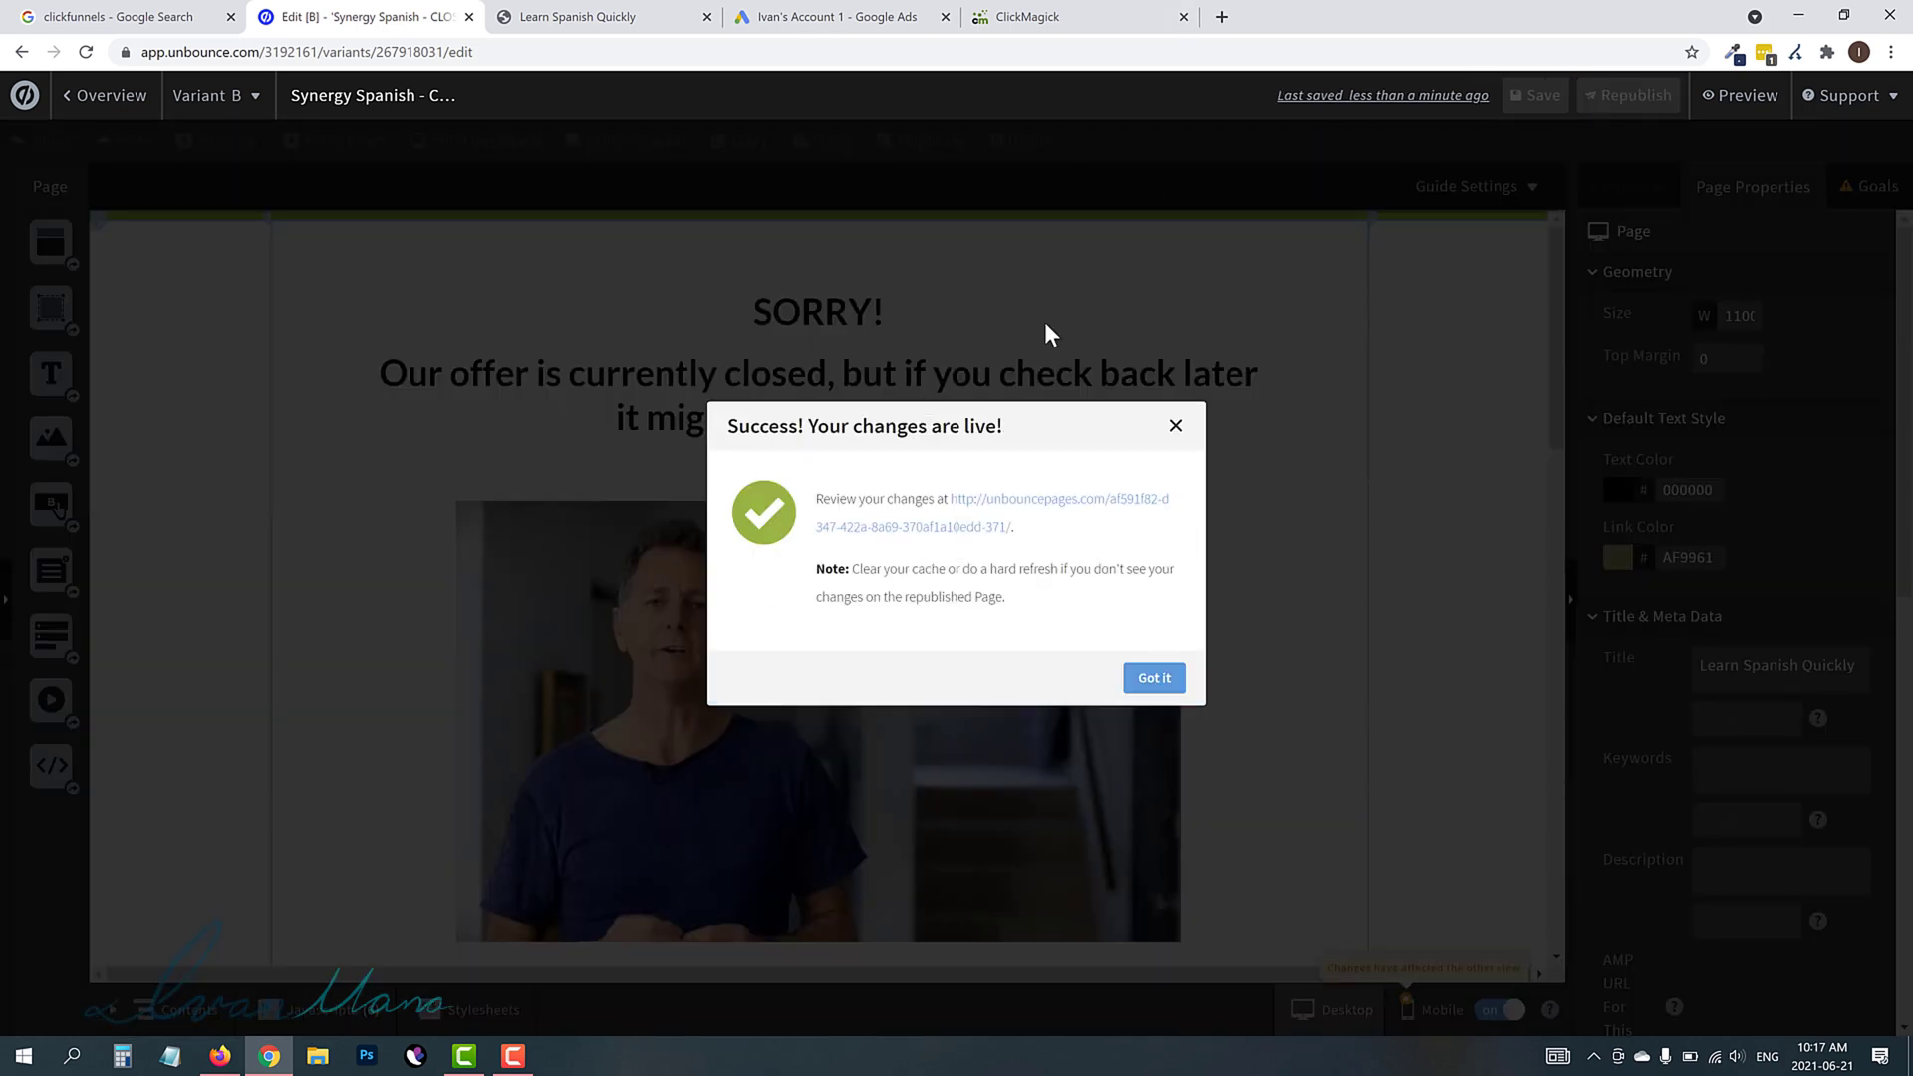
click(1156, 677)
click(597, 27)
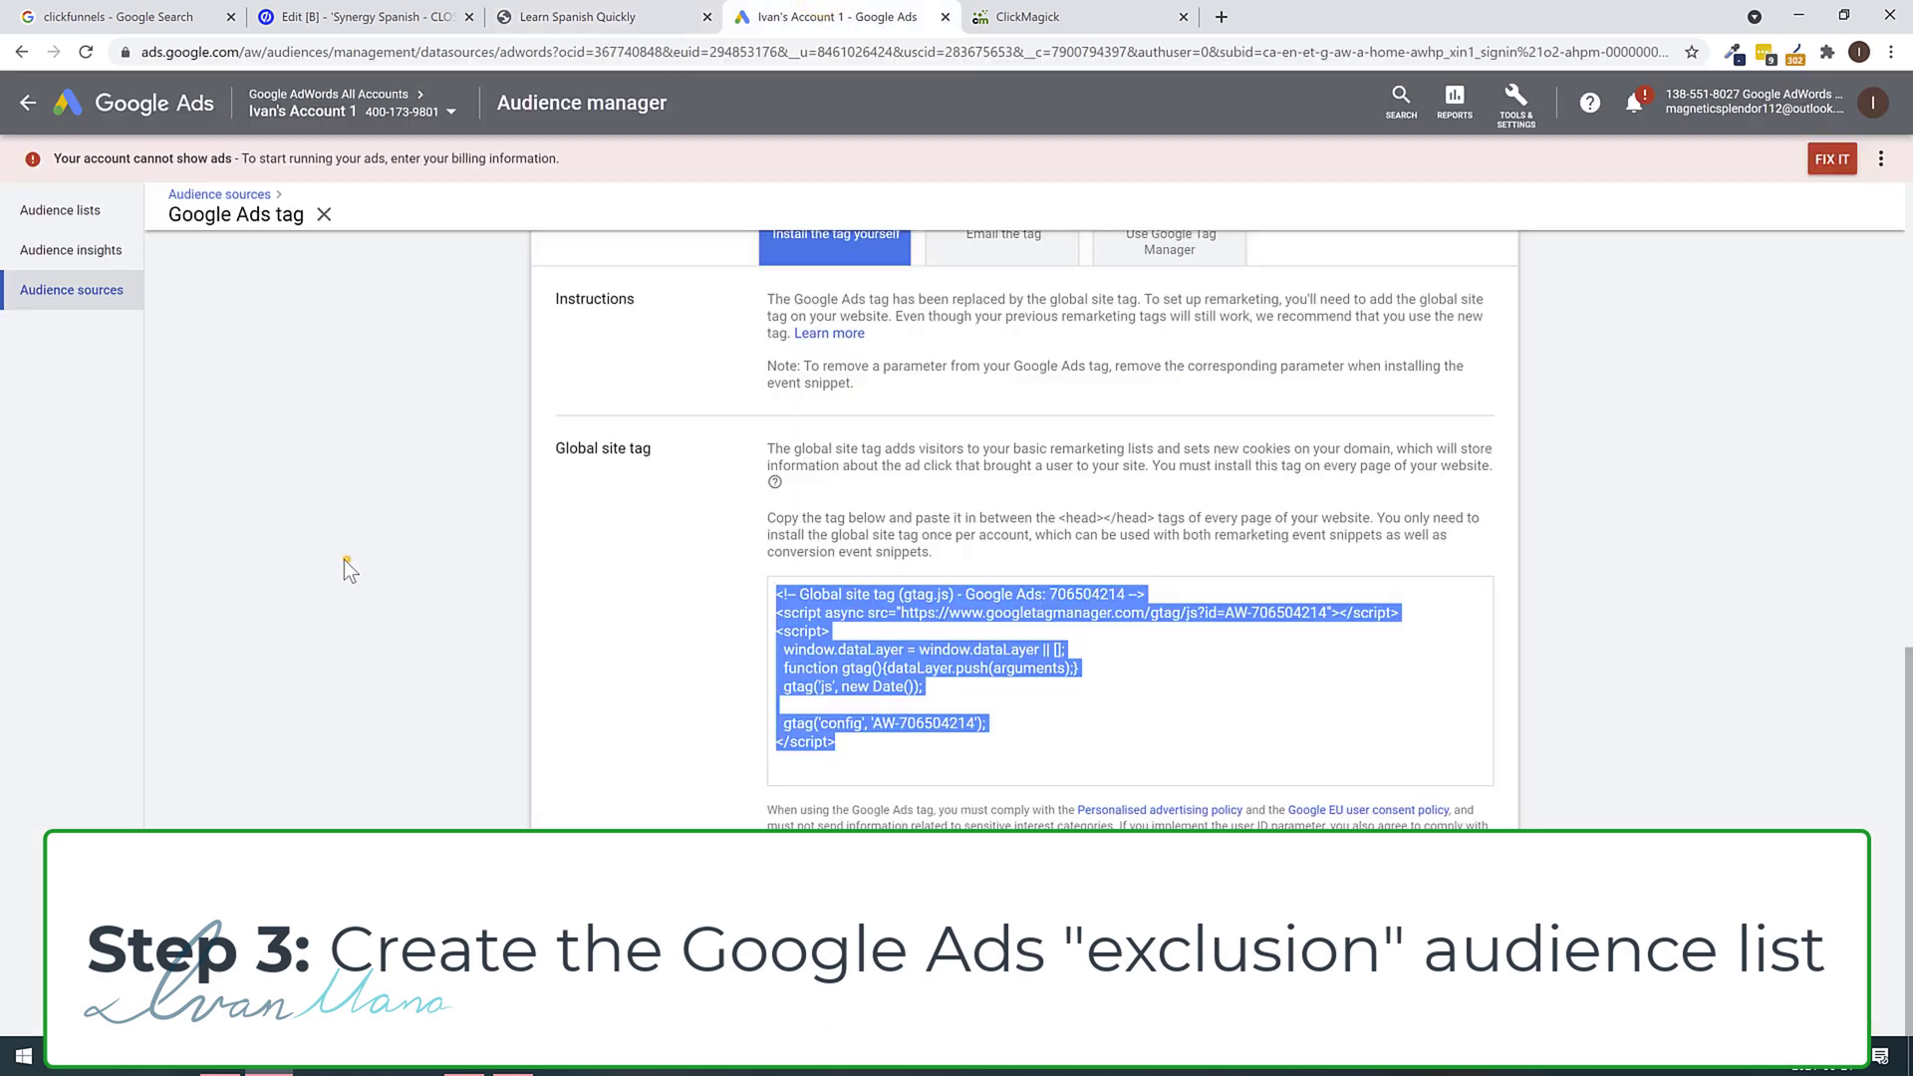
Go to the seven remarketing audience lists in Google Ads and start a new audience list.
click(339, 558)
scroll(333, 564, up, 3)
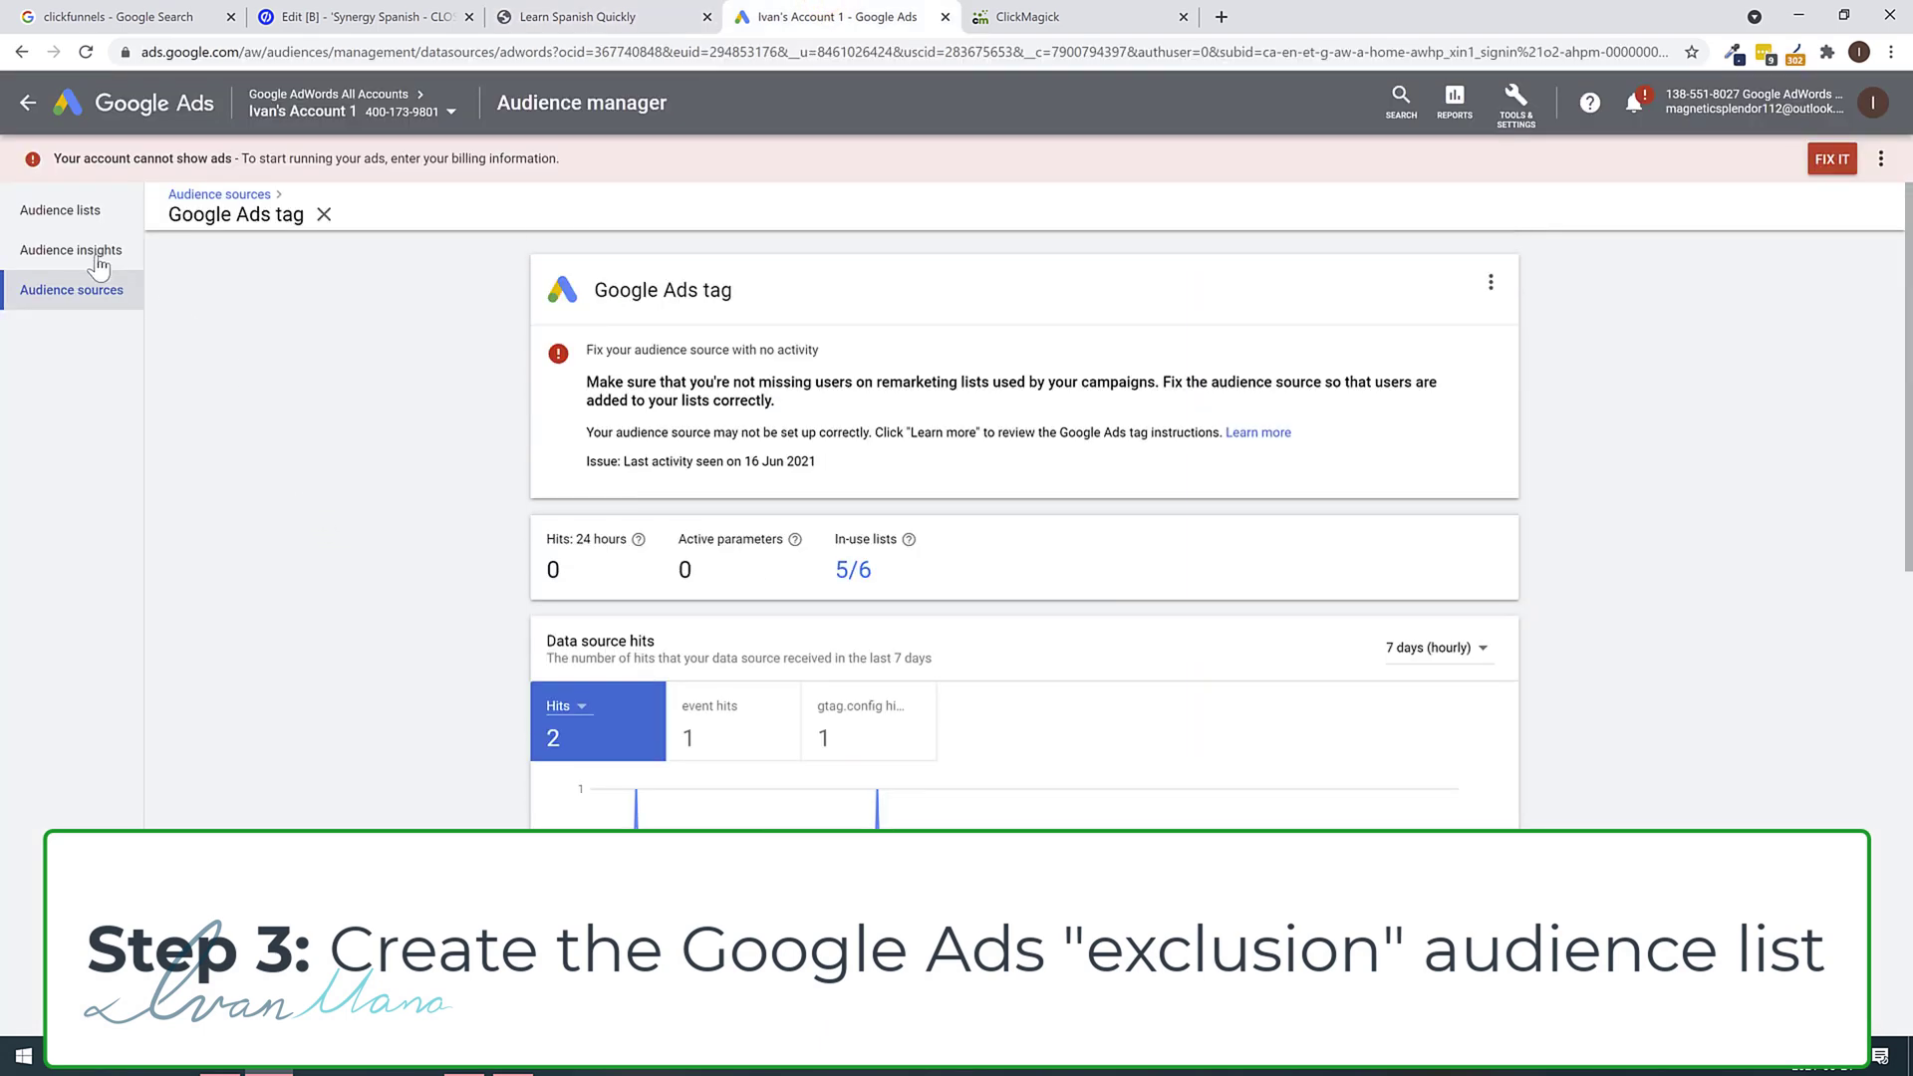
click(97, 211)
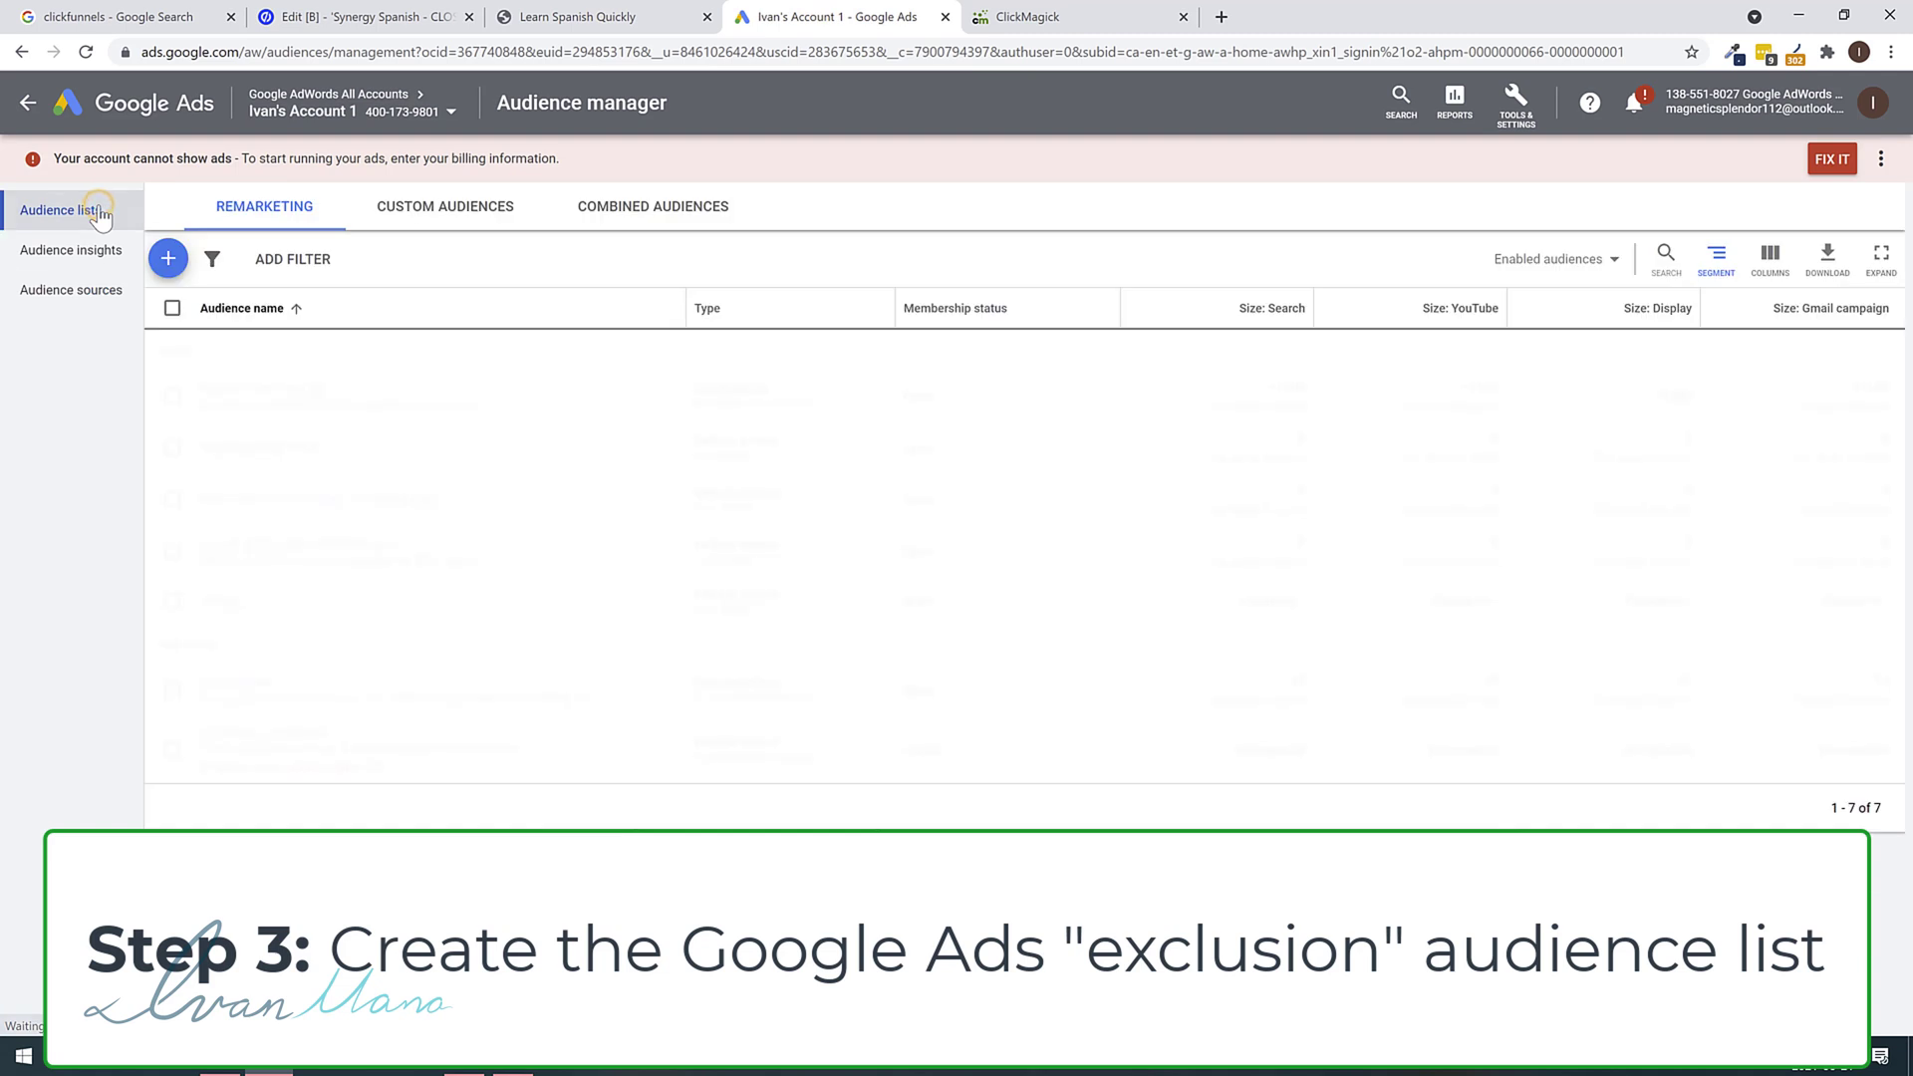
click(1516, 104)
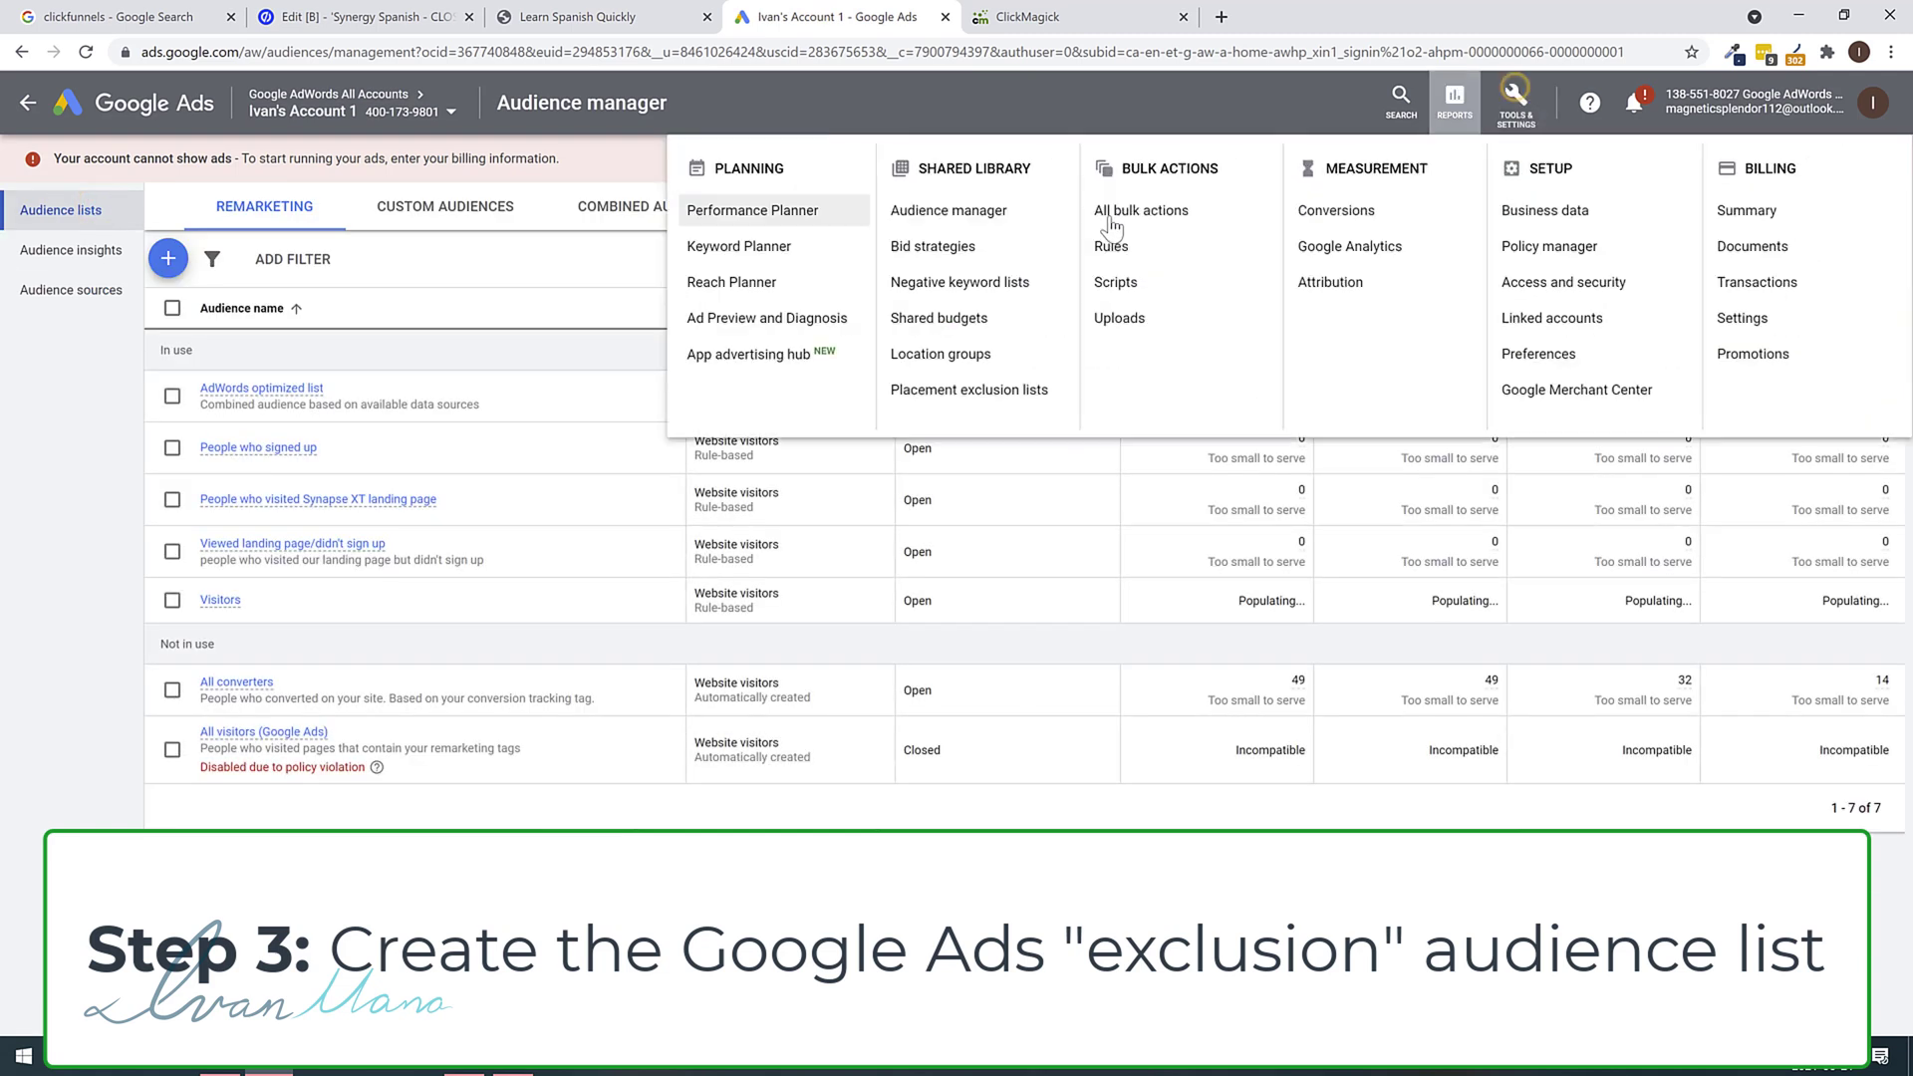
click(61, 439)
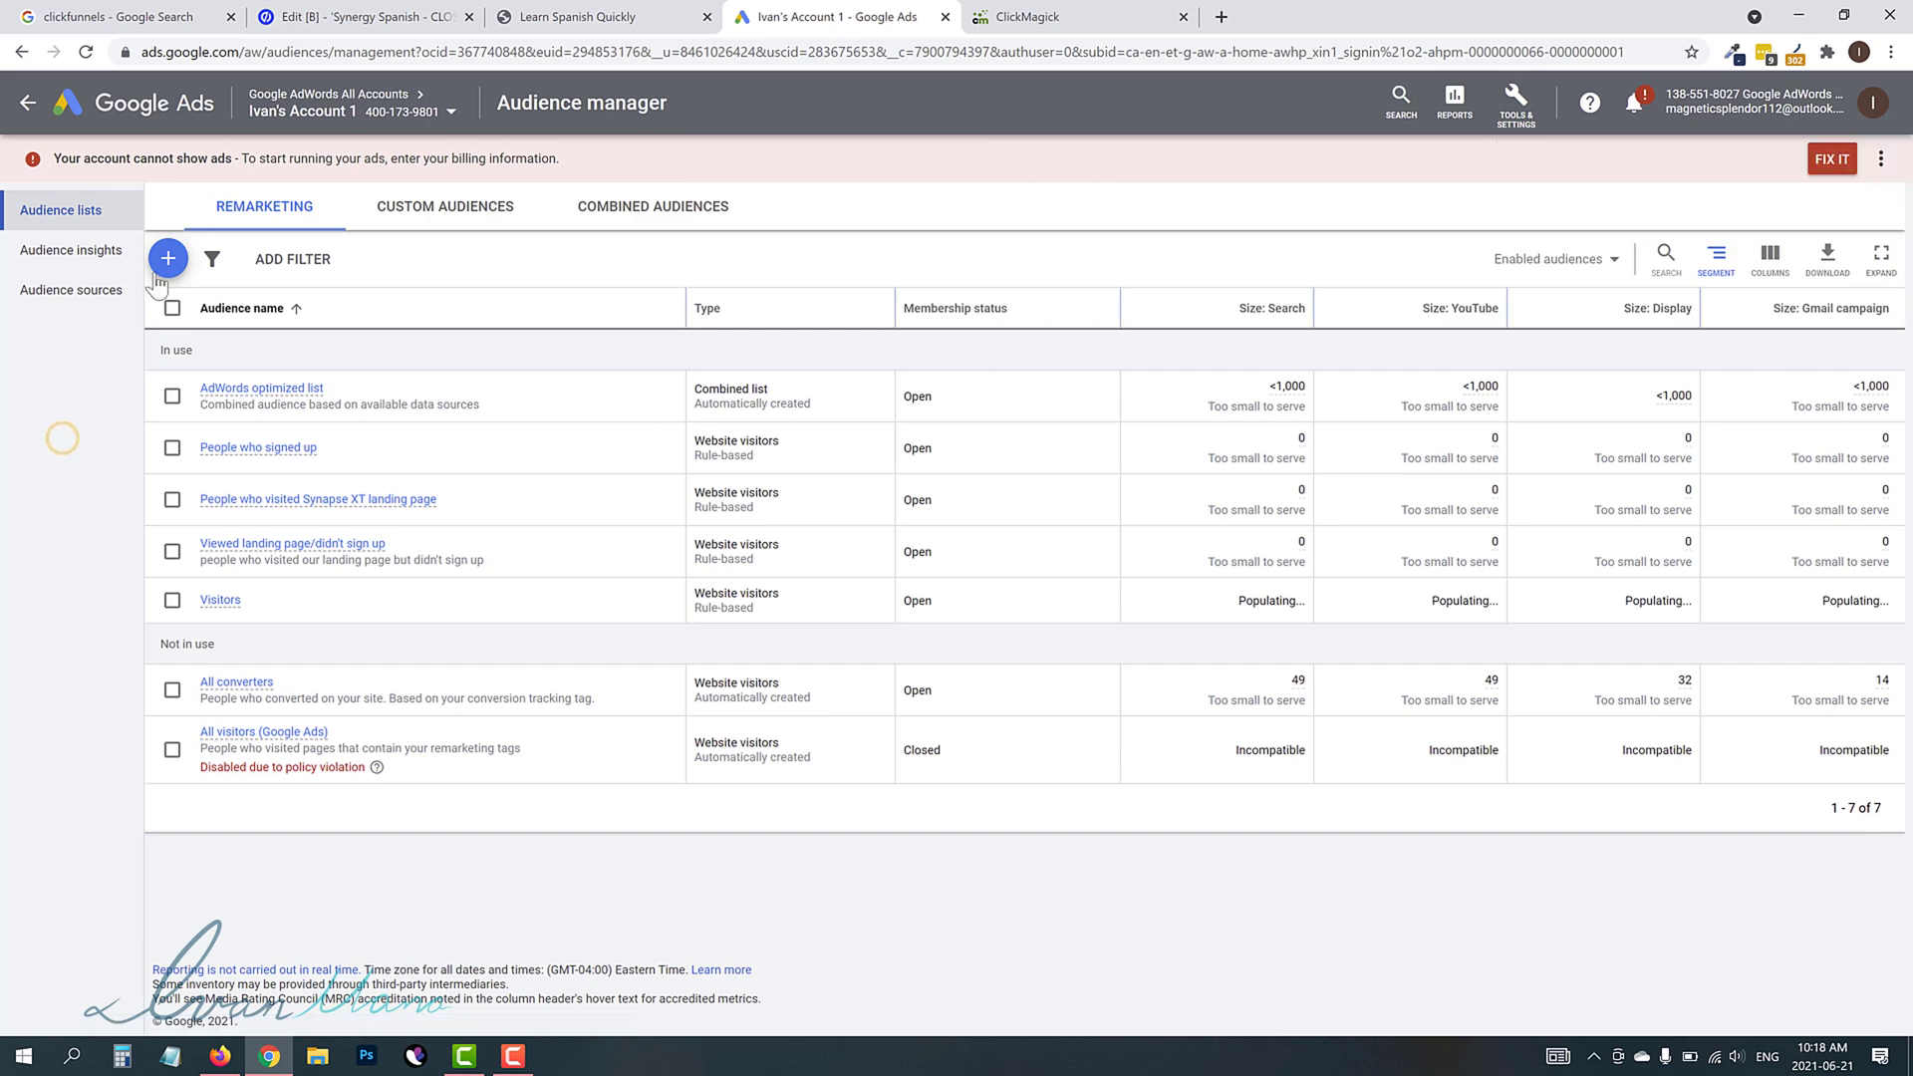
click(625, 20)
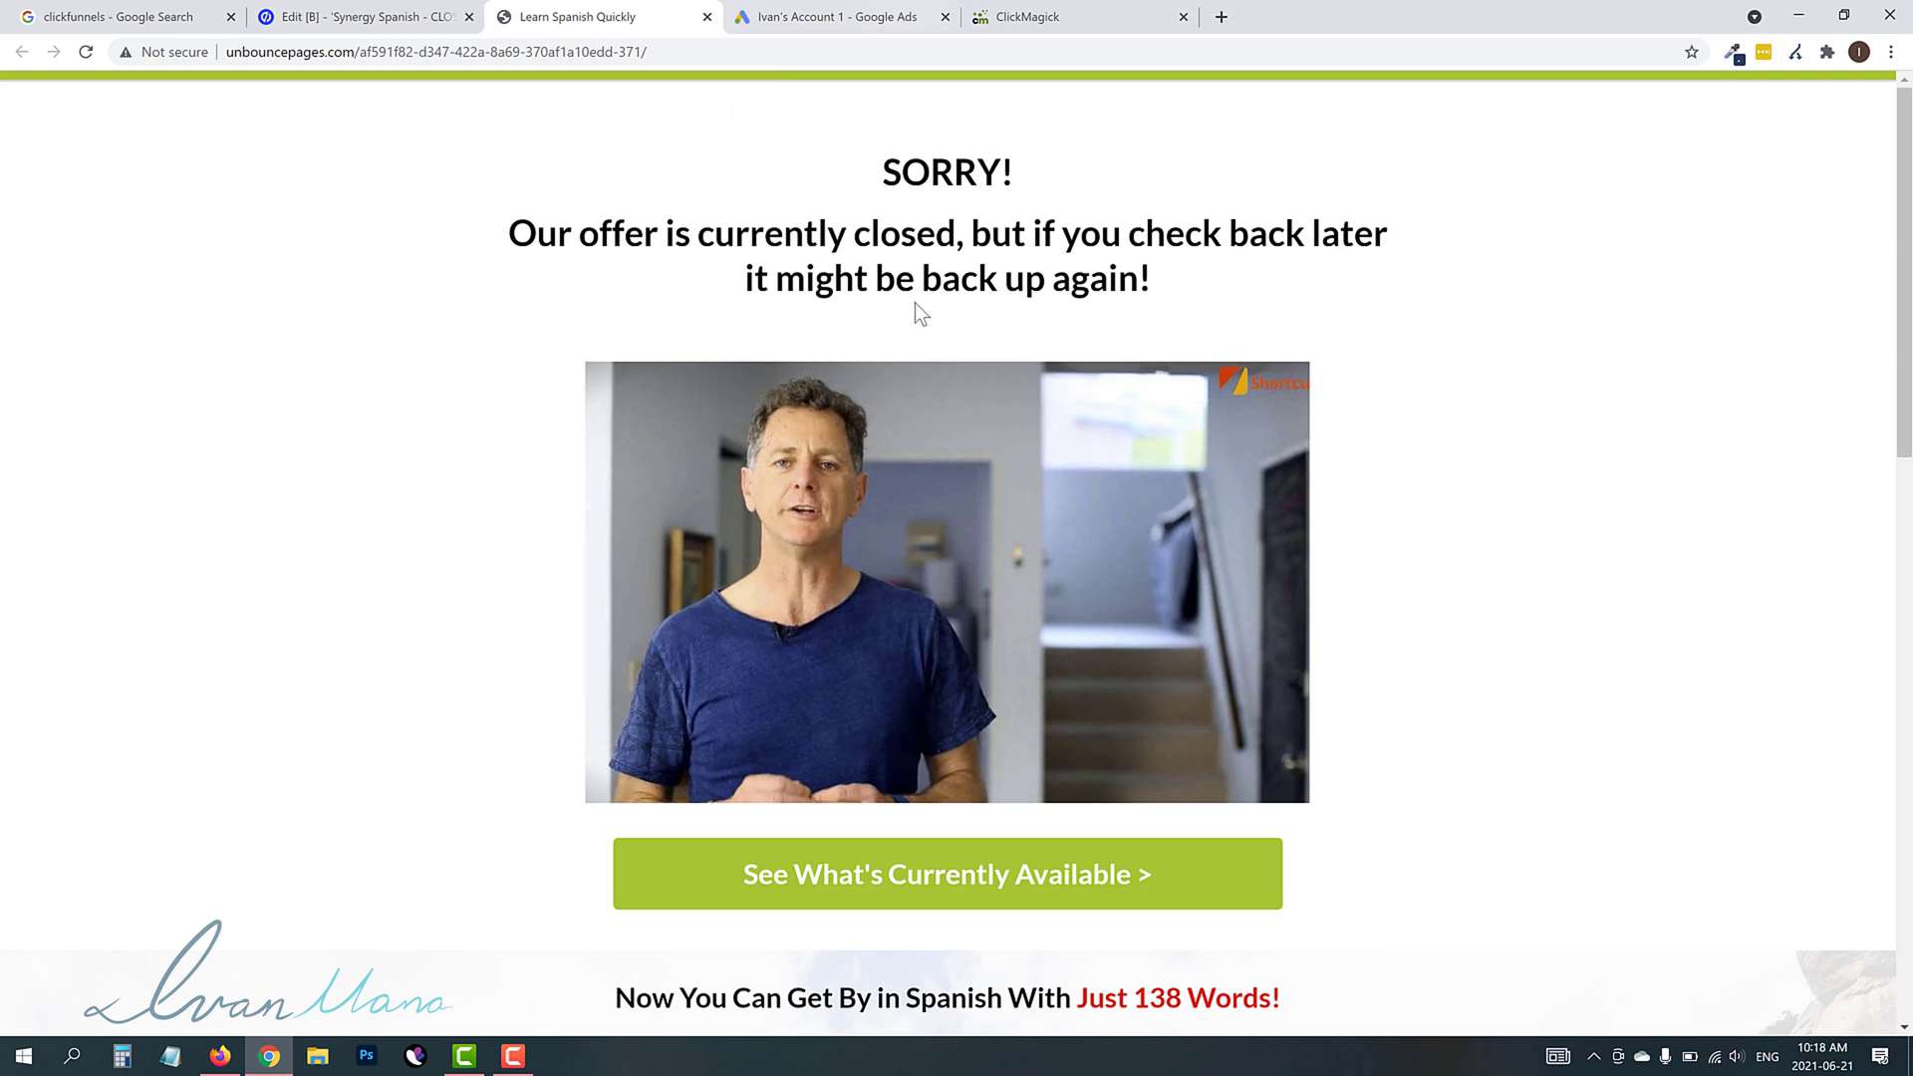
click(828, 8)
click(174, 264)
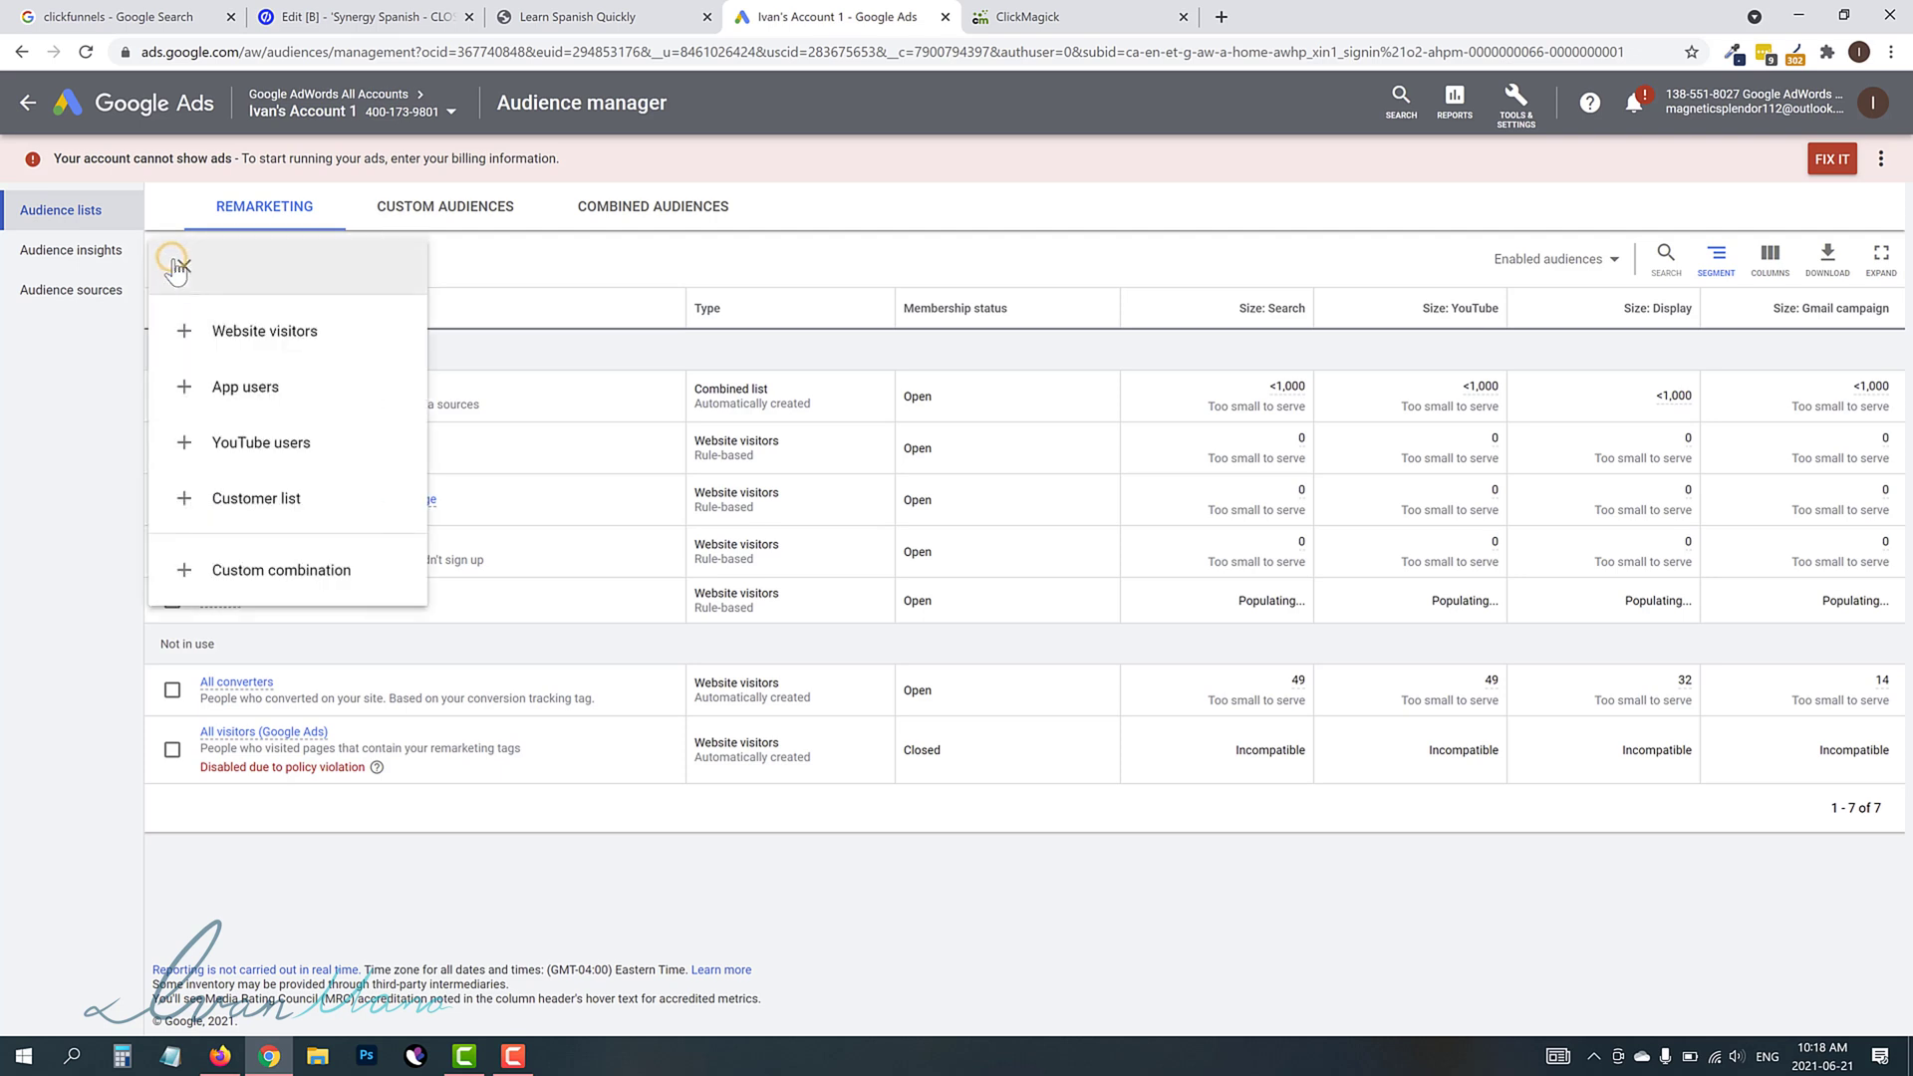
Start a Website visitors audience named 'Exclusion List - Synergy Spanish'.
click(303, 331)
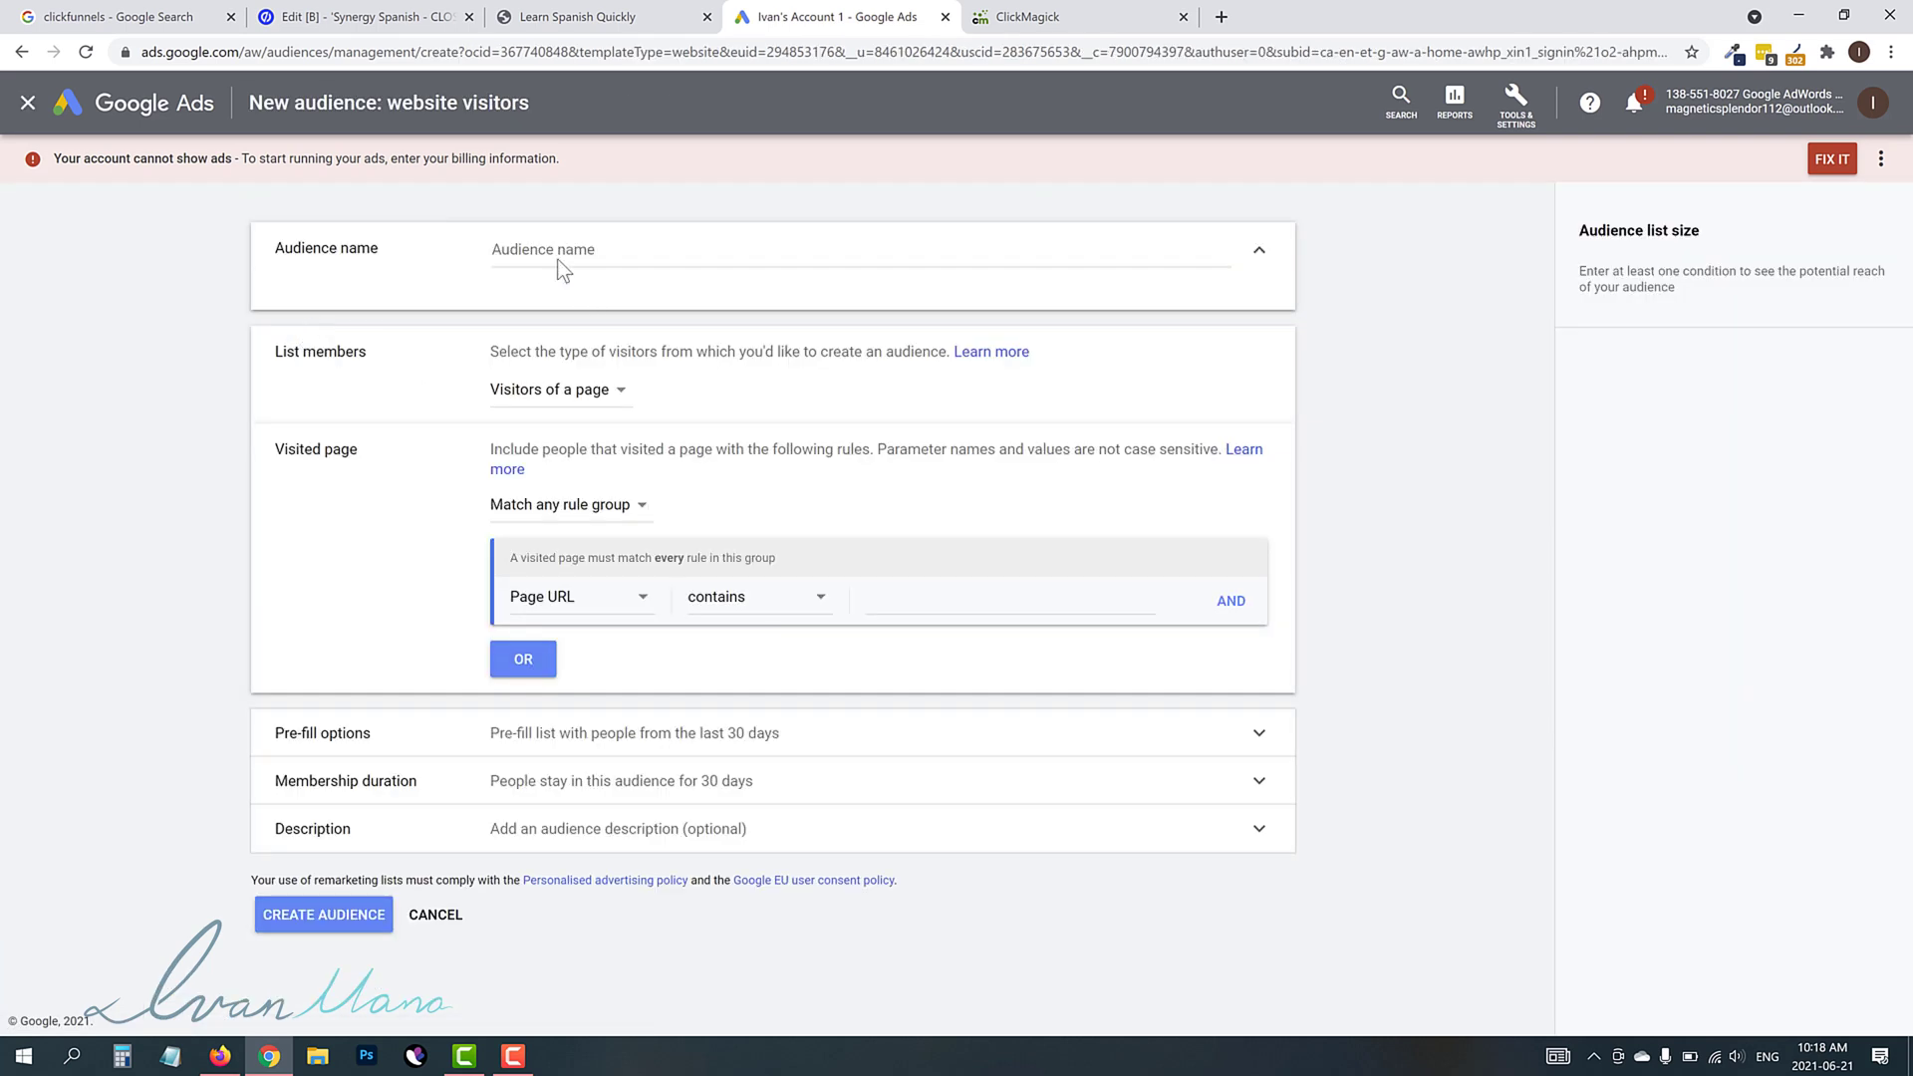
click(558, 261)
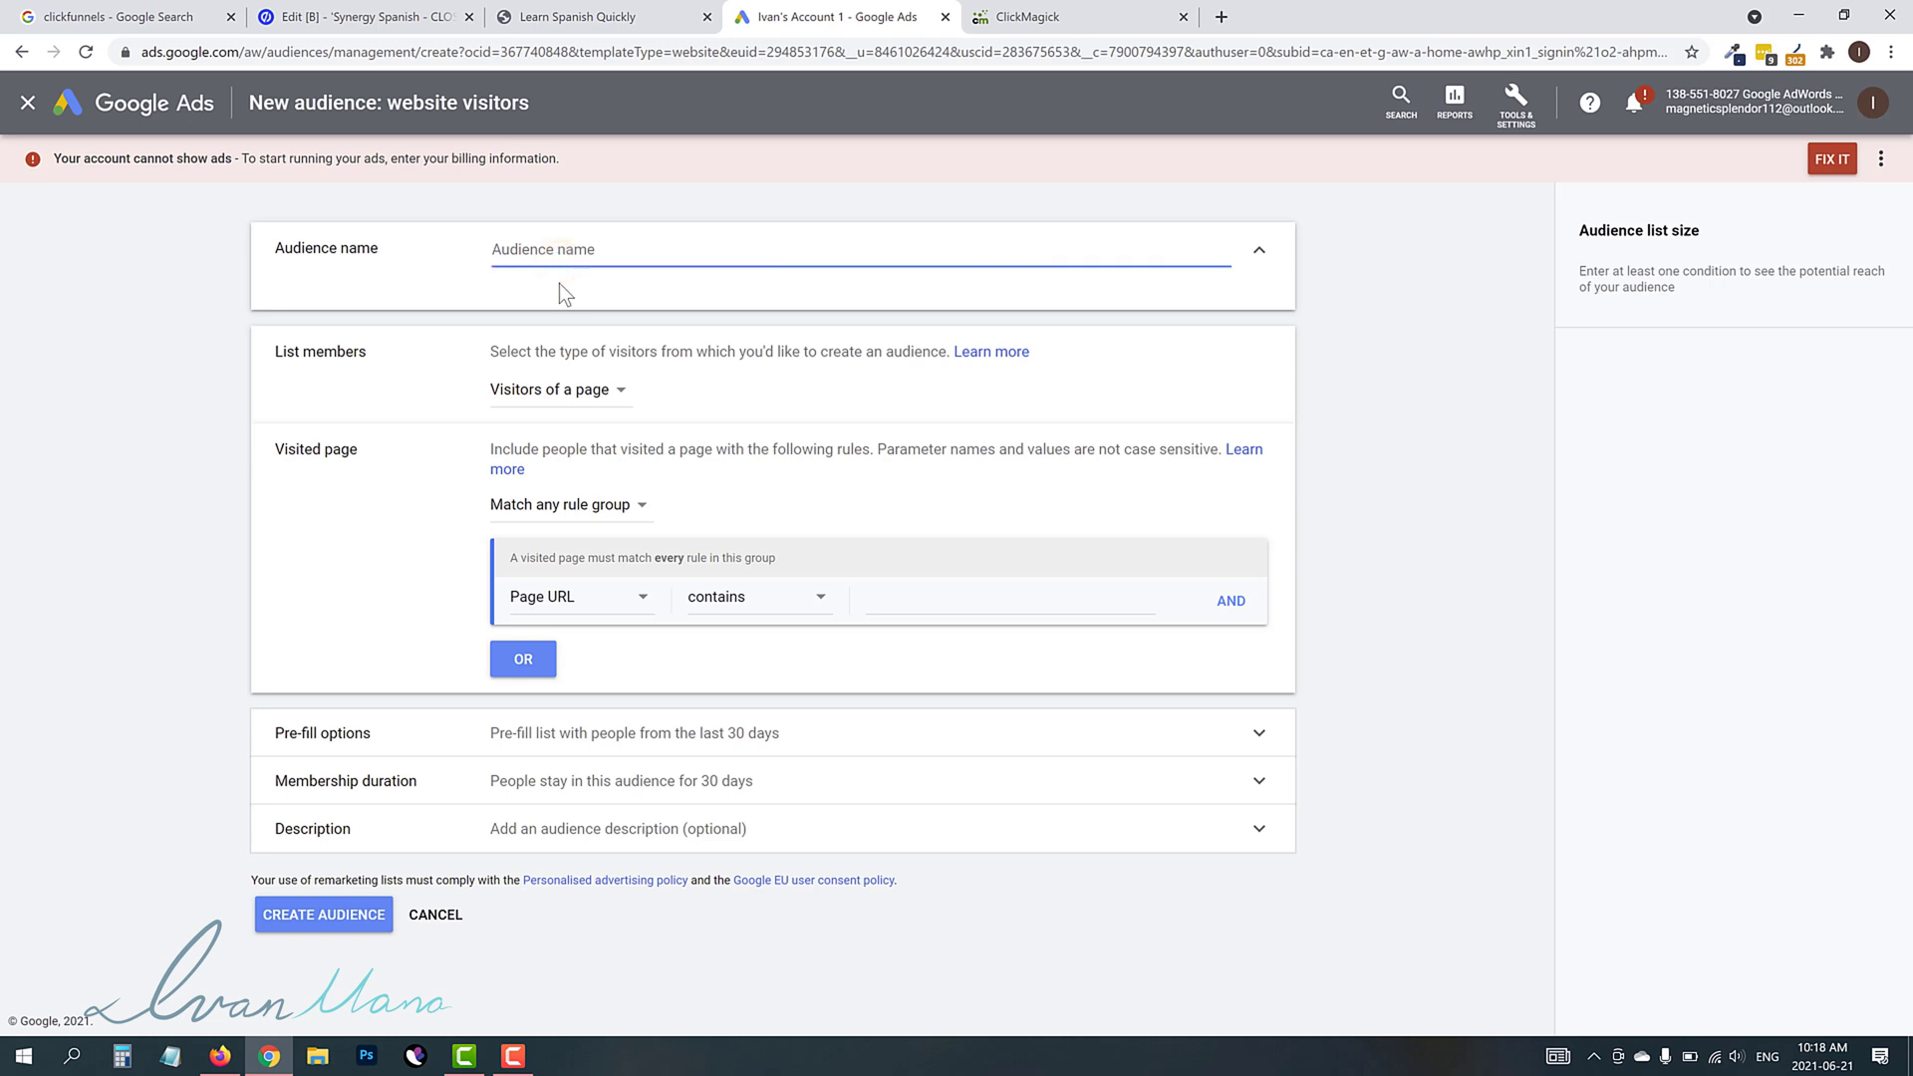
text(Exclusion List - Synergy Spanish)
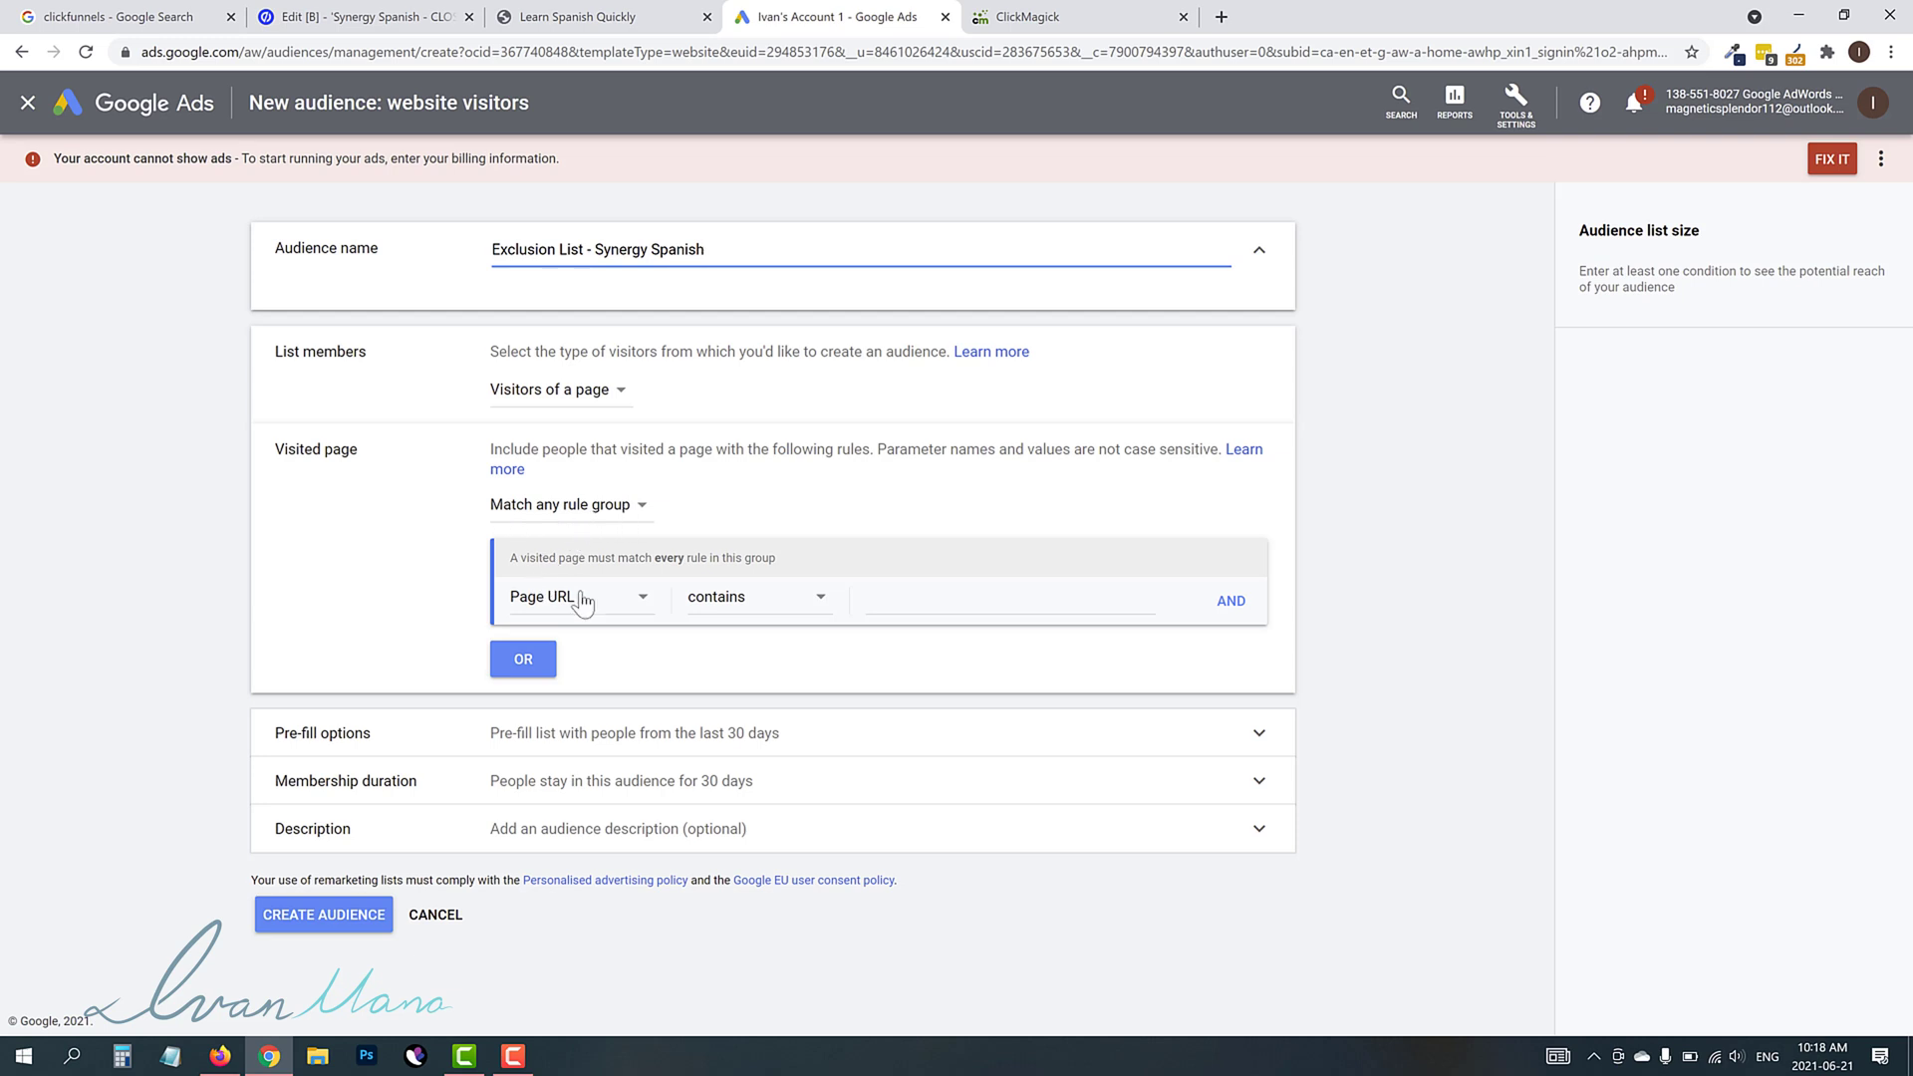
Copy the live exclusion page's URL into the Page URL contains rule.
click(577, 17)
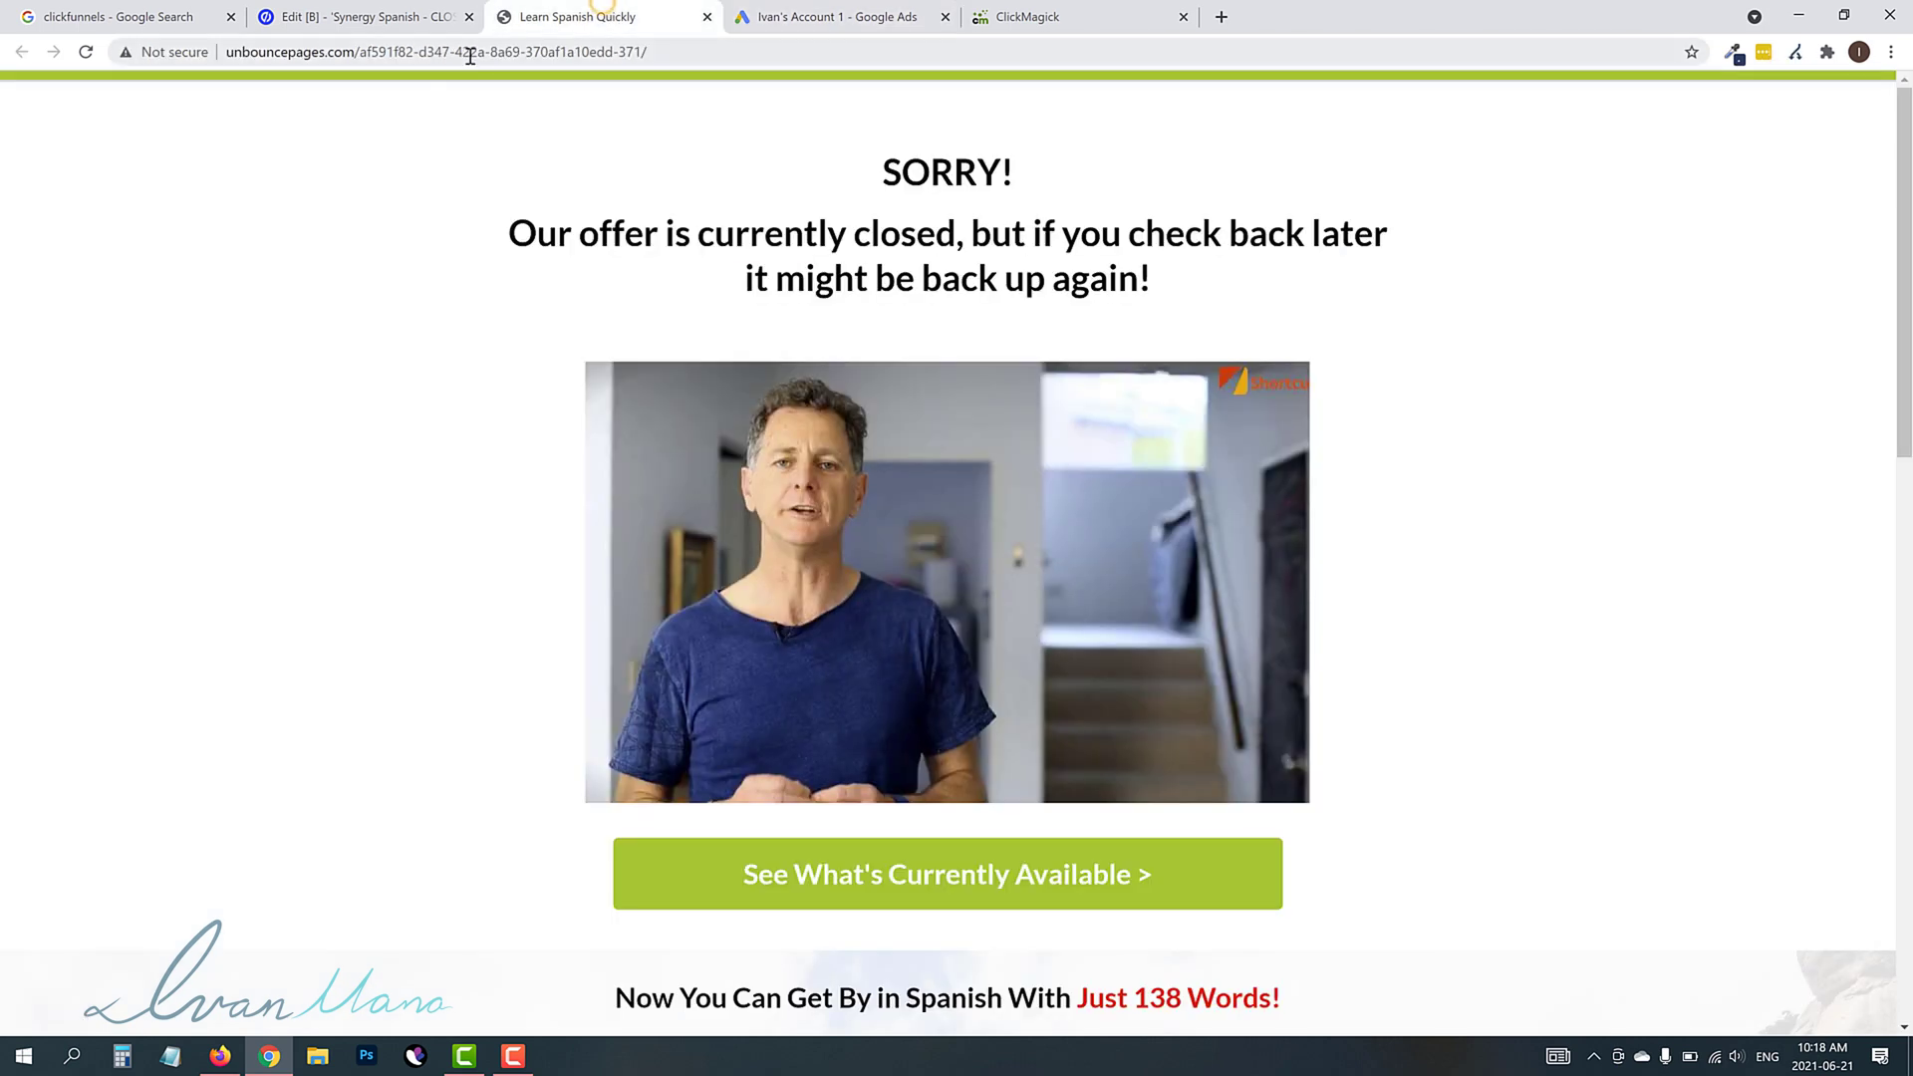
click(470, 51)
right_click(470, 55)
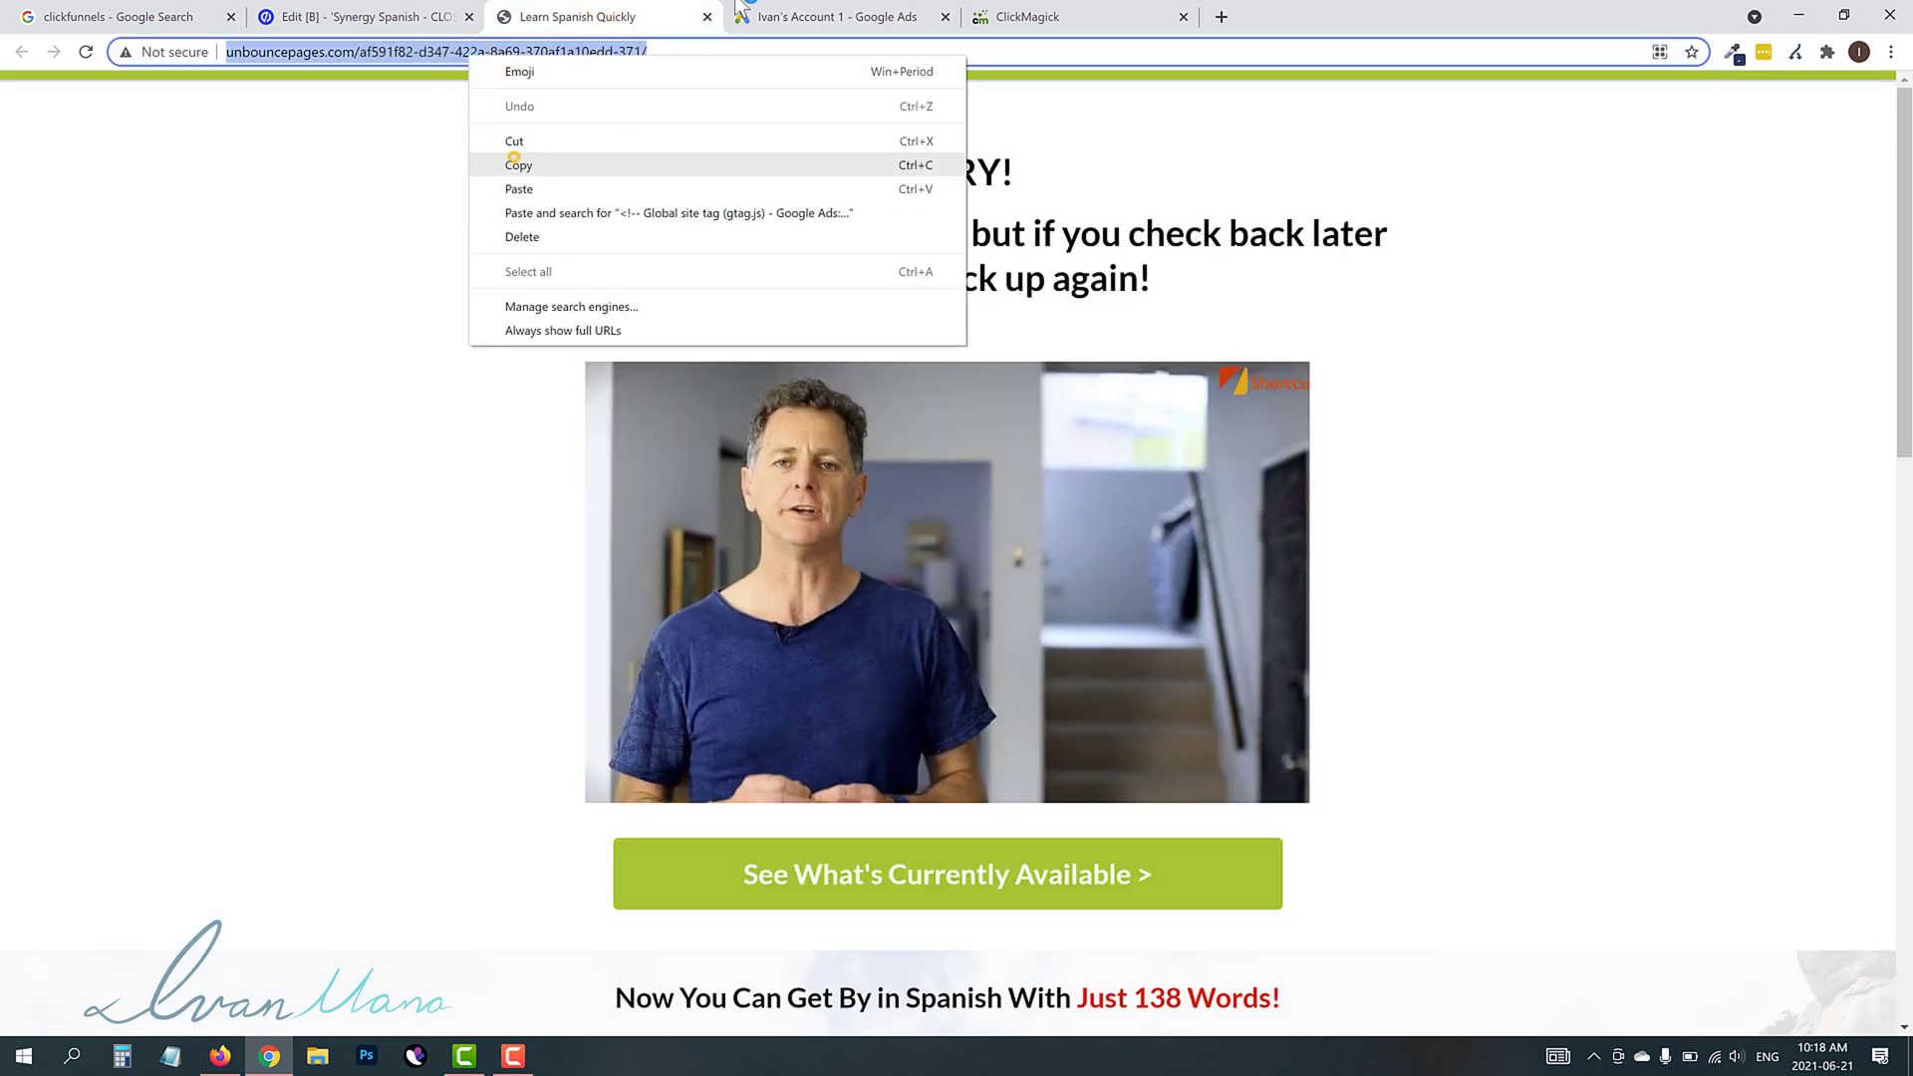
click(513, 165)
click(835, 17)
click(875, 599)
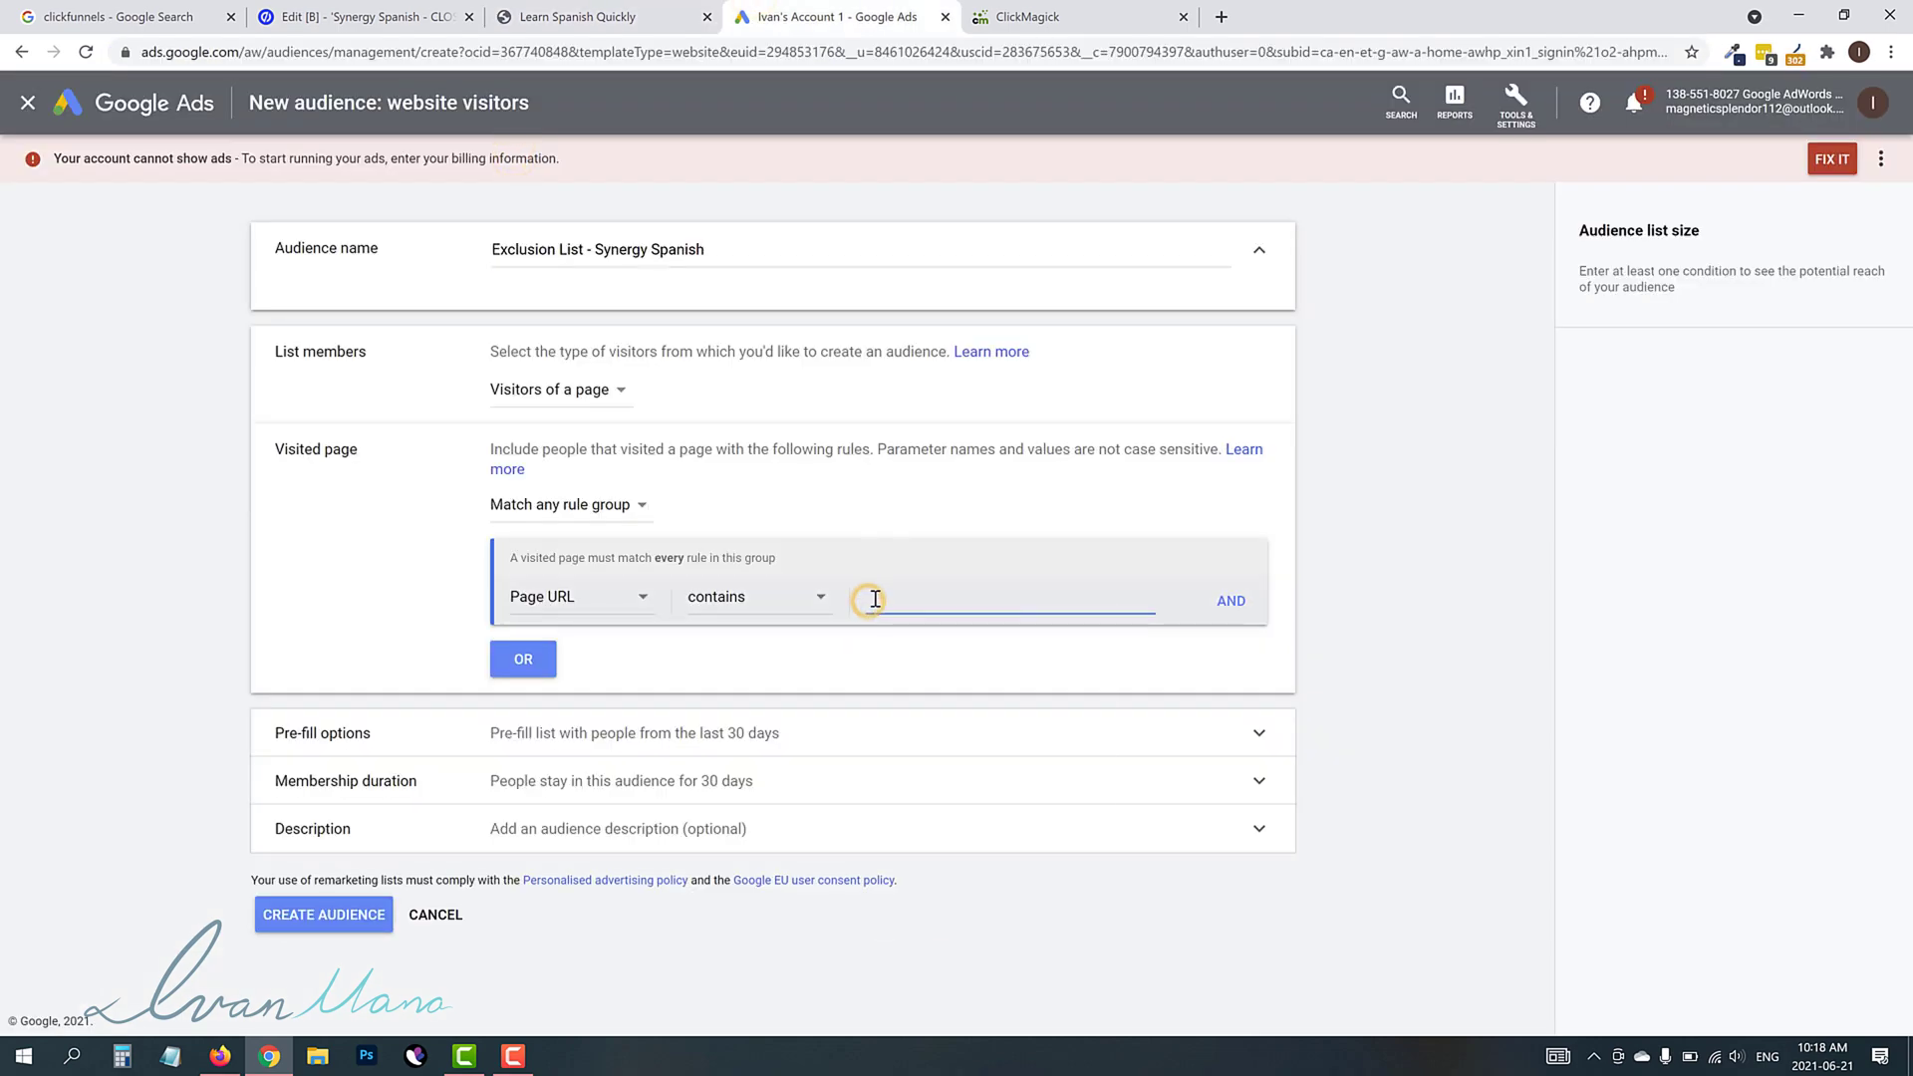
right_click(875, 598)
click(923, 747)
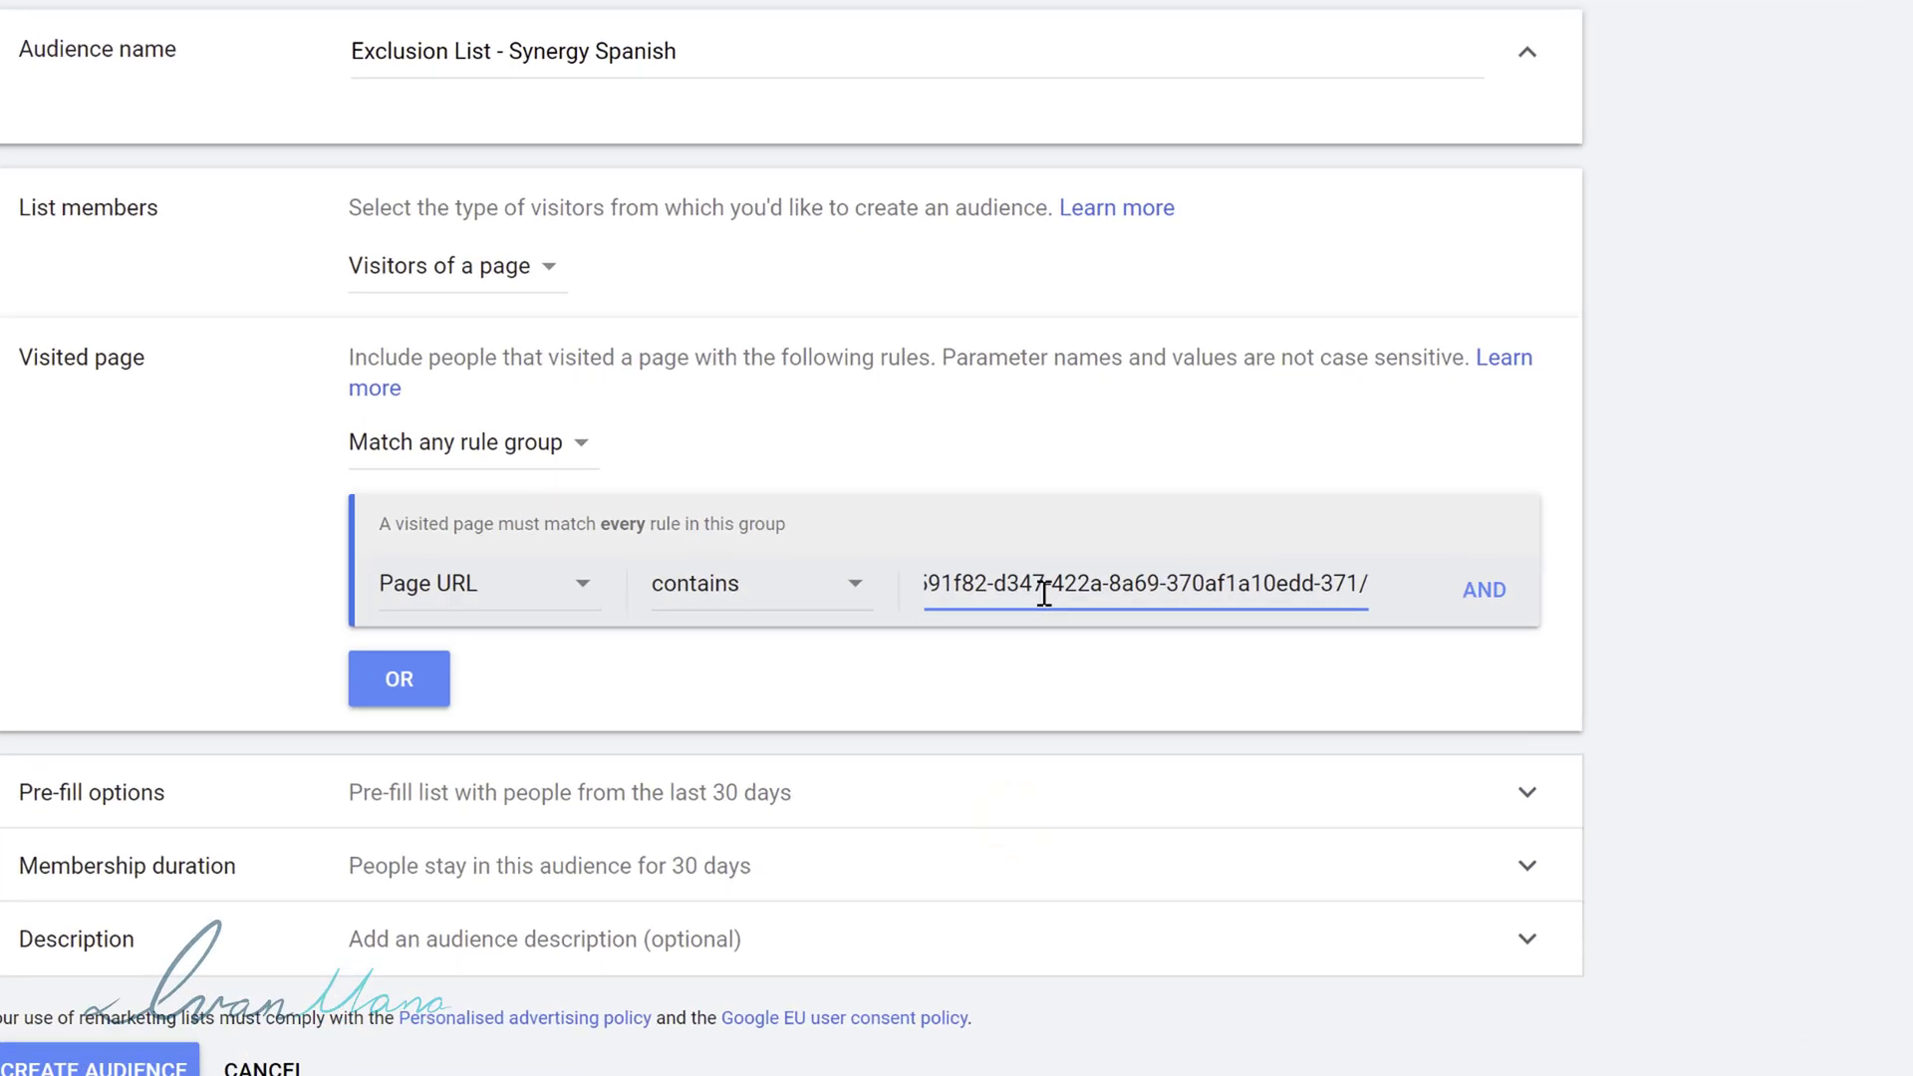
key(BackSpace)
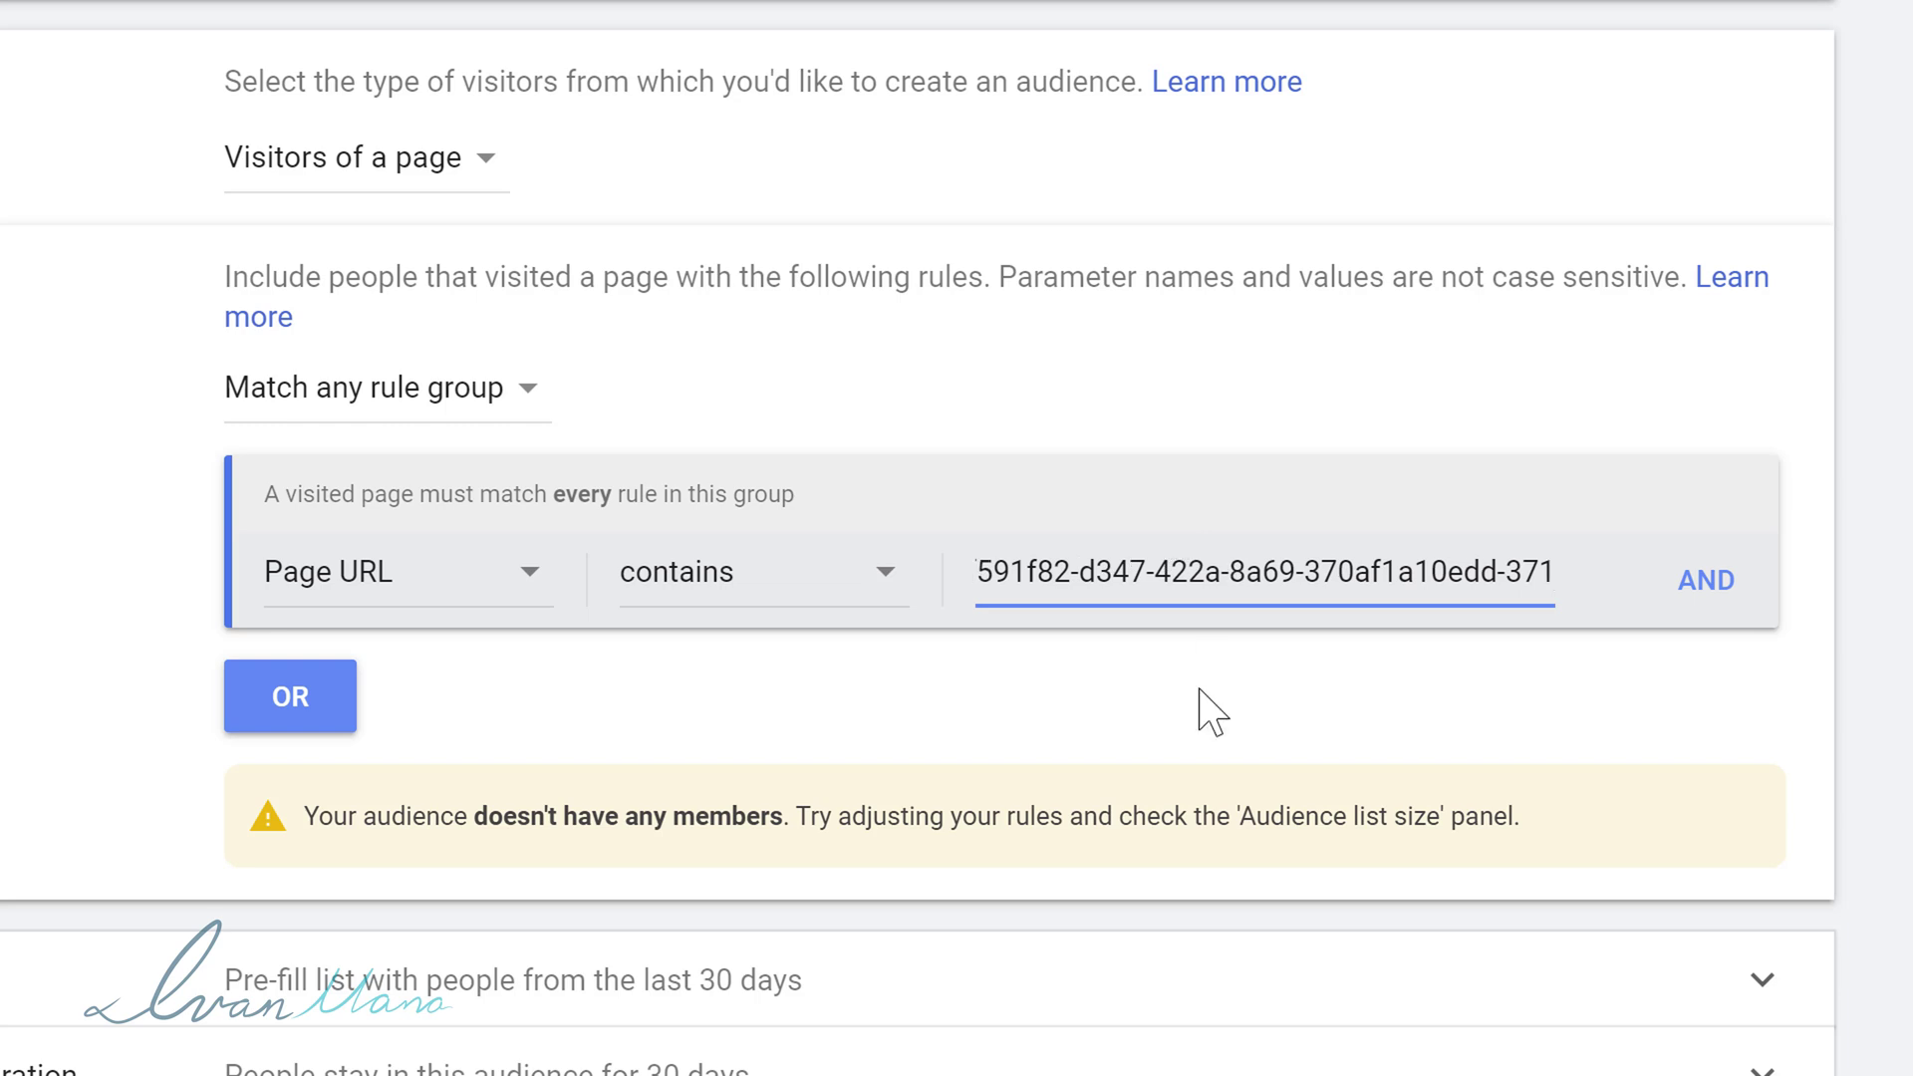
drag(1127, 572, 768, 611)
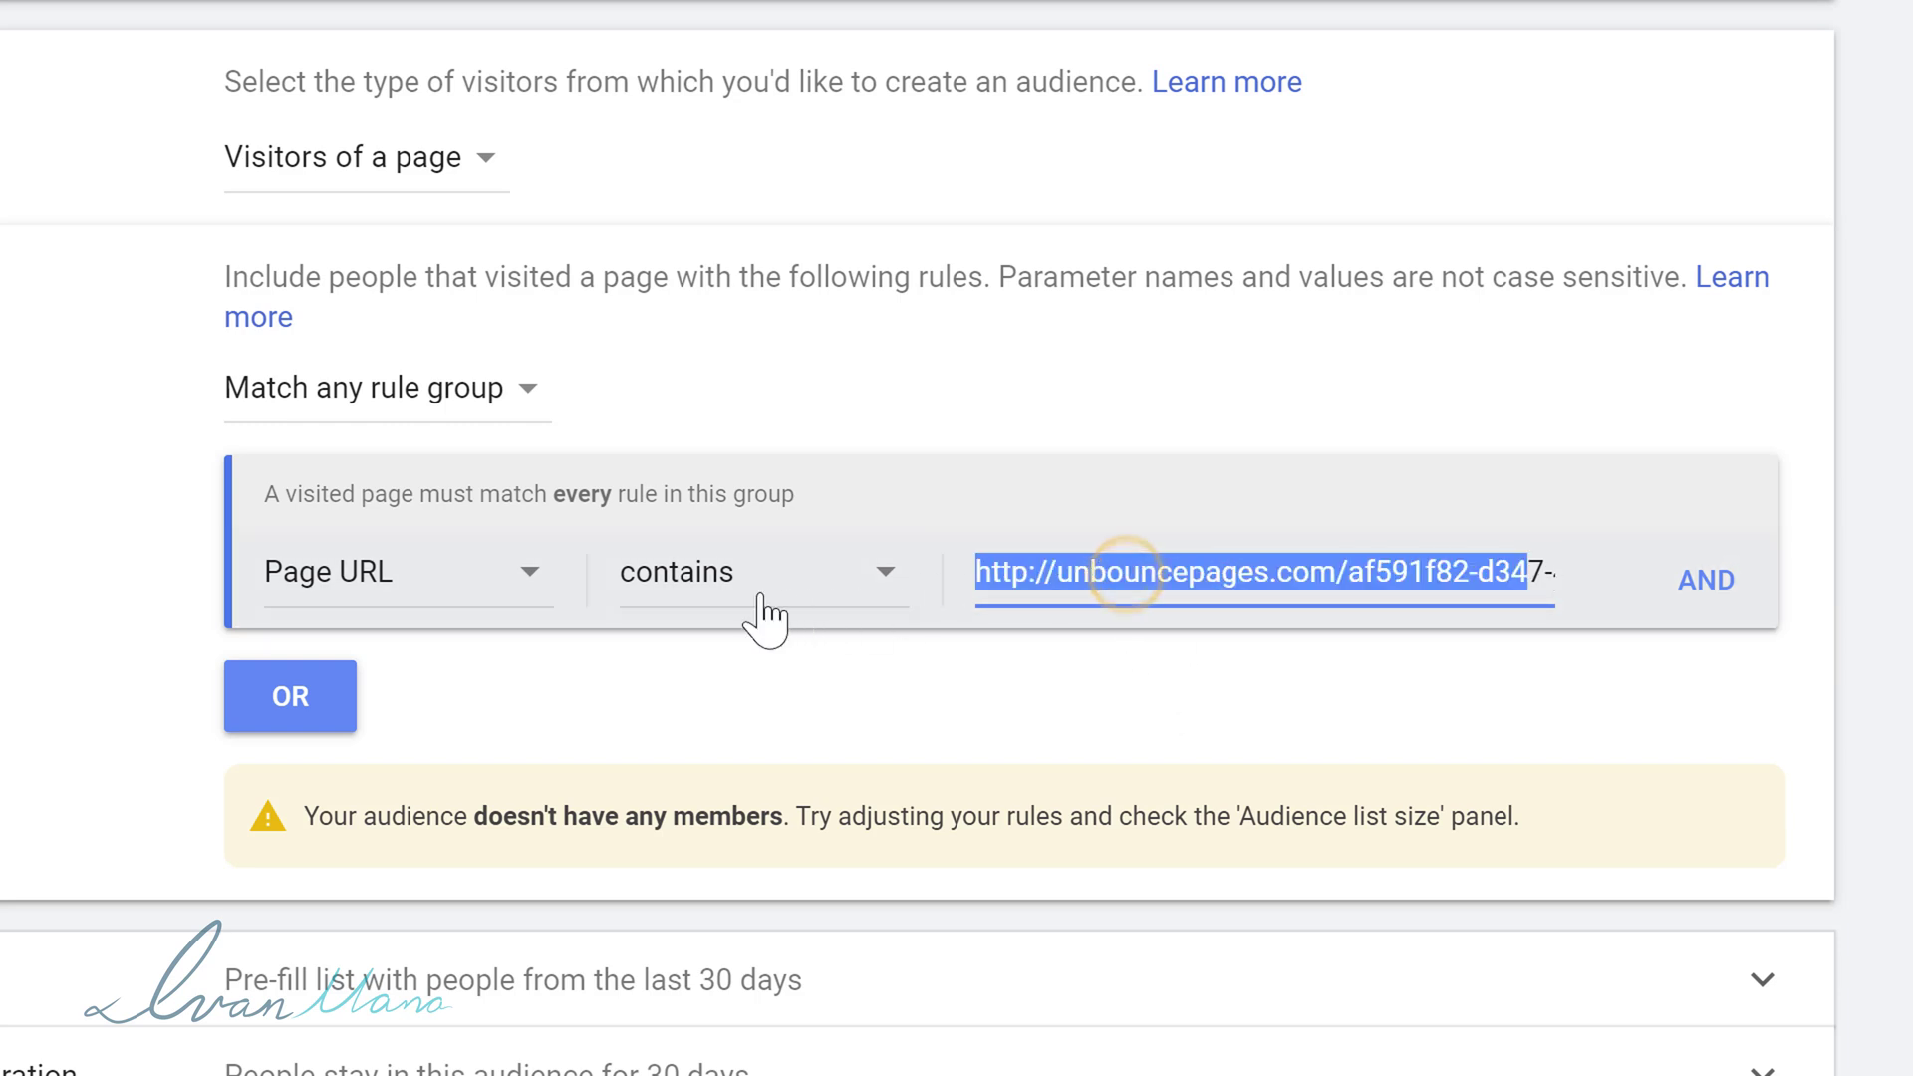
click(1064, 576)
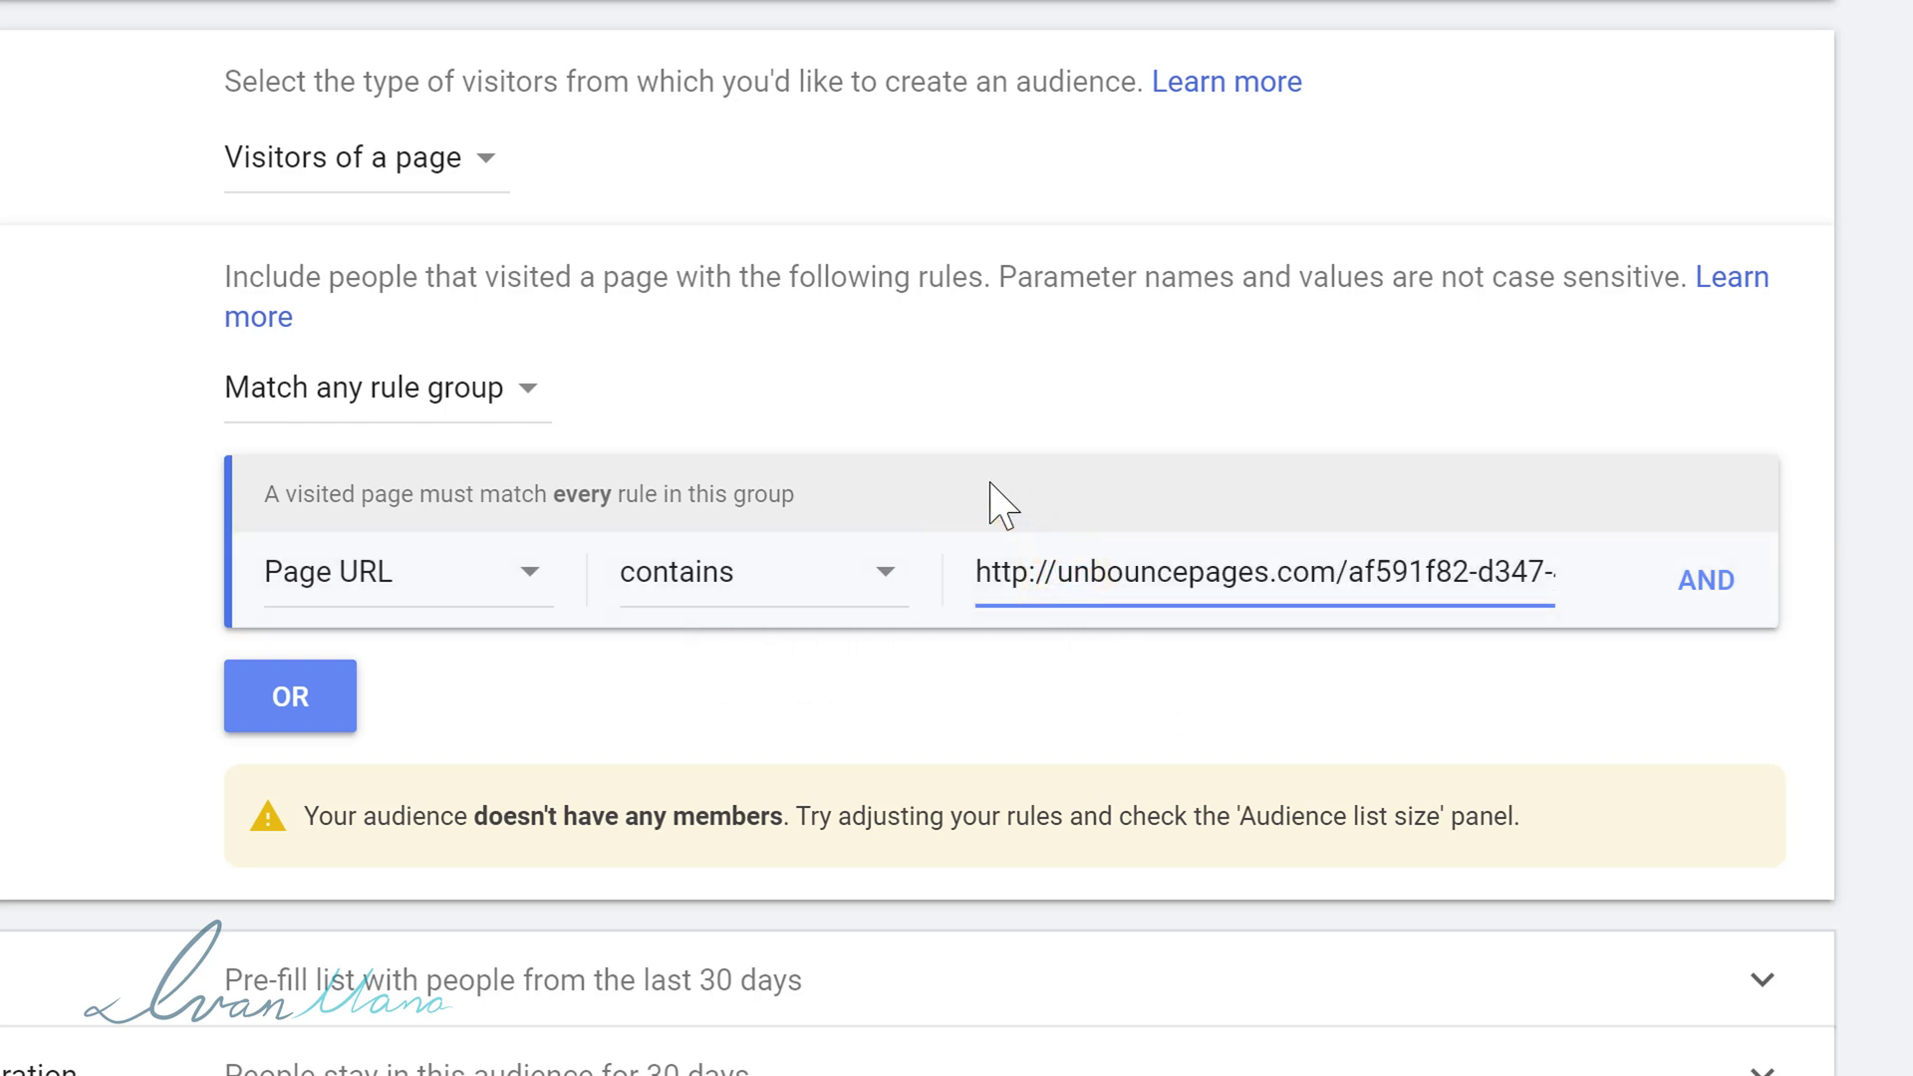
key(BackSpace)
key(BackSpace)
key(BackSpace)
key(BackSpace)
key(BackSpace)
key(BackSpace)
key(BackSpace)
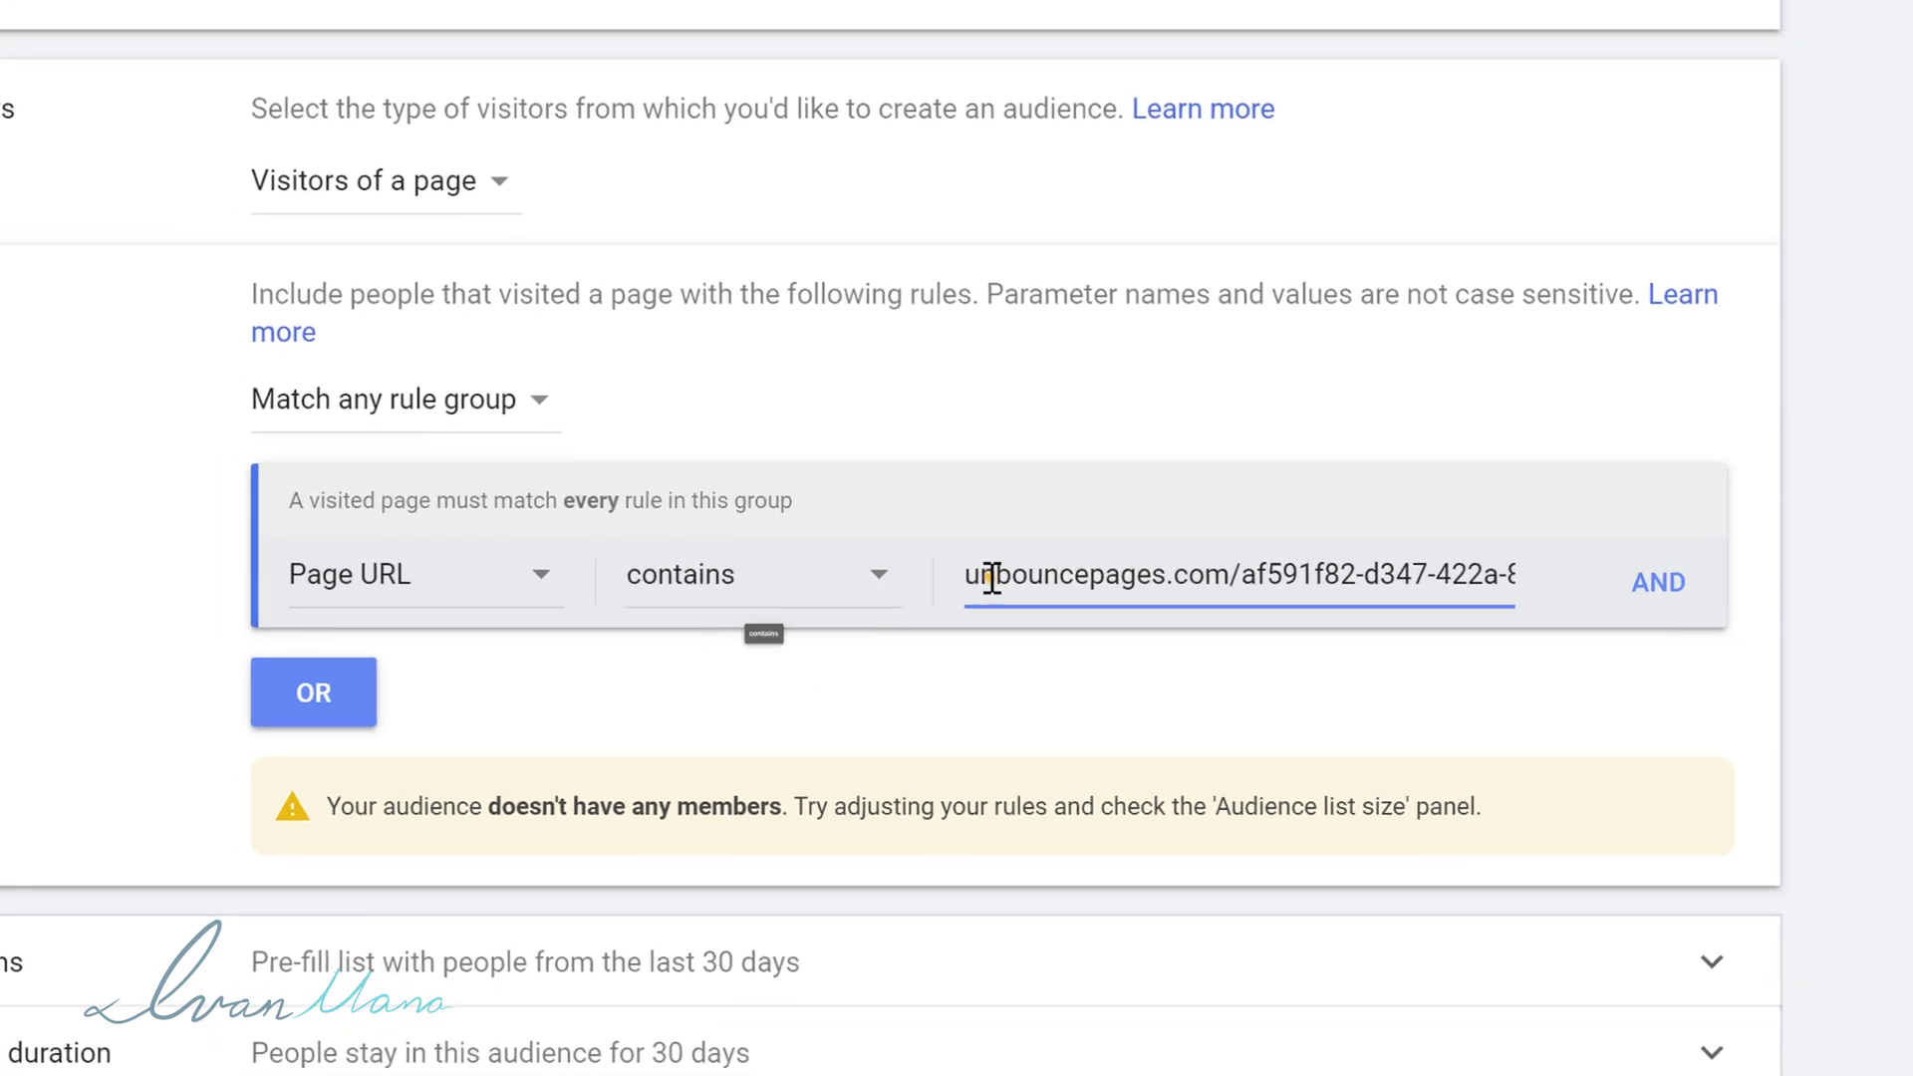
drag(996, 578, 1367, 588)
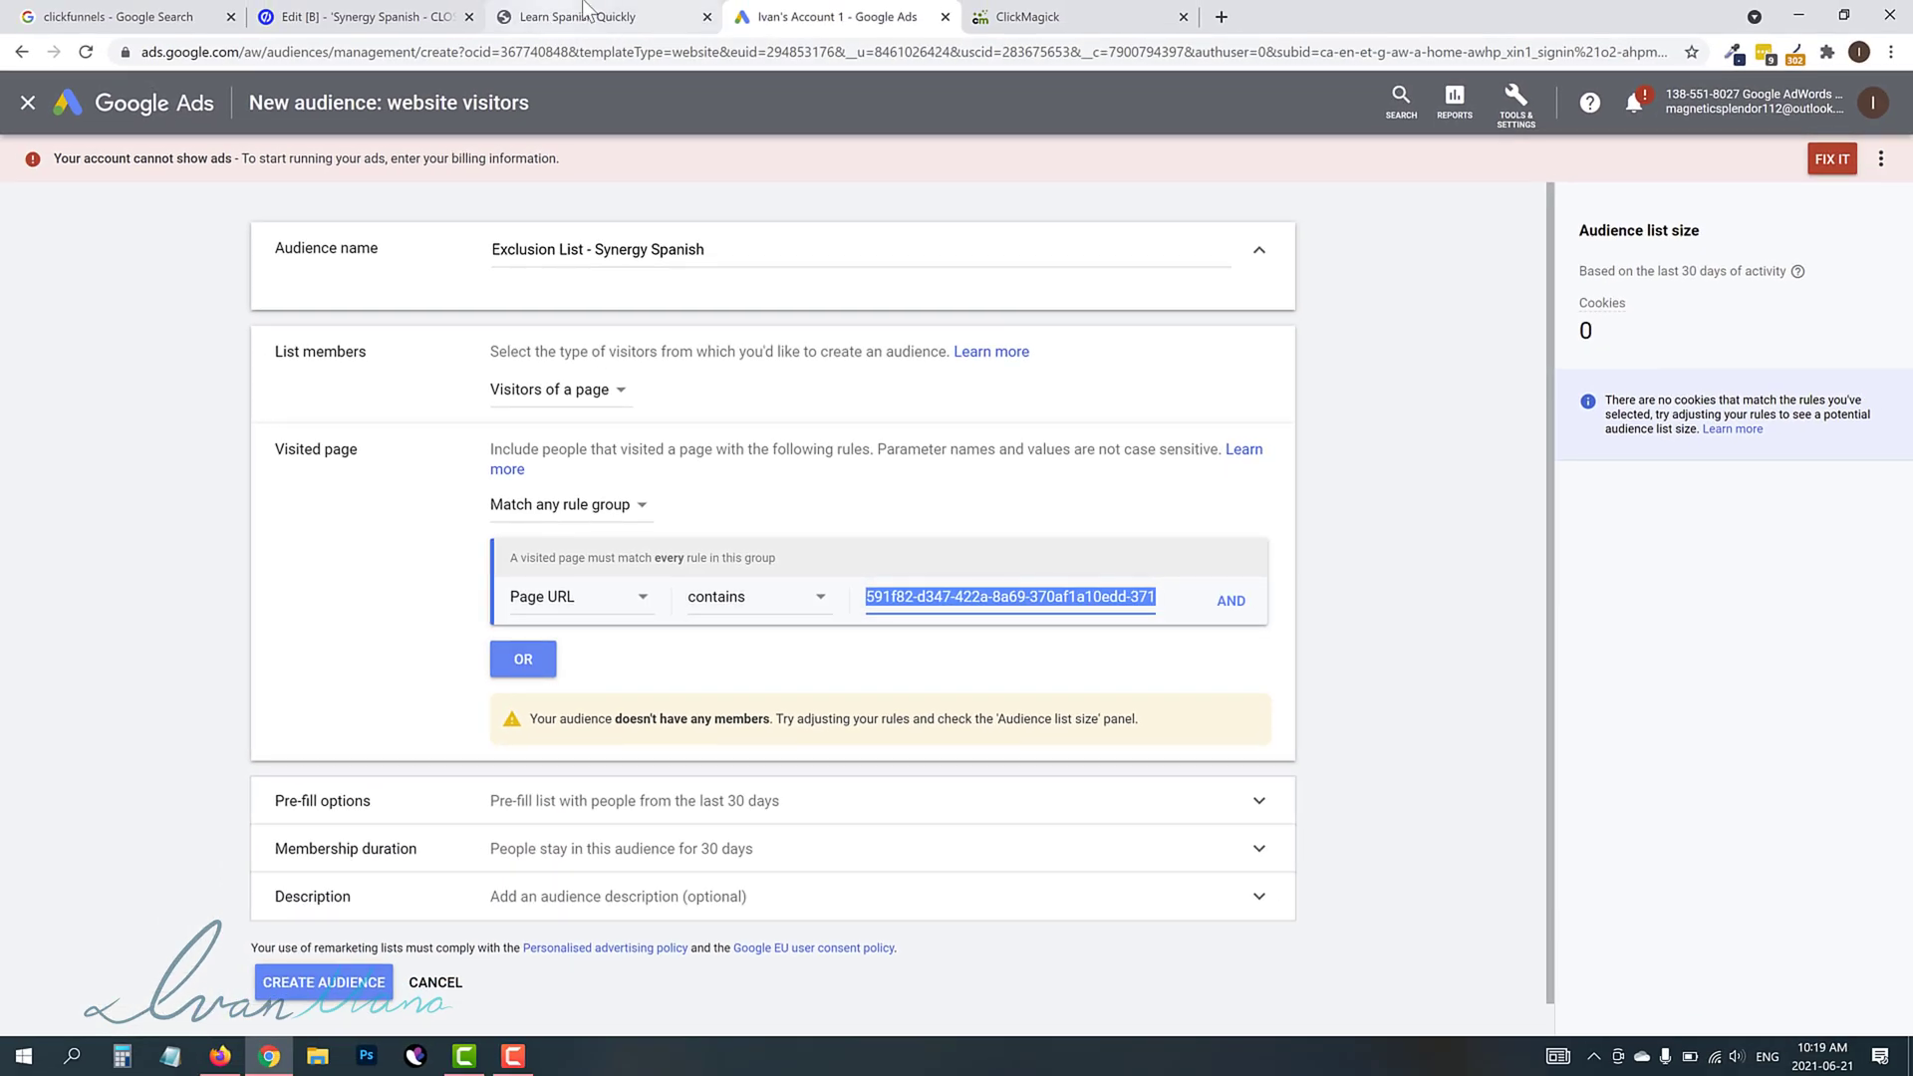
click(577, 17)
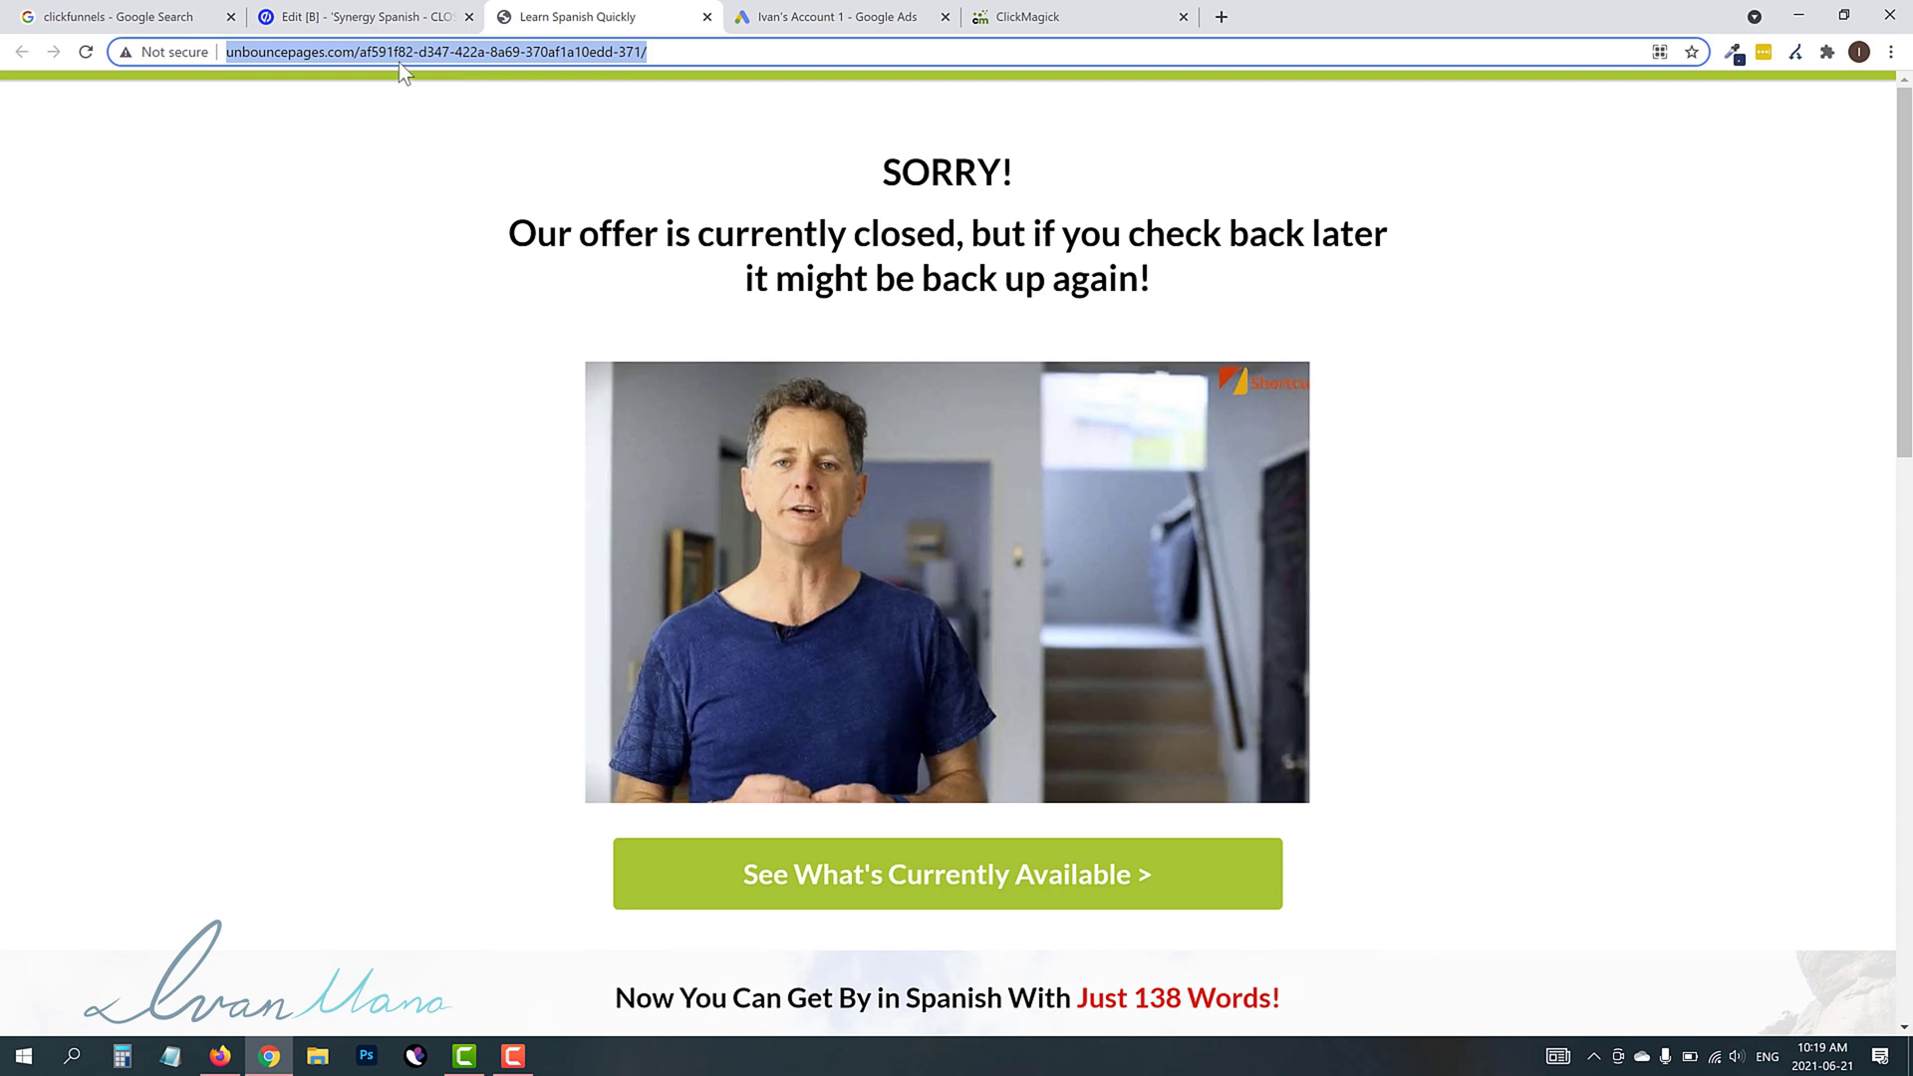
click(809, 10)
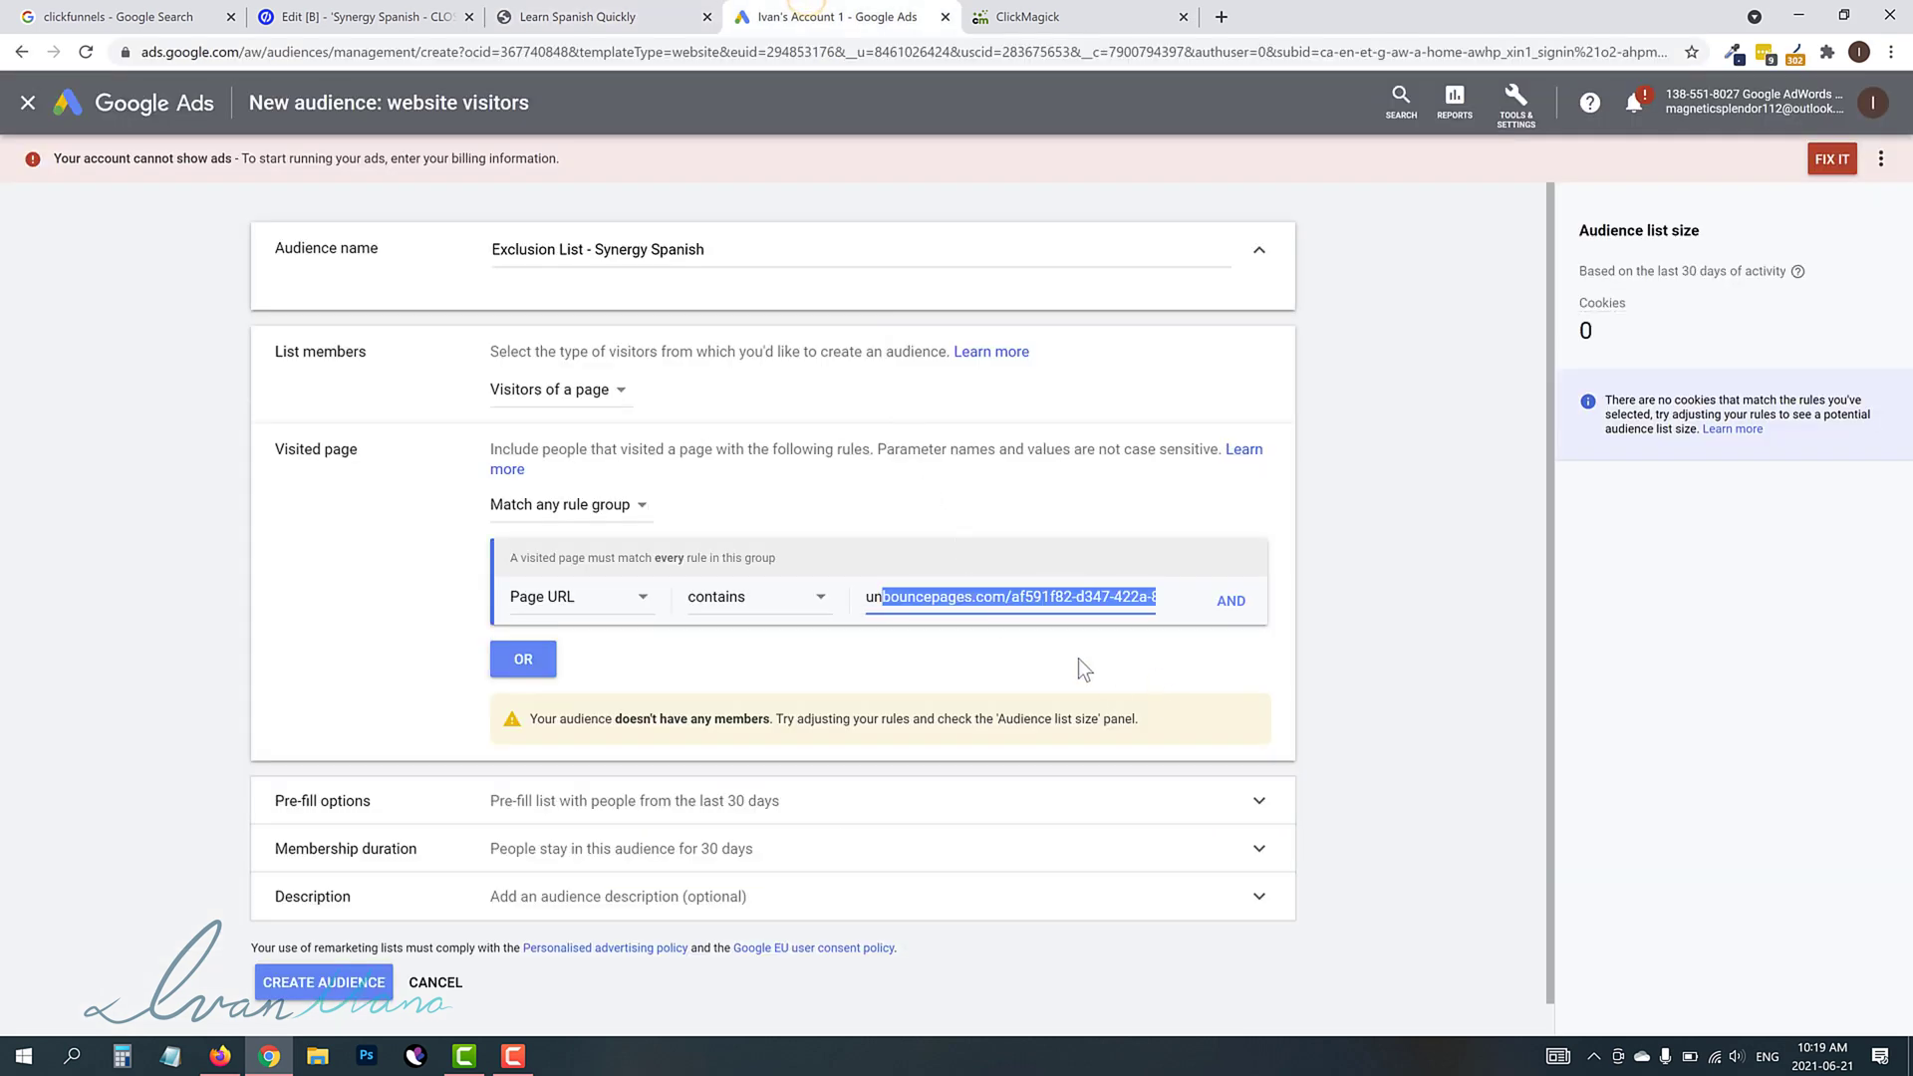
click(884, 603)
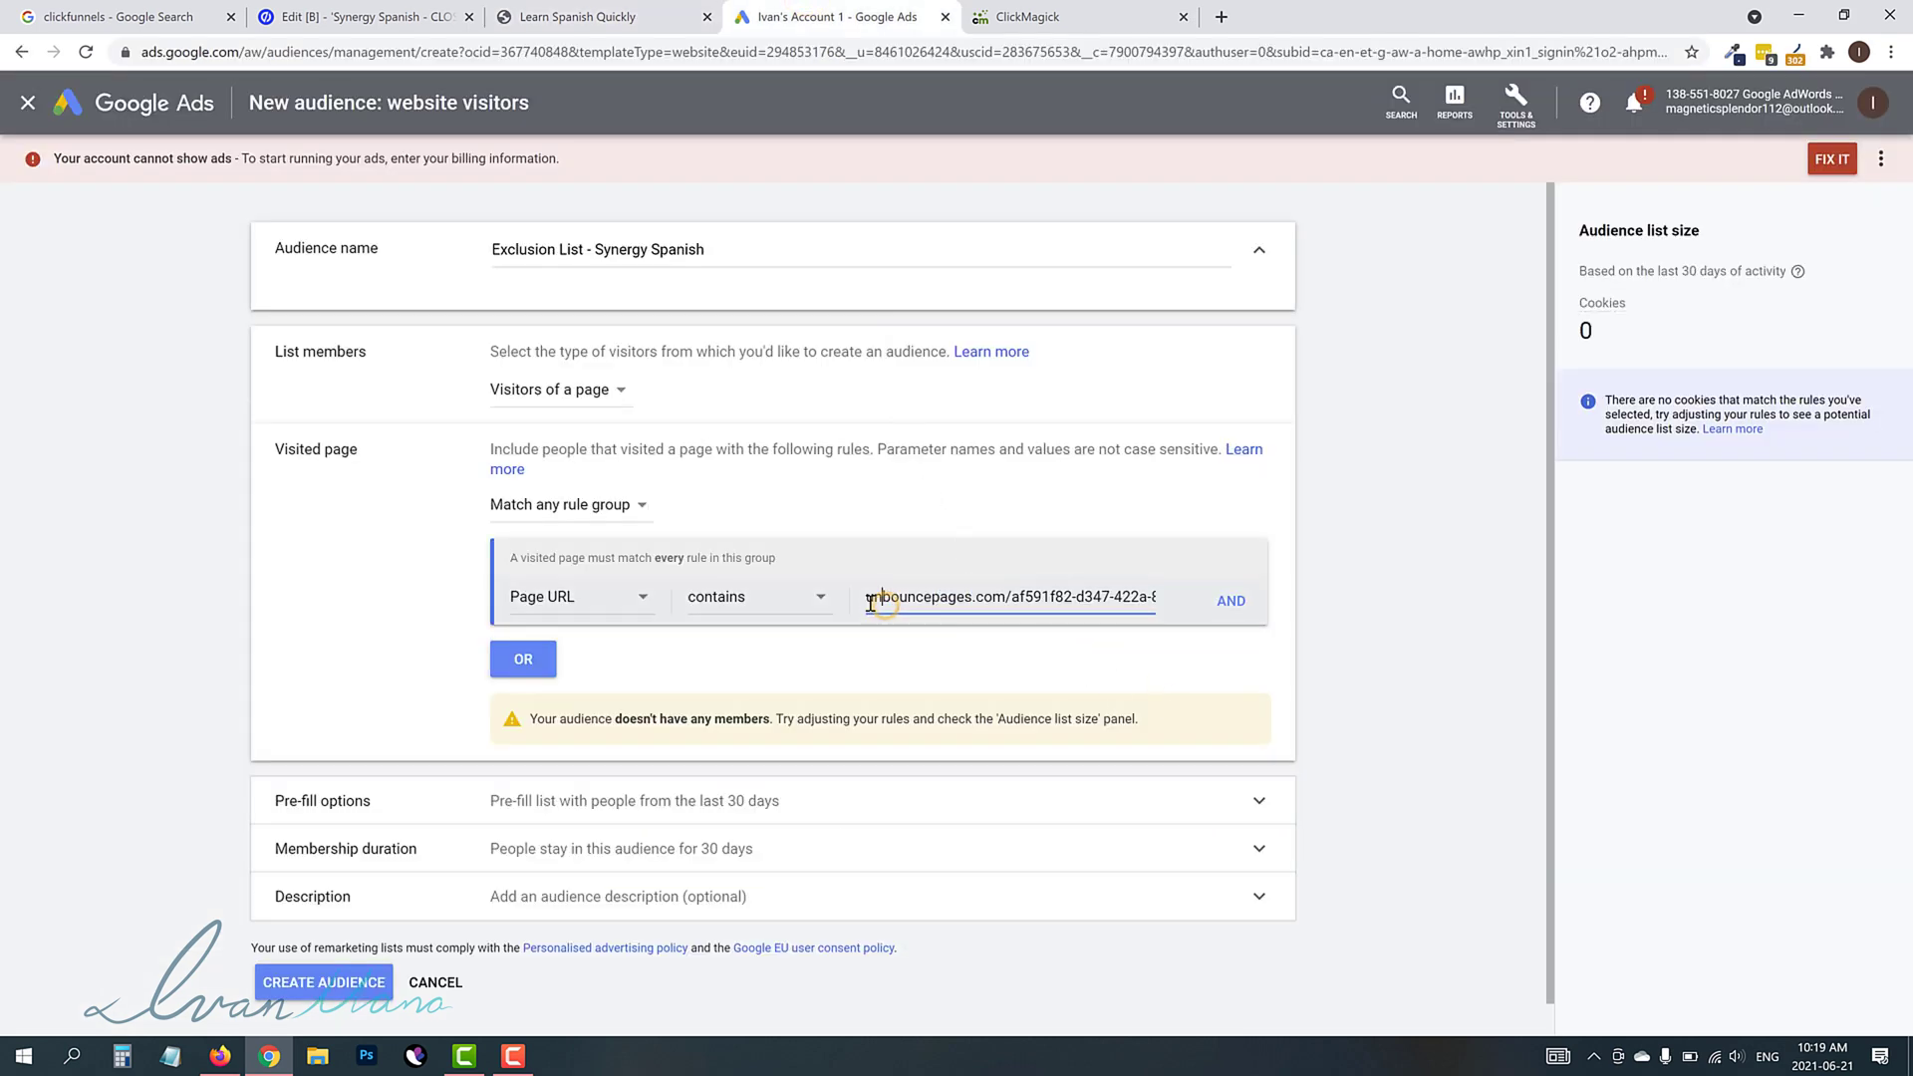
drag(917, 601, 734, 554)
mouse_move(991, 594)
mouse_down()
mouse_move(1289, 602)
mouse_move(958, 605)
mouse_up()
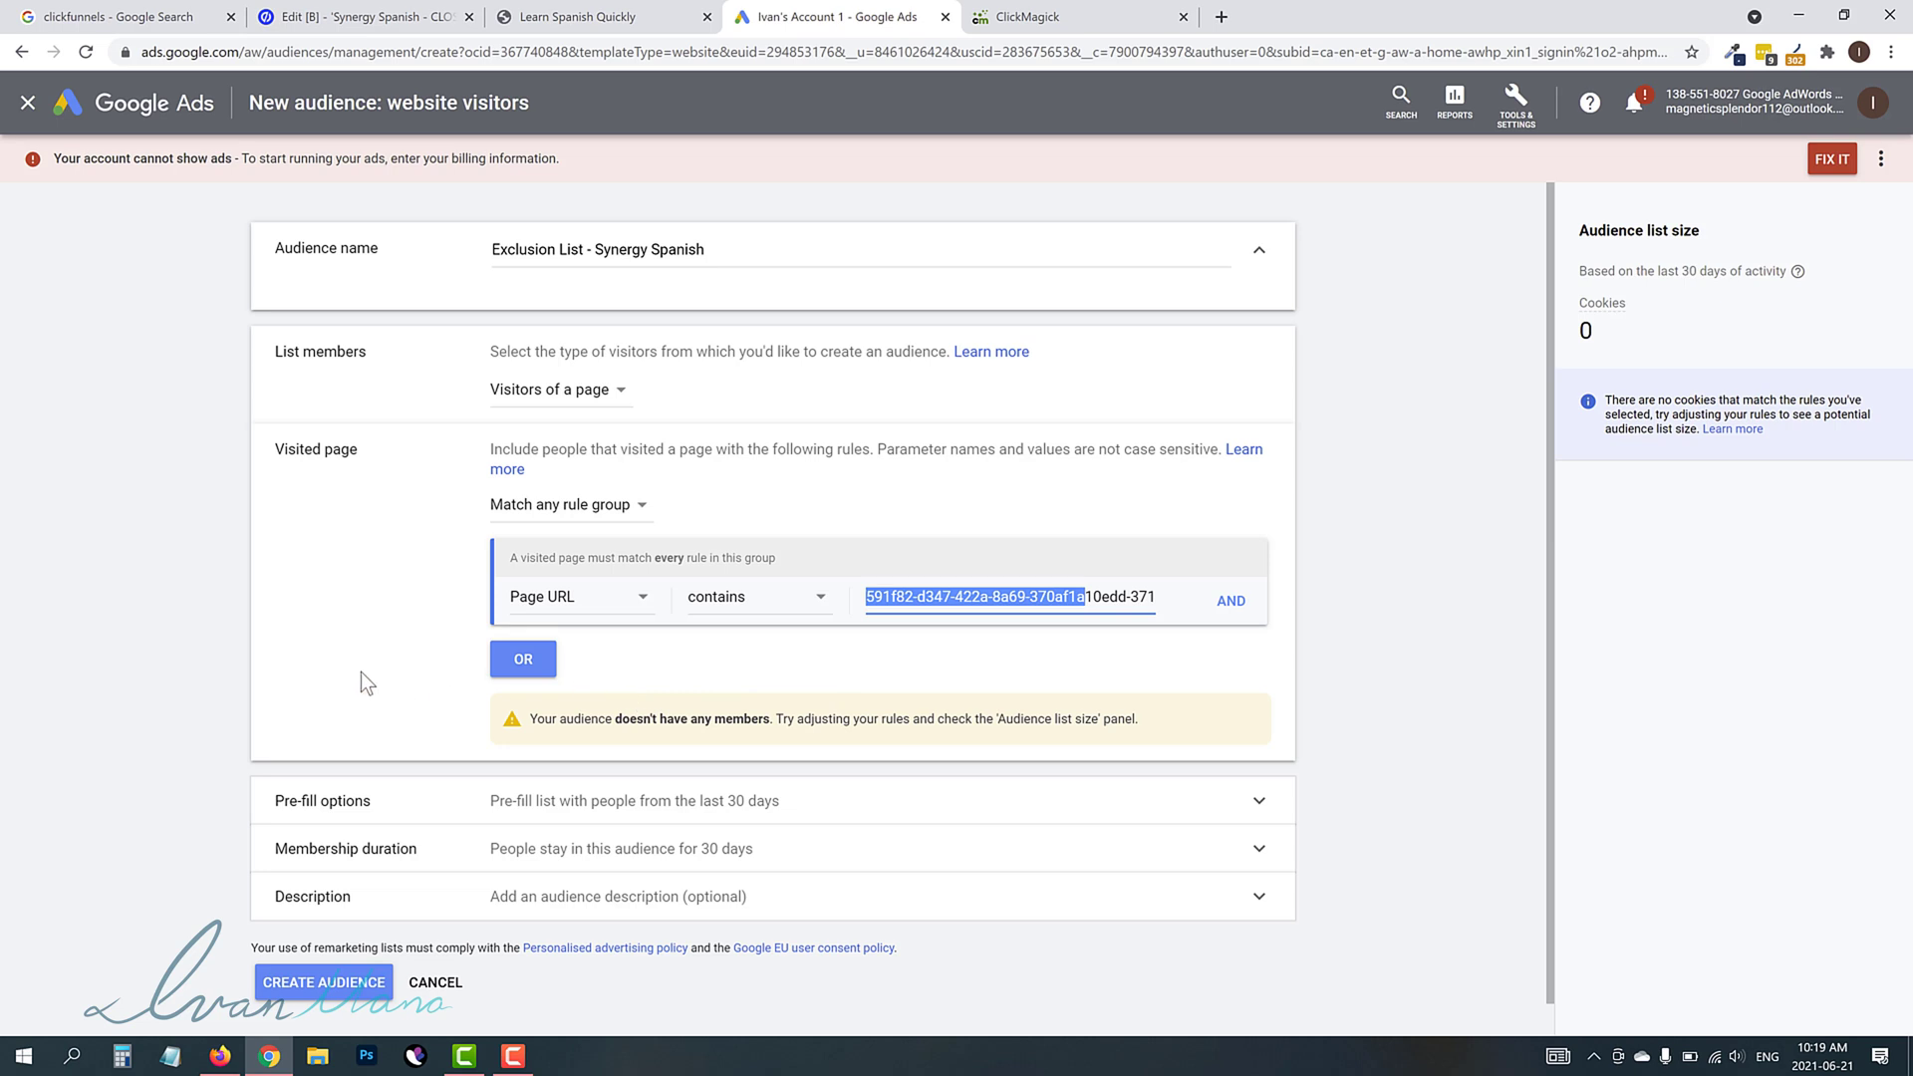
click(190, 663)
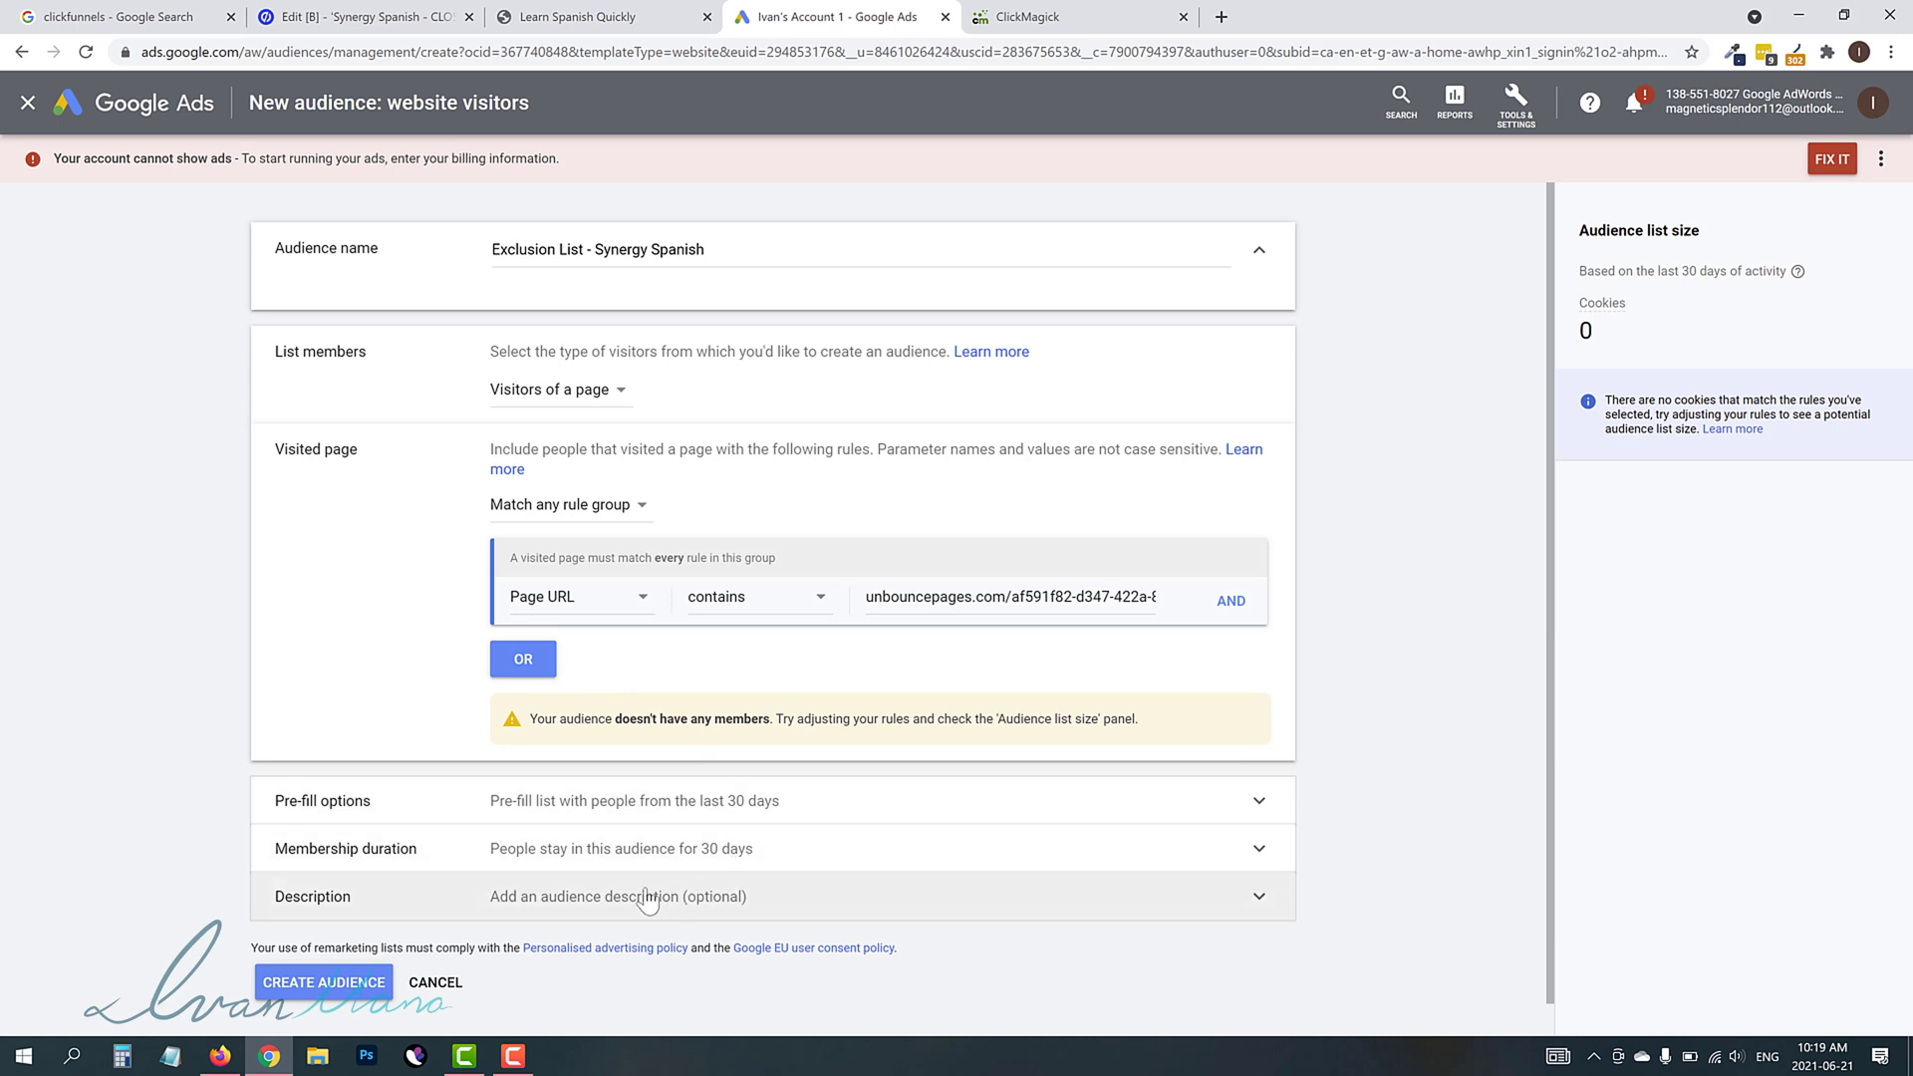
Change the audience's membership duration from 30 to 540 days.
click(488, 848)
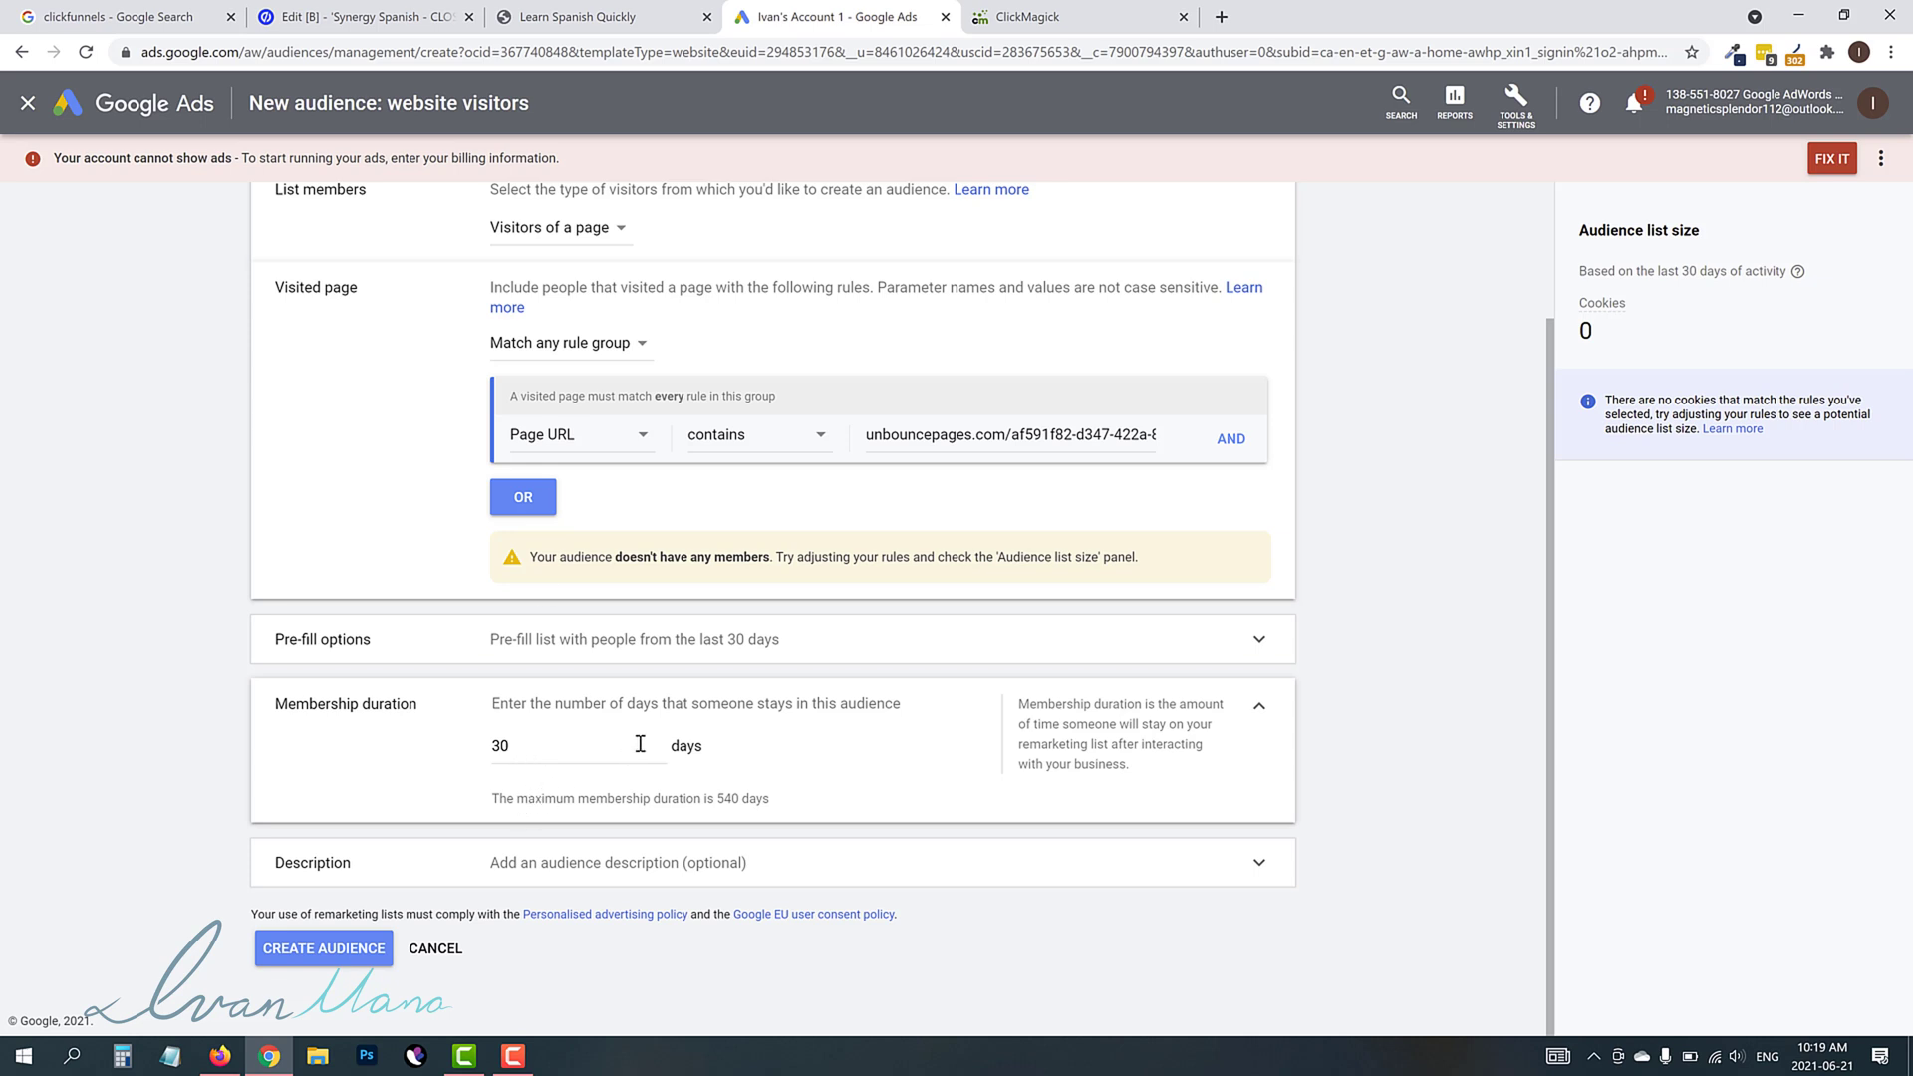
double_click(675, 745)
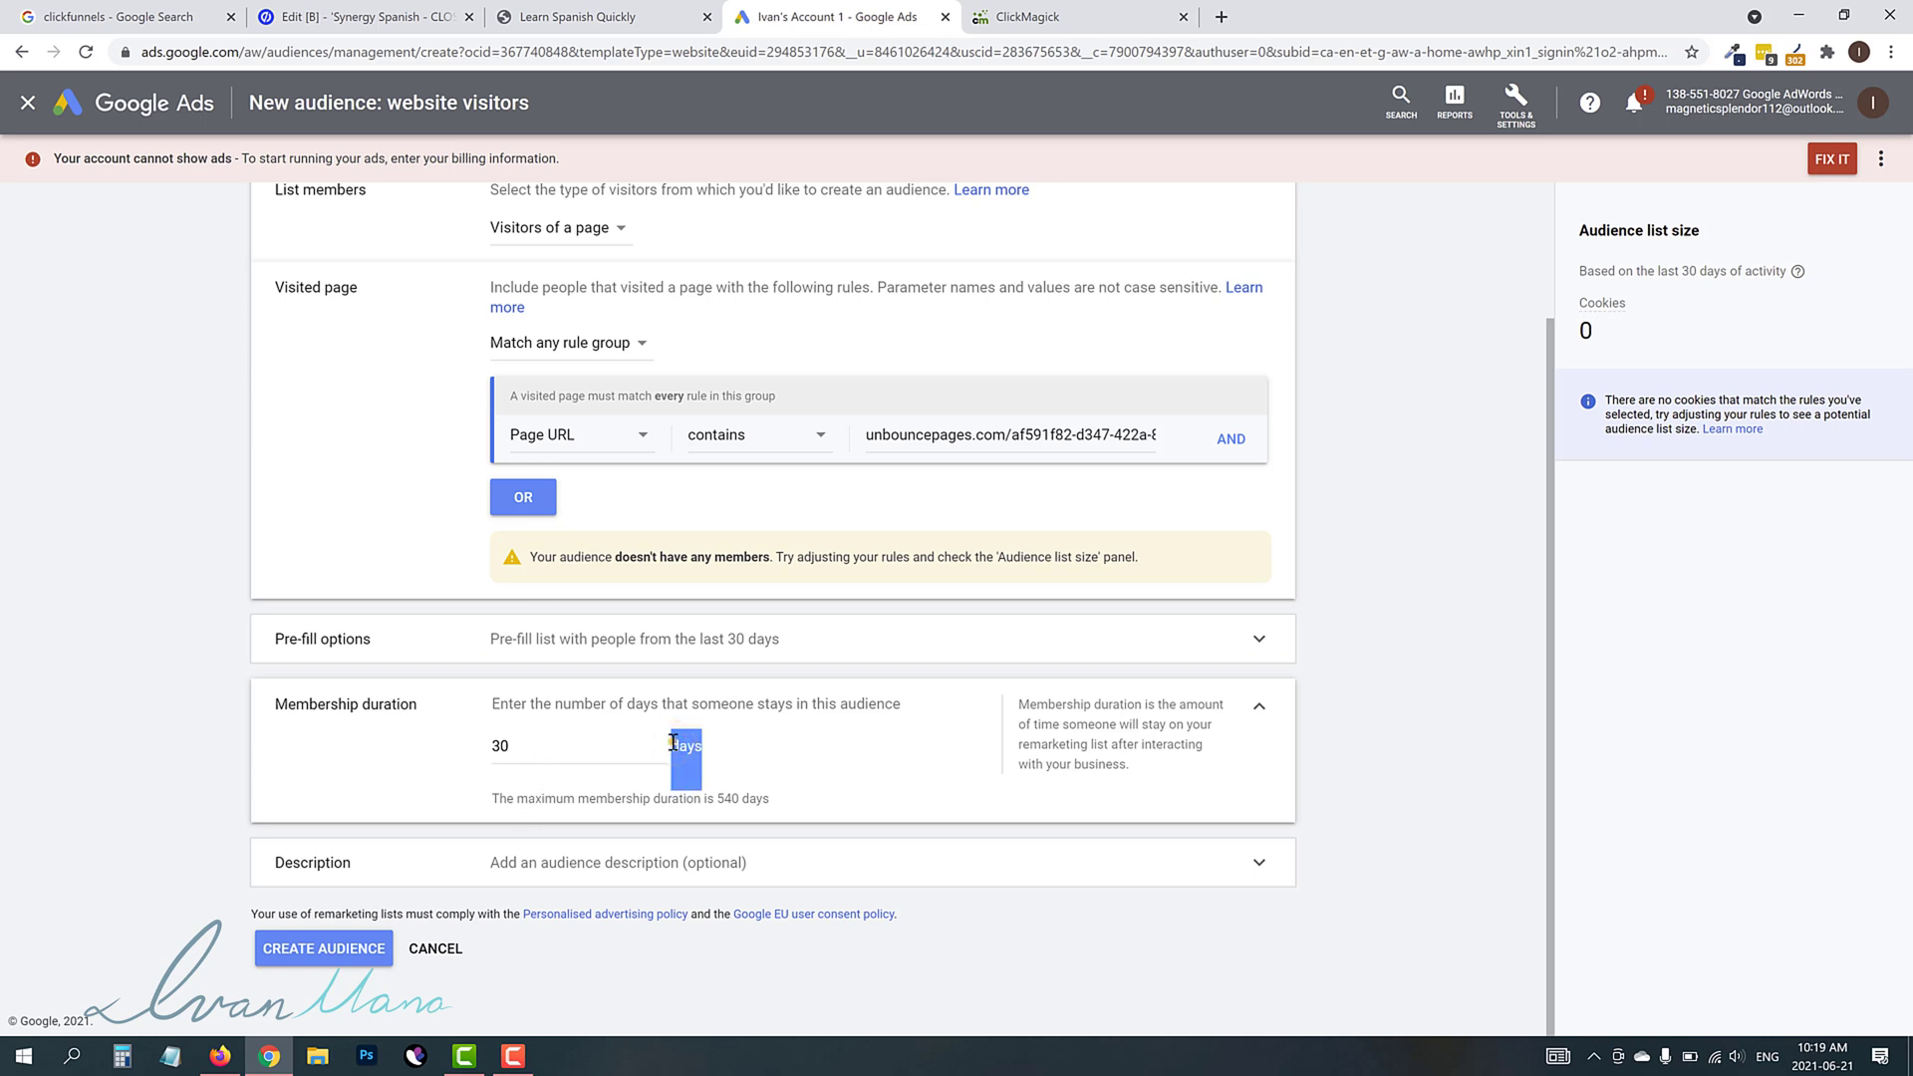
click(672, 744)
click(513, 746)
double_click(513, 745)
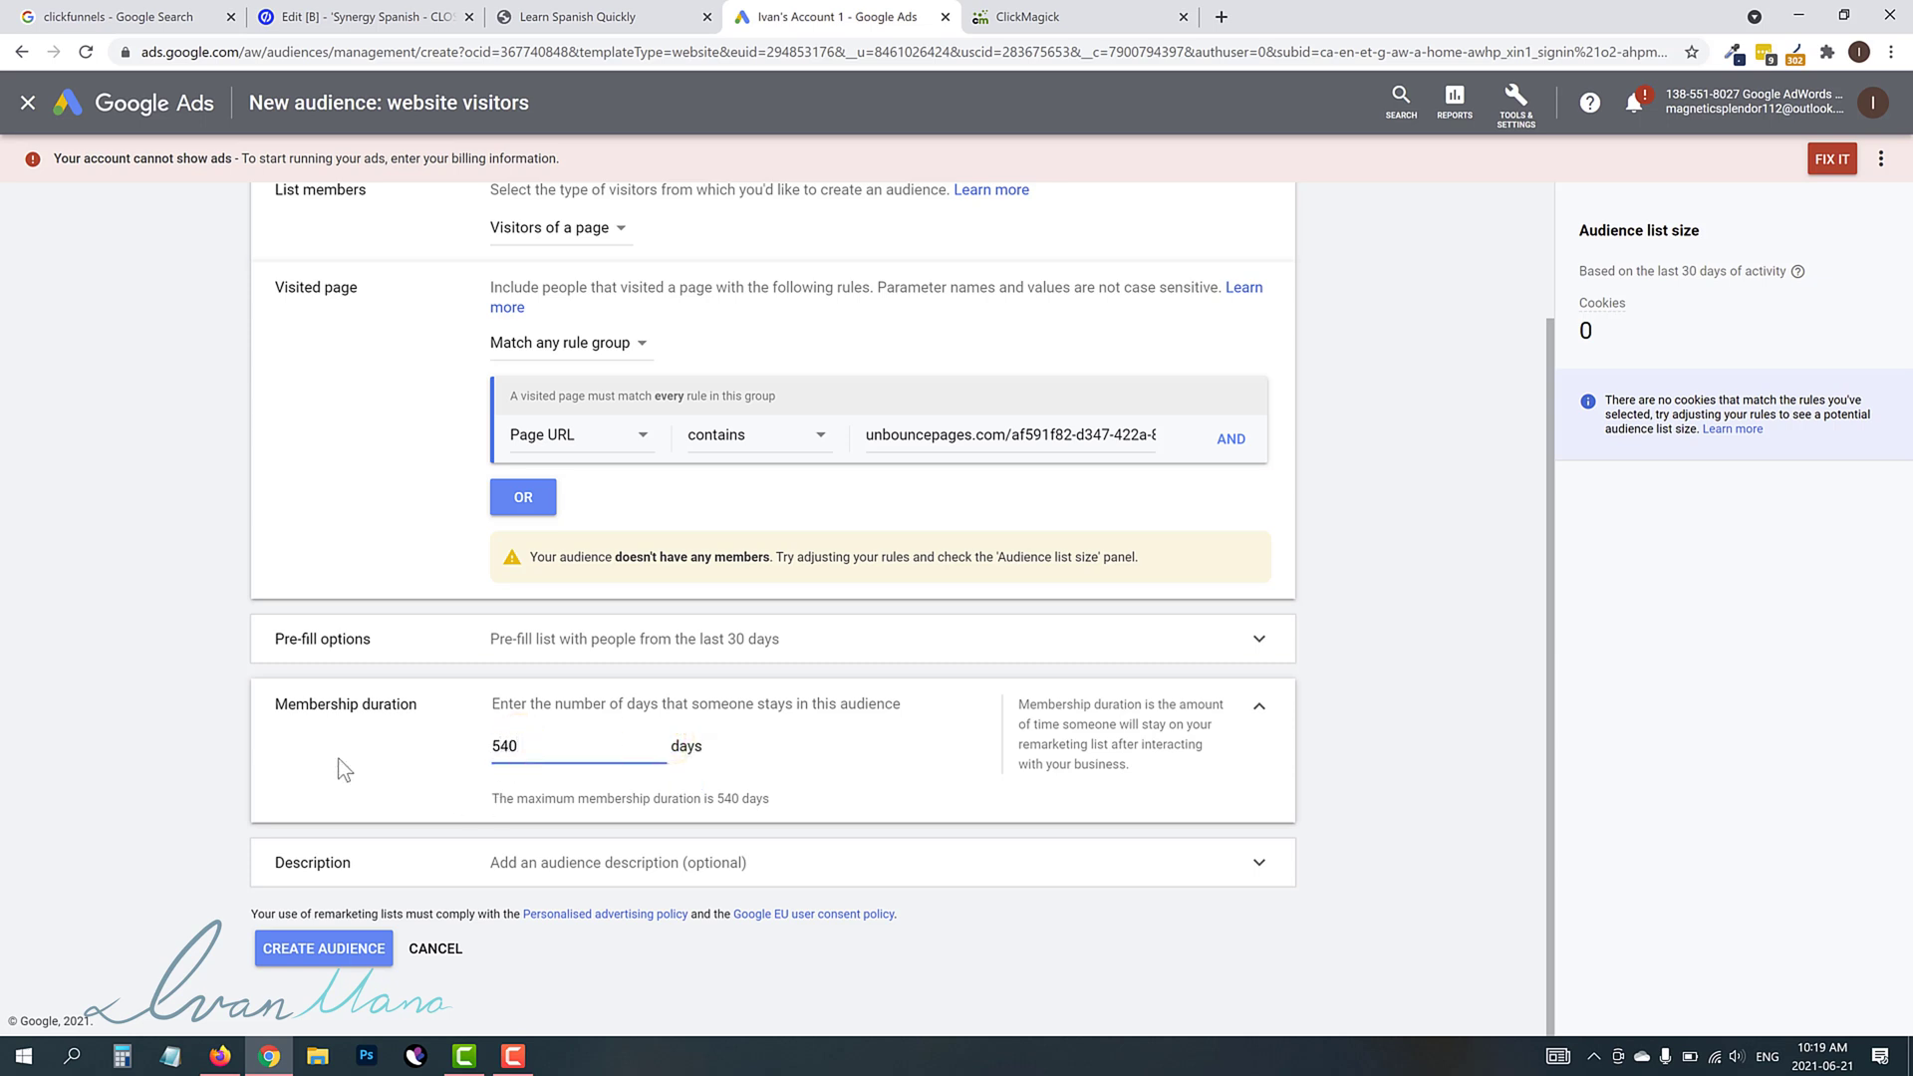
click(186, 688)
Create the Exclusion List - Synergy Spanish audience.
scroll(513, 760, up, 2)
scroll(513, 759, down, 2)
click(525, 772)
click(289, 951)
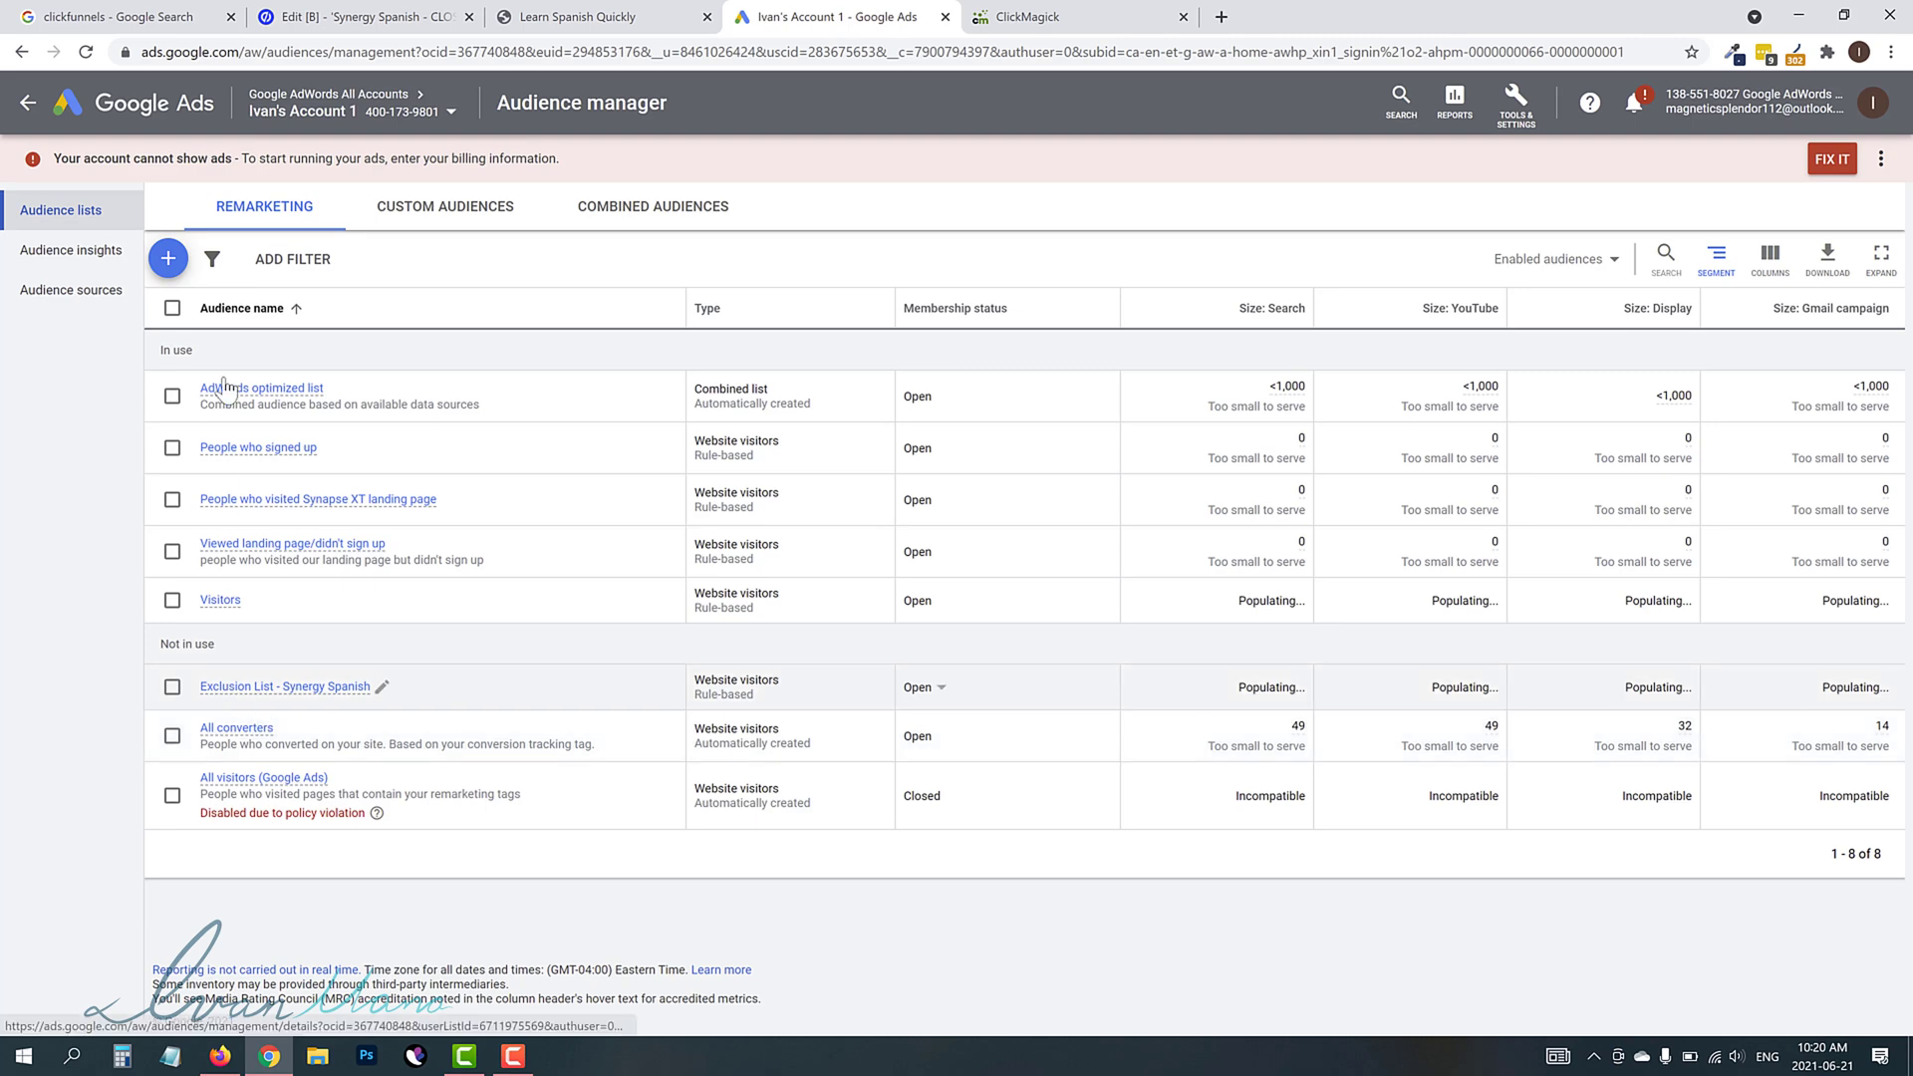
Open the Synergy Spanish - Lazy Way campaign's audience exclusions and delete the Visitors entry.
click(27, 106)
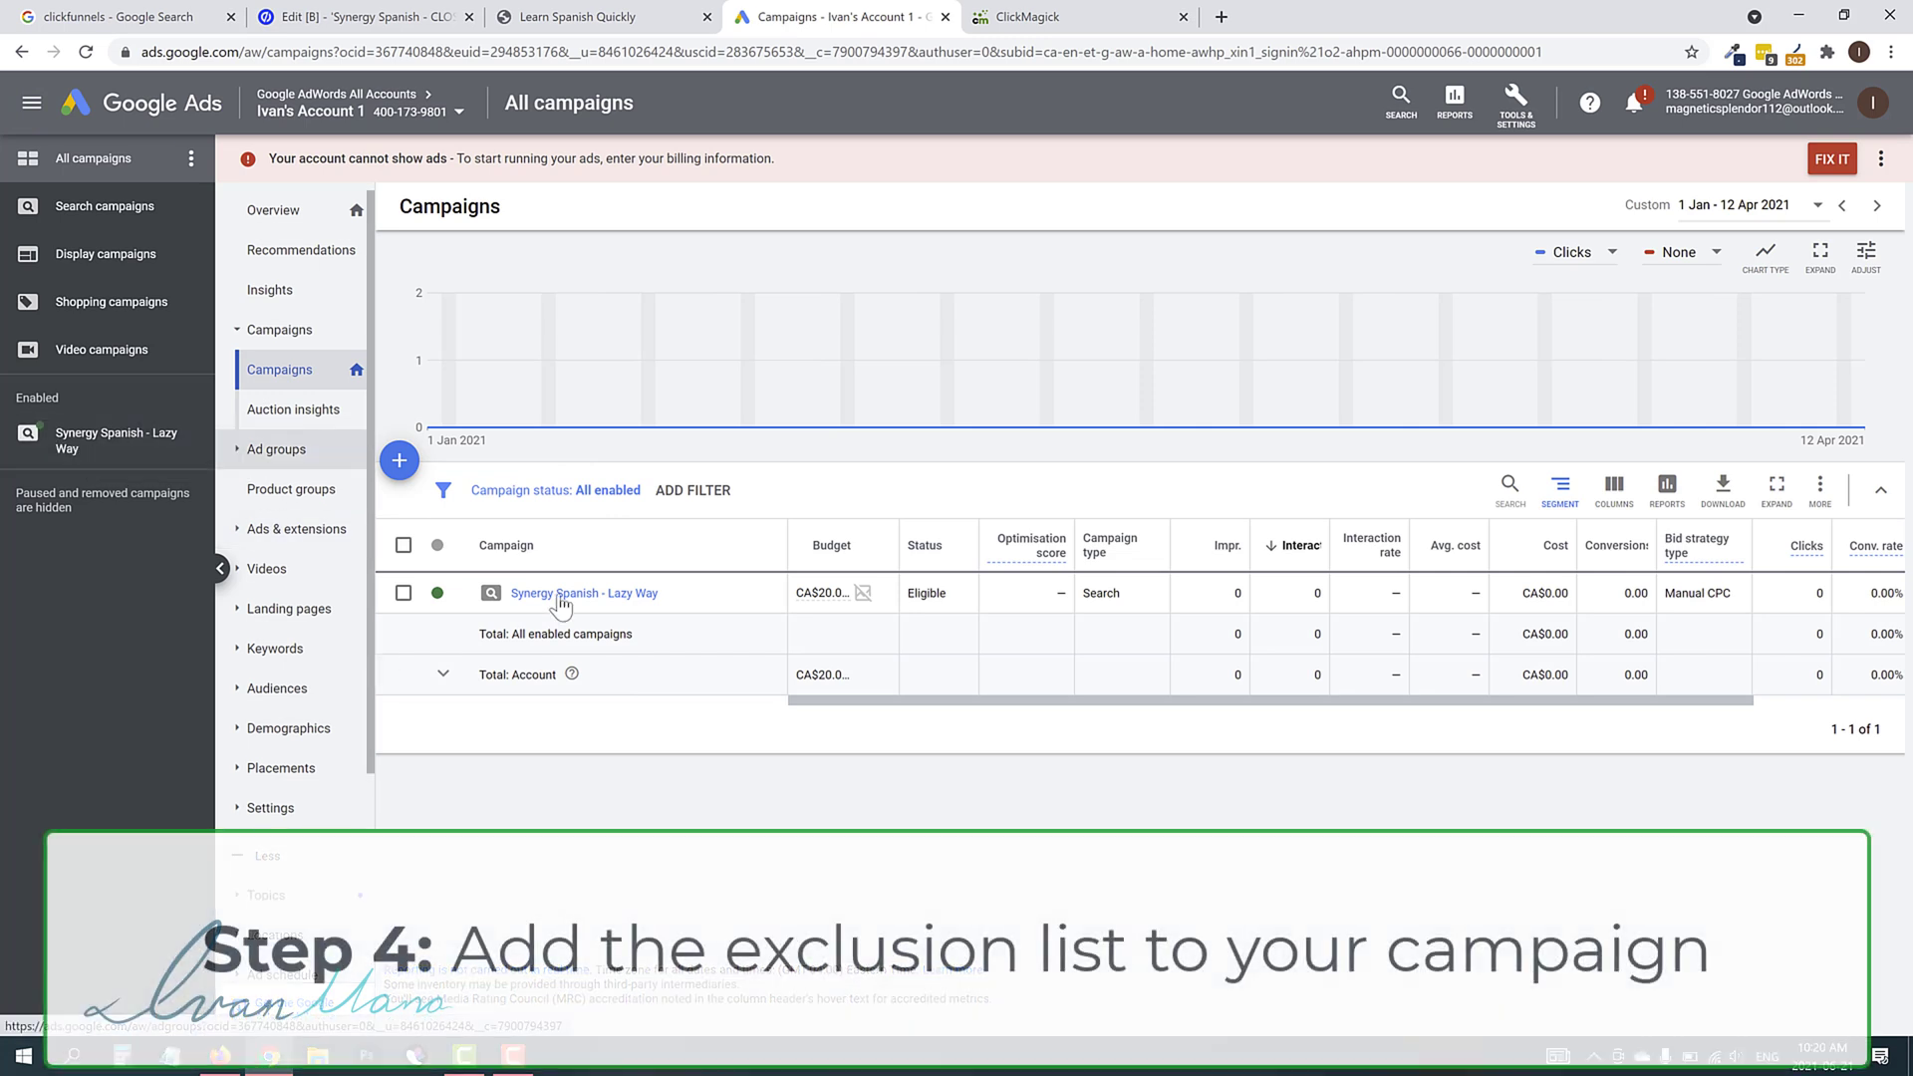
click(120, 455)
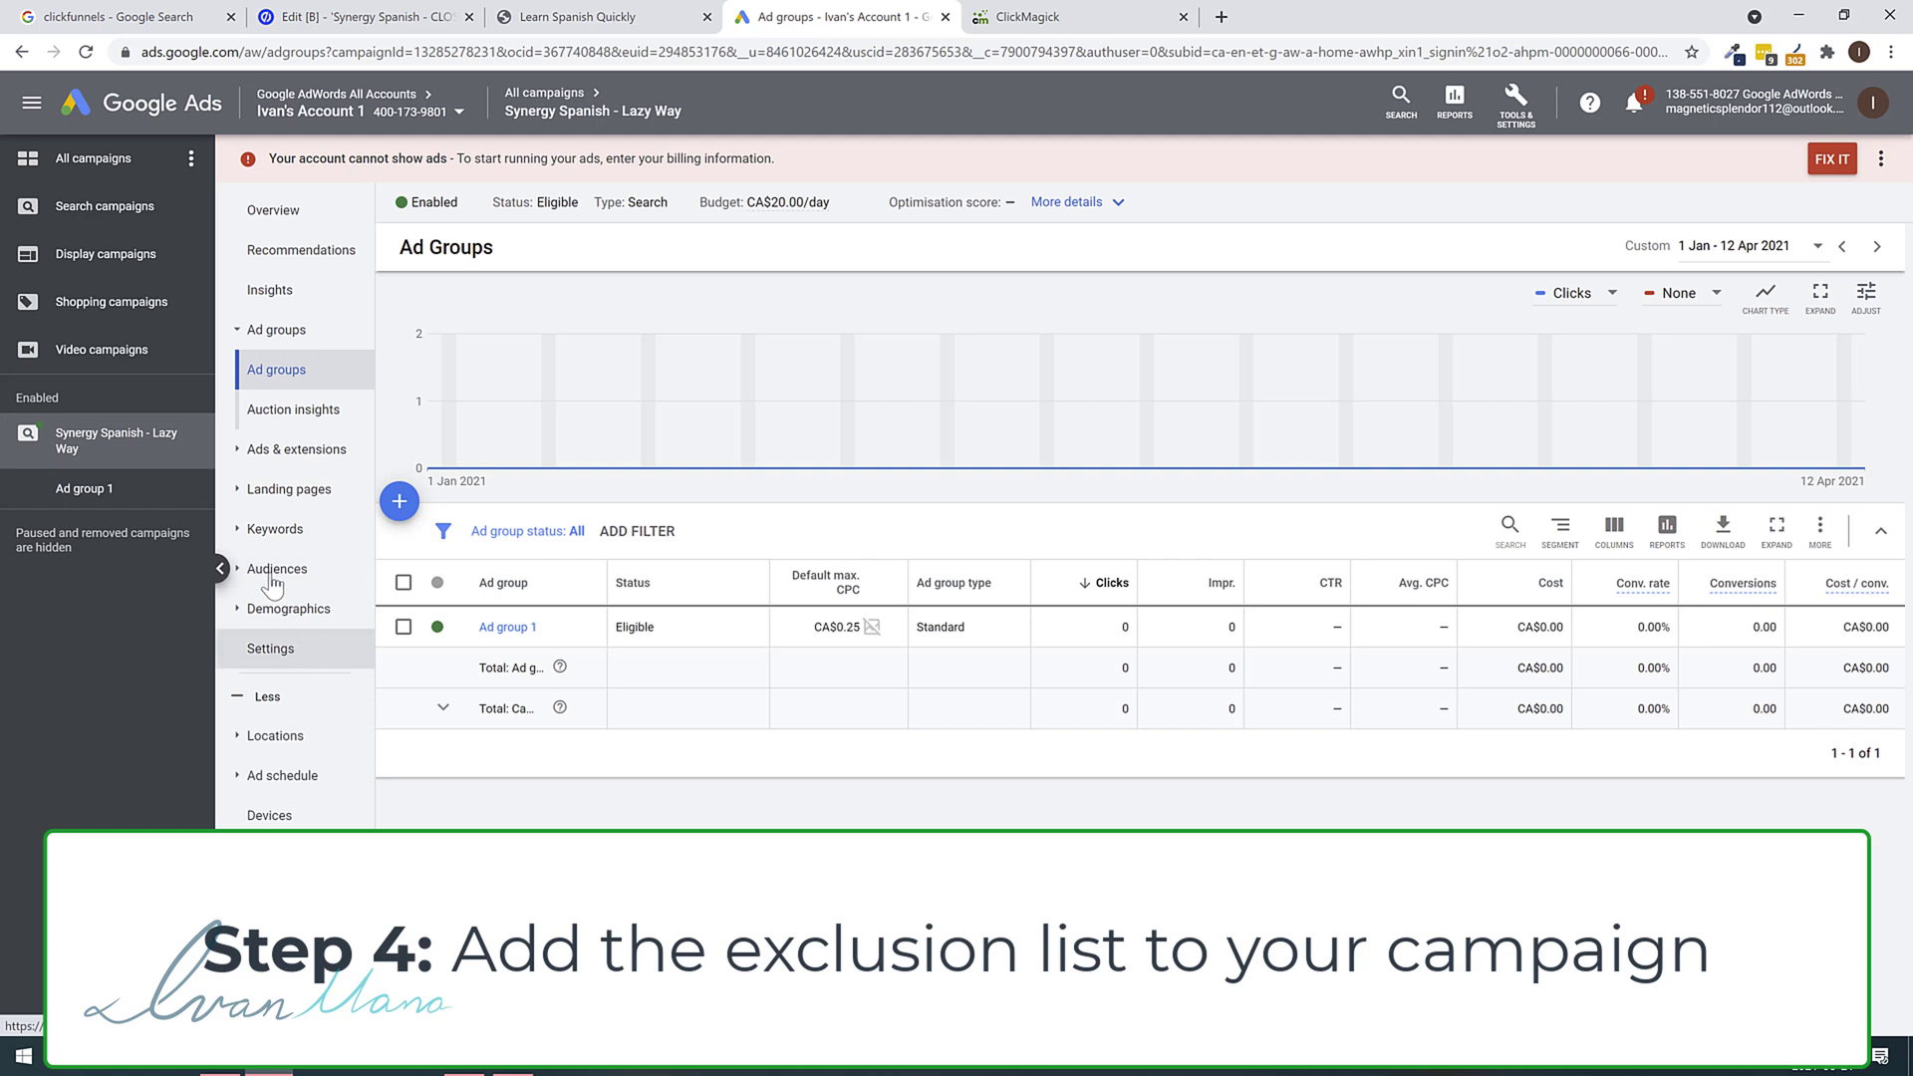
click(272, 574)
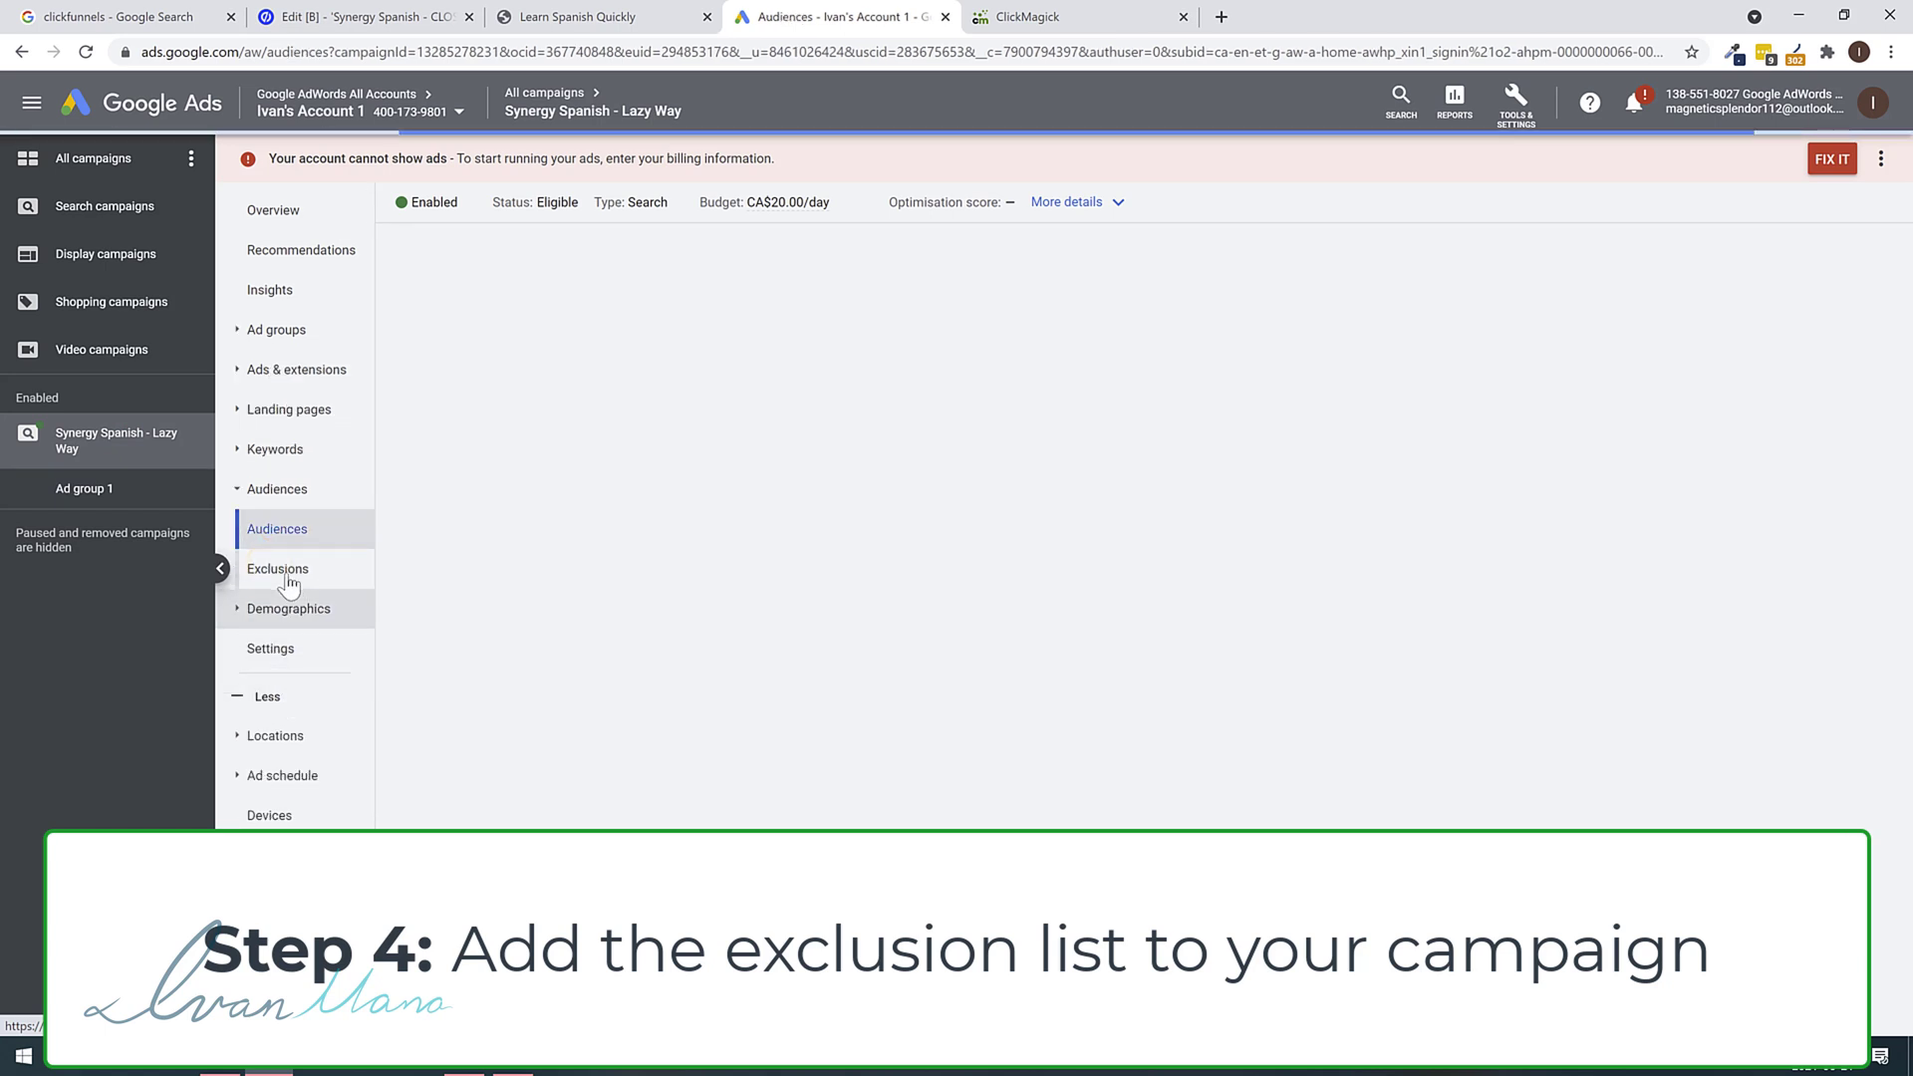
click(284, 572)
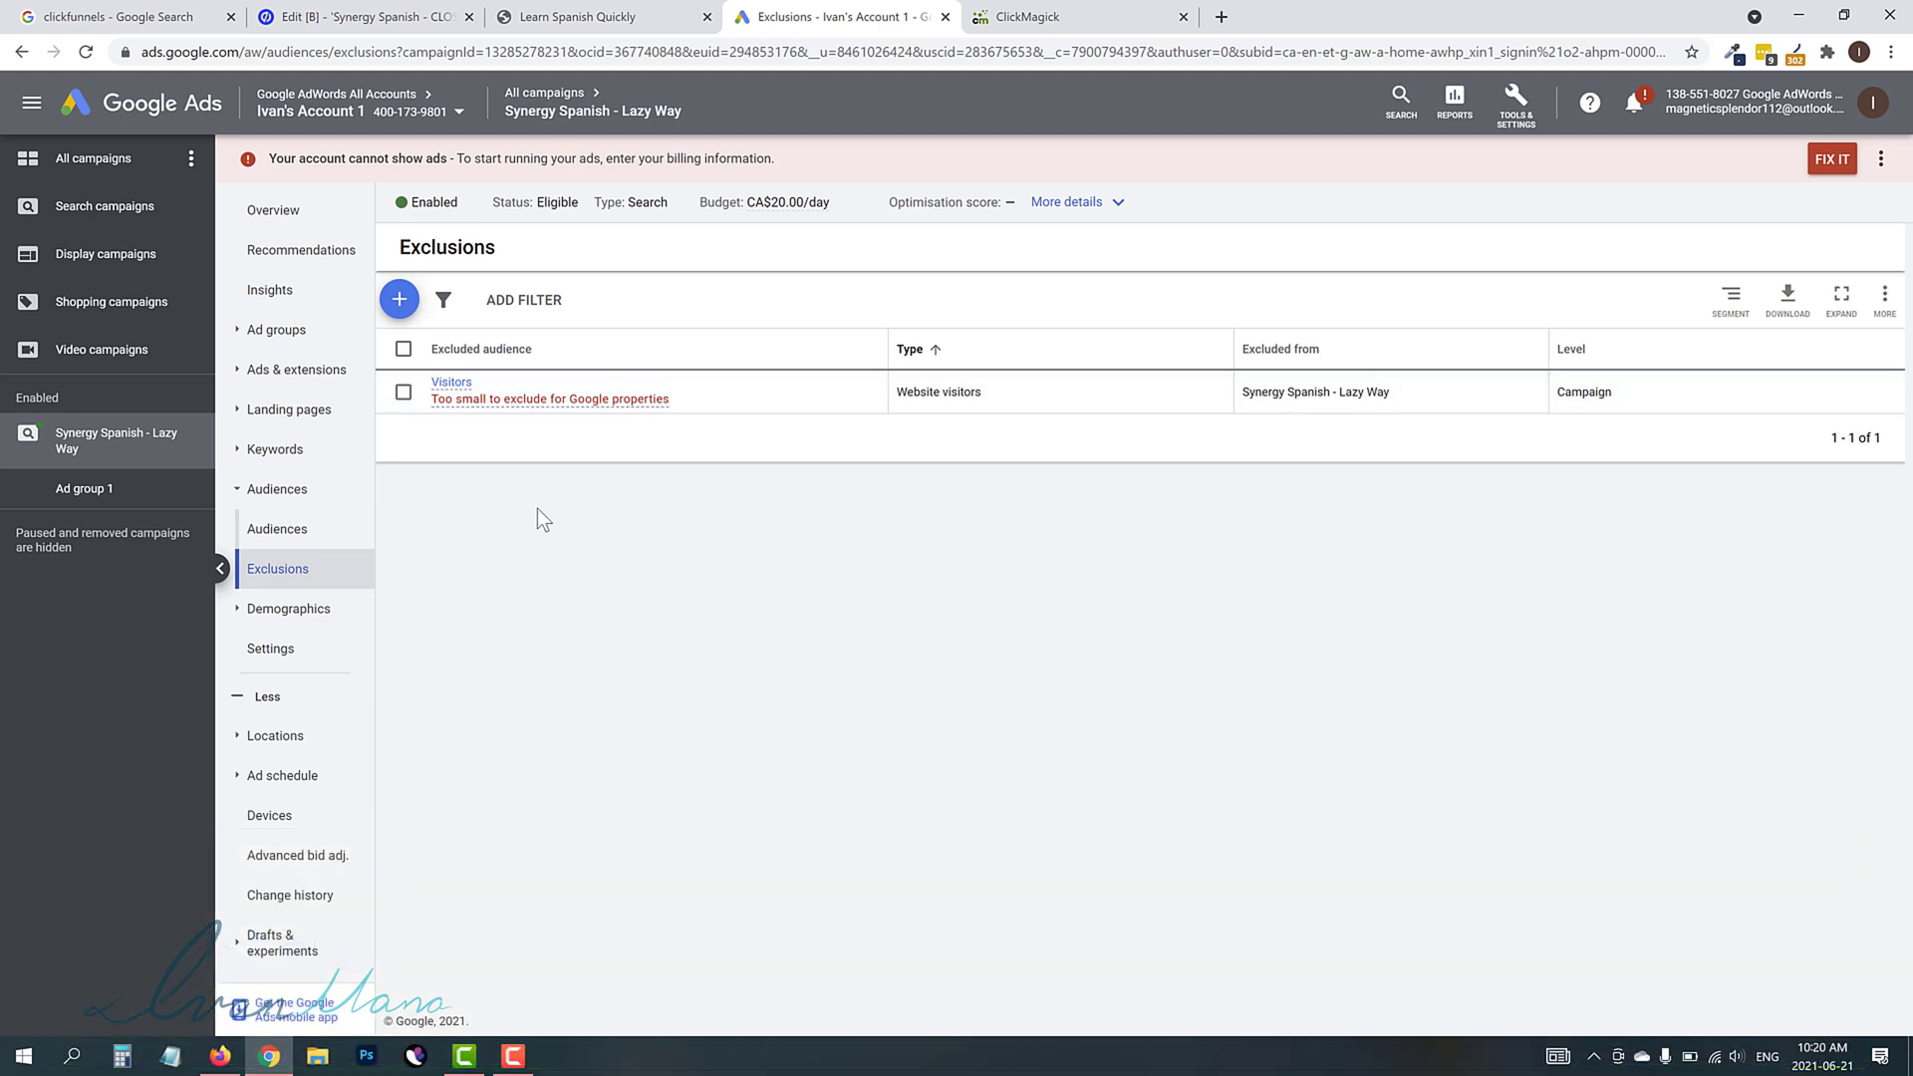
click(403, 392)
click(514, 312)
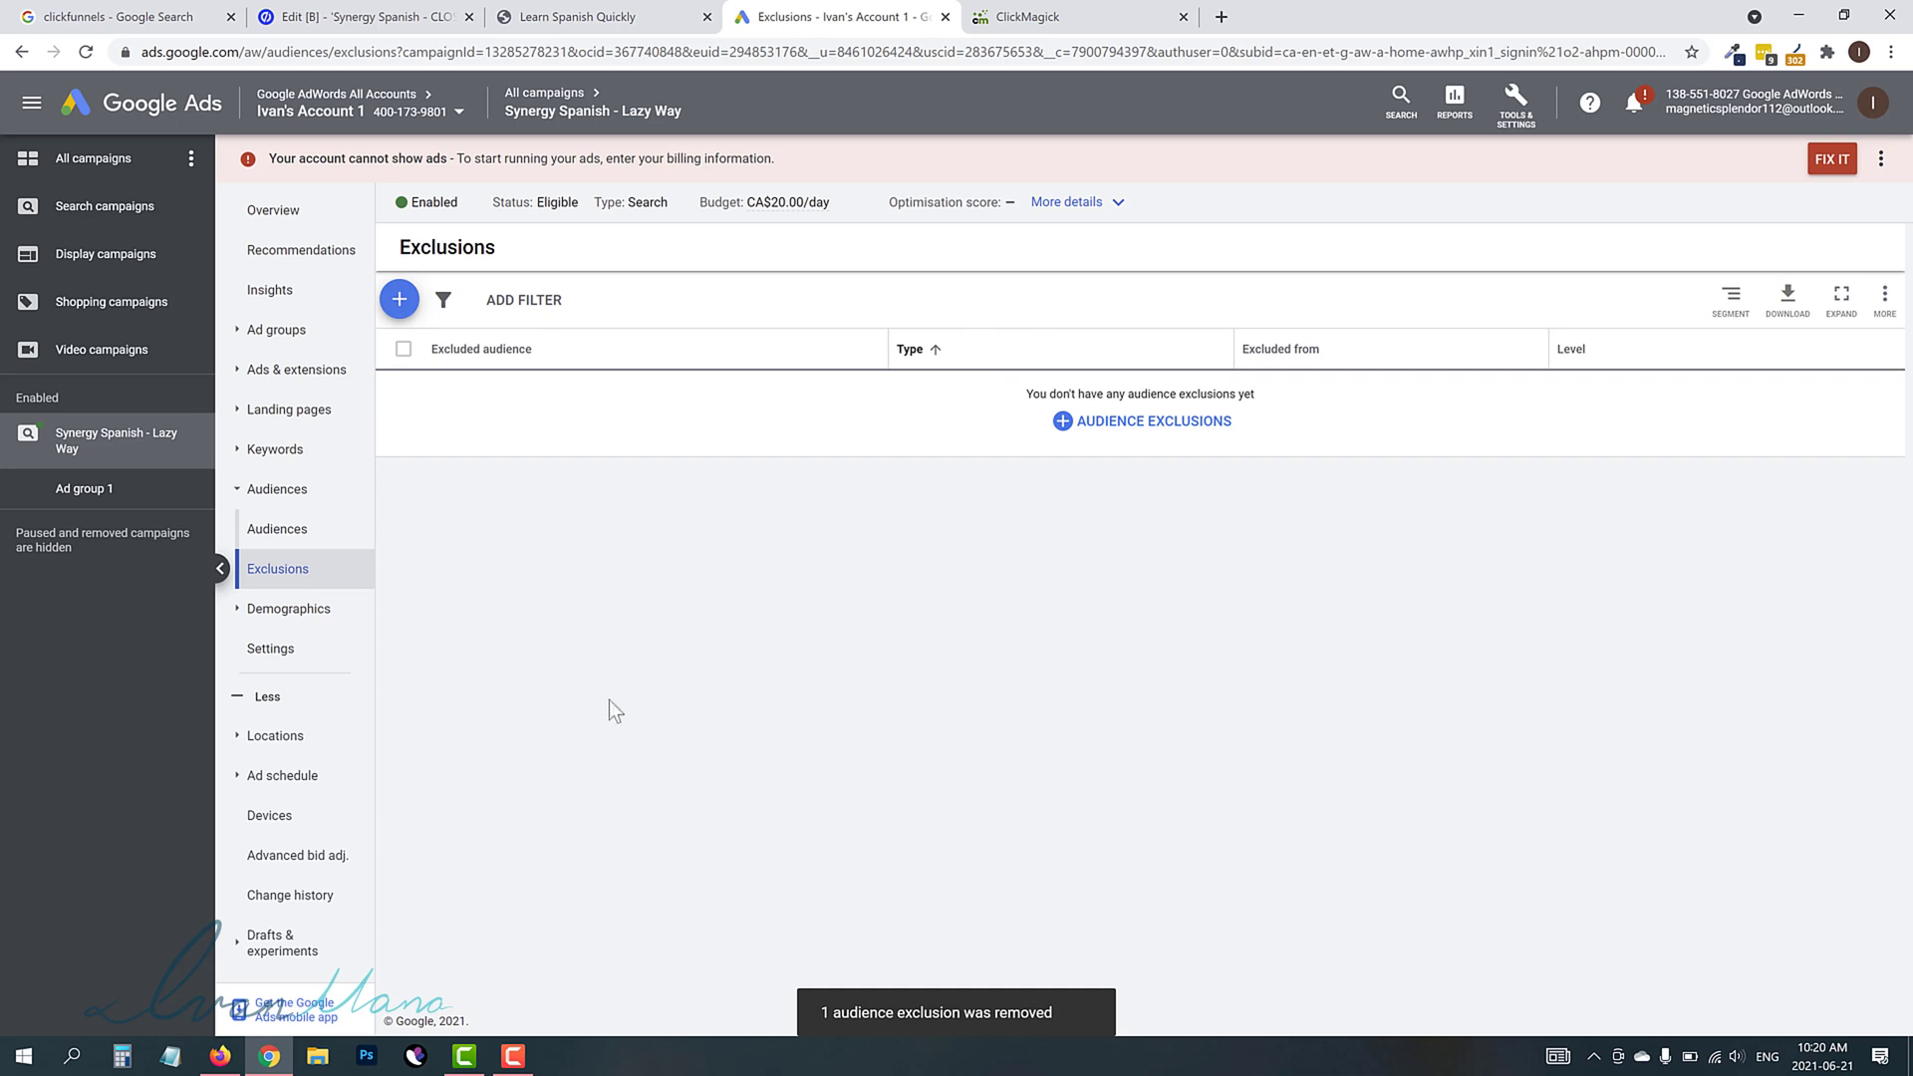
Add Exclusion List - Synergy Spanish from Website visitors as the campaign's audience exclusion and save.
click(399, 299)
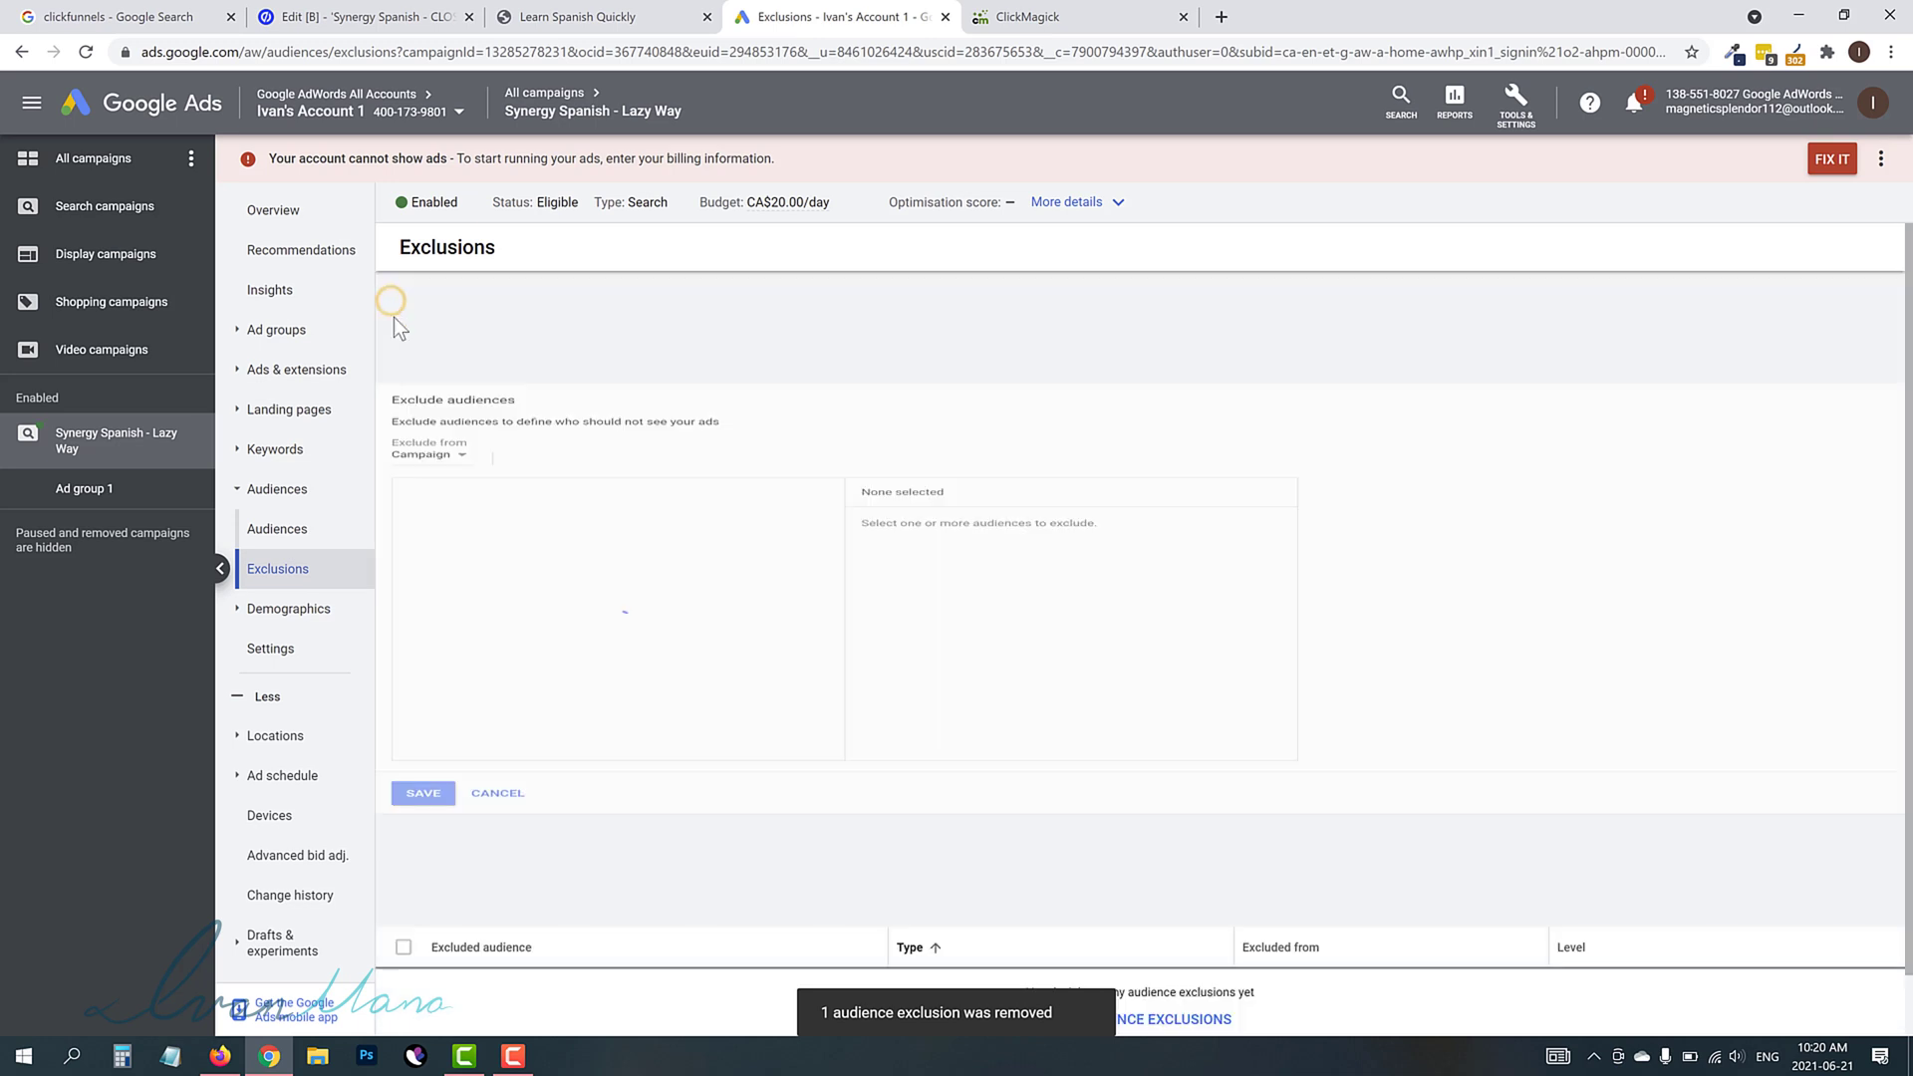
scroll(591, 637, down, 3)
scroll(554, 792, down, 1)
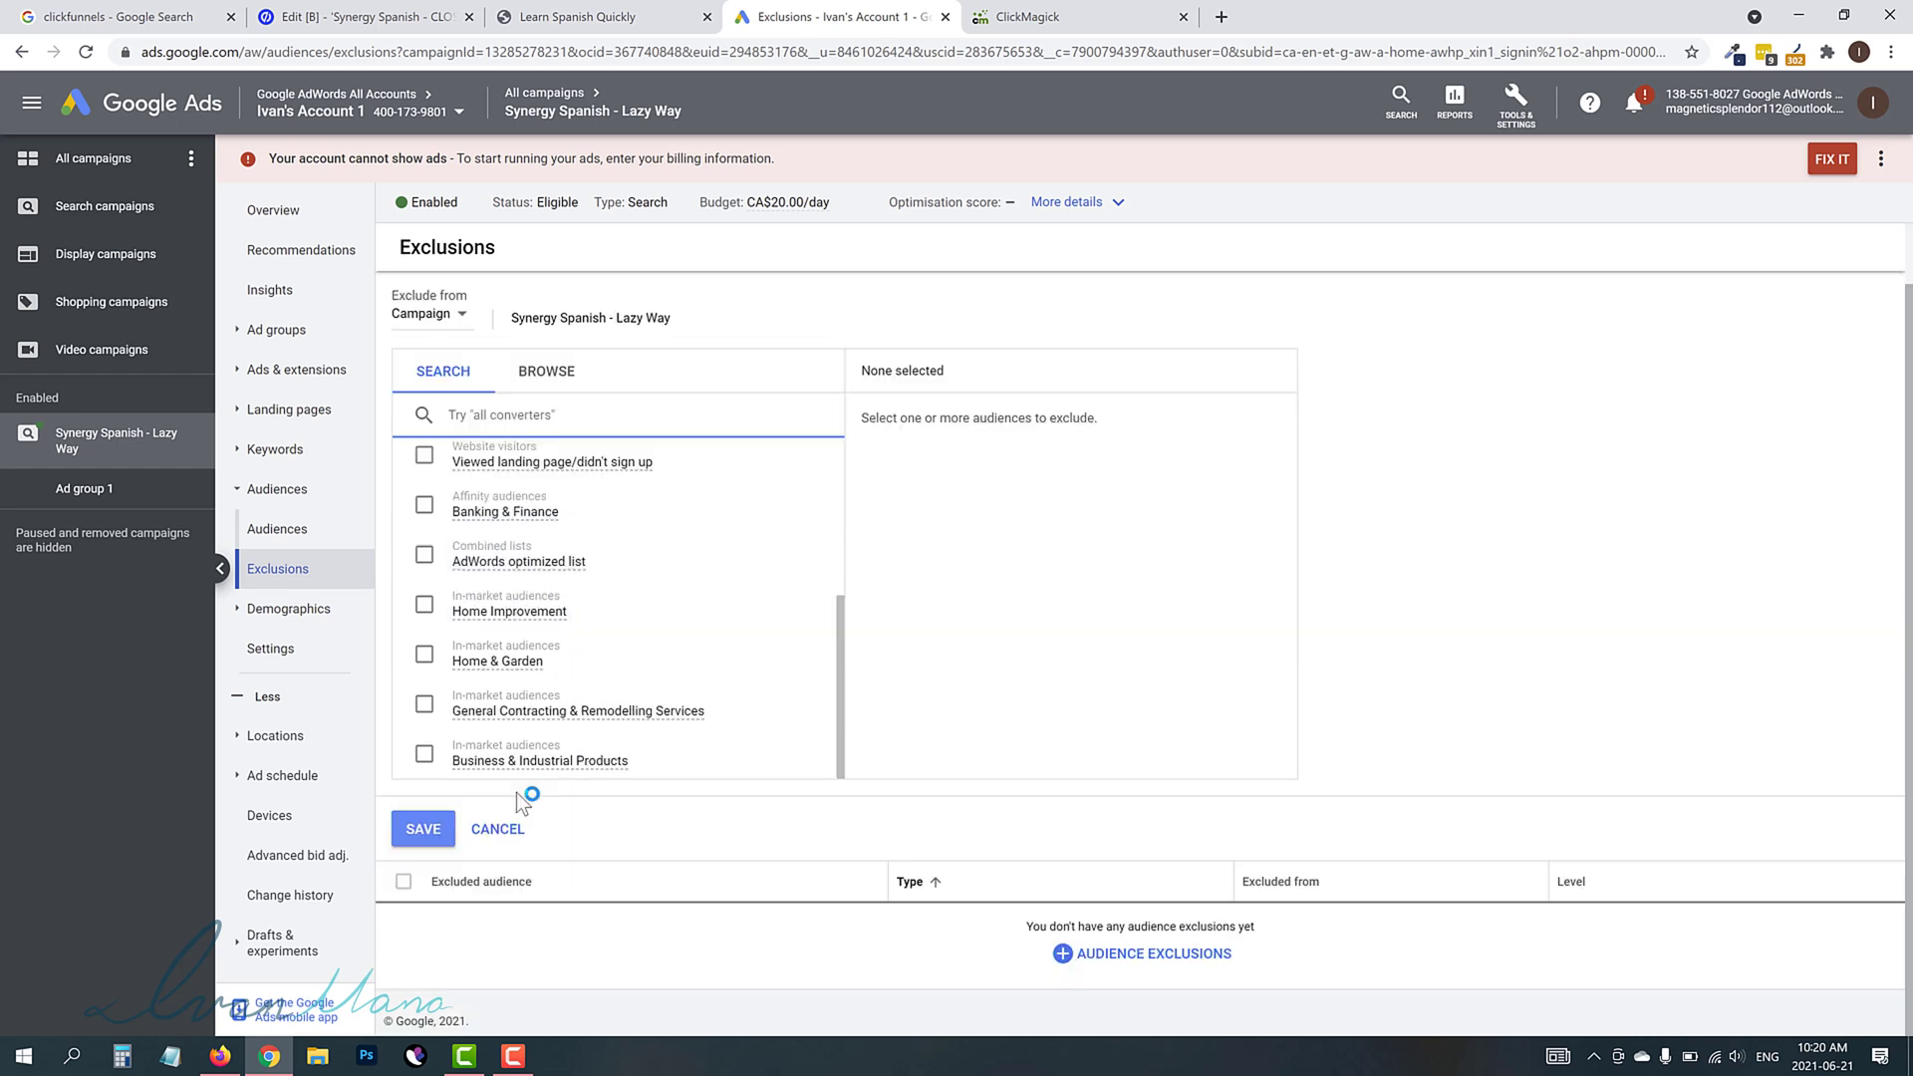
scroll(547, 714, up, 1)
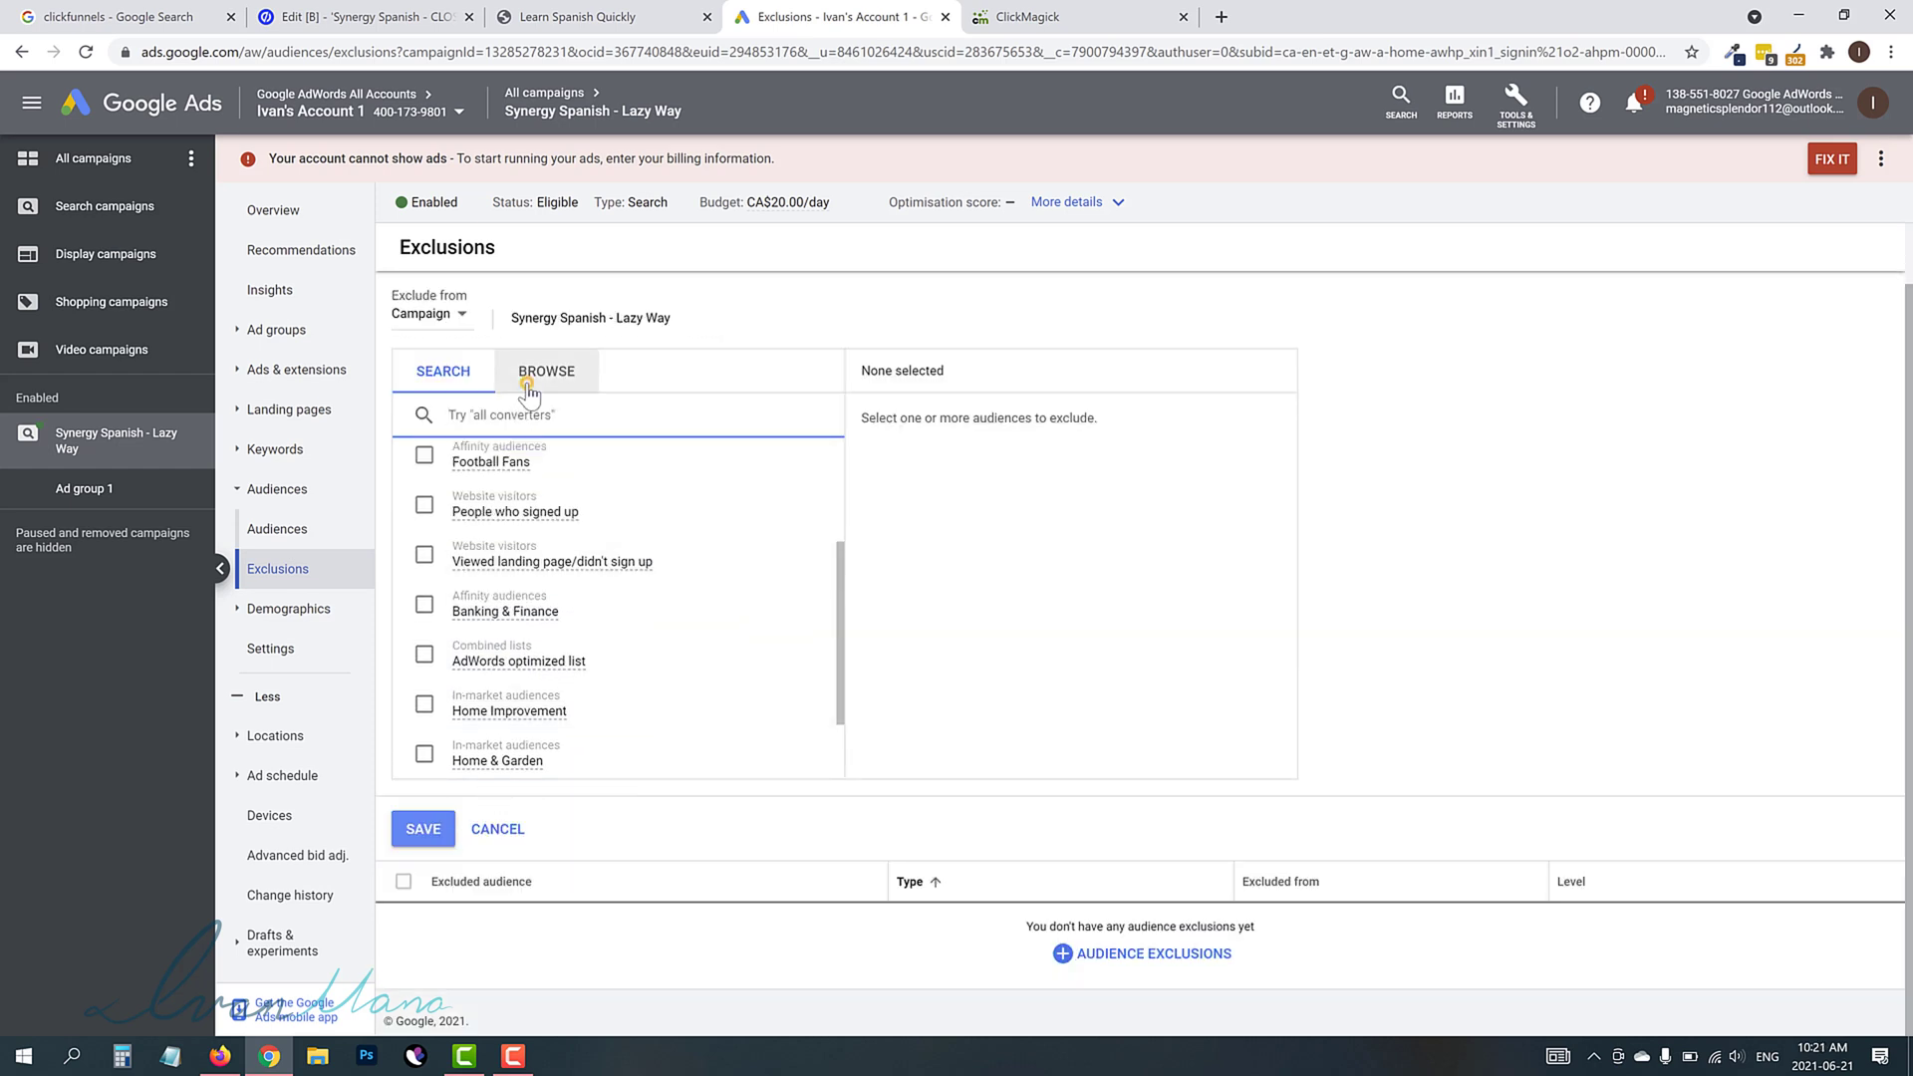
click(528, 389)
click(513, 623)
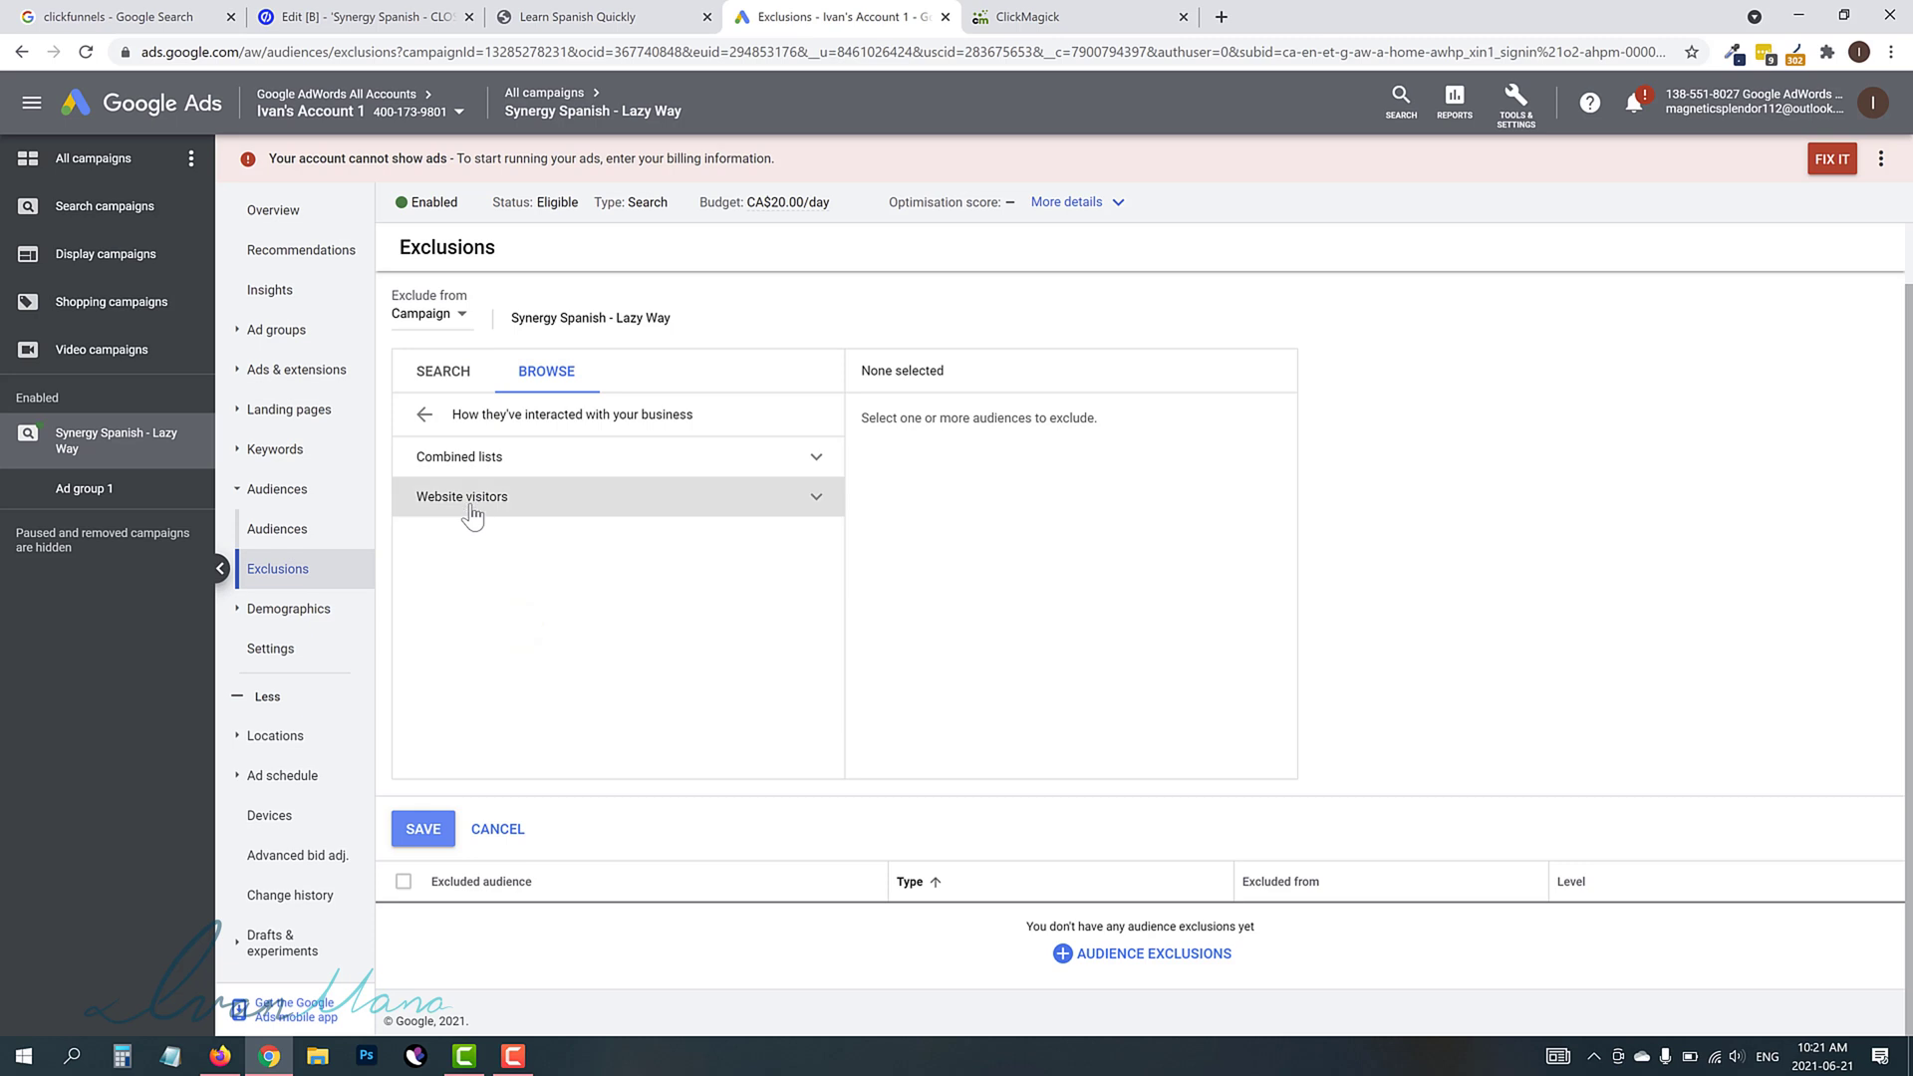
click(474, 501)
click(450, 578)
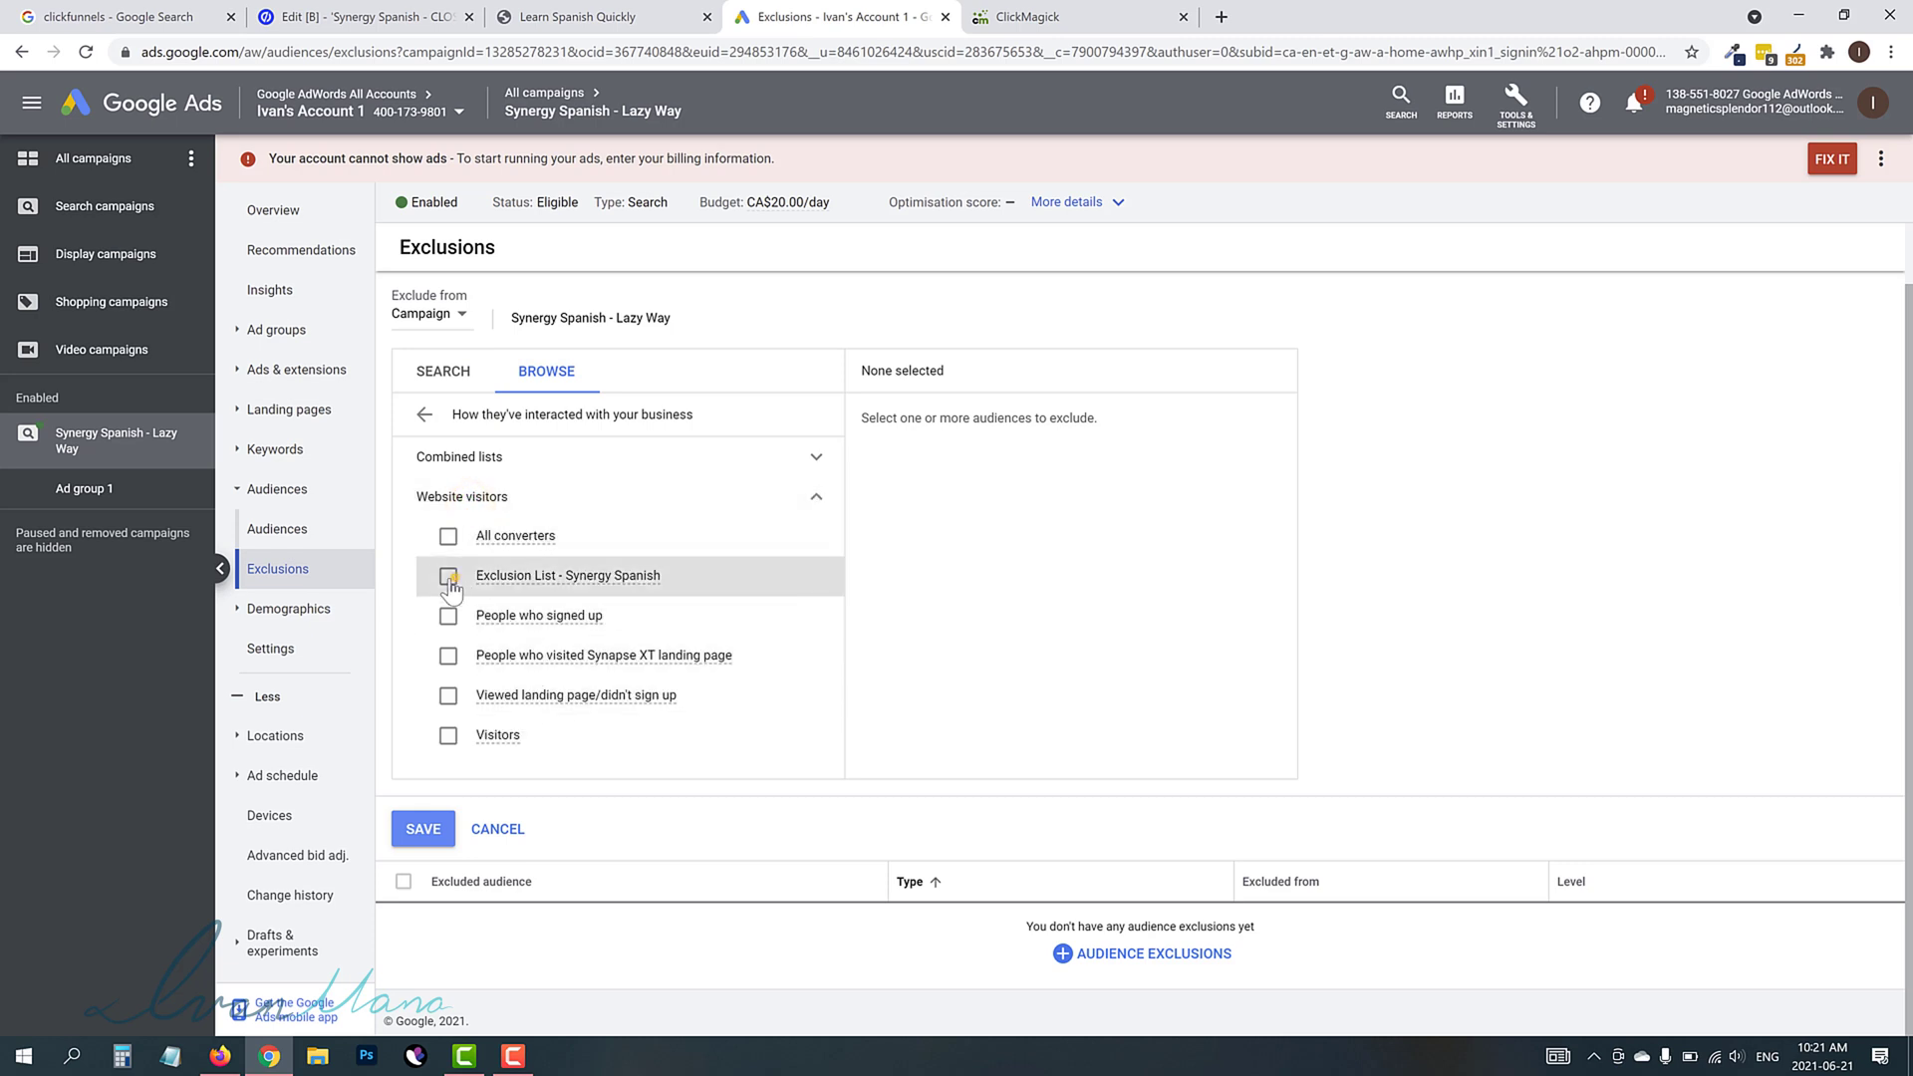
click(421, 831)
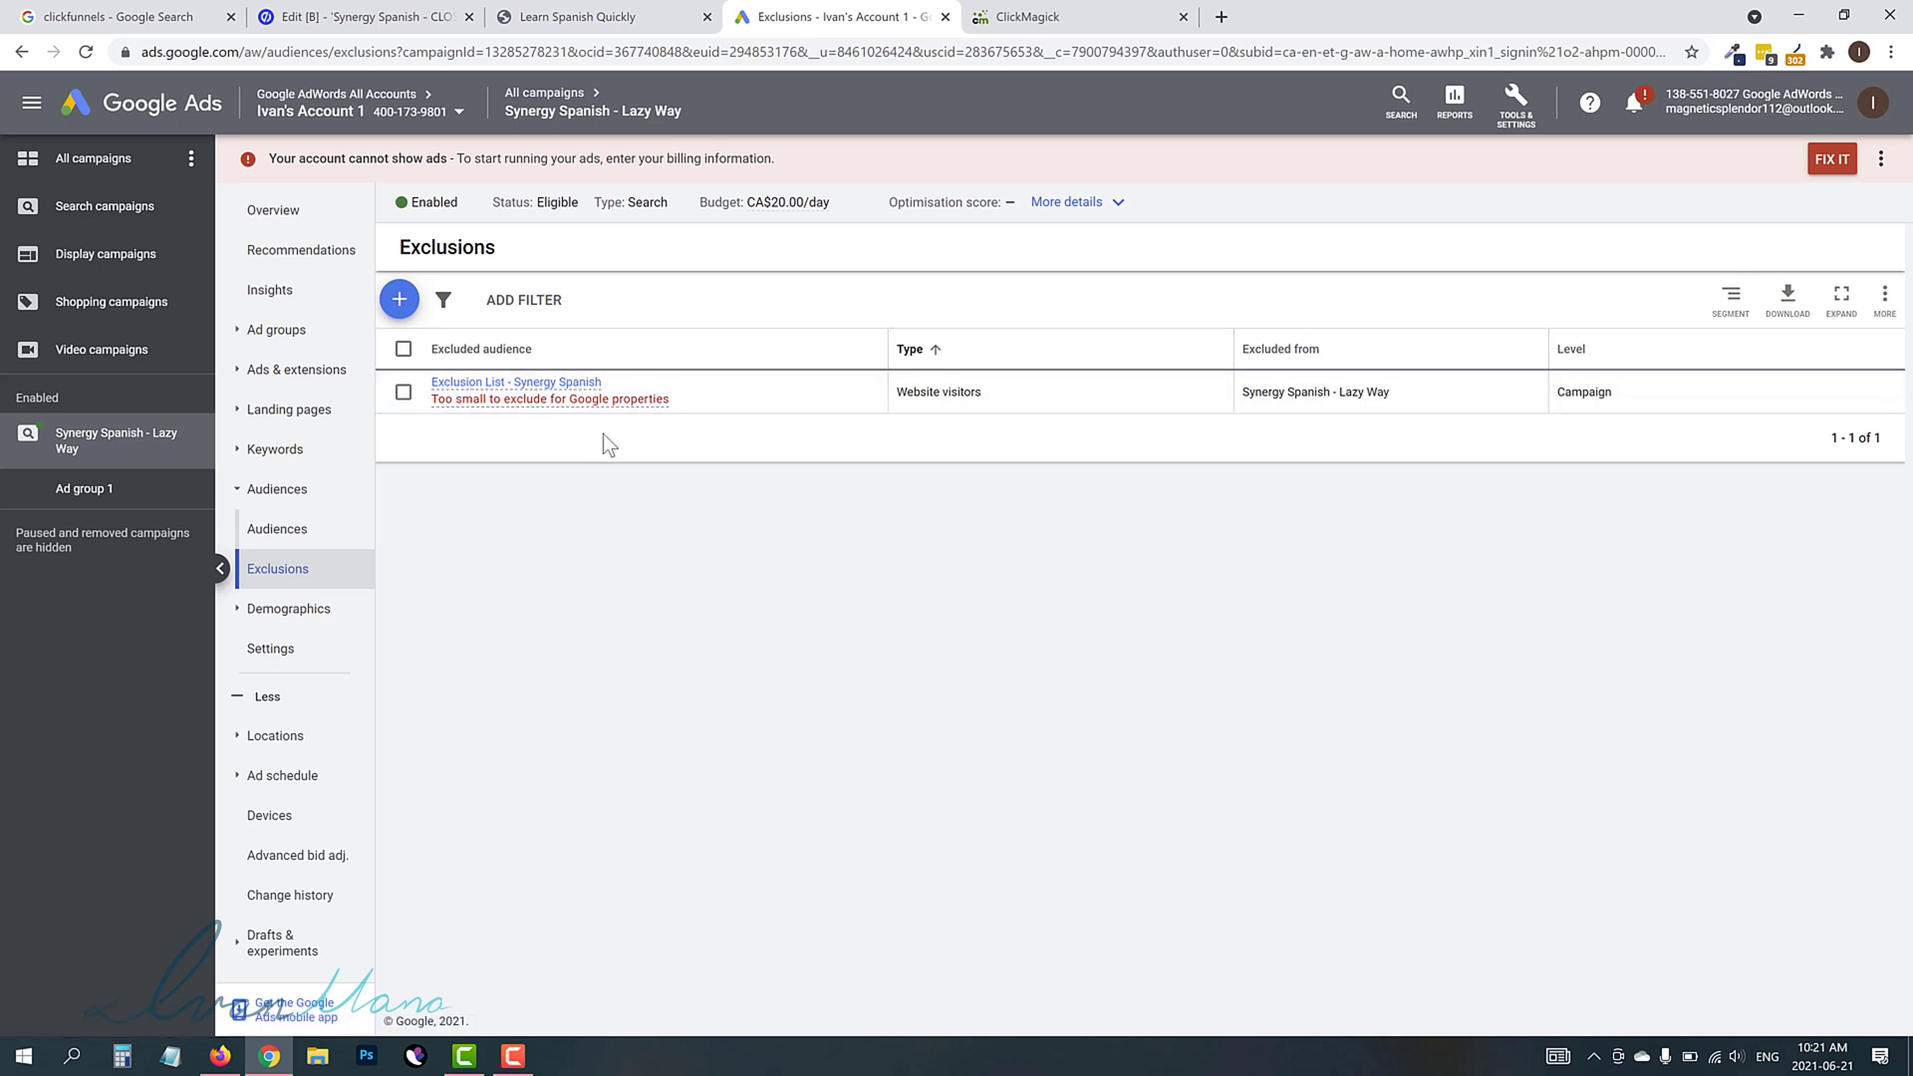
From ClickMagick's Campaigns overview, open Tools > Click Shield Rules for the unbouncepages.com project.
mouse_move(439, 399)
mouse_move(498, 402)
click(1031, 8)
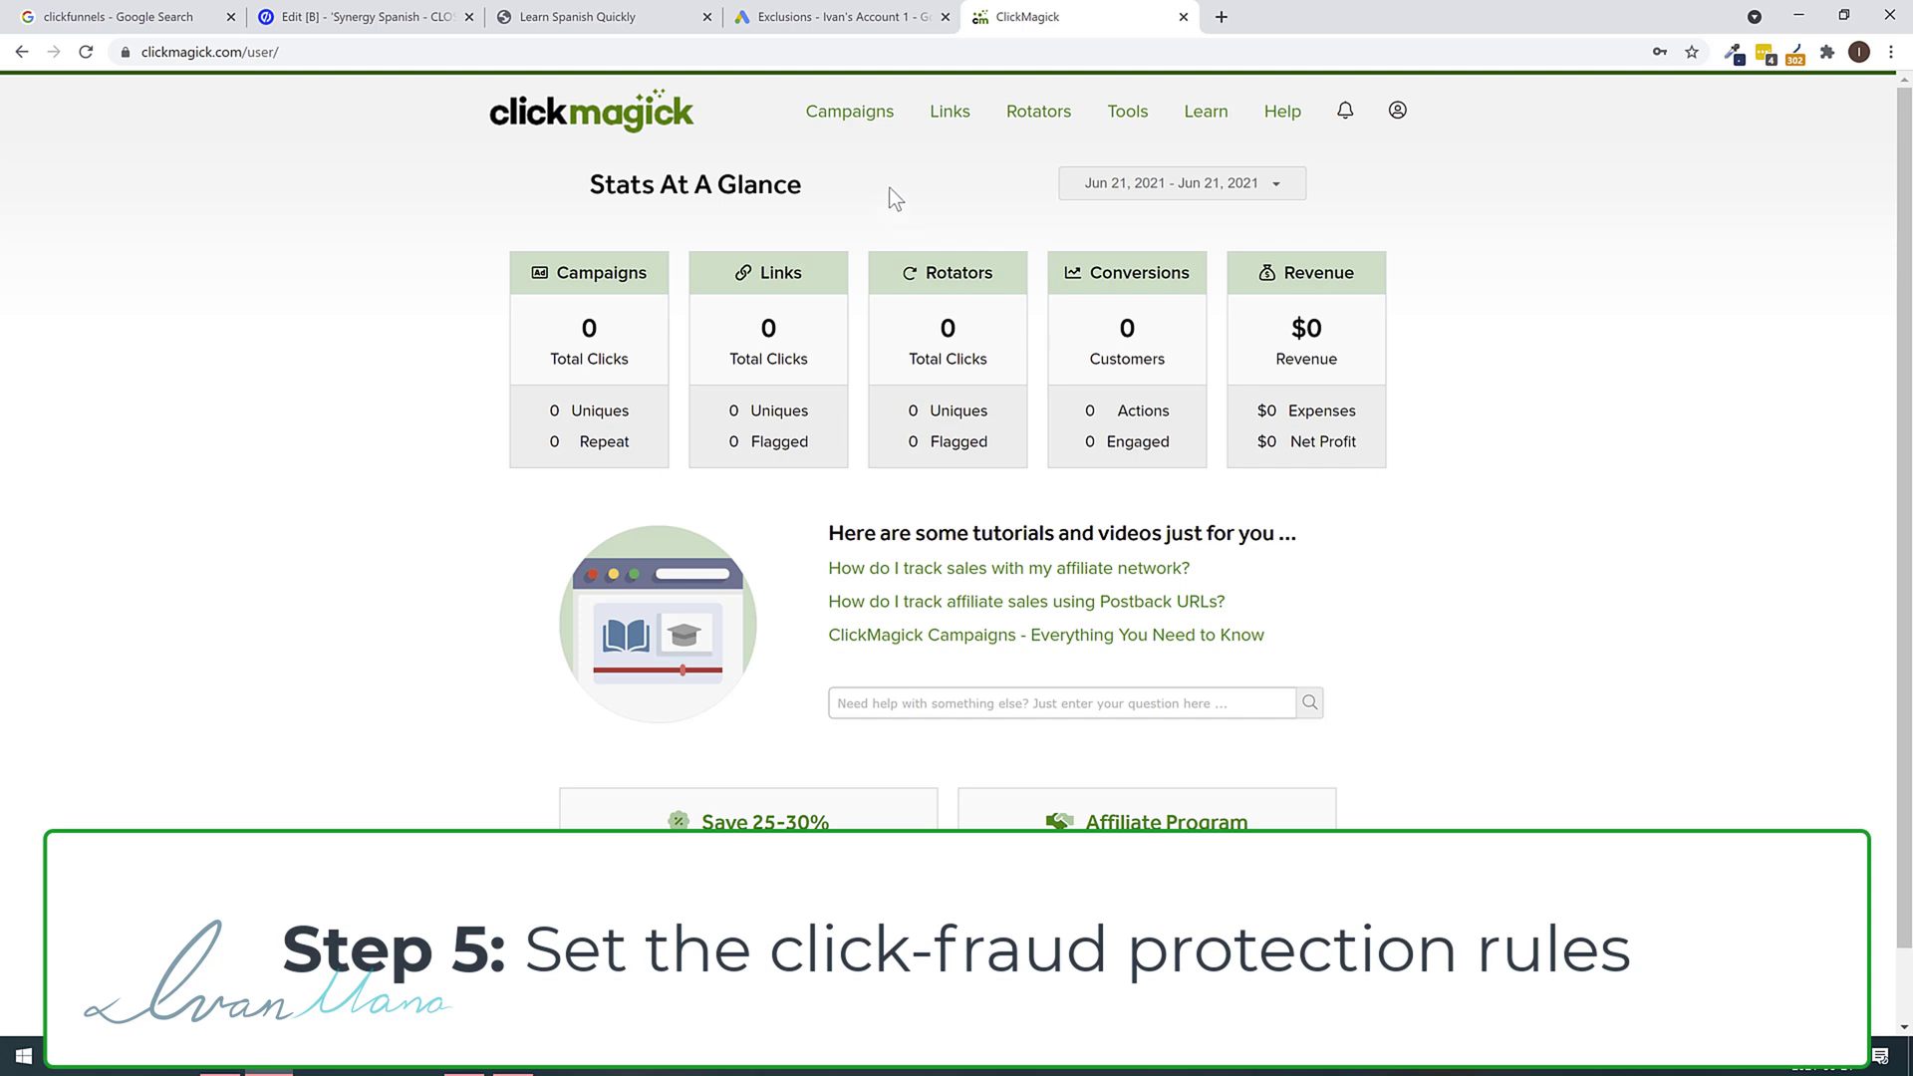
click(850, 115)
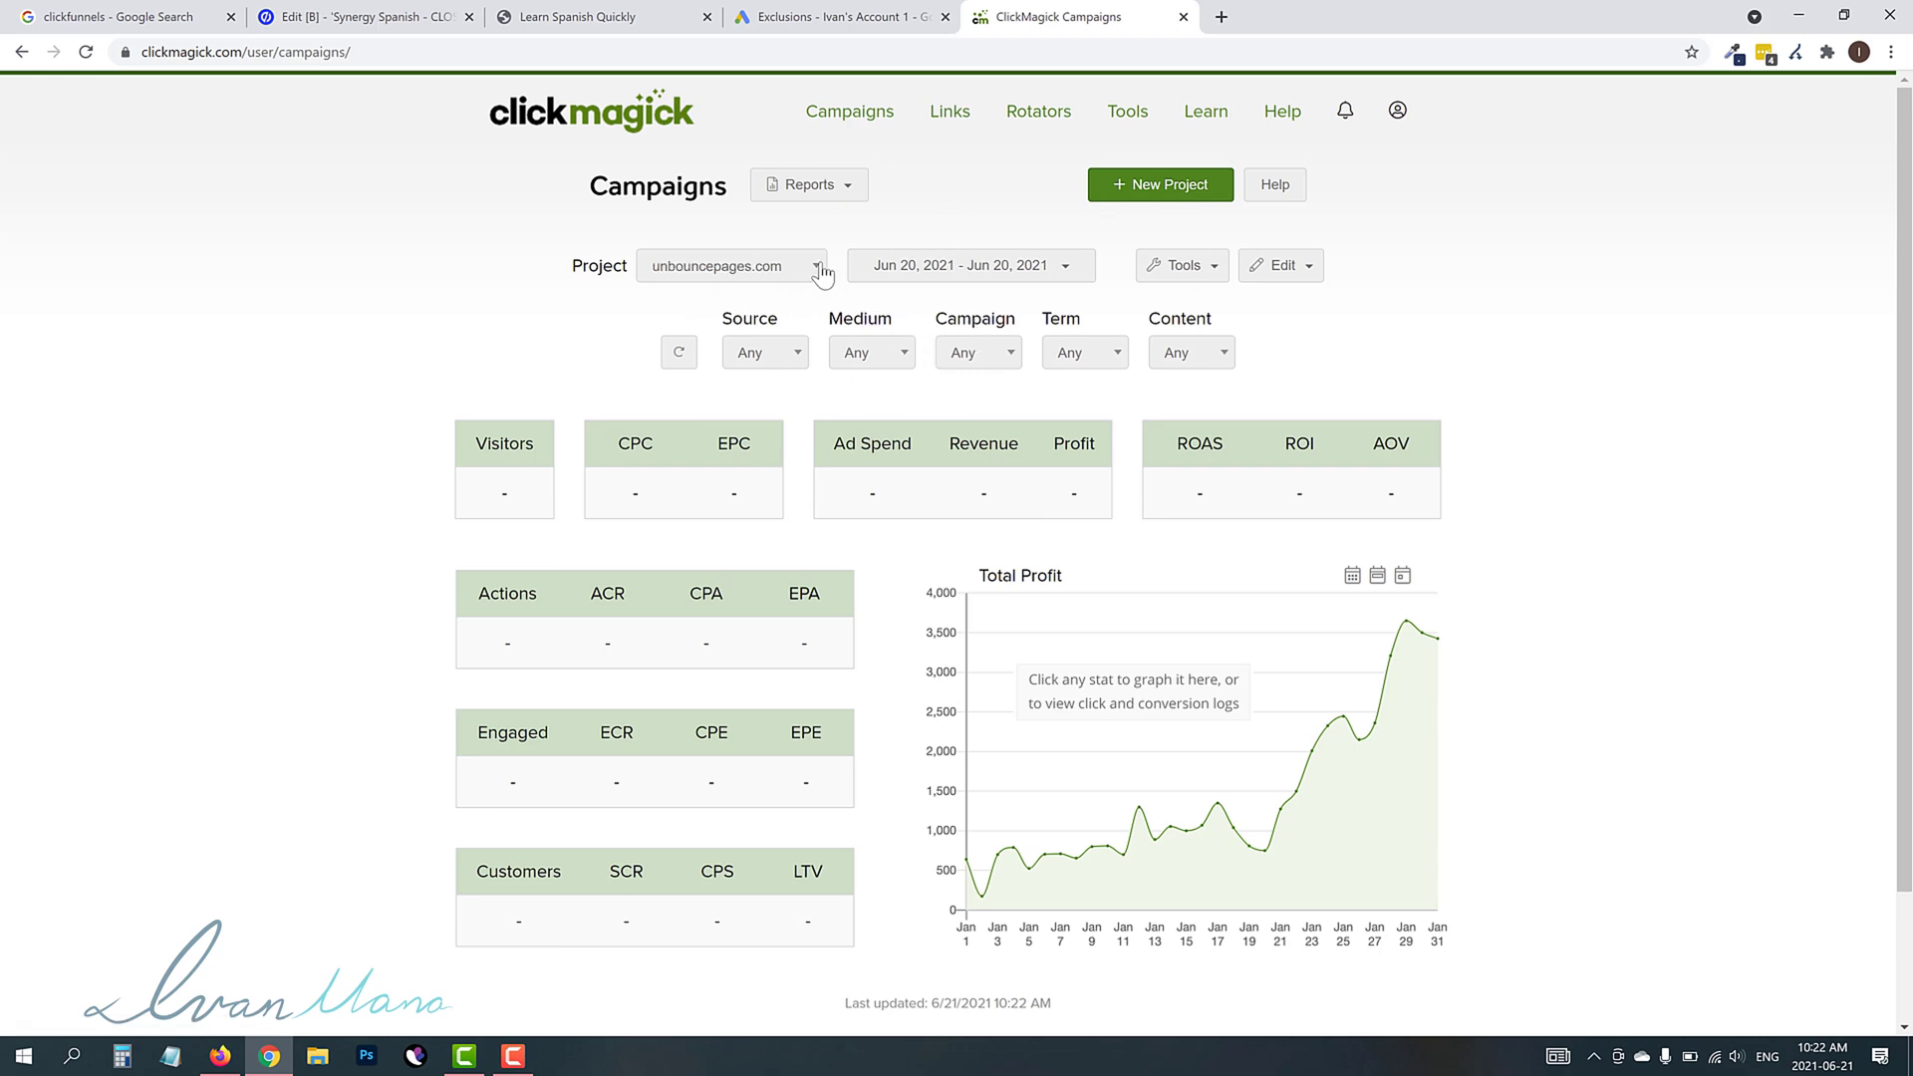
click(595, 20)
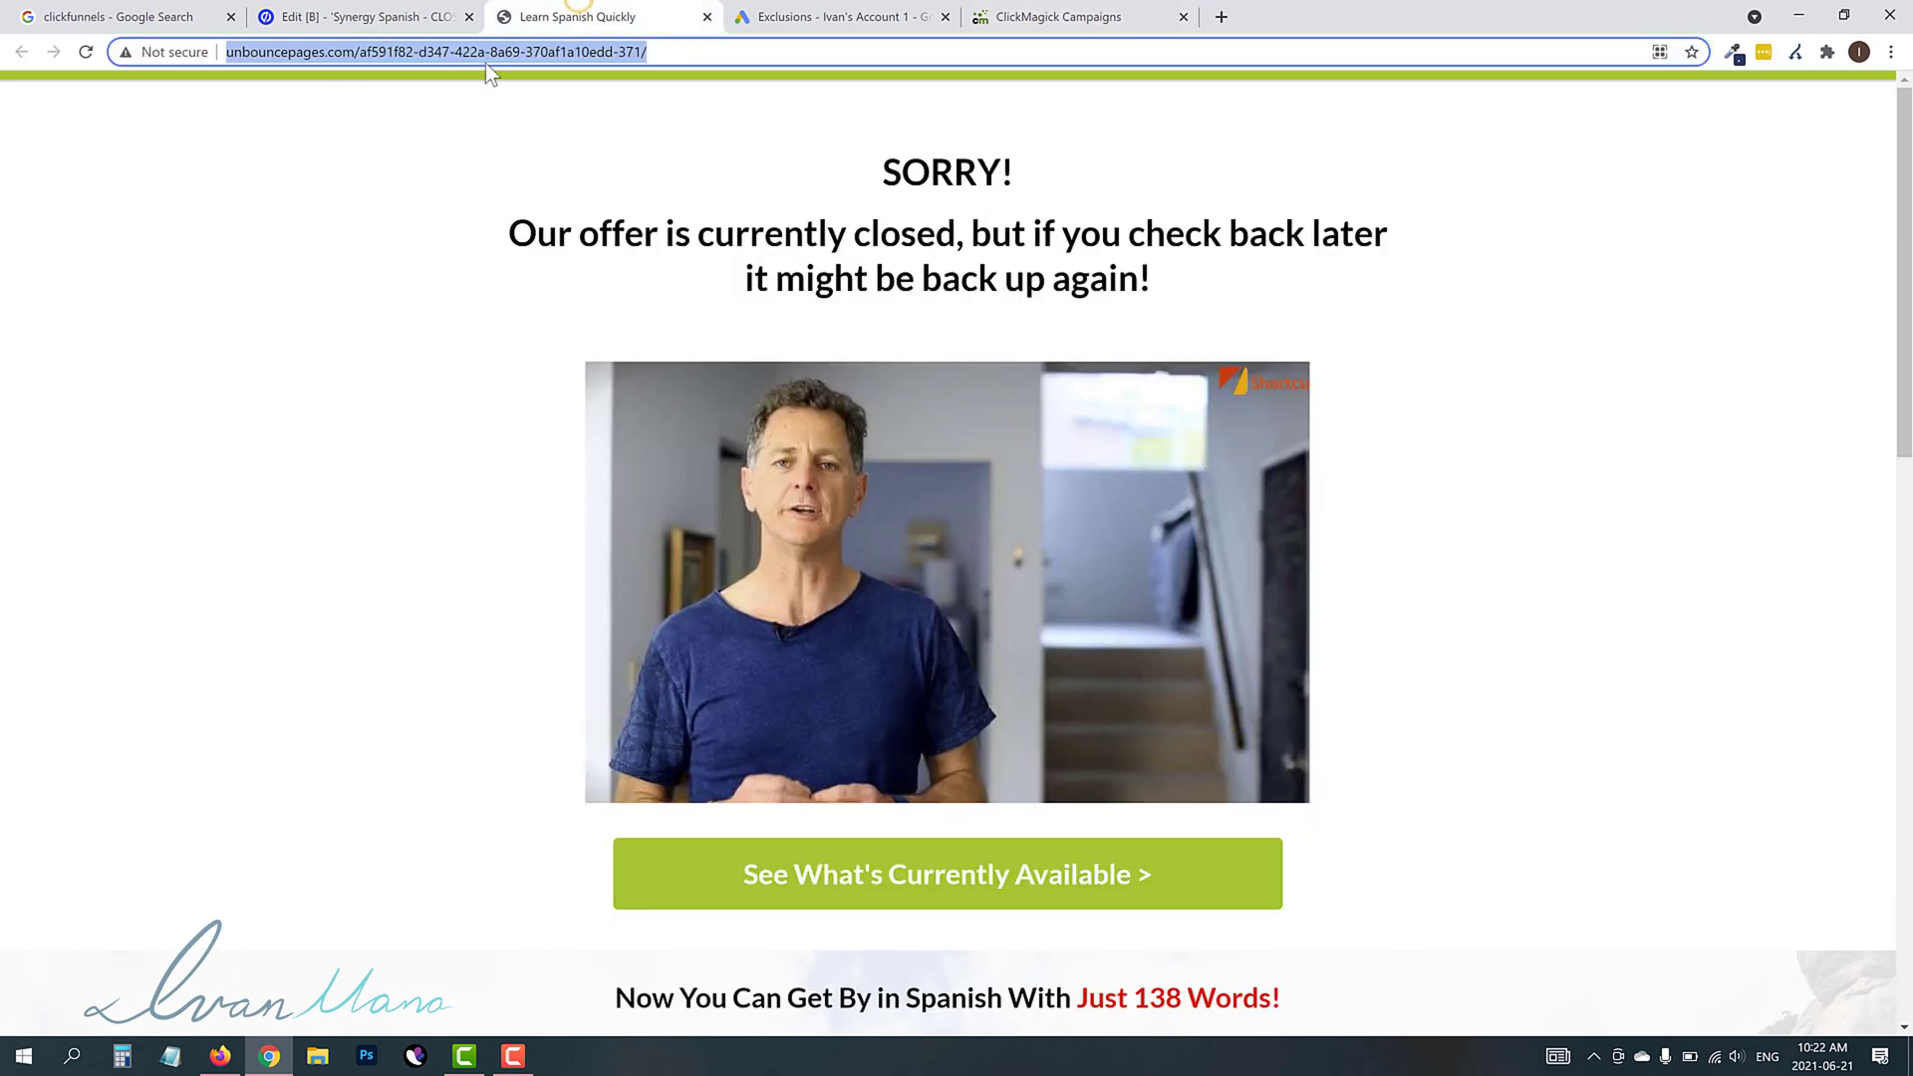
click(1074, 22)
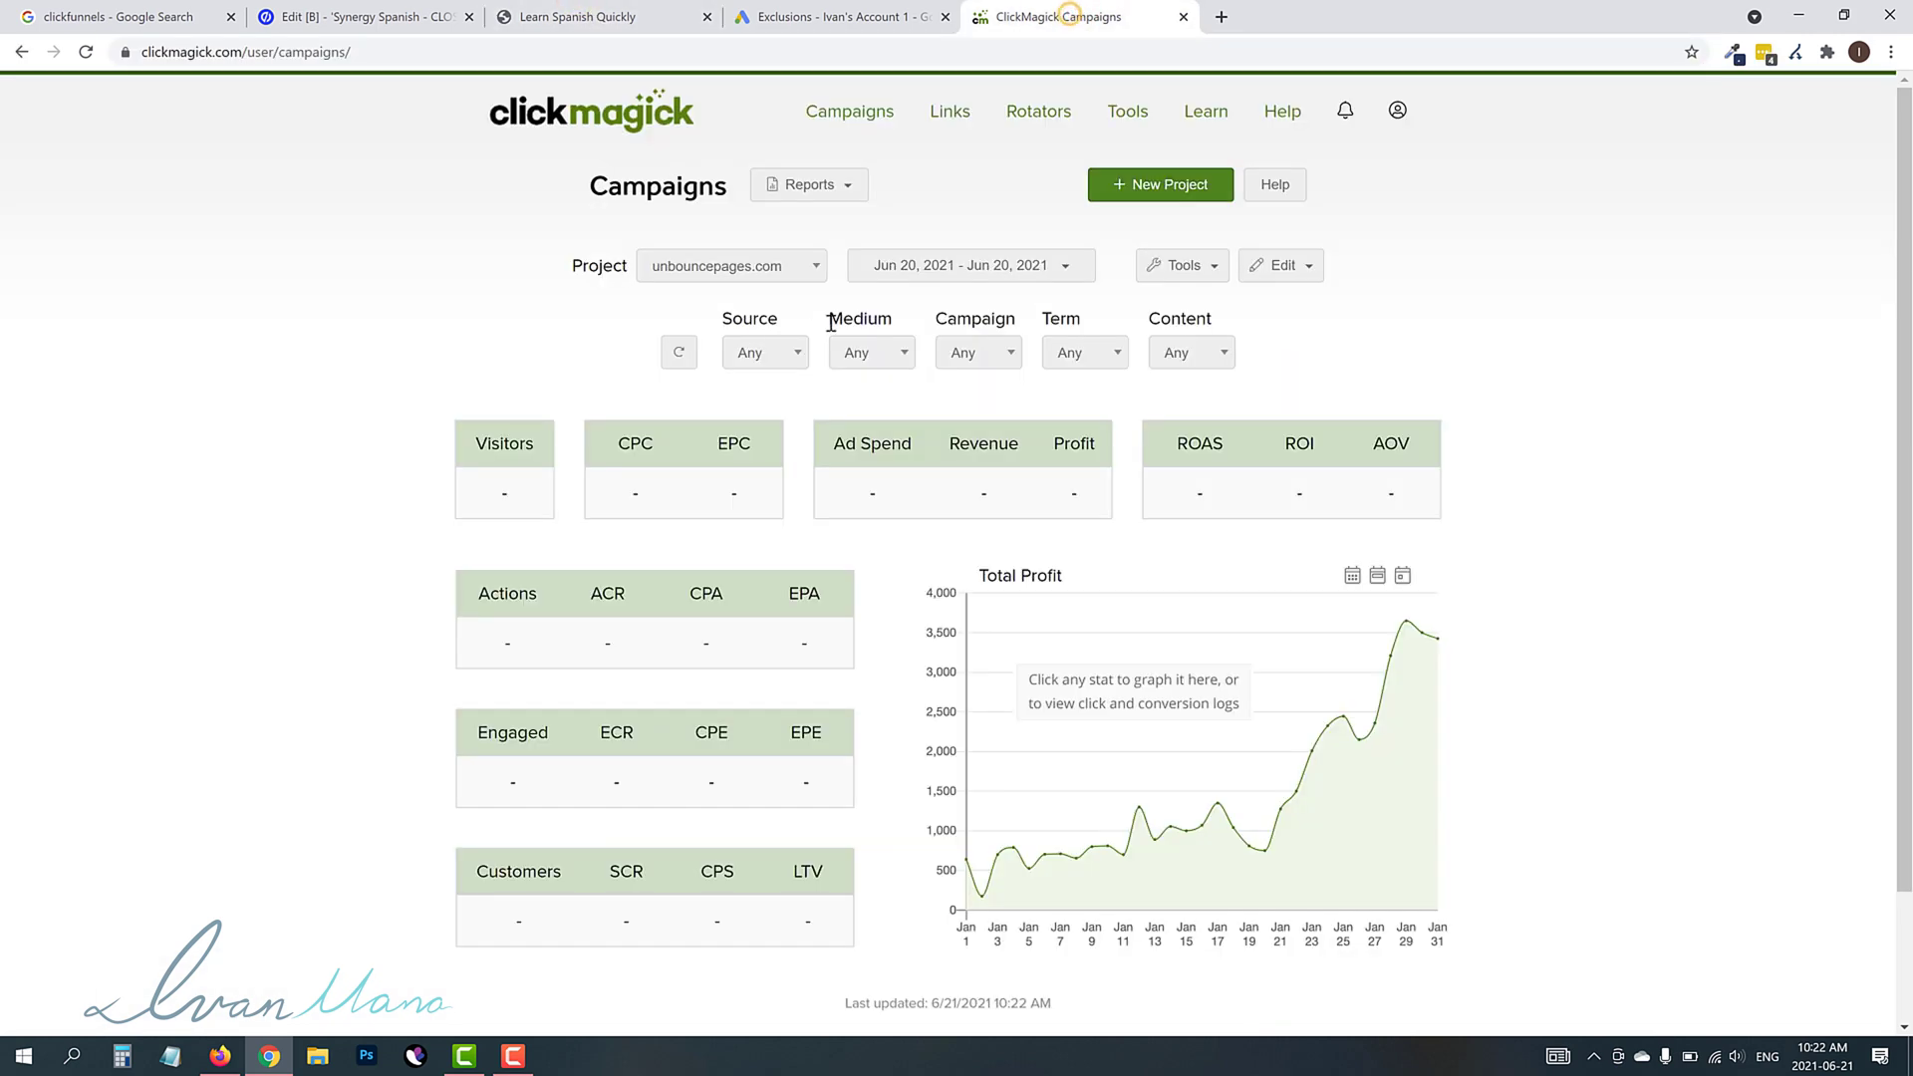
click(1184, 265)
click(762, 267)
click(1182, 267)
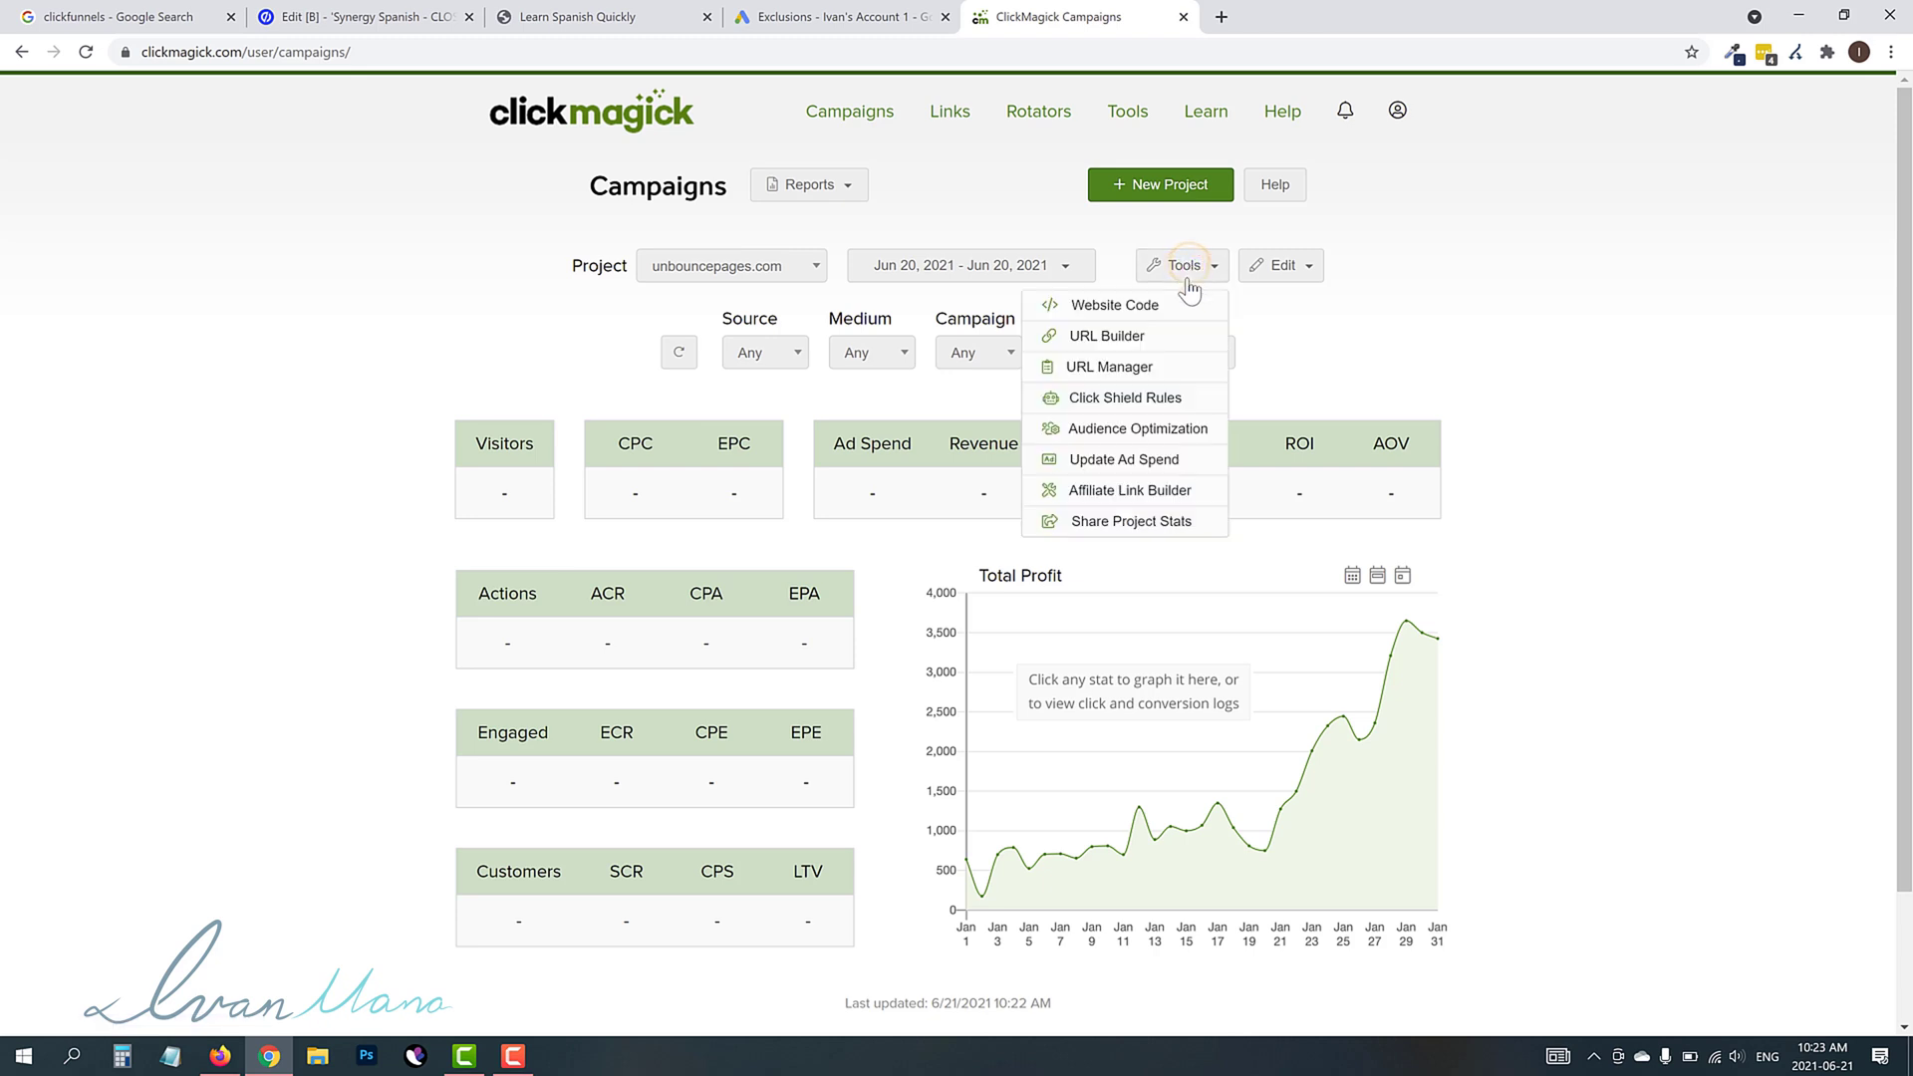
click(1114, 398)
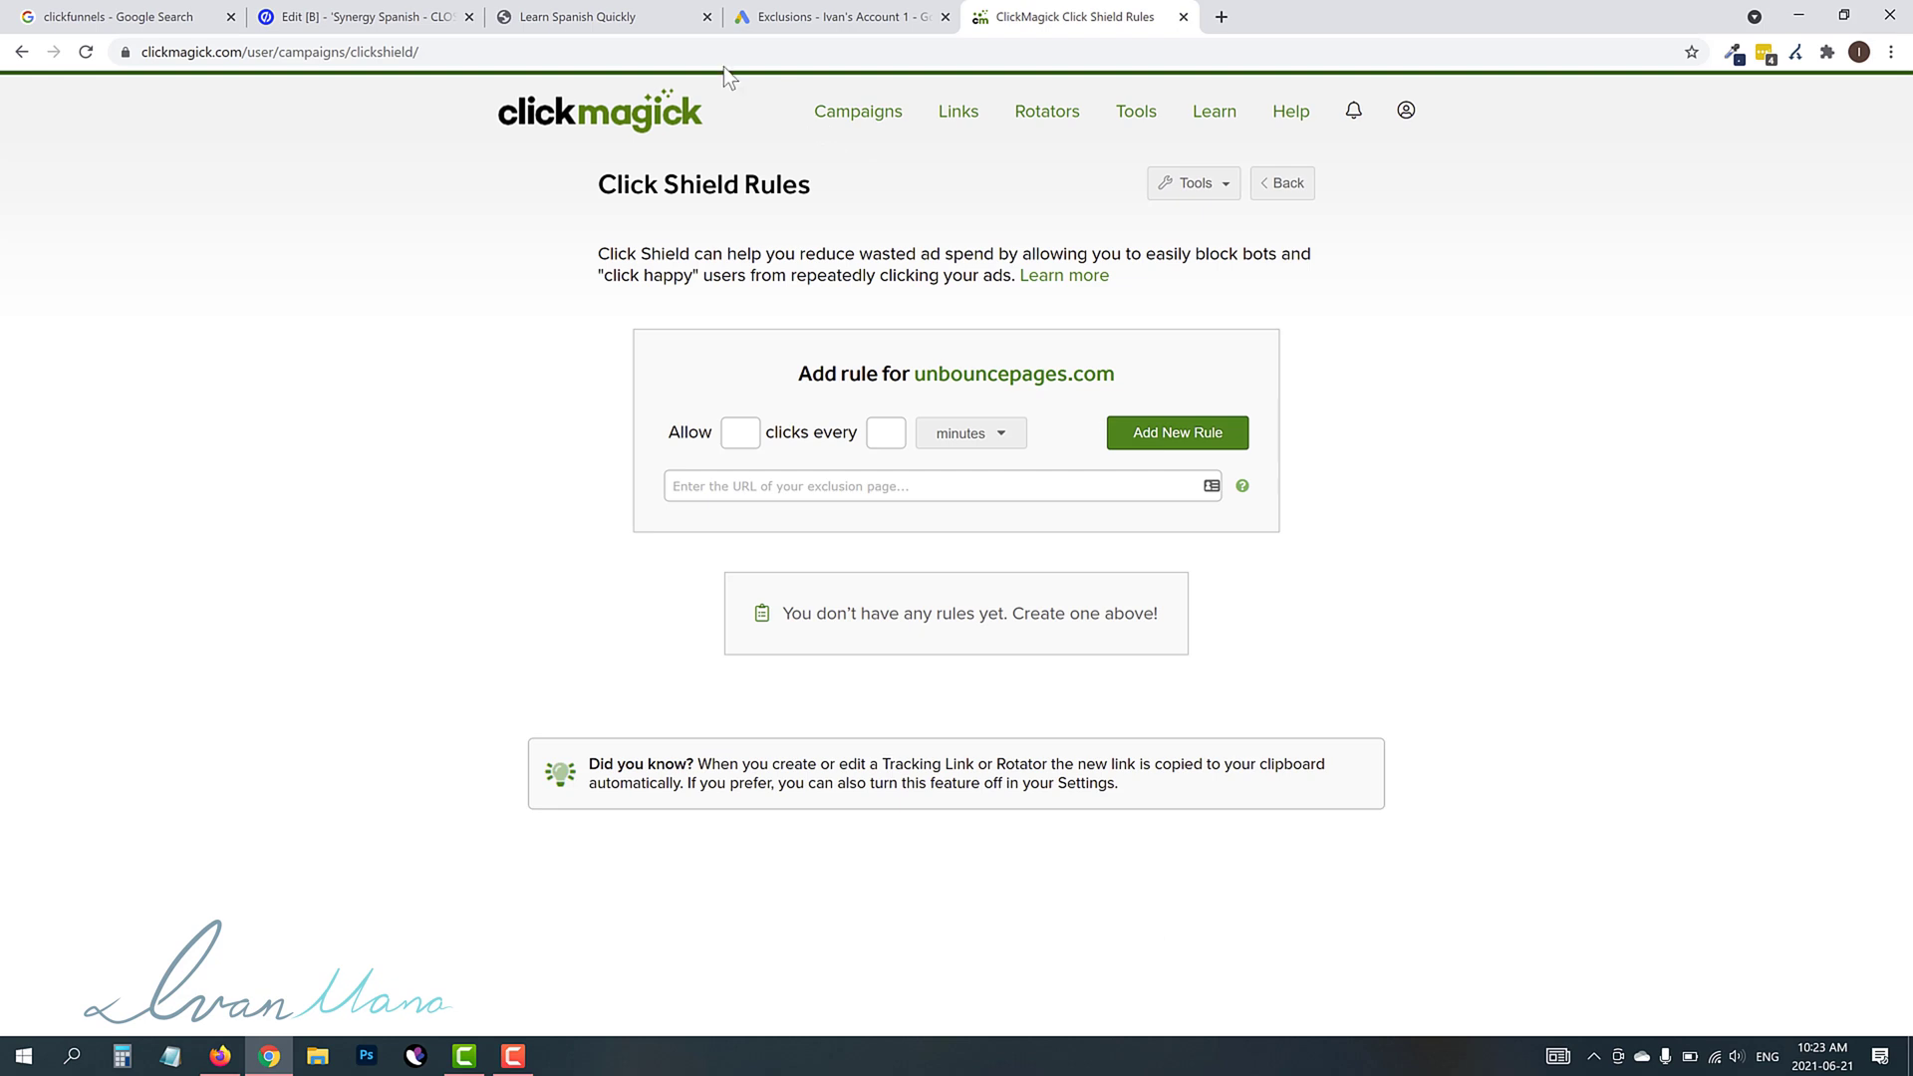
Copy the exclusion page URL from its tab and paste it into the rule's URL field.
click(587, 17)
right_click(422, 54)
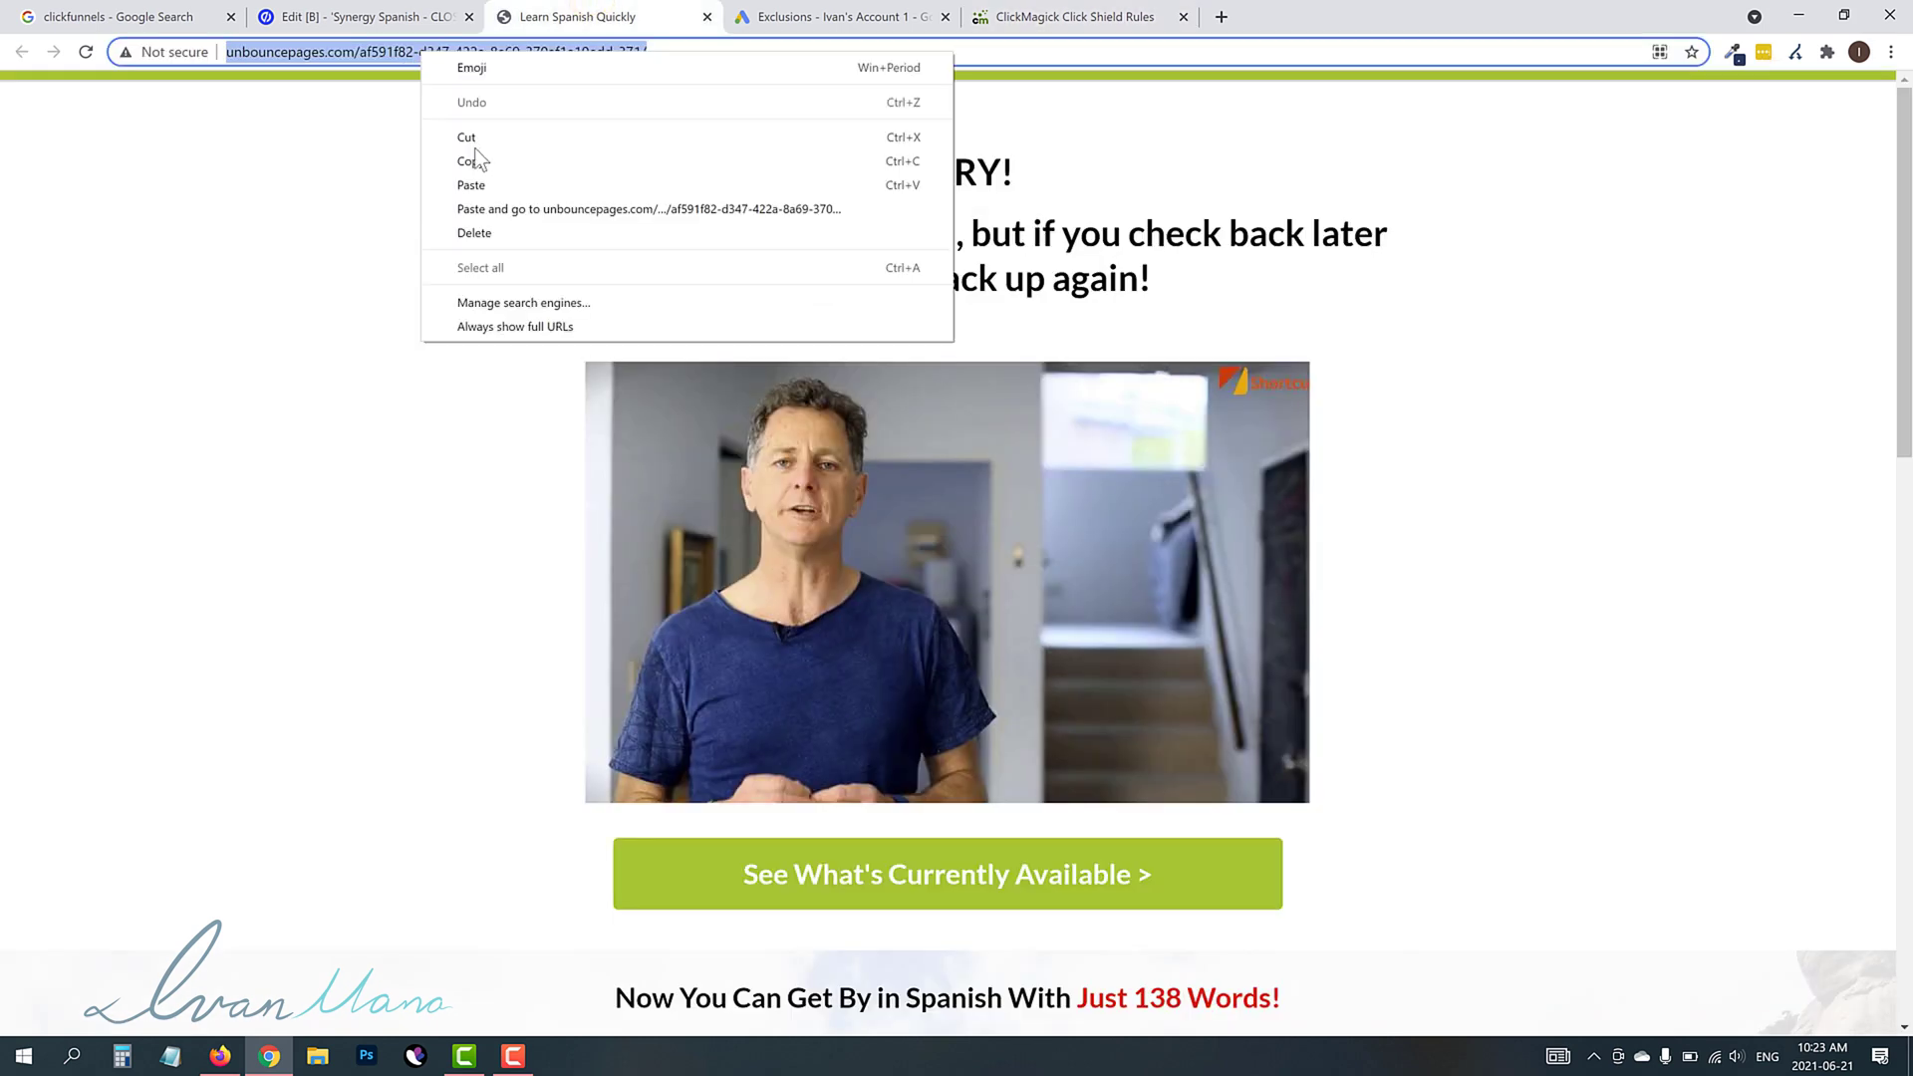
click(478, 163)
click(1074, 16)
click(742, 489)
right_click(742, 488)
click(787, 656)
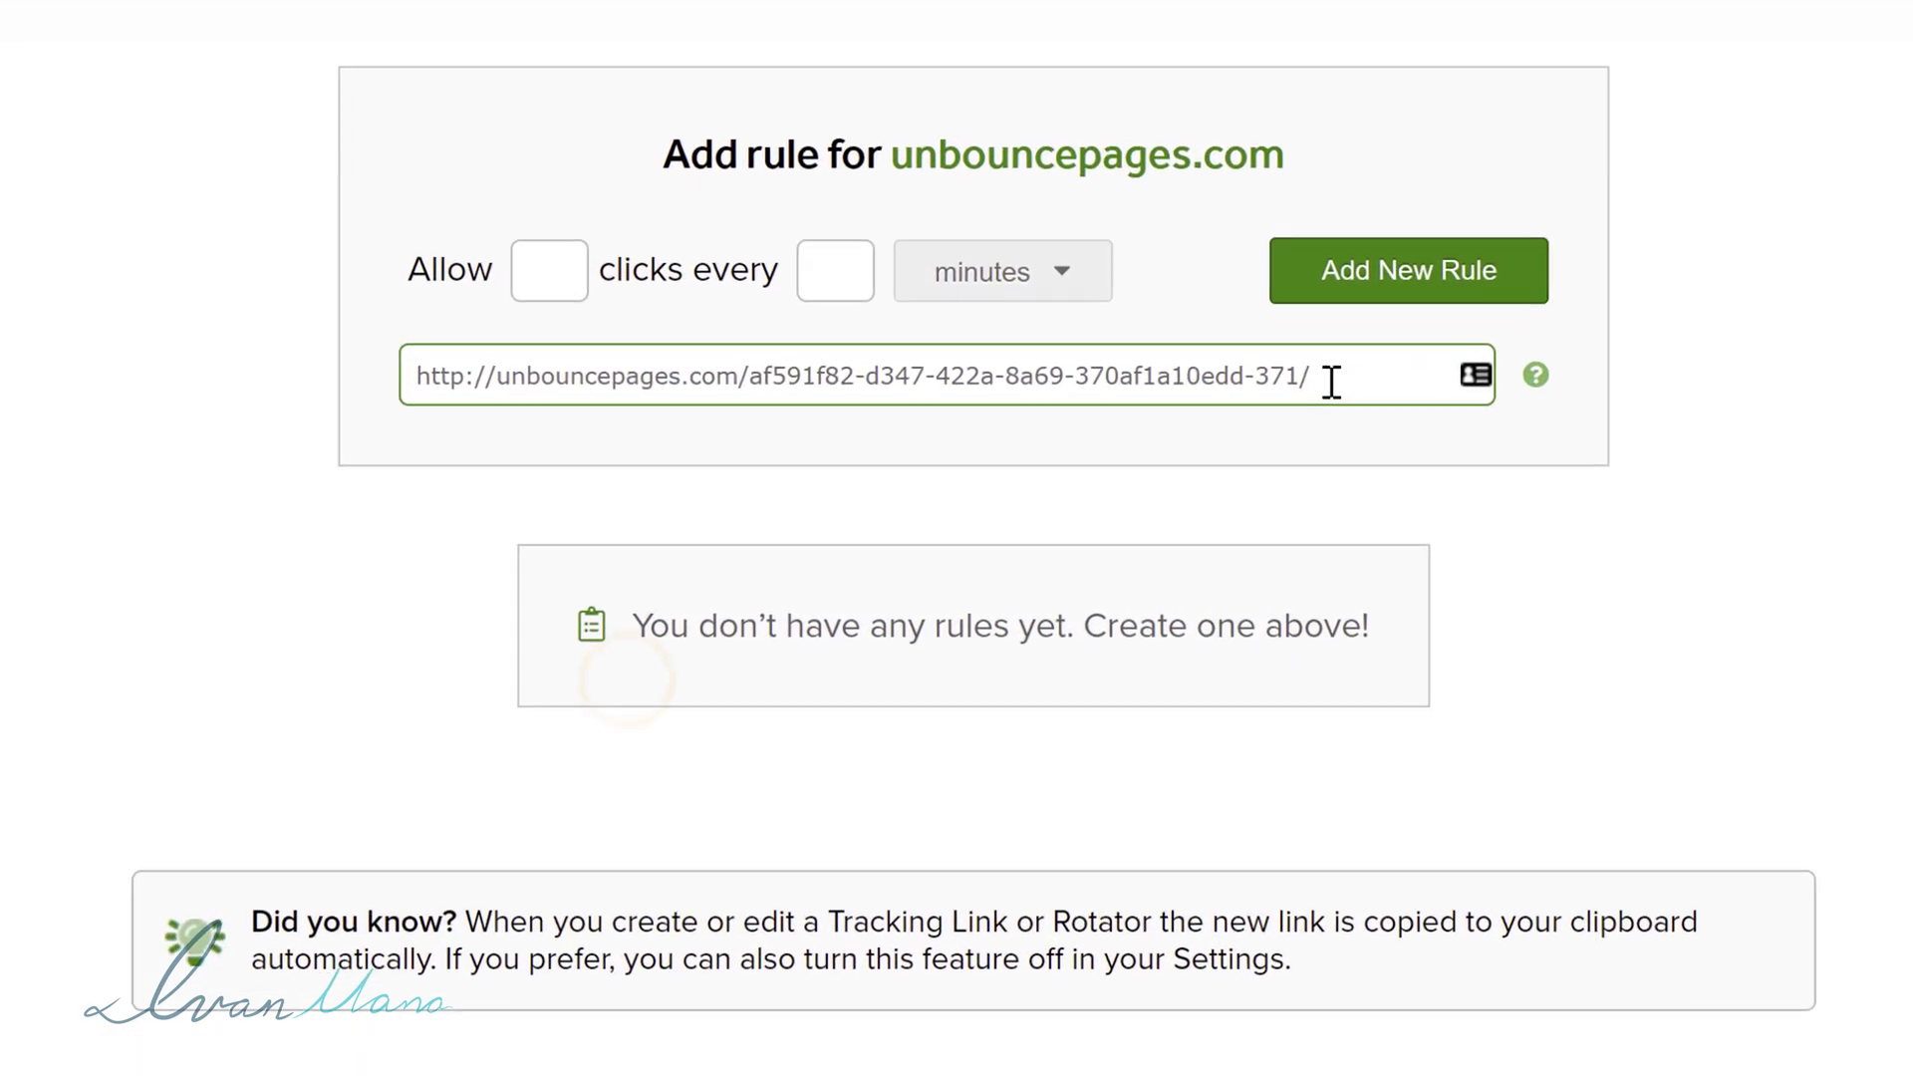
drag(1331, 382, 318, 422)
click(208, 401)
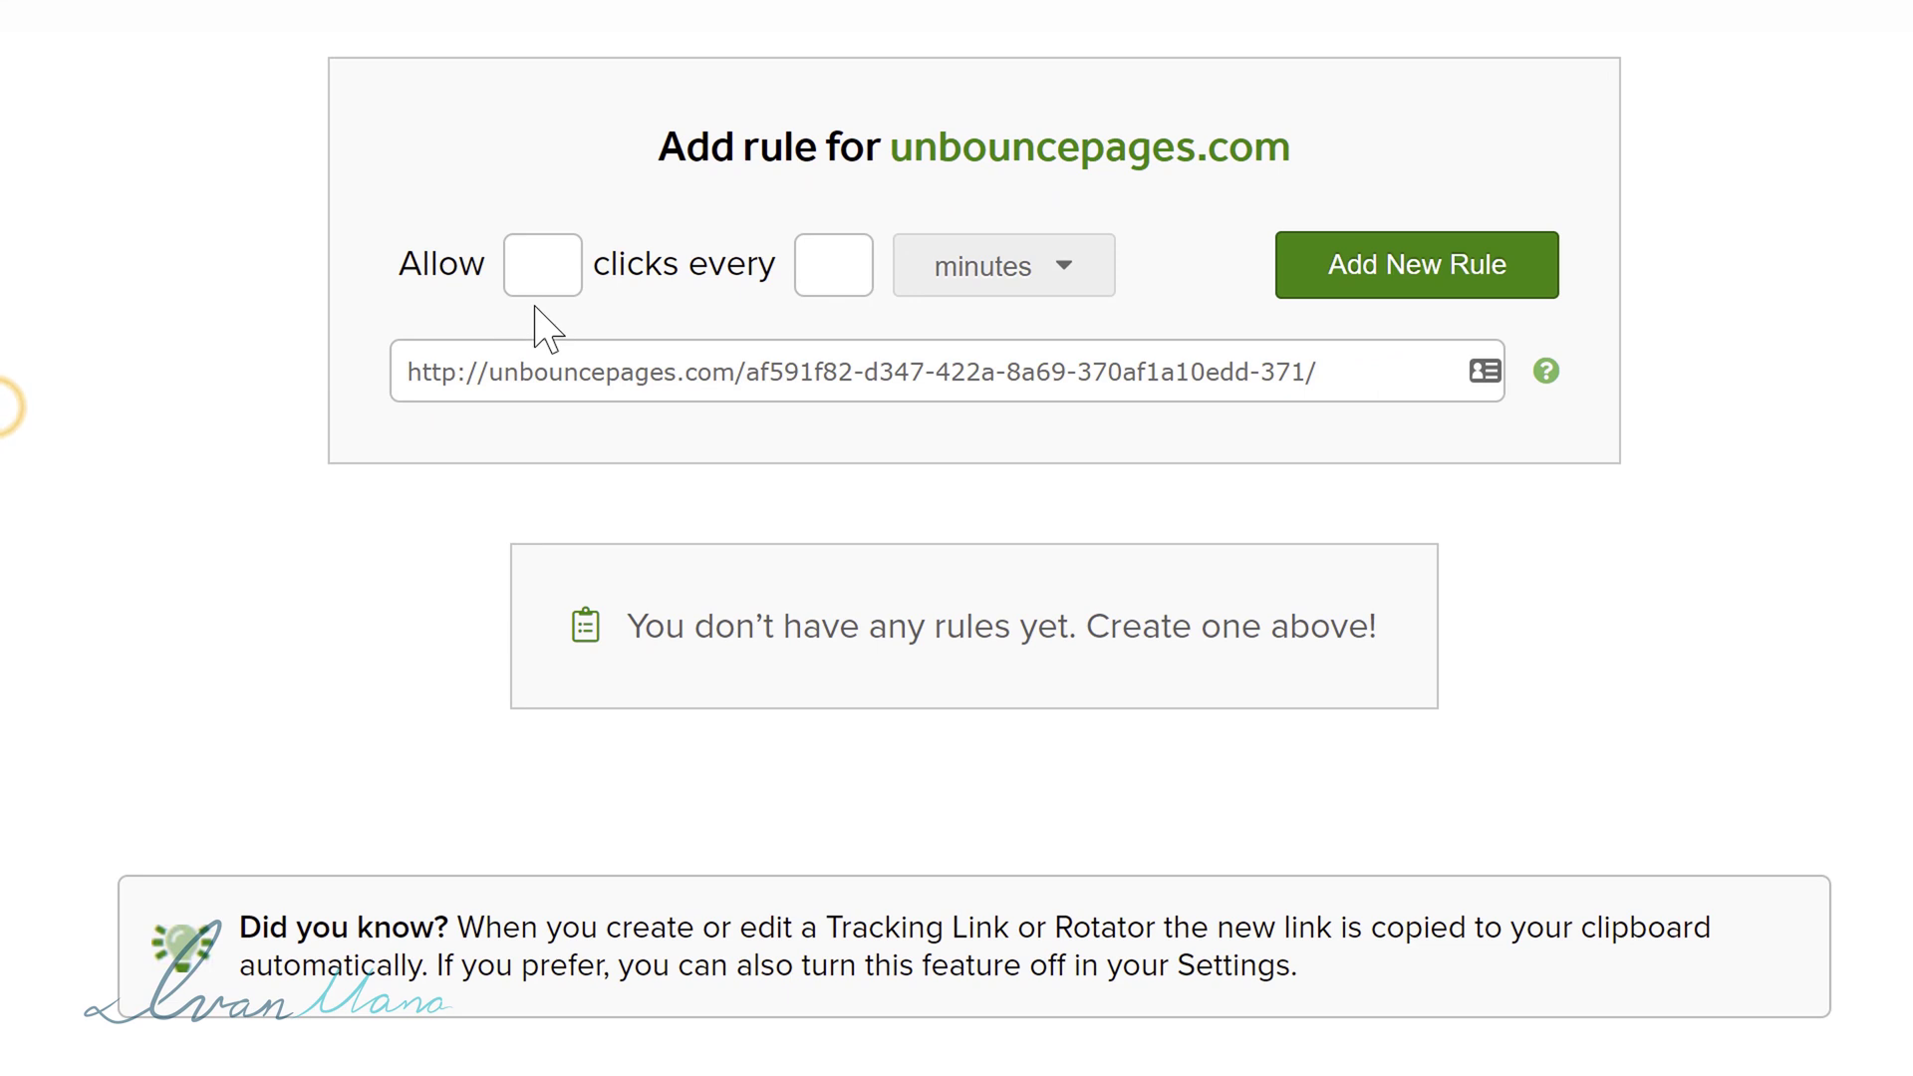
Set the rule to allow 2 clicks every 12 hours and check the pasted URL.
click(1009, 280)
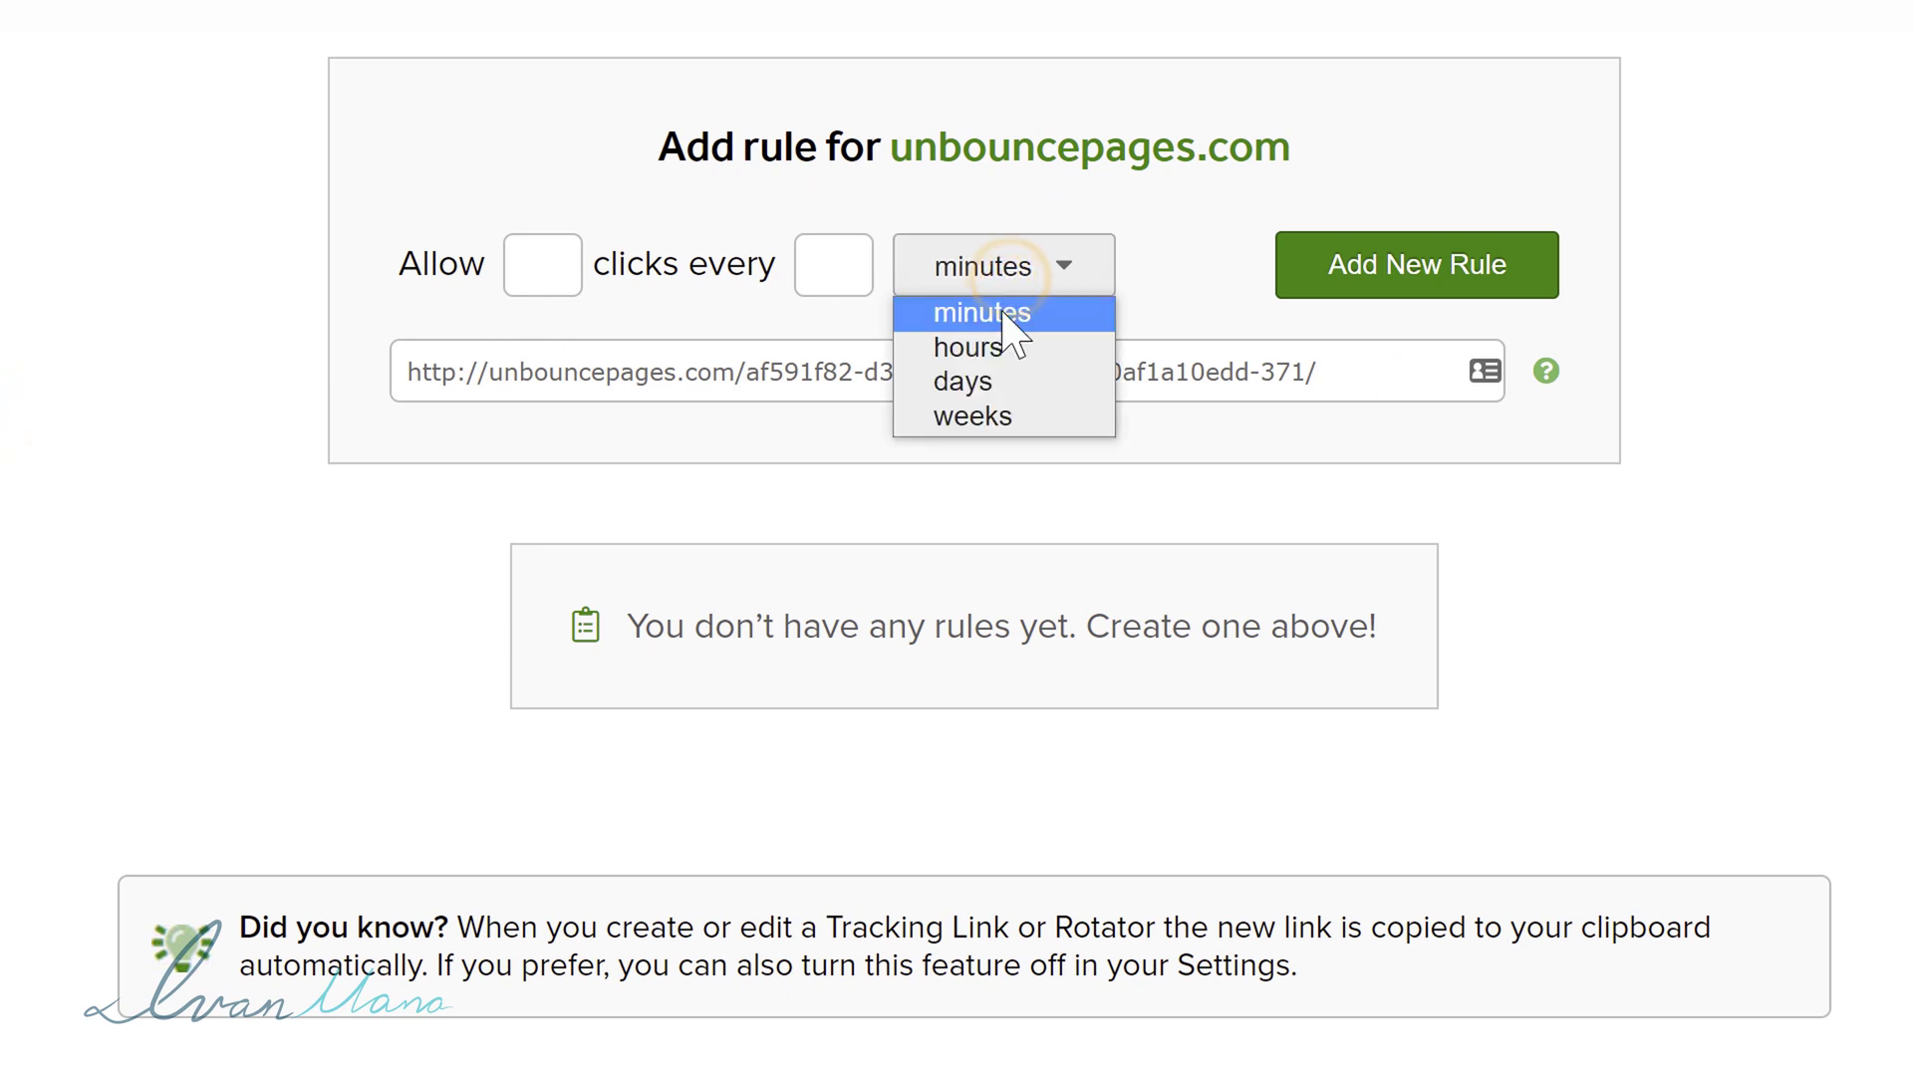
click(986, 346)
click(543, 267)
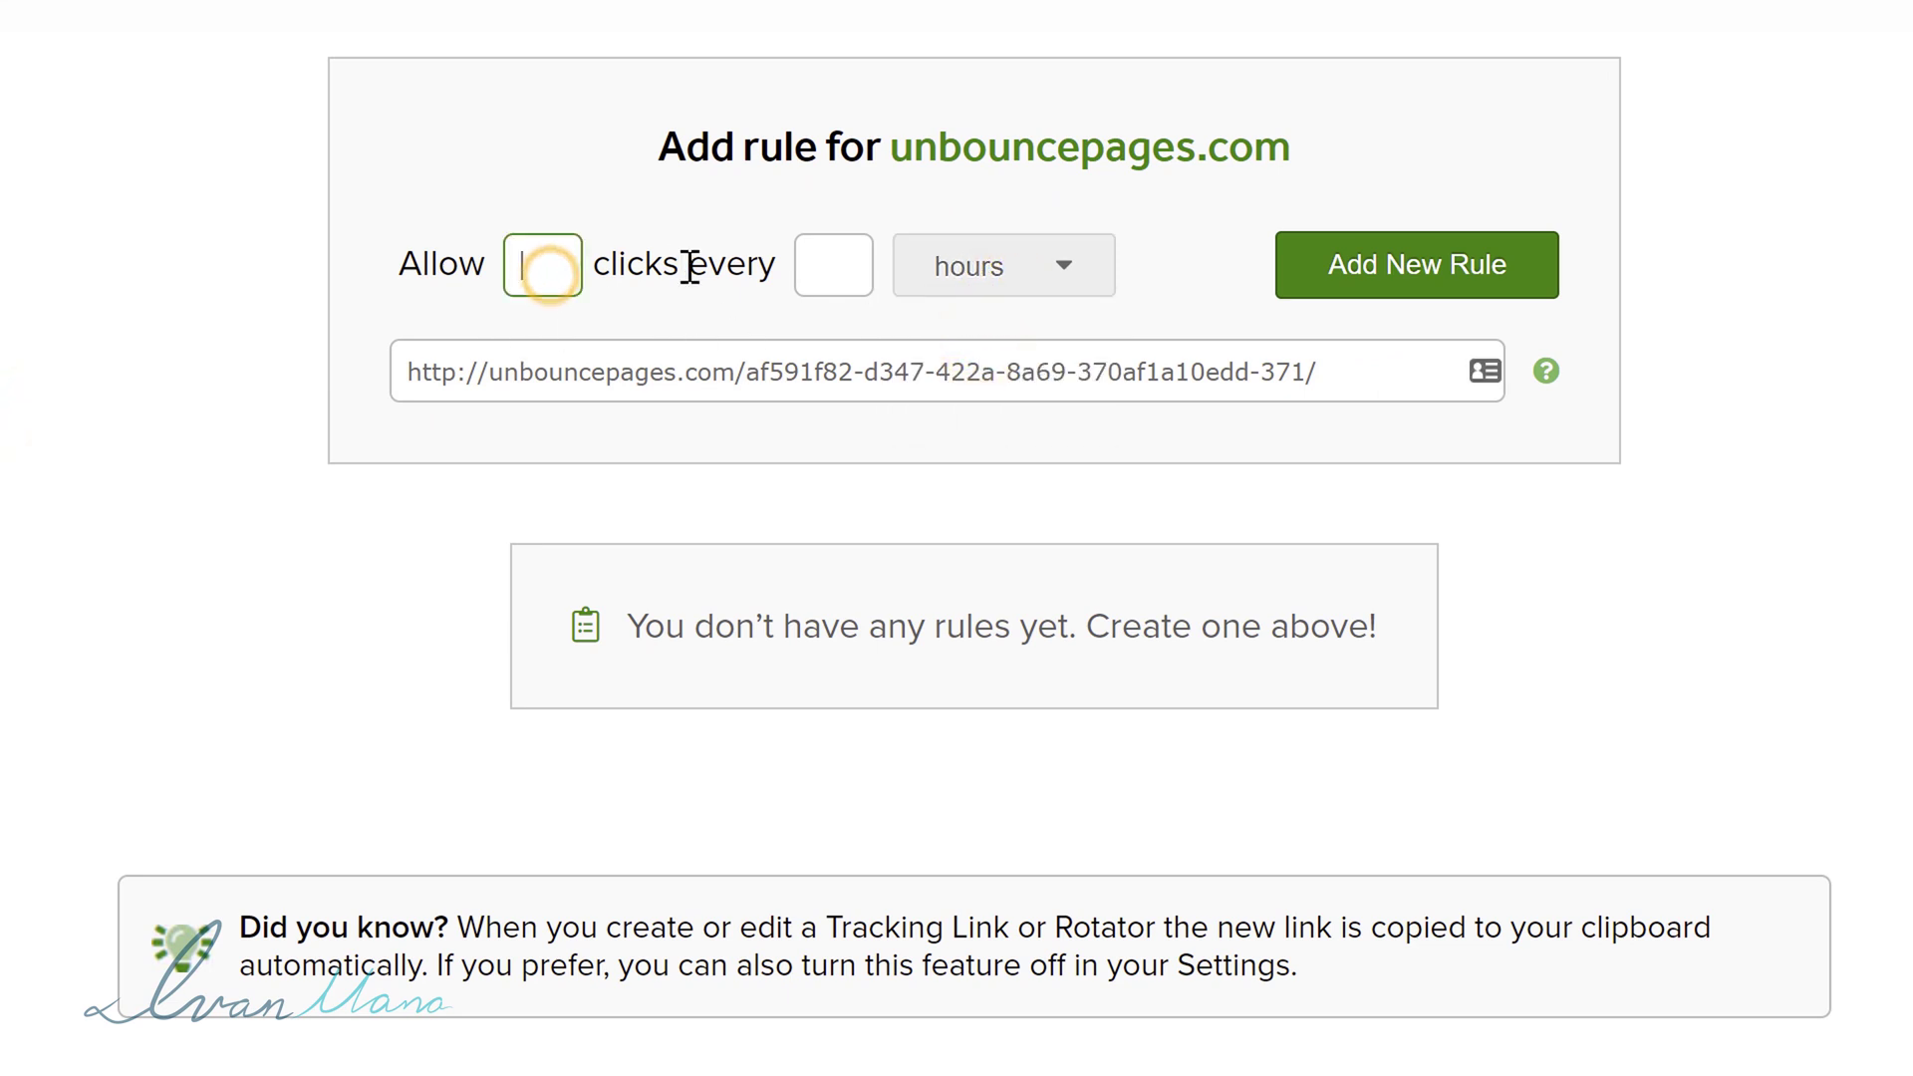
click(850, 267)
text(12)
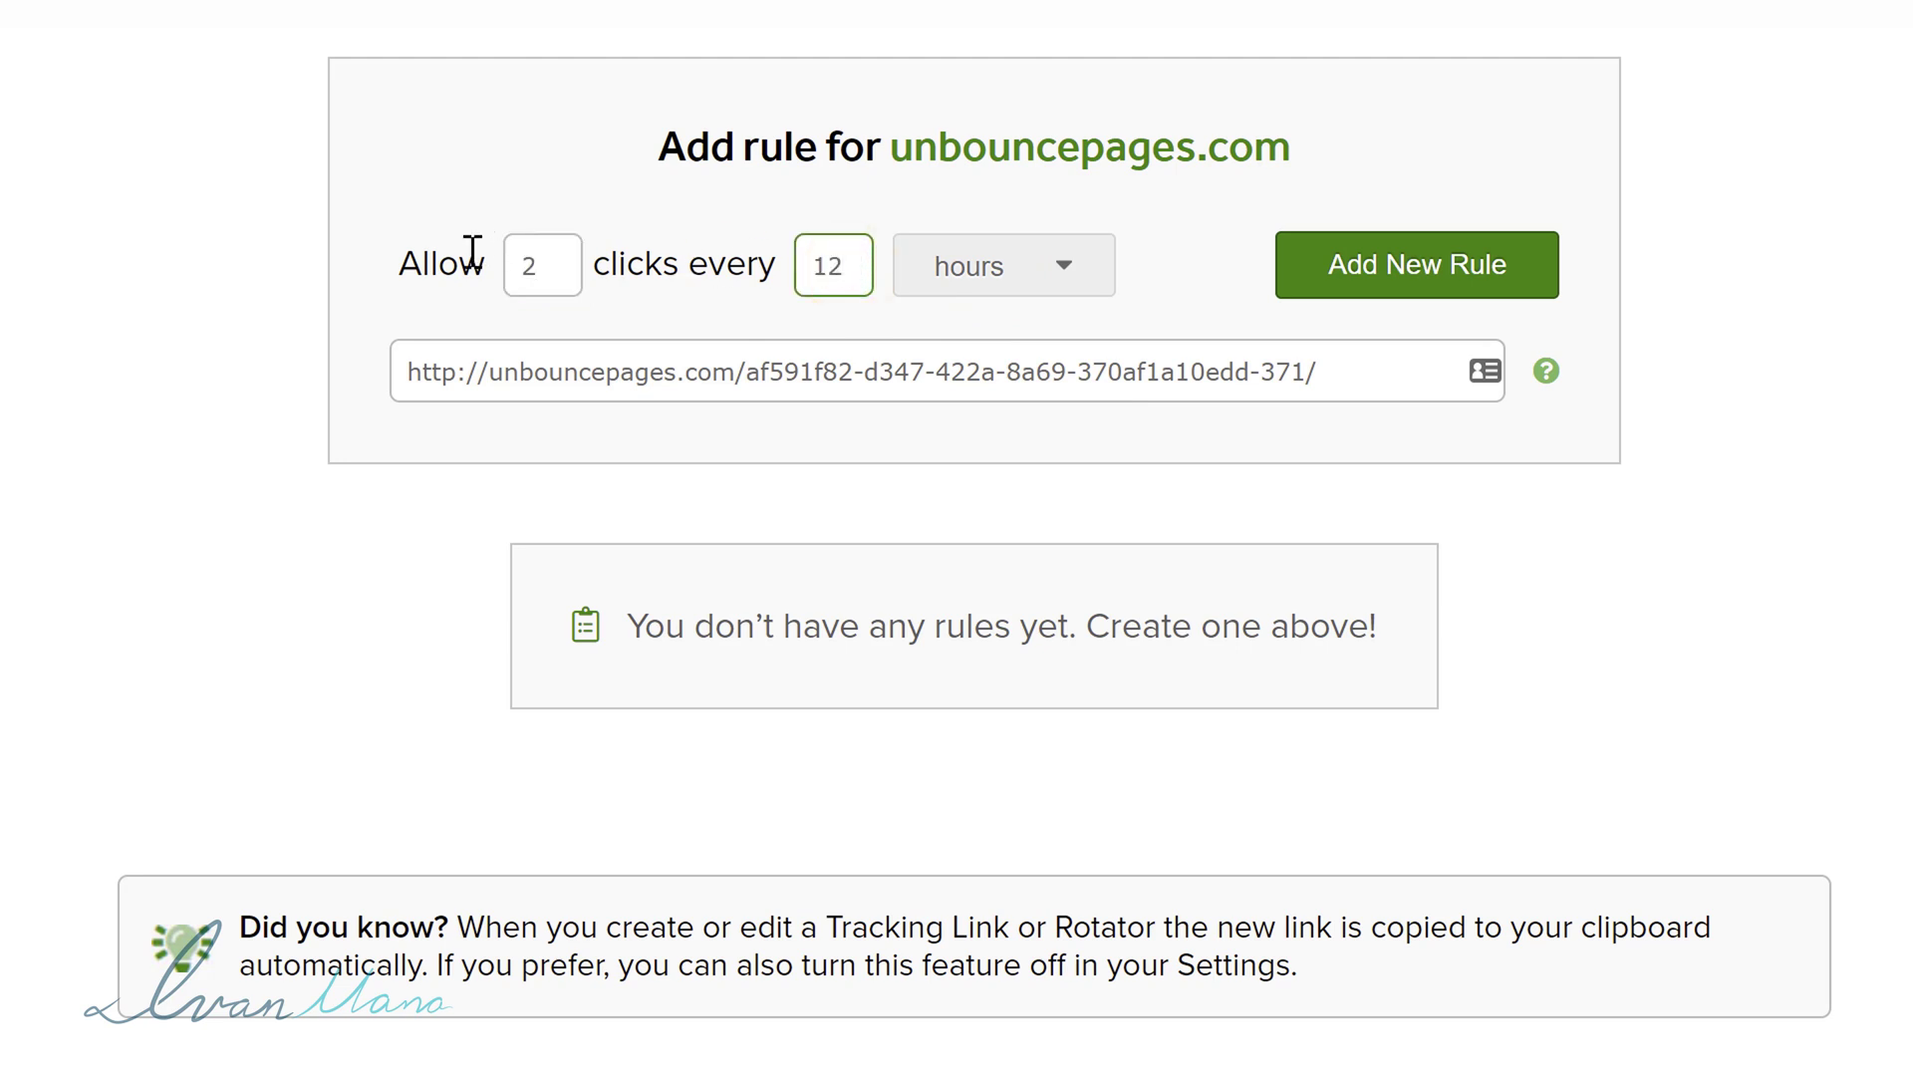
click(233, 244)
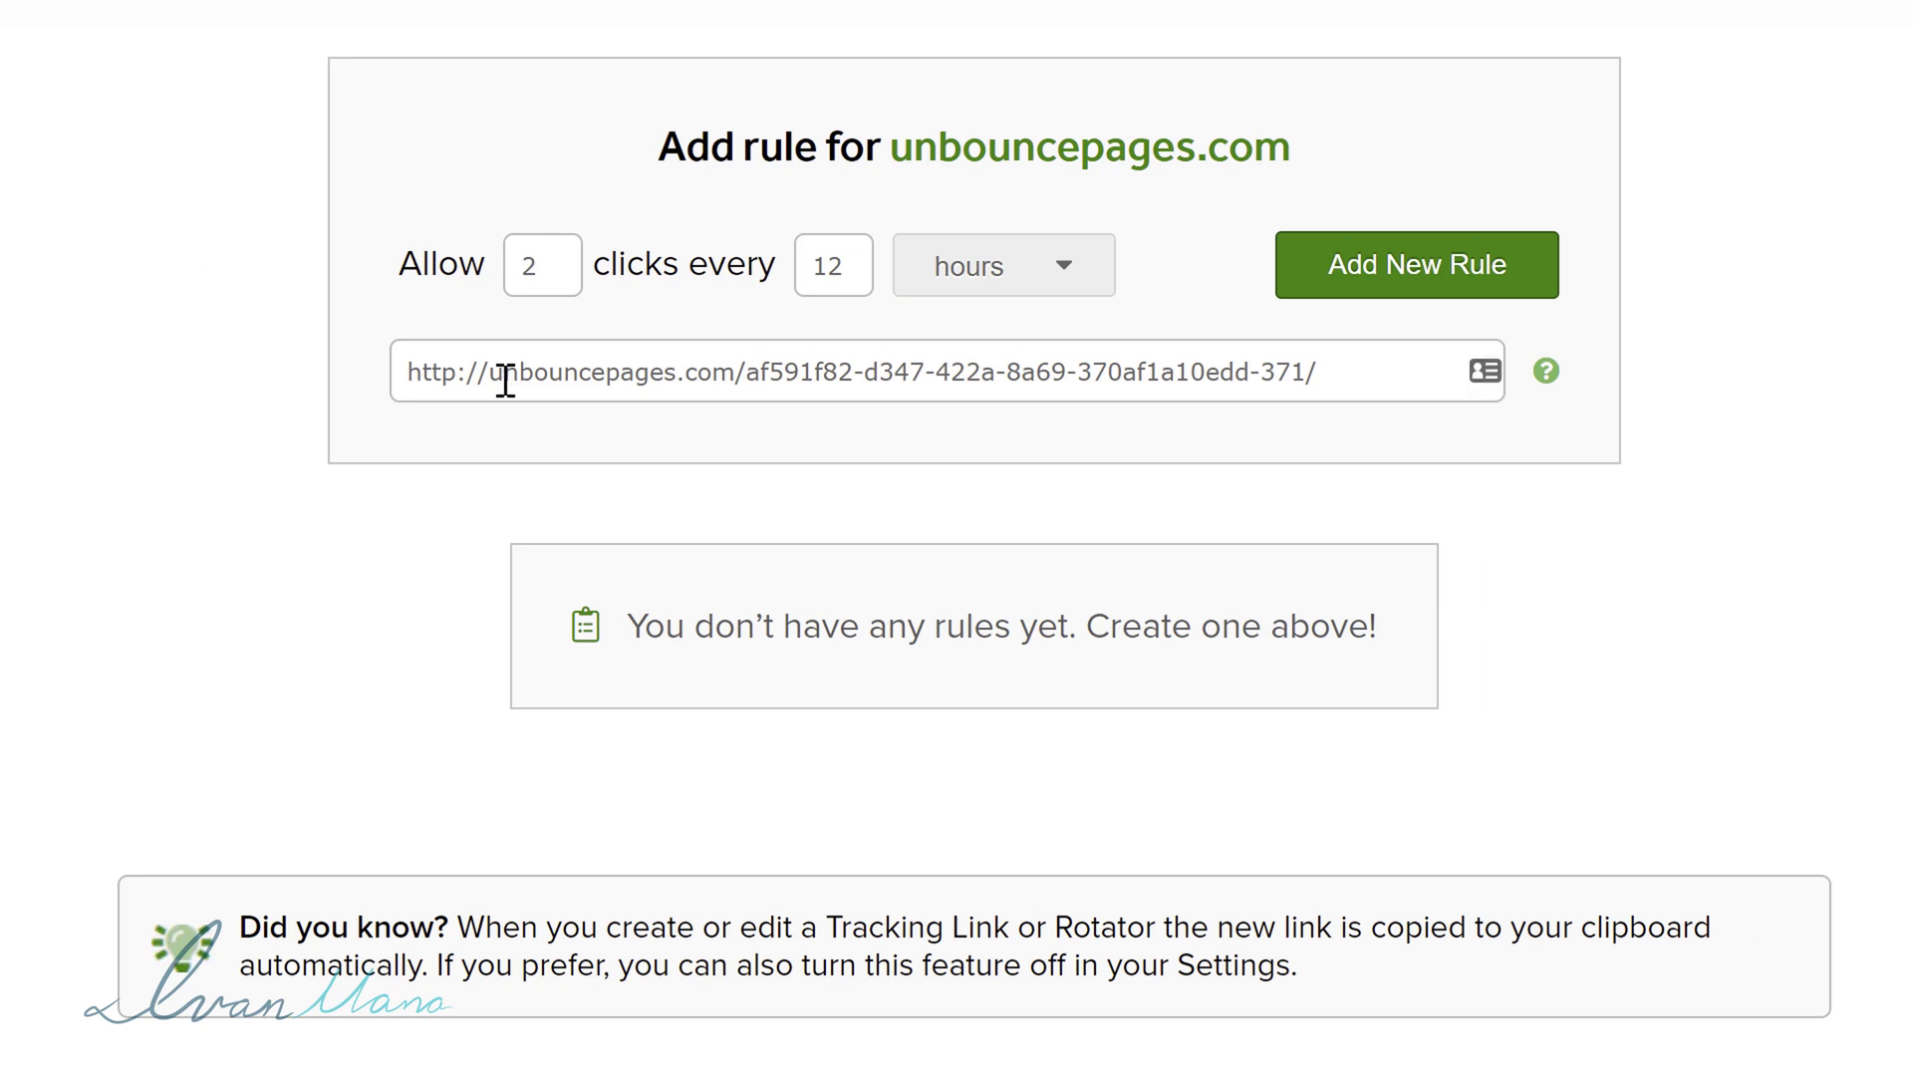
drag(415, 380, 1335, 358)
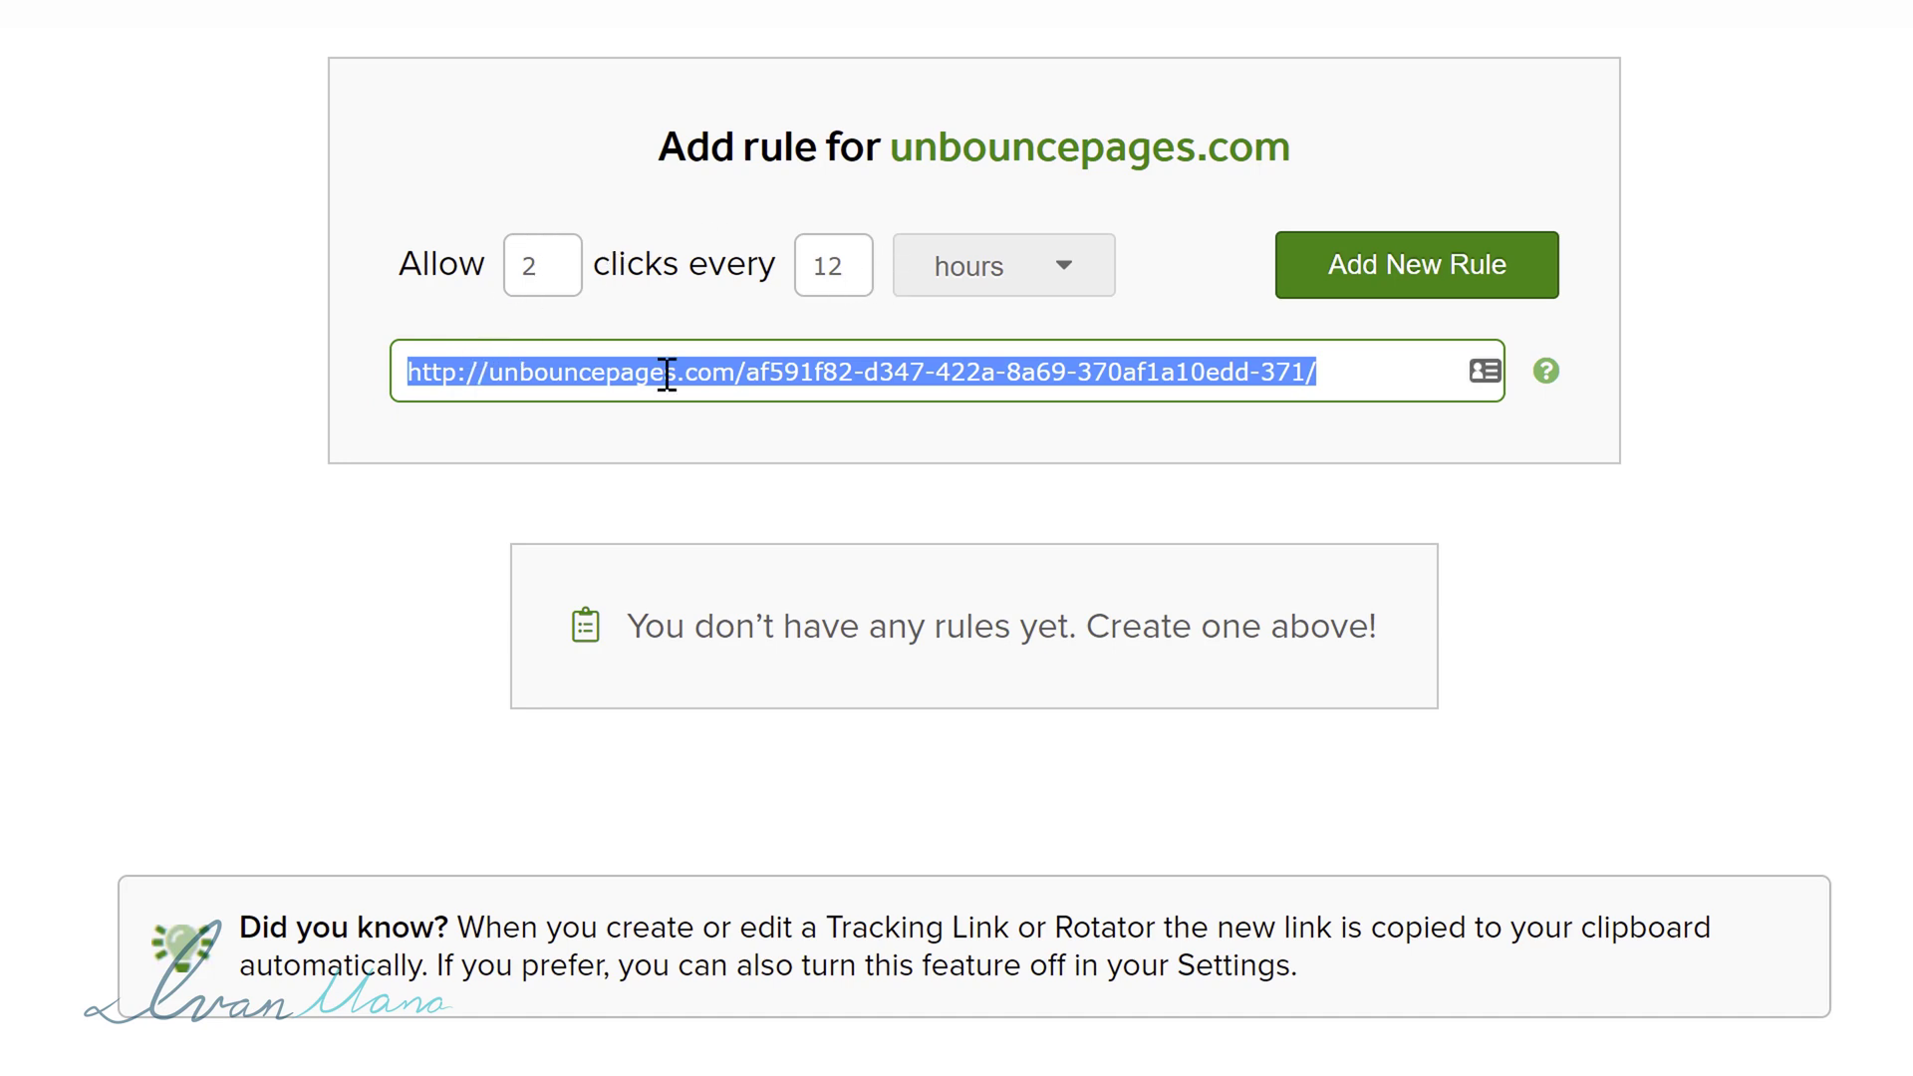
drag(396, 377, 1348, 382)
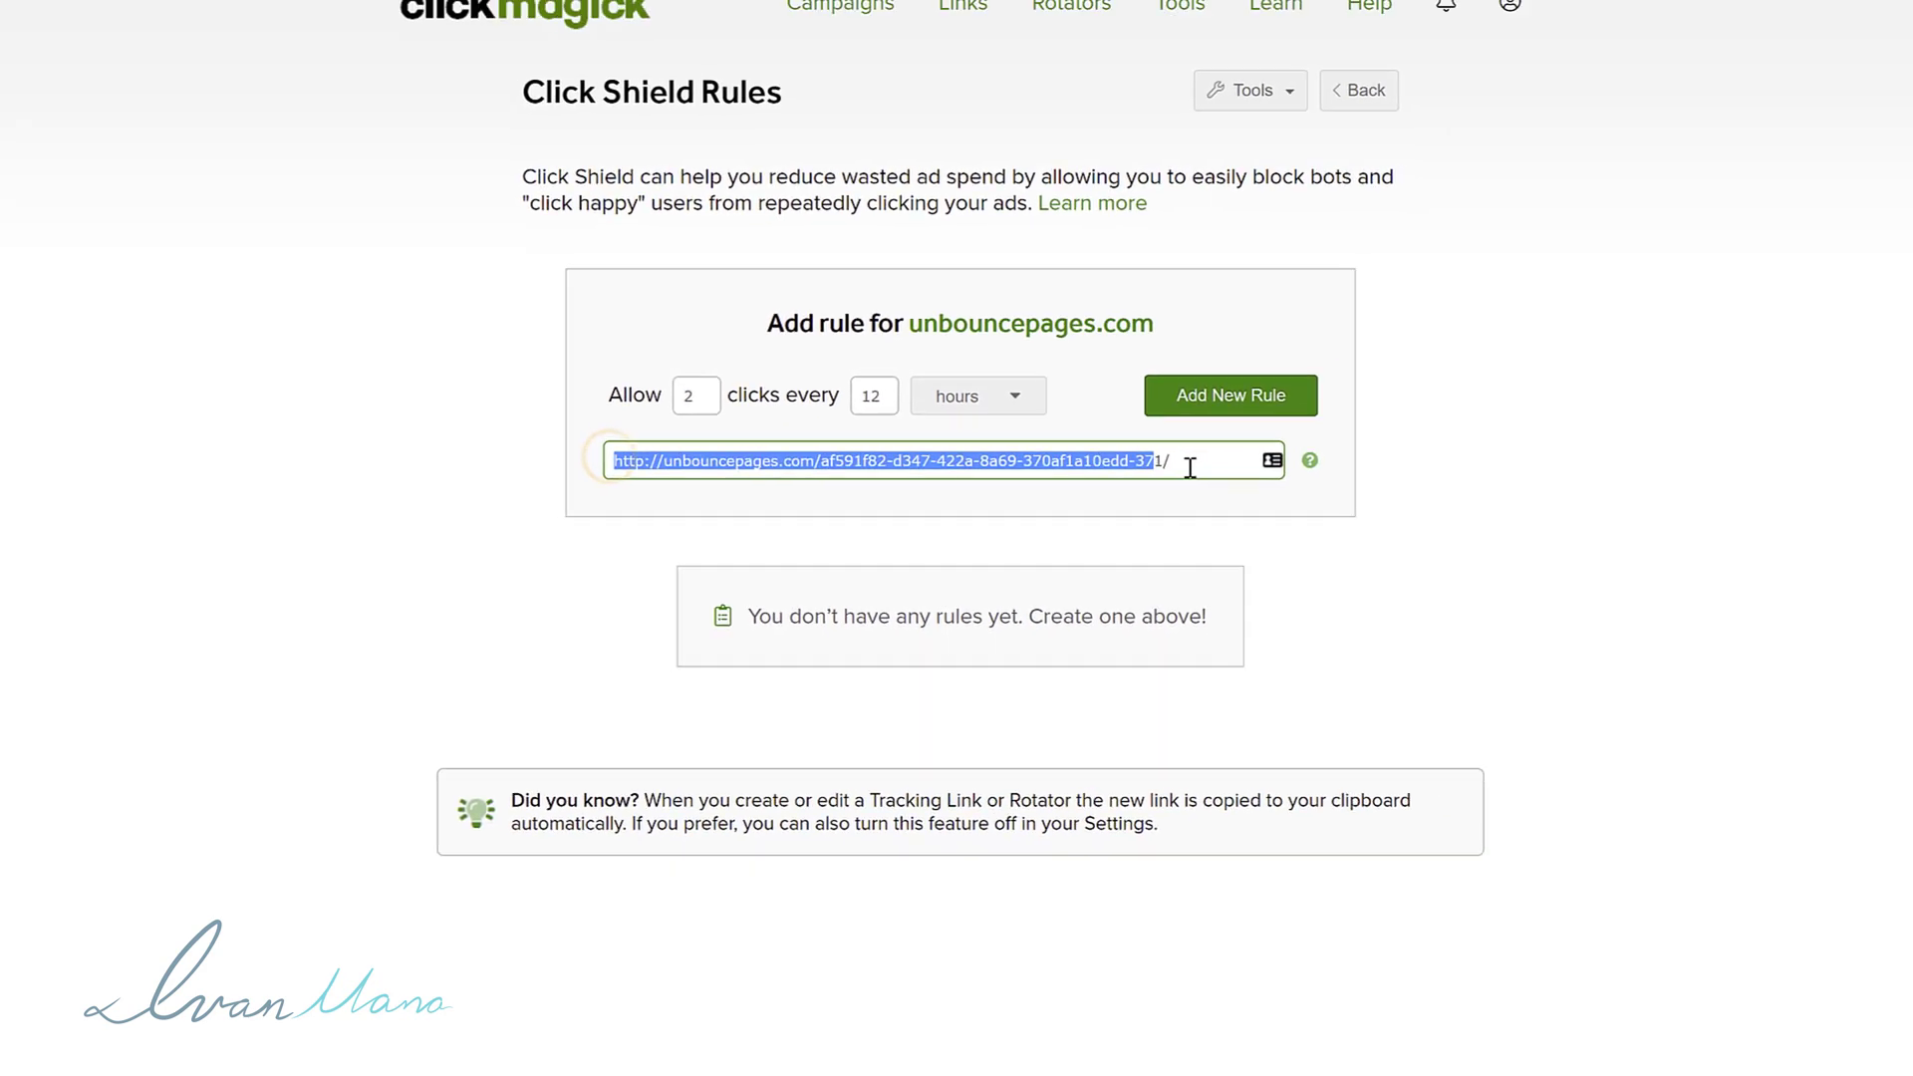
click(836, 17)
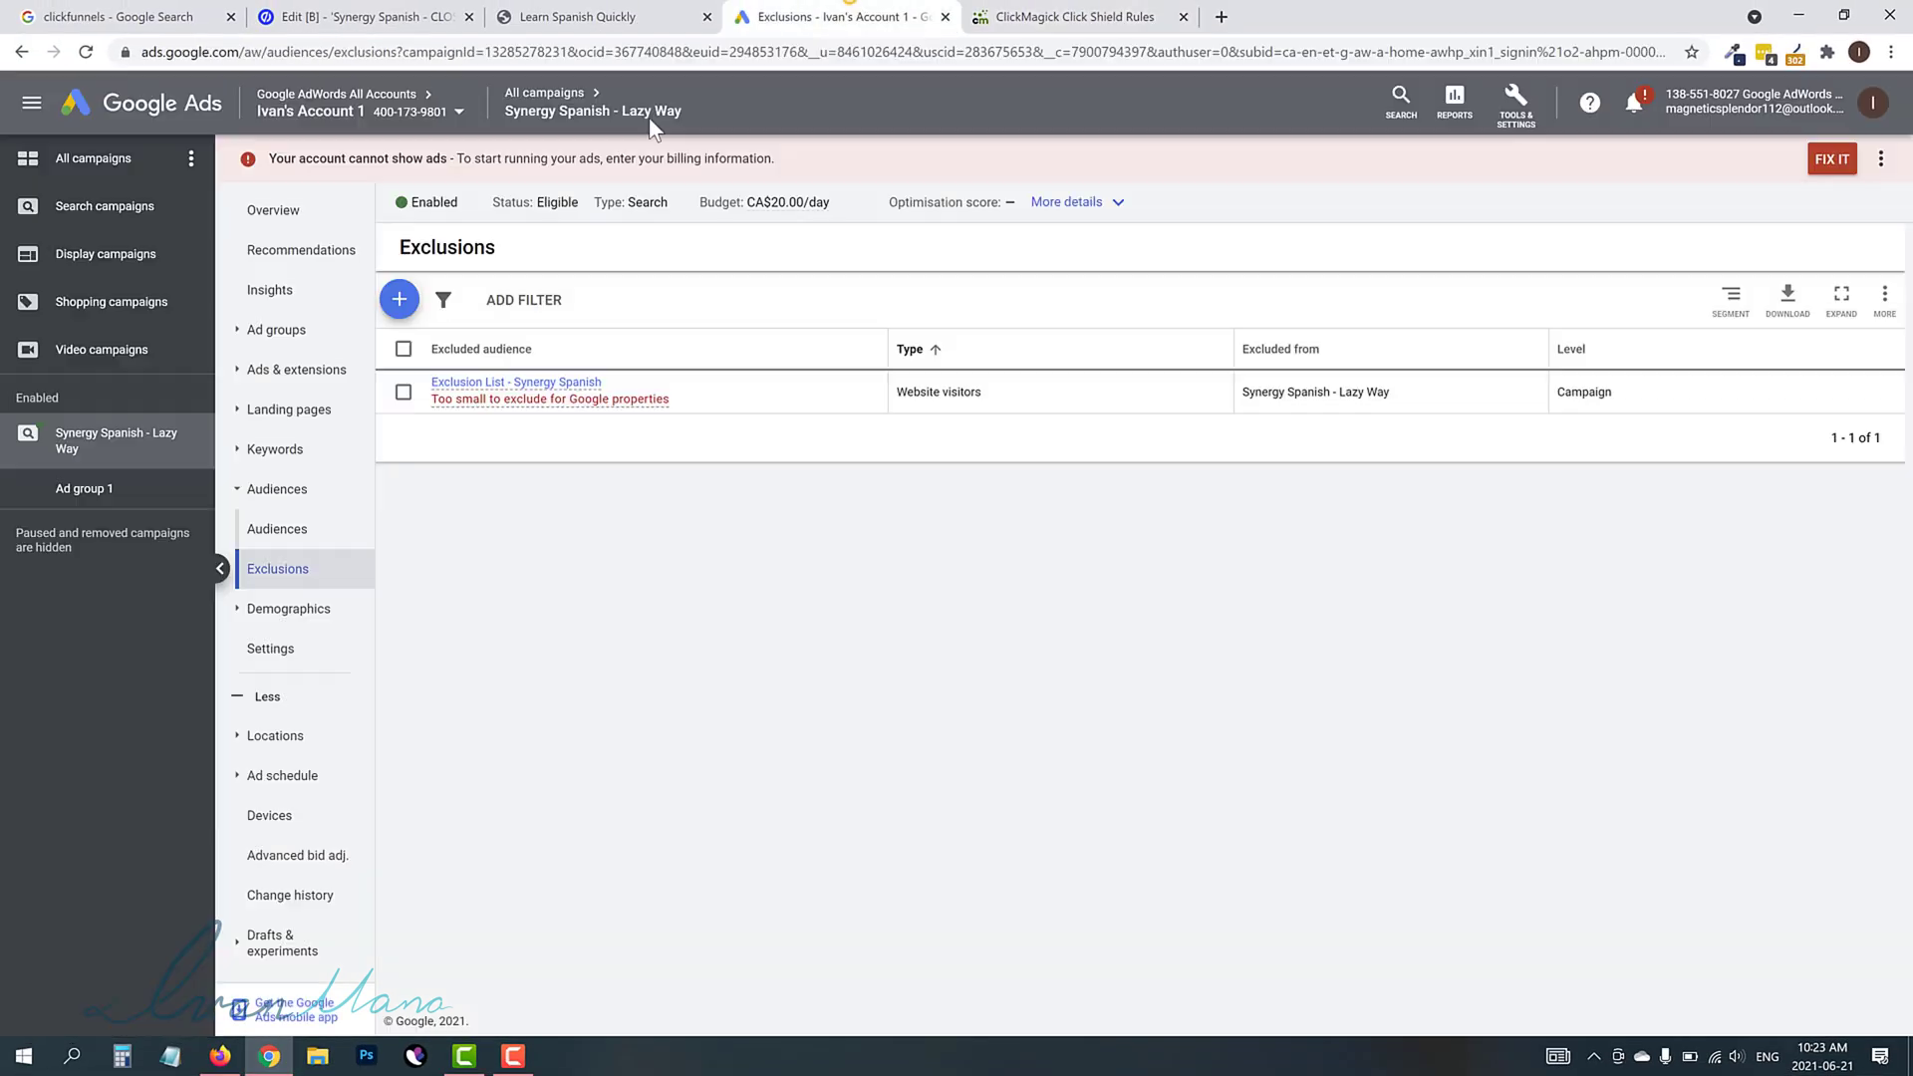
click(1515, 103)
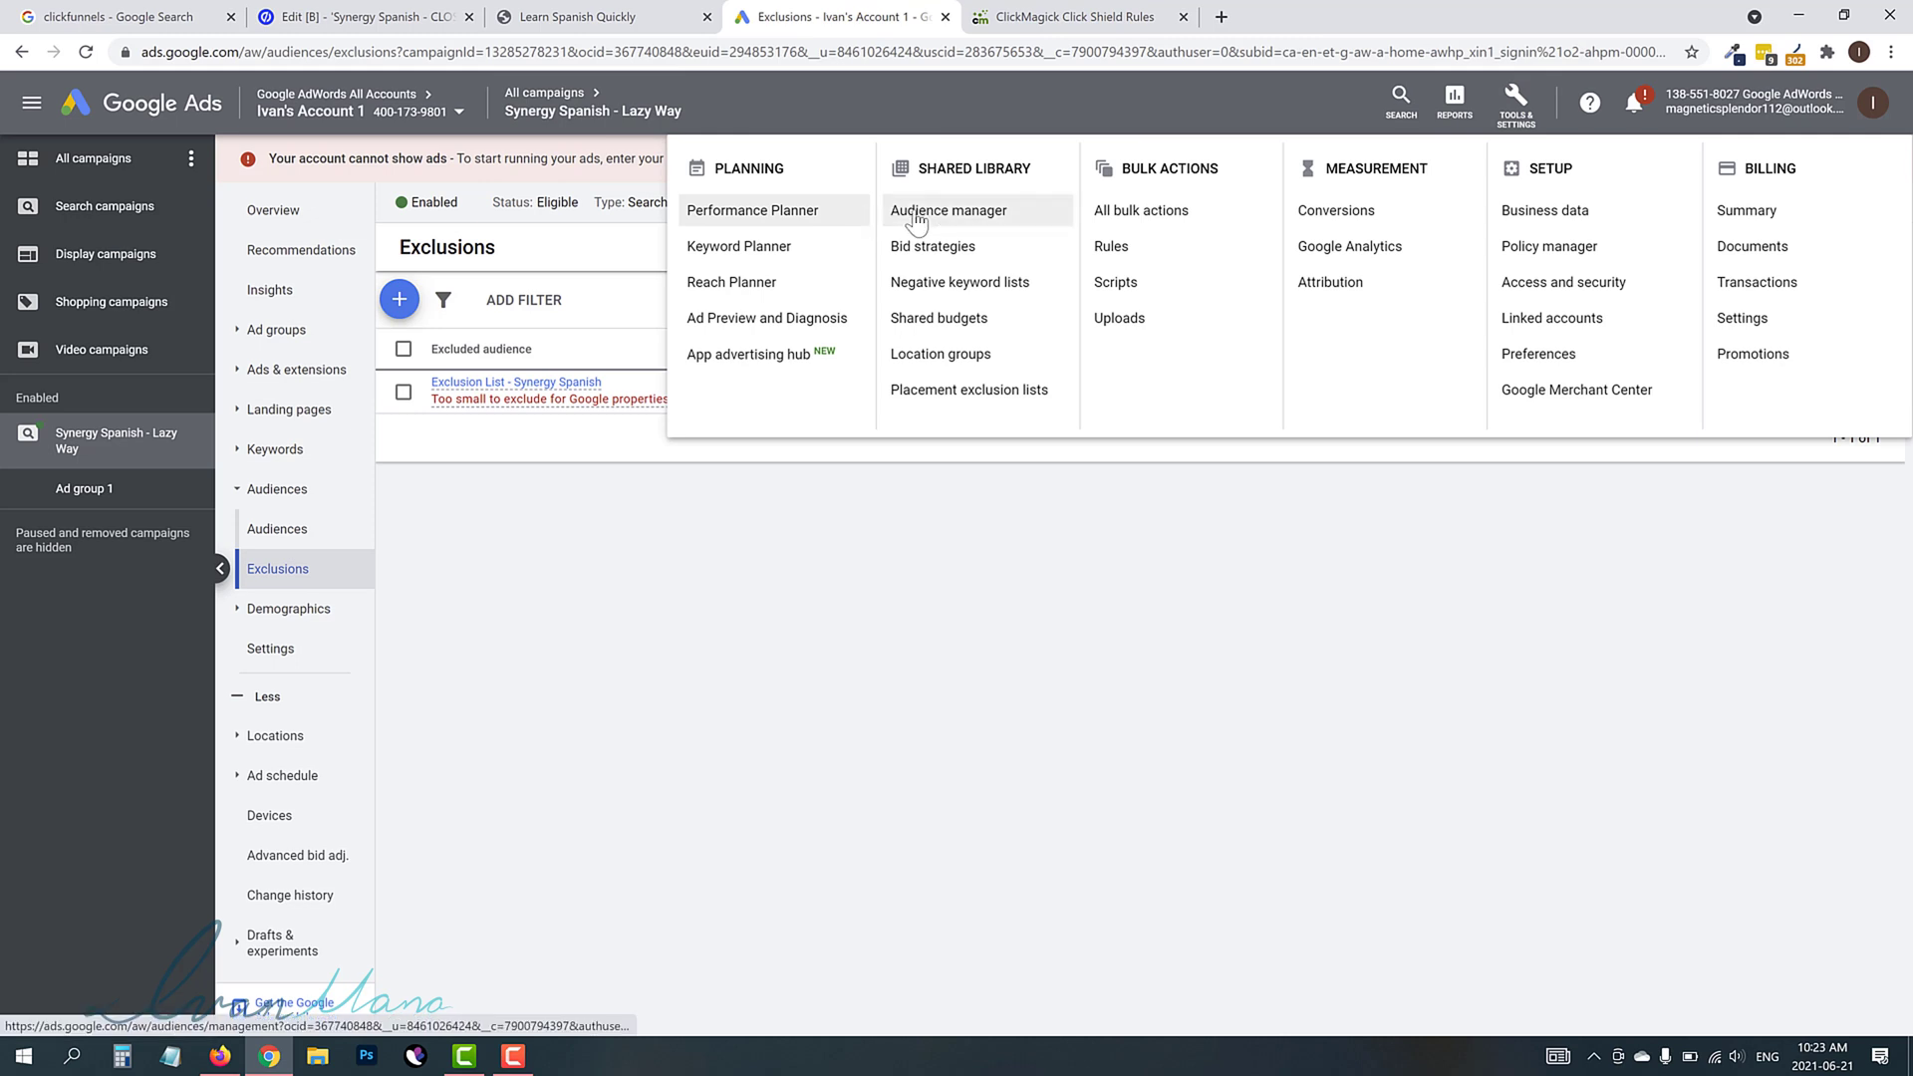
click(735, 569)
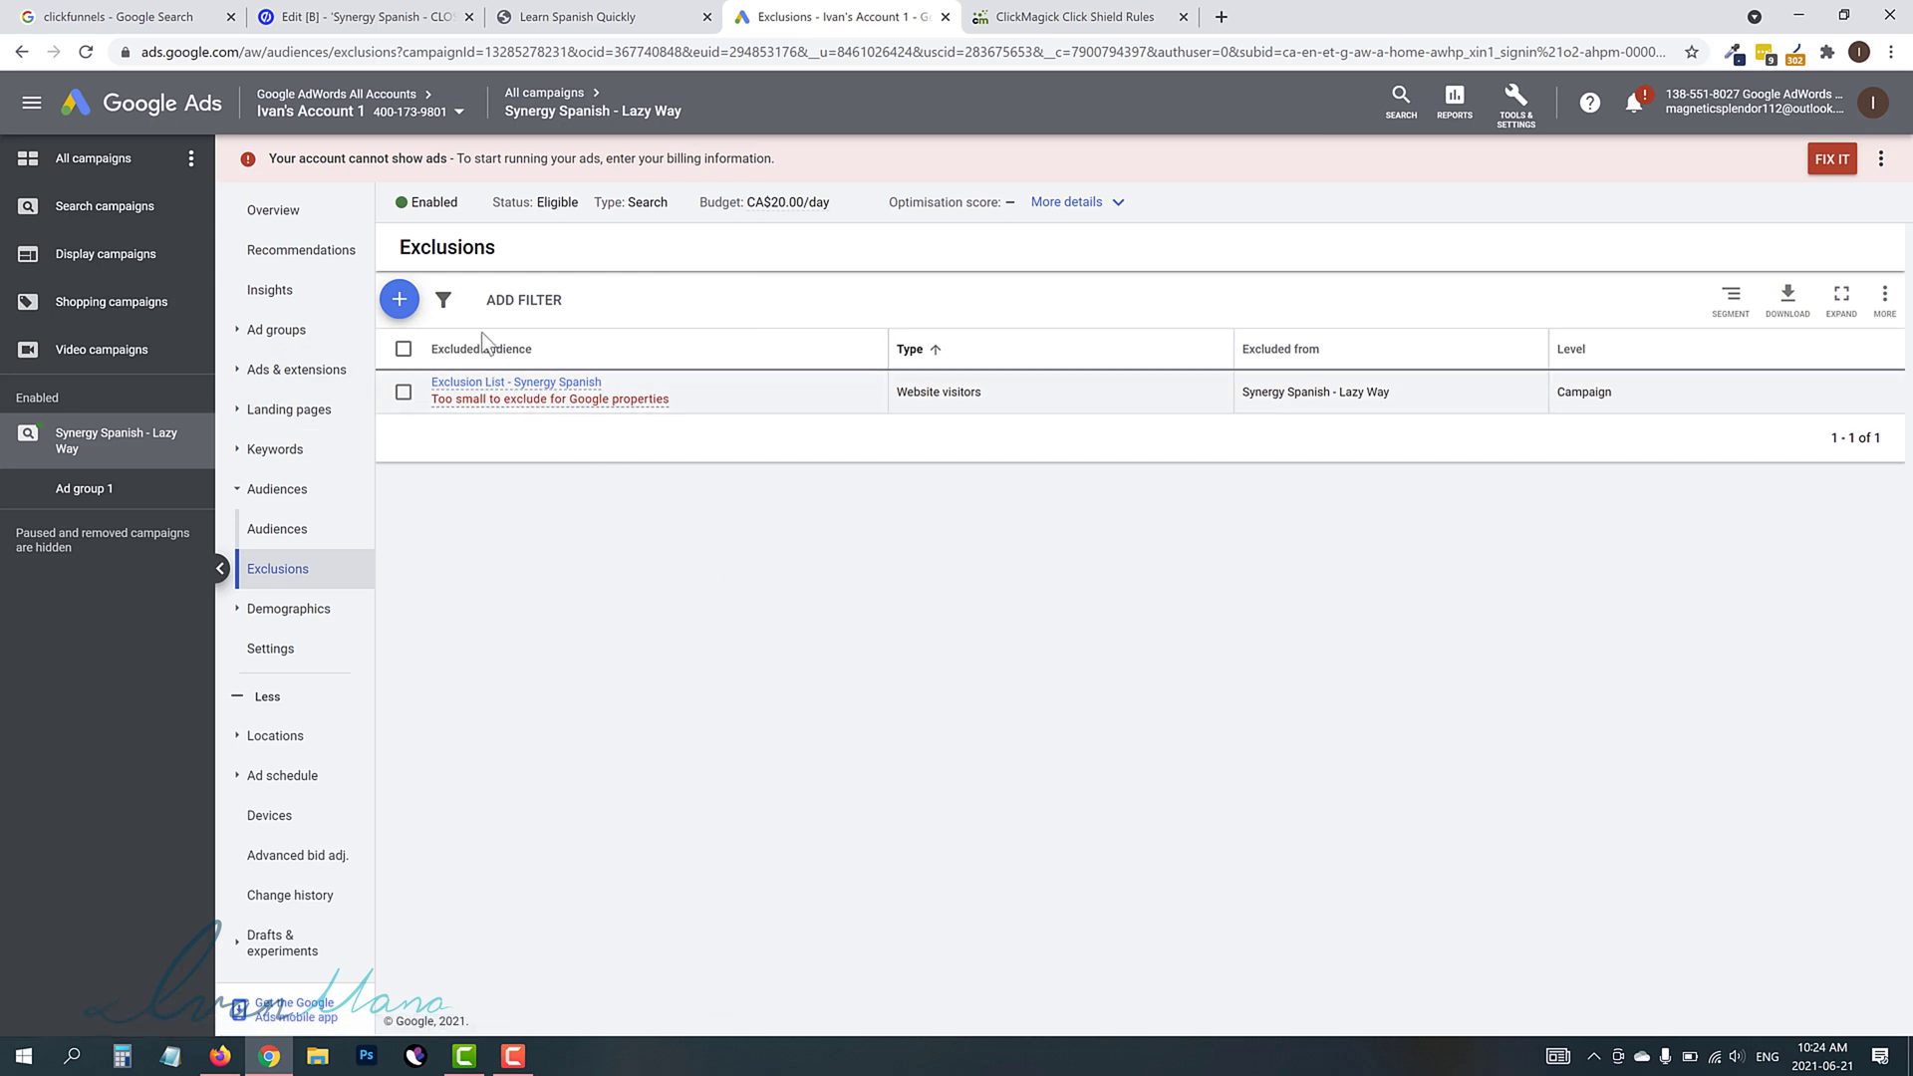
click(497, 499)
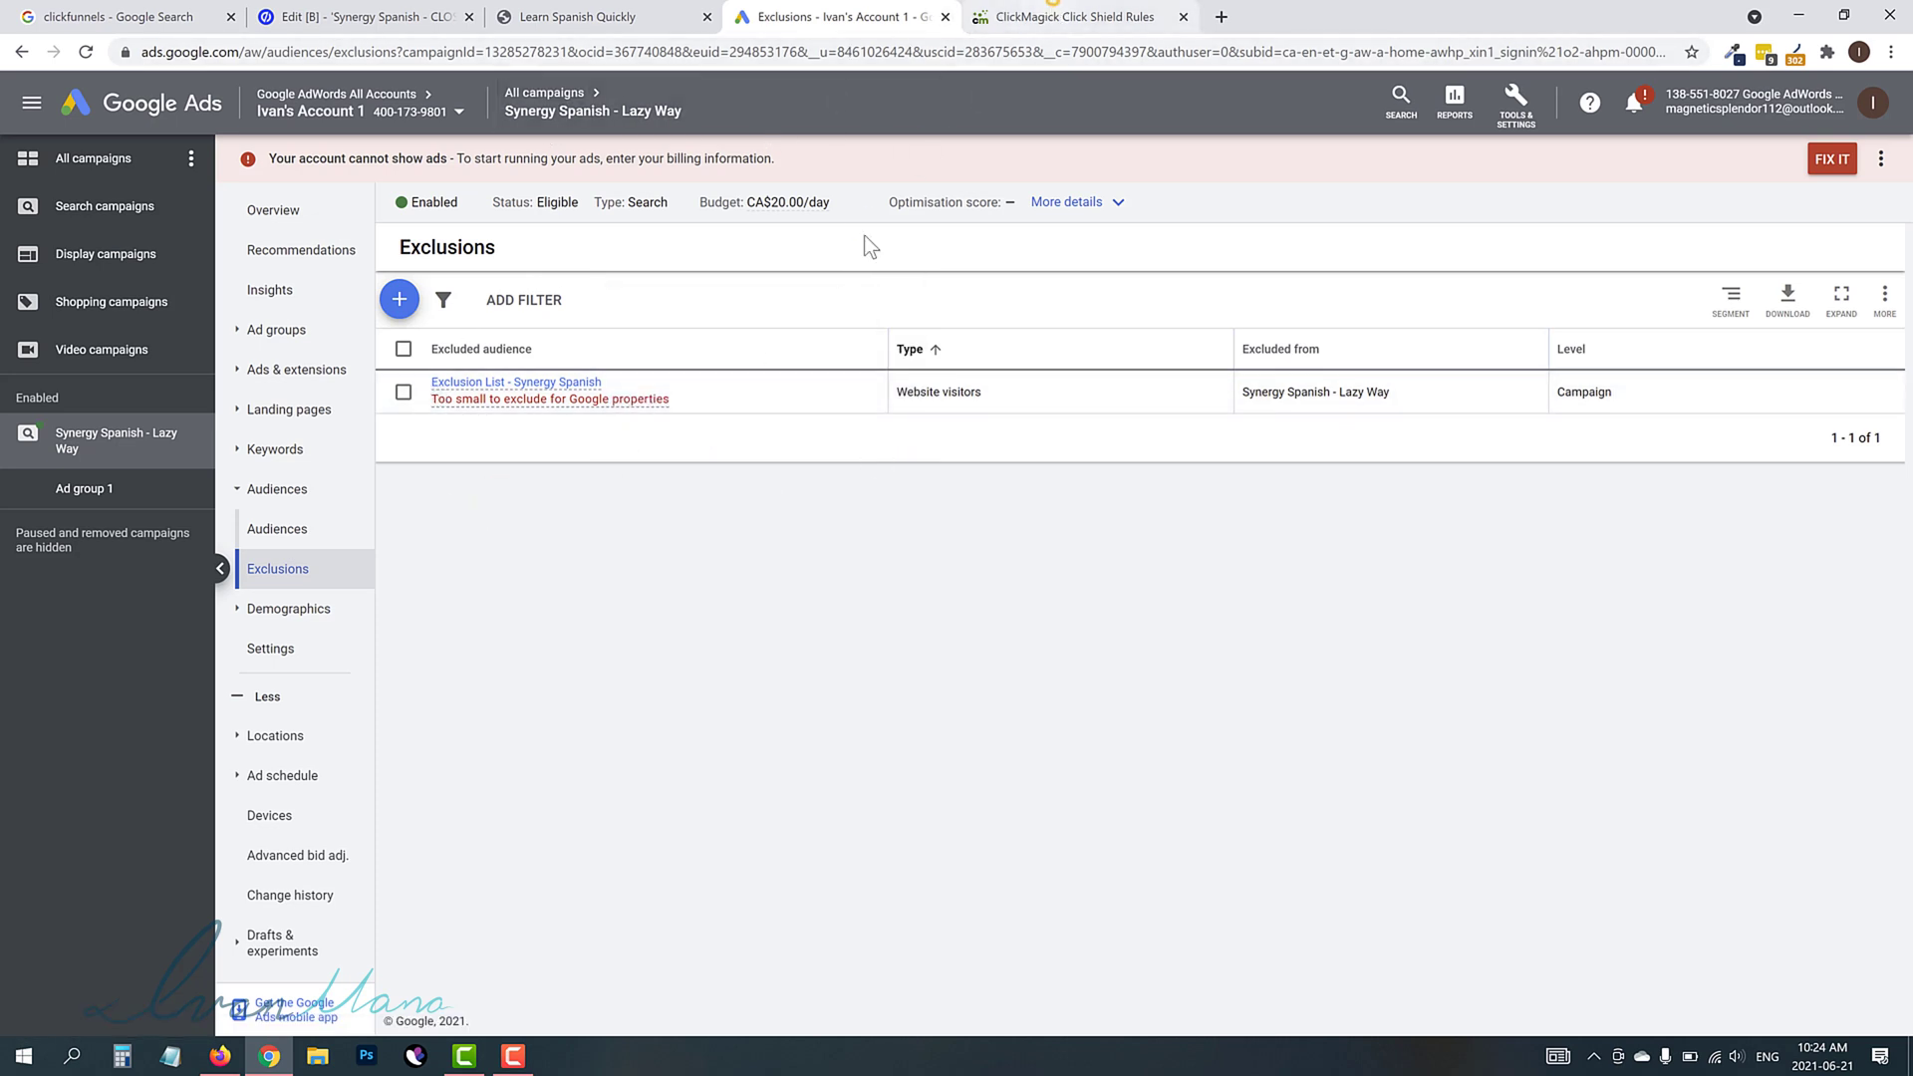
click(1074, 17)
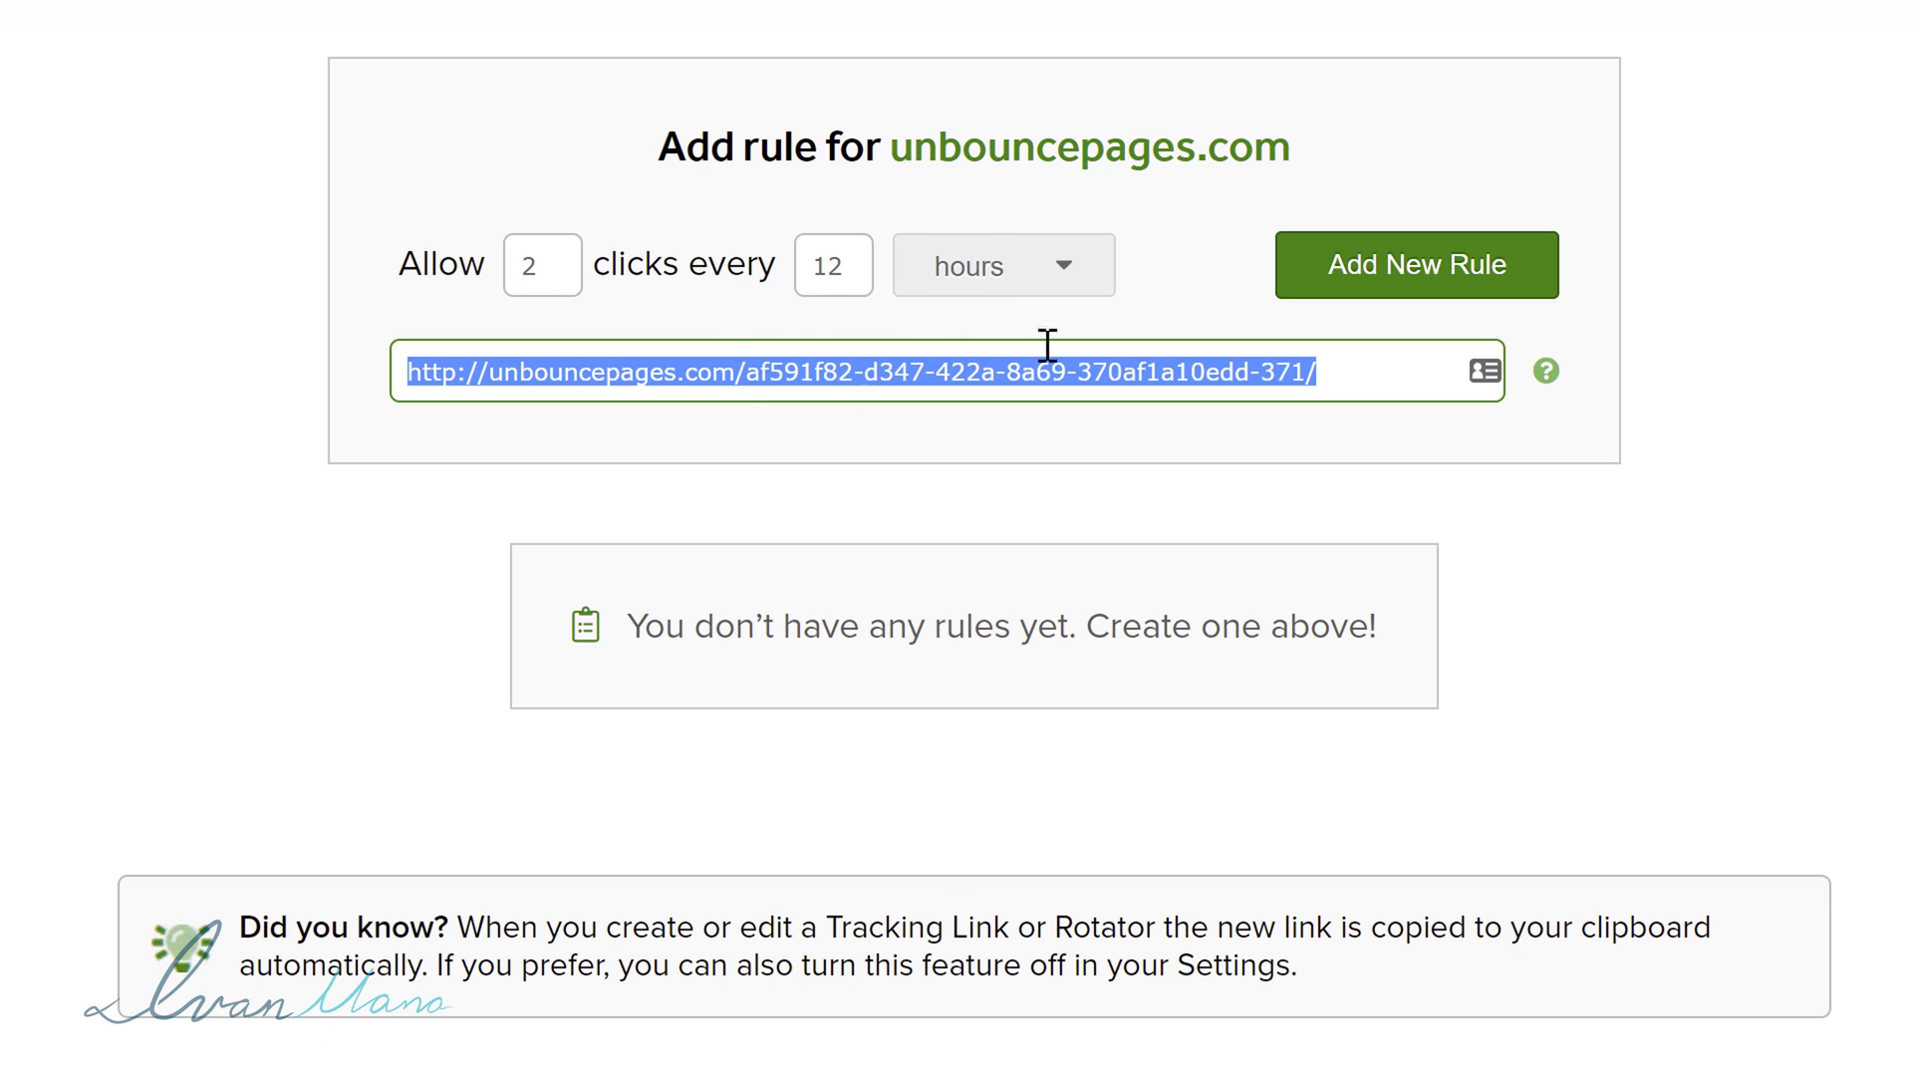
Save the 2-clicks-every-12-hours rule and paste the exclusion page URL into a new rule.
click(1423, 254)
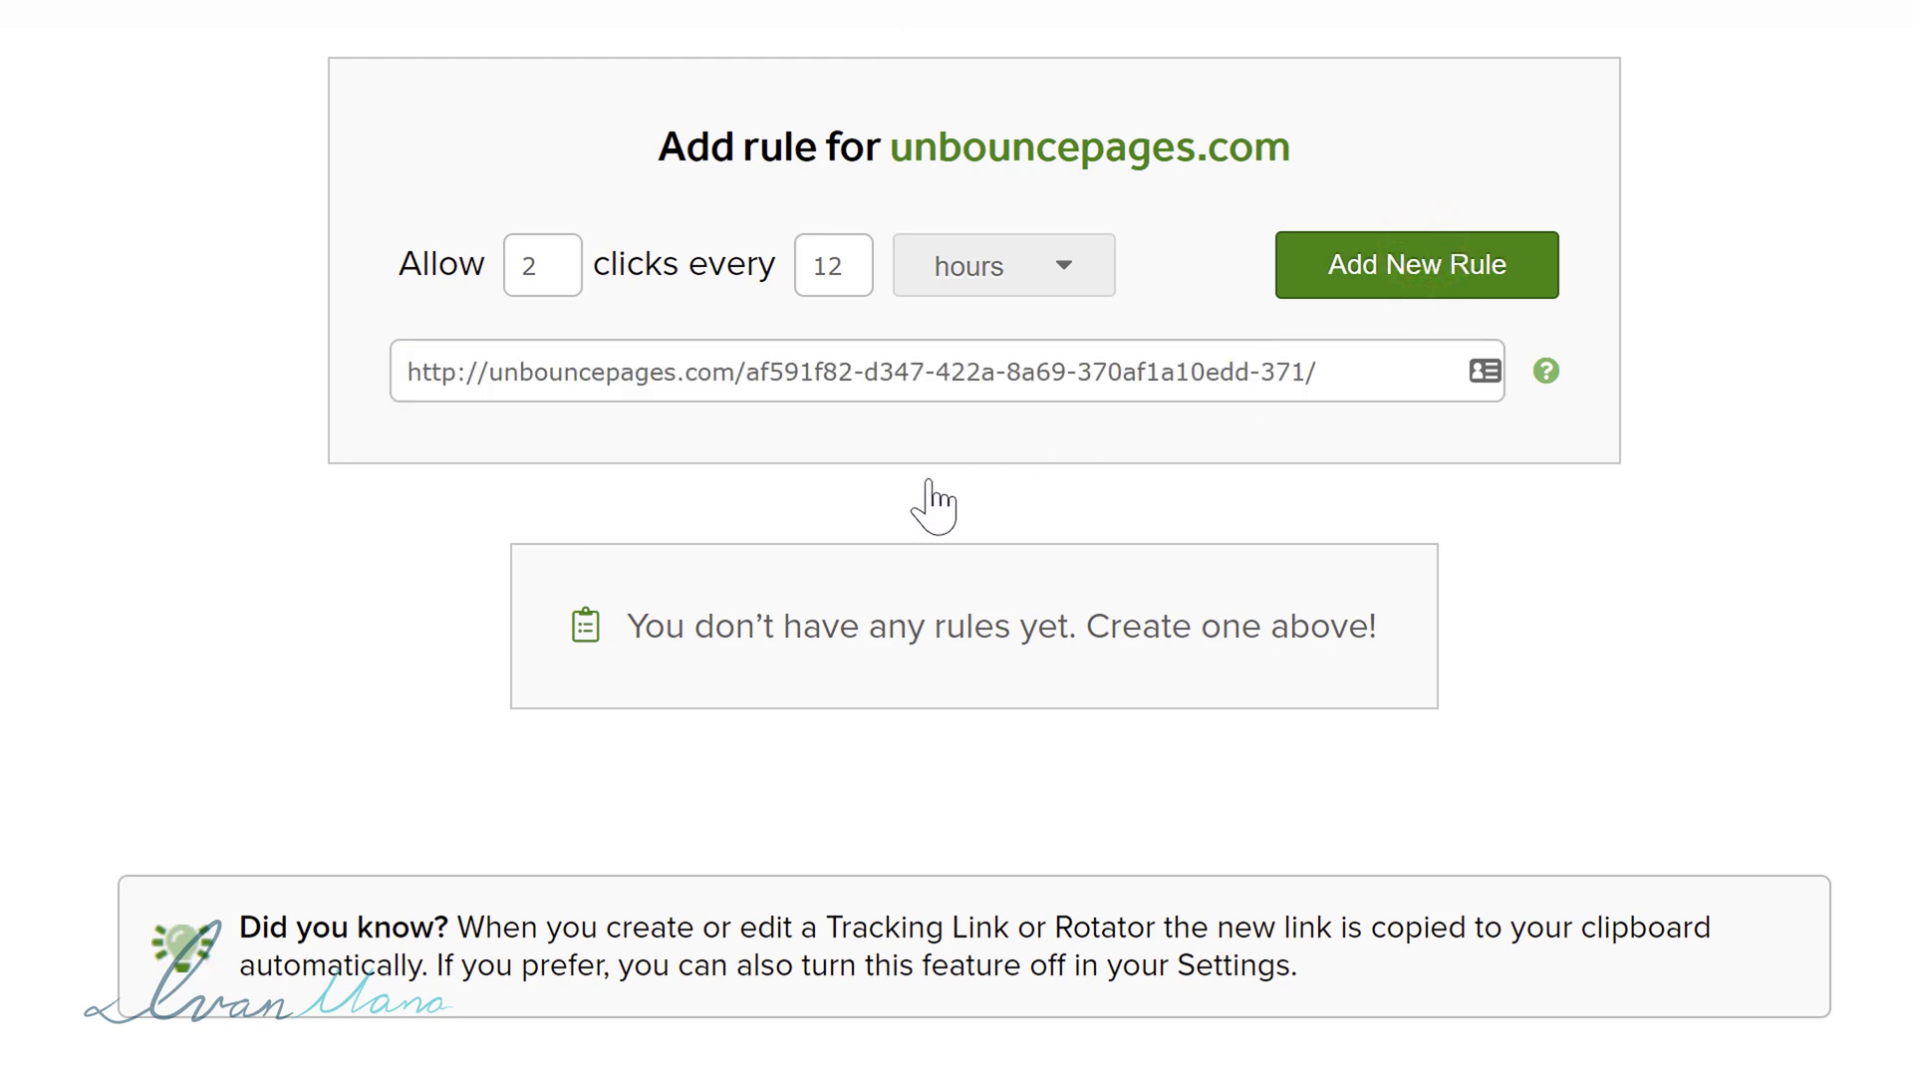
click(750, 616)
drag(1021, 650, 936, 727)
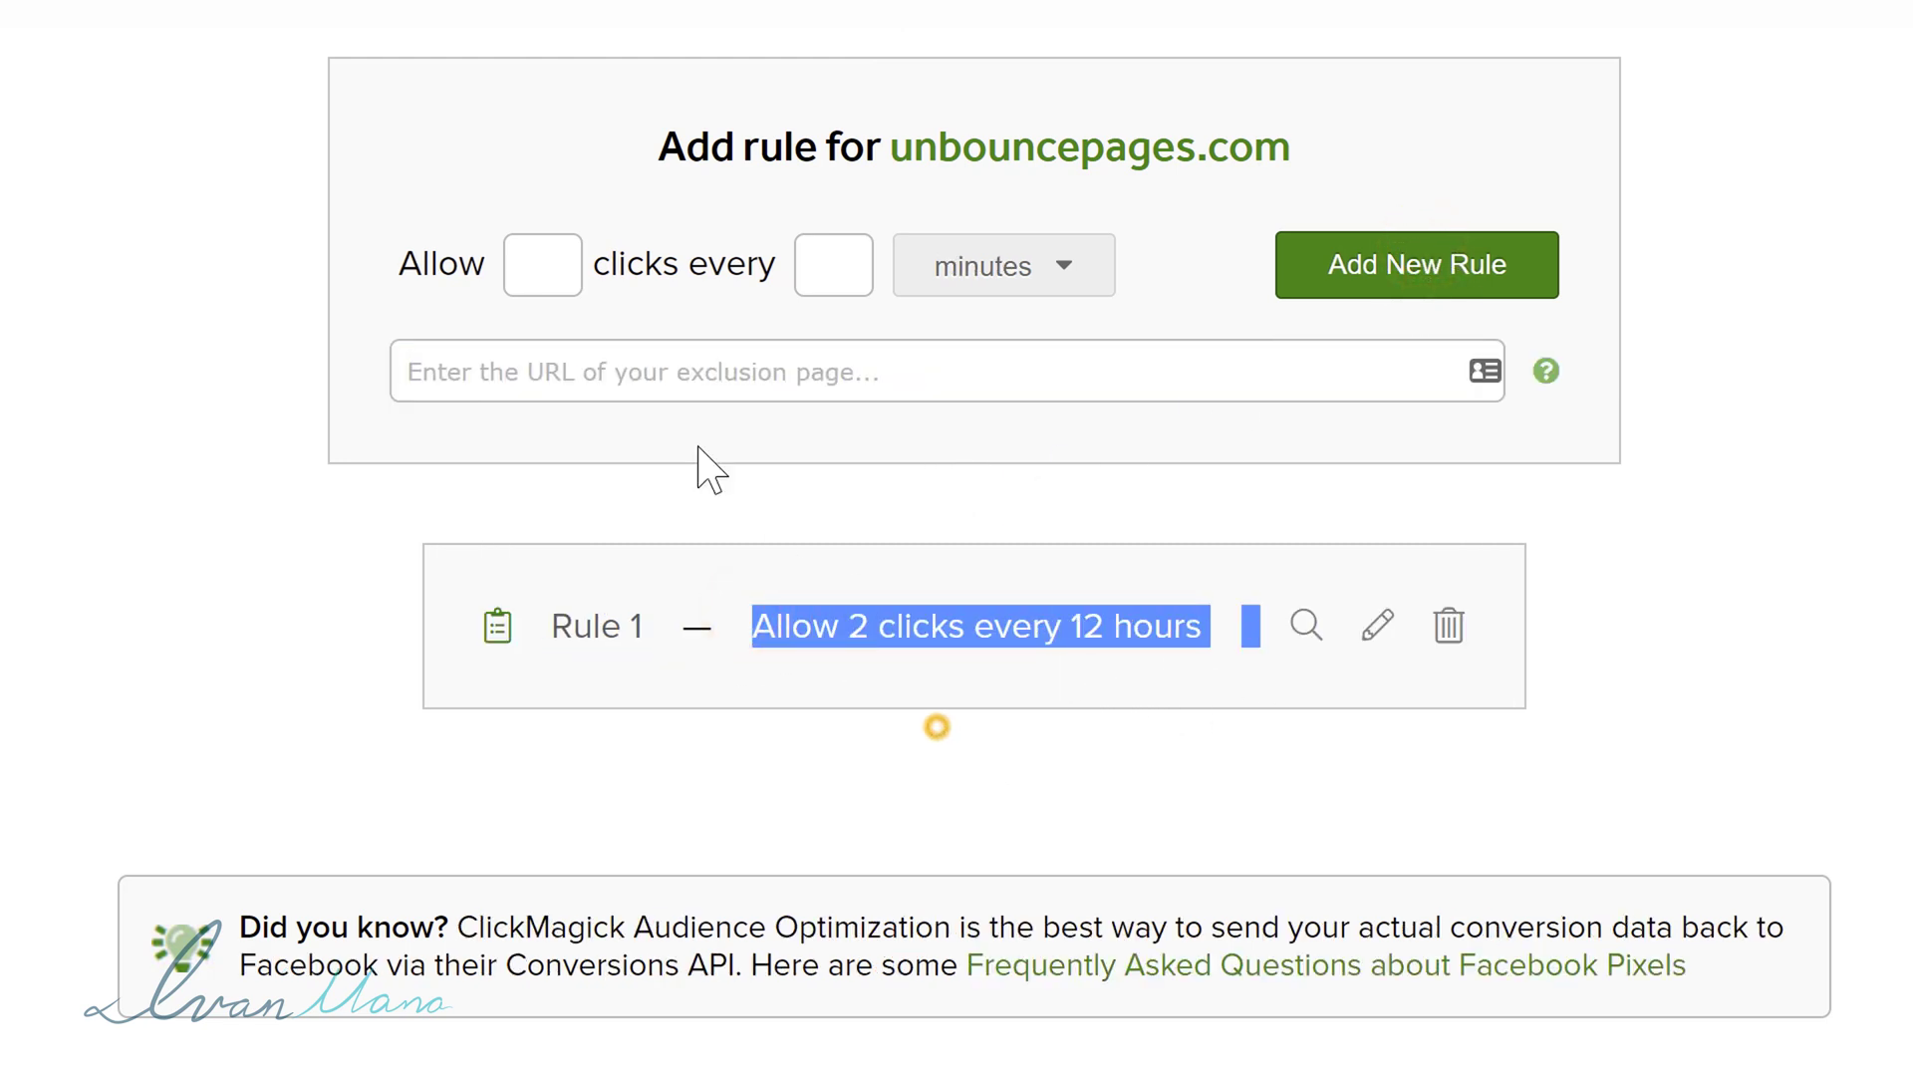
right_click(654, 375)
click(779, 703)
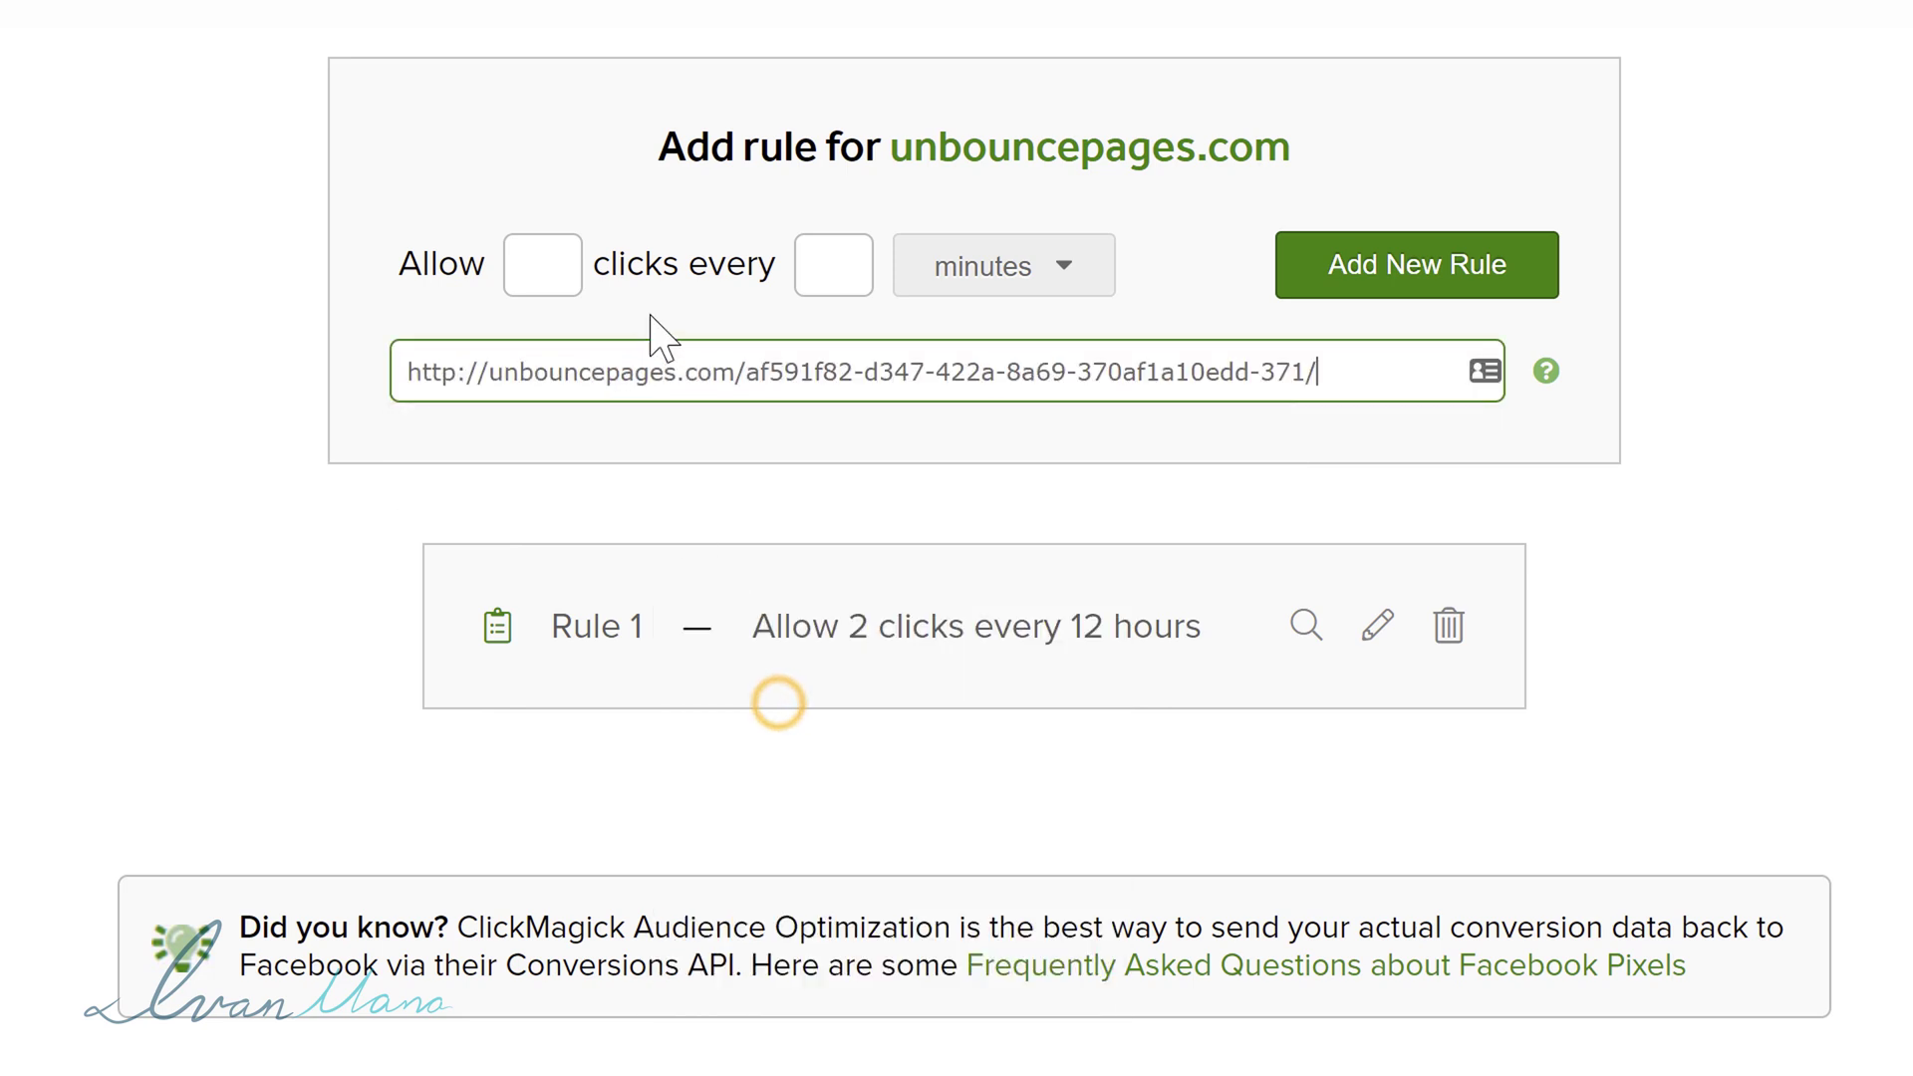
Set the new rule to allow 1 click every 30 minutes and add it.
click(545, 269)
text(1)
click(842, 267)
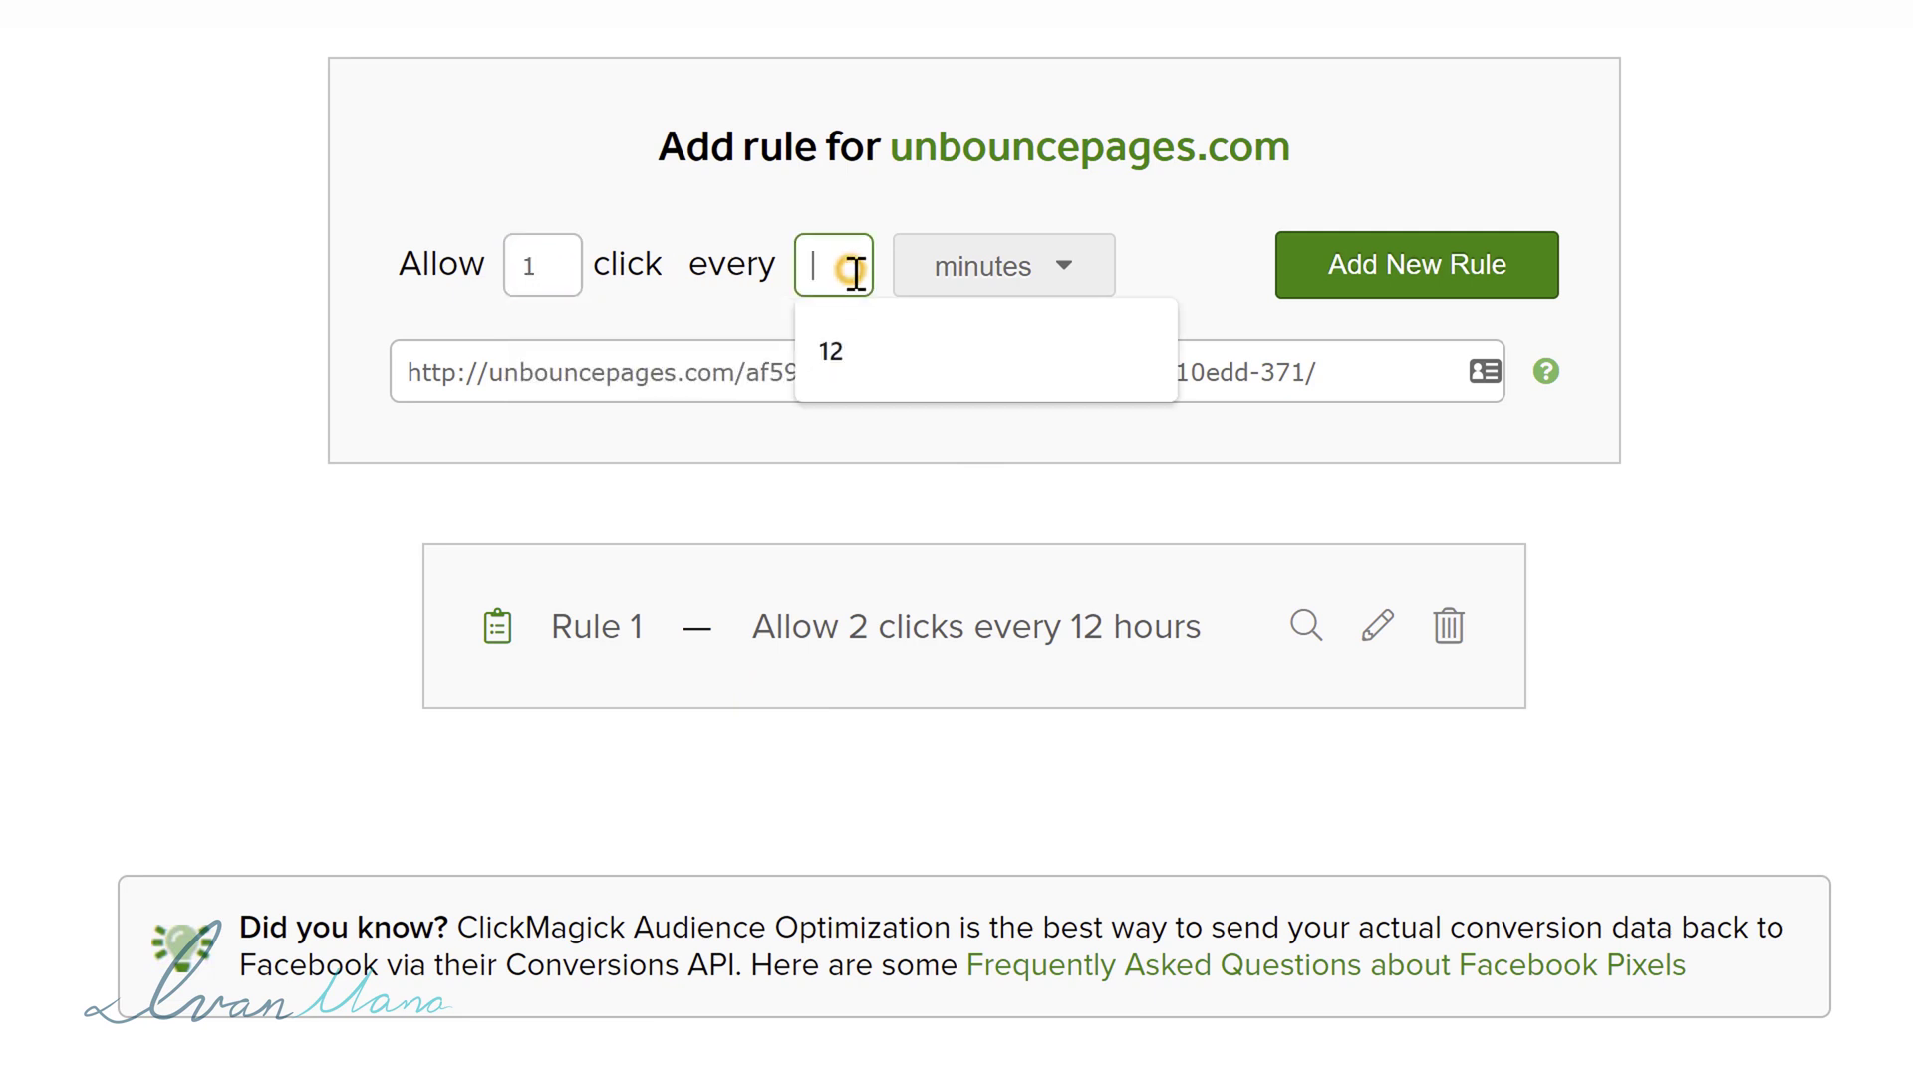
text(30)
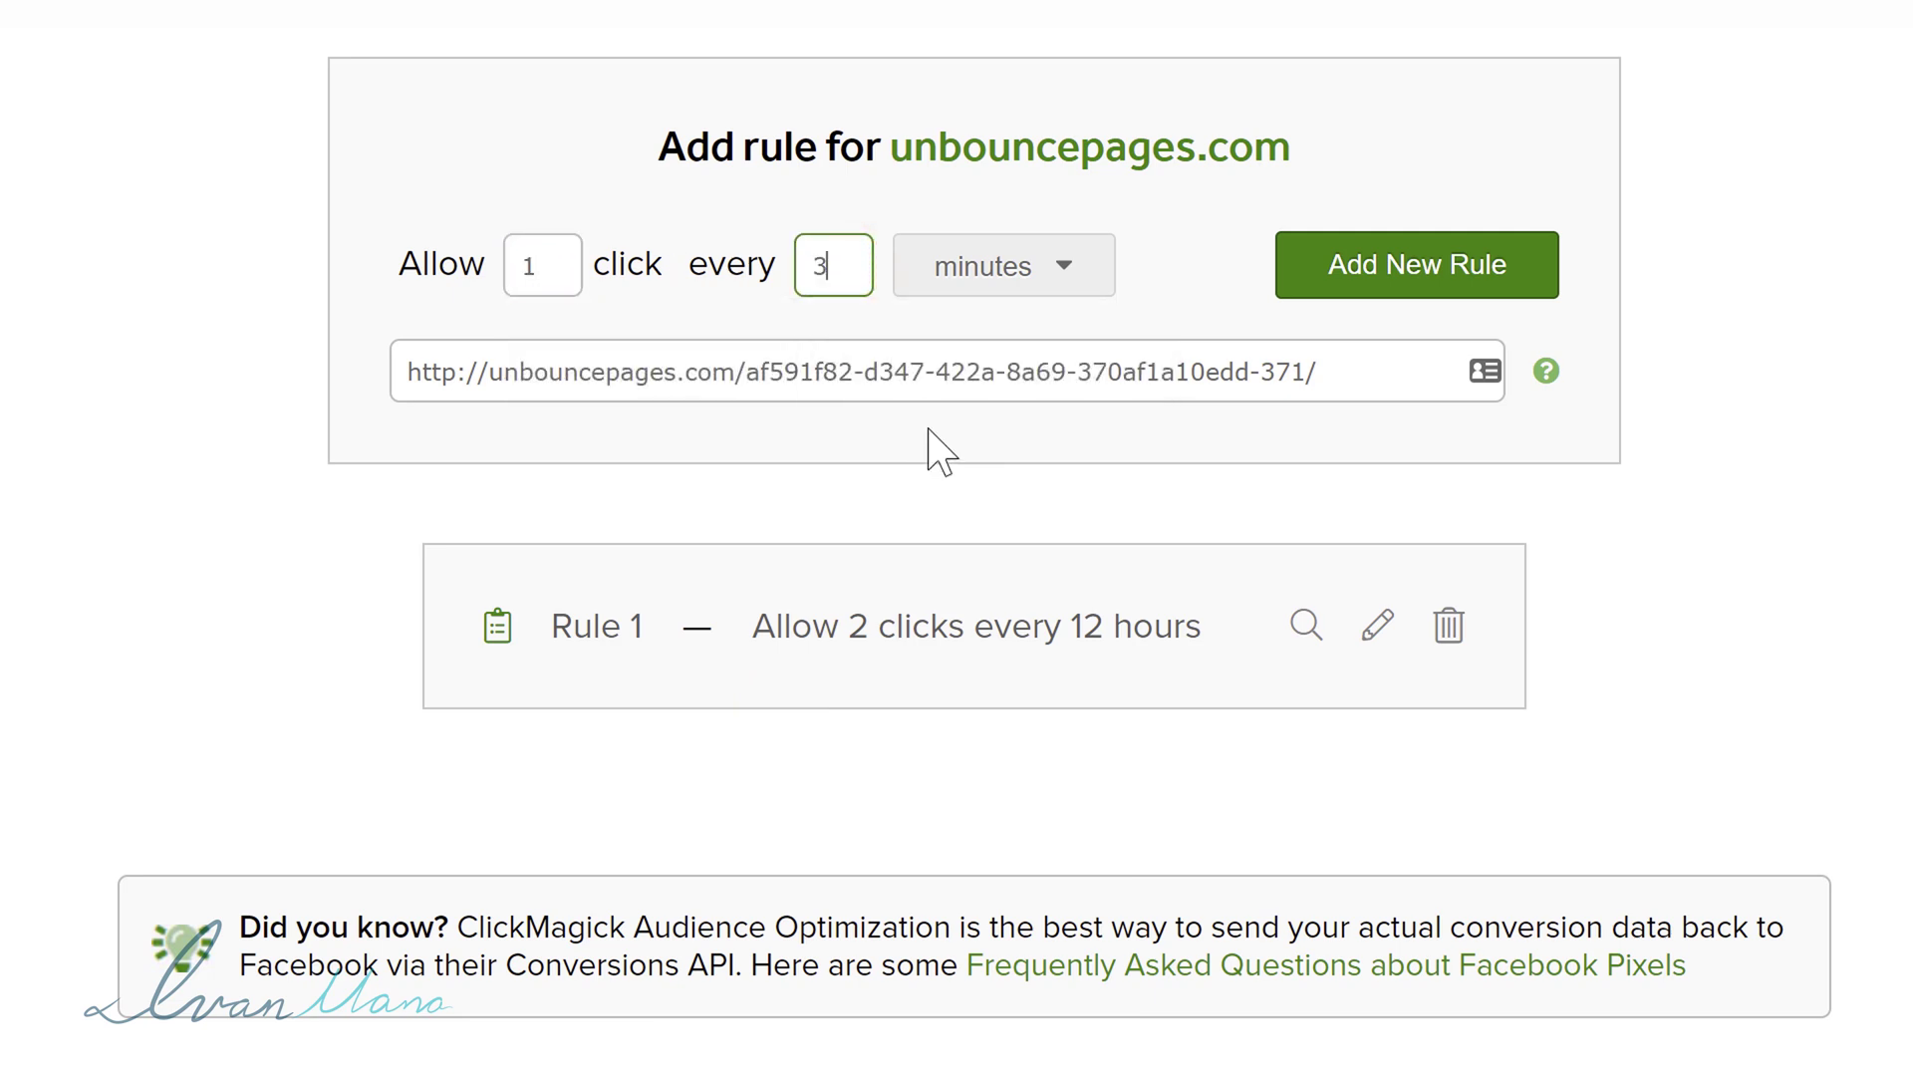
click(78, 391)
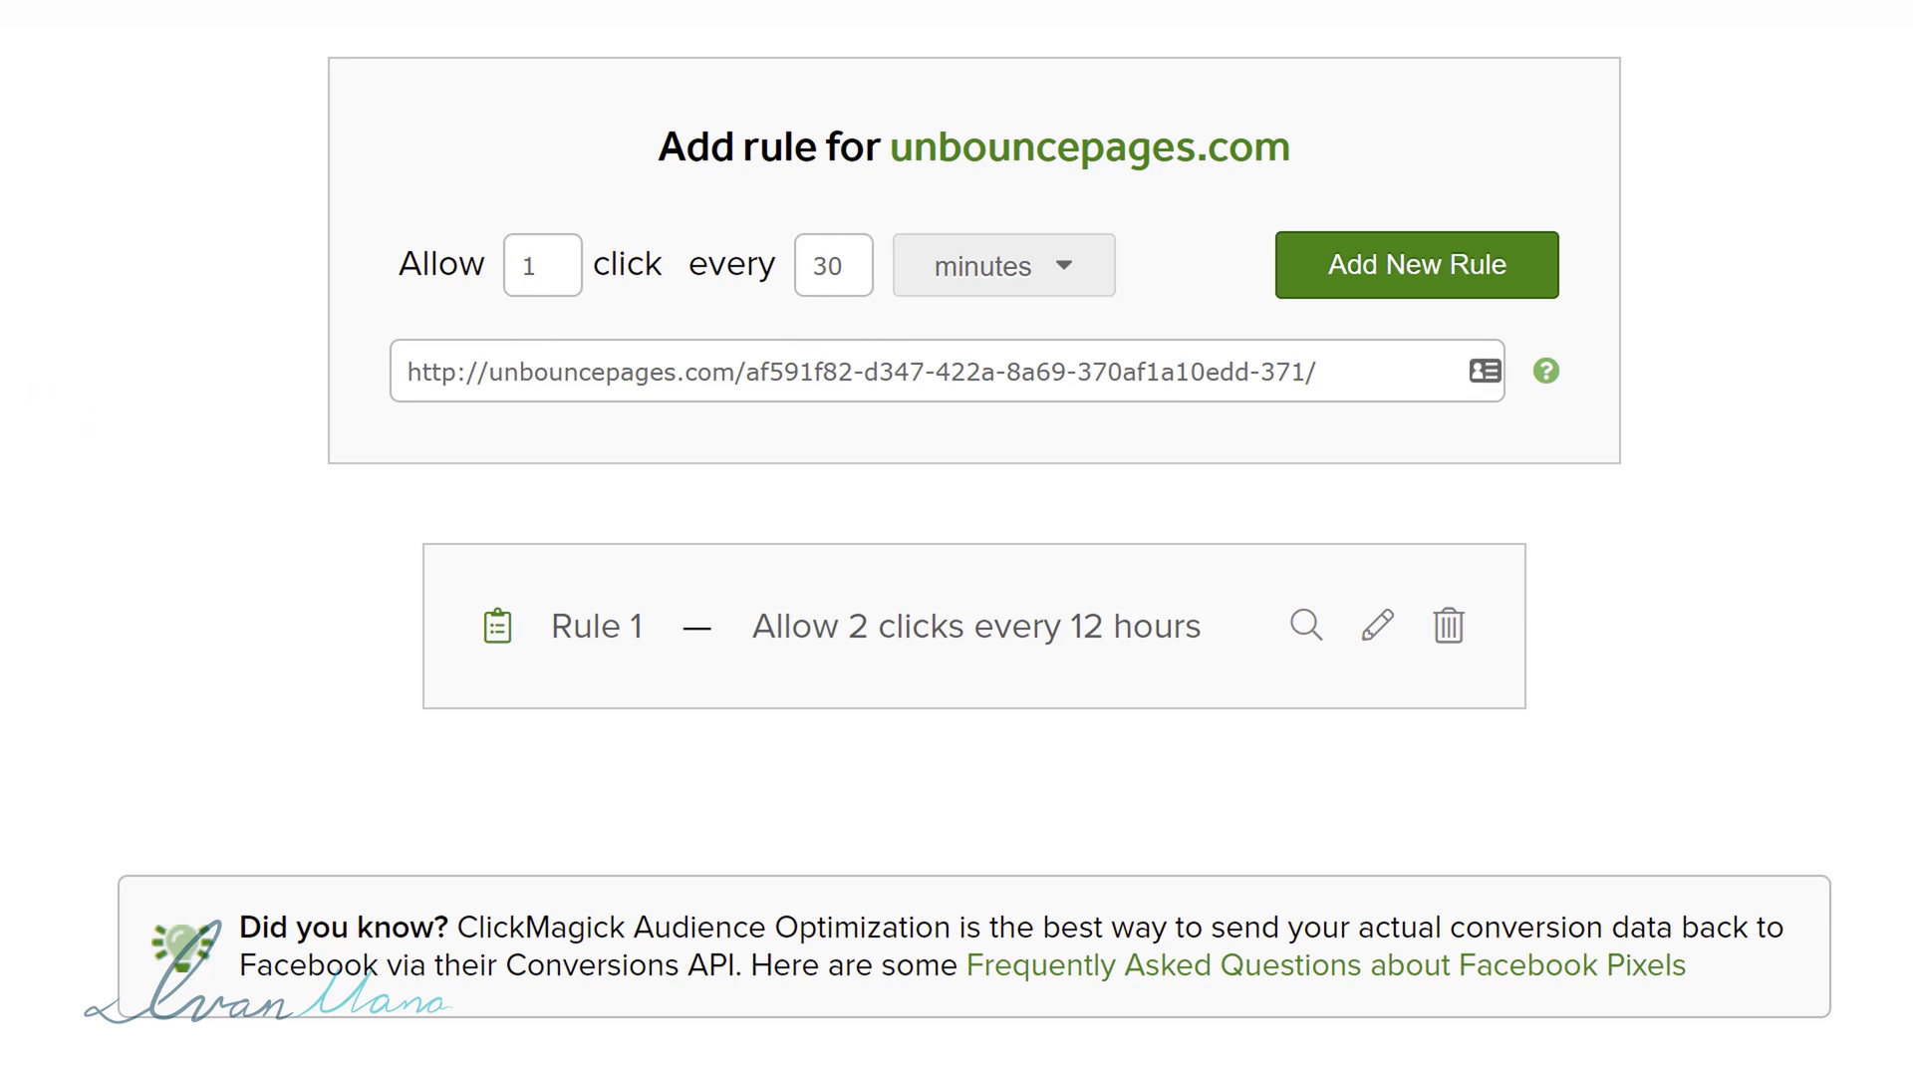
drag(406, 371, 1400, 351)
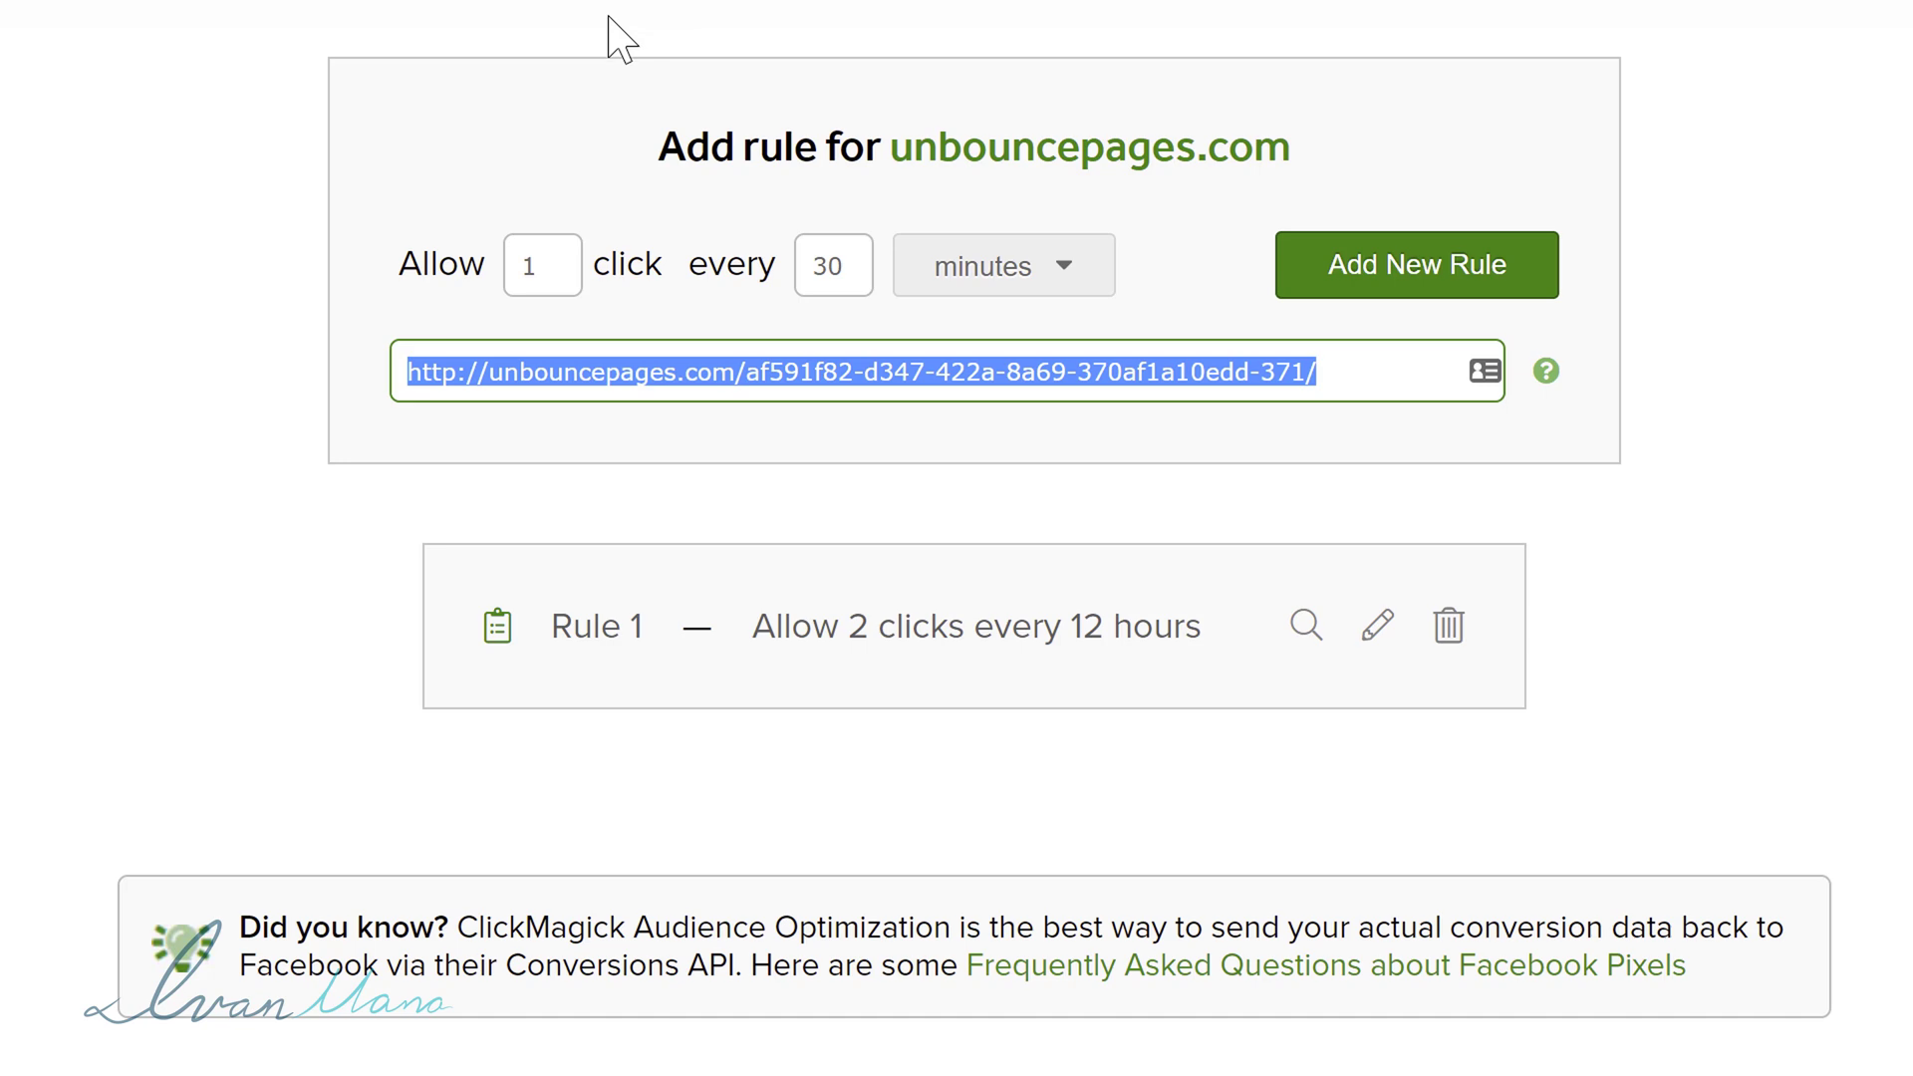
click(1407, 254)
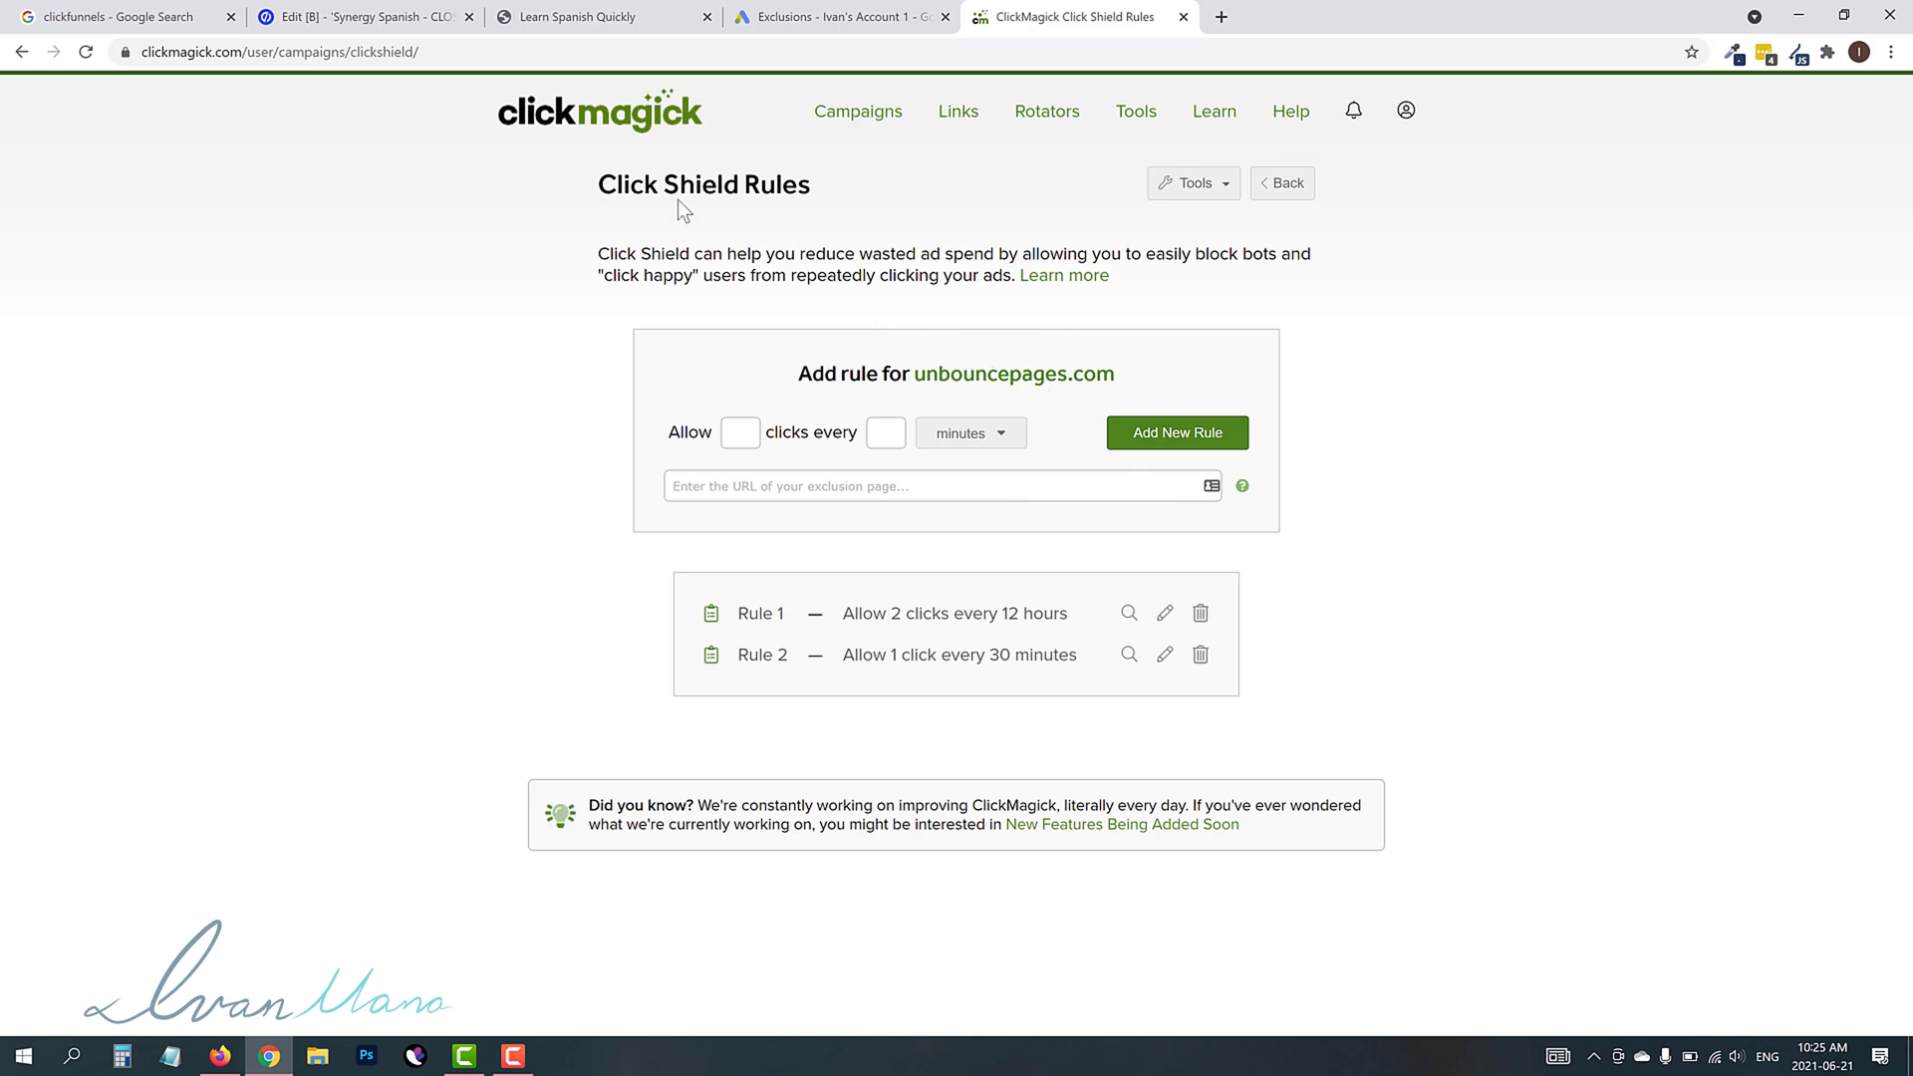
Compare the Unbounce exclusion page with Rule 1's 2-click limit in Click Shield.
click(643, 20)
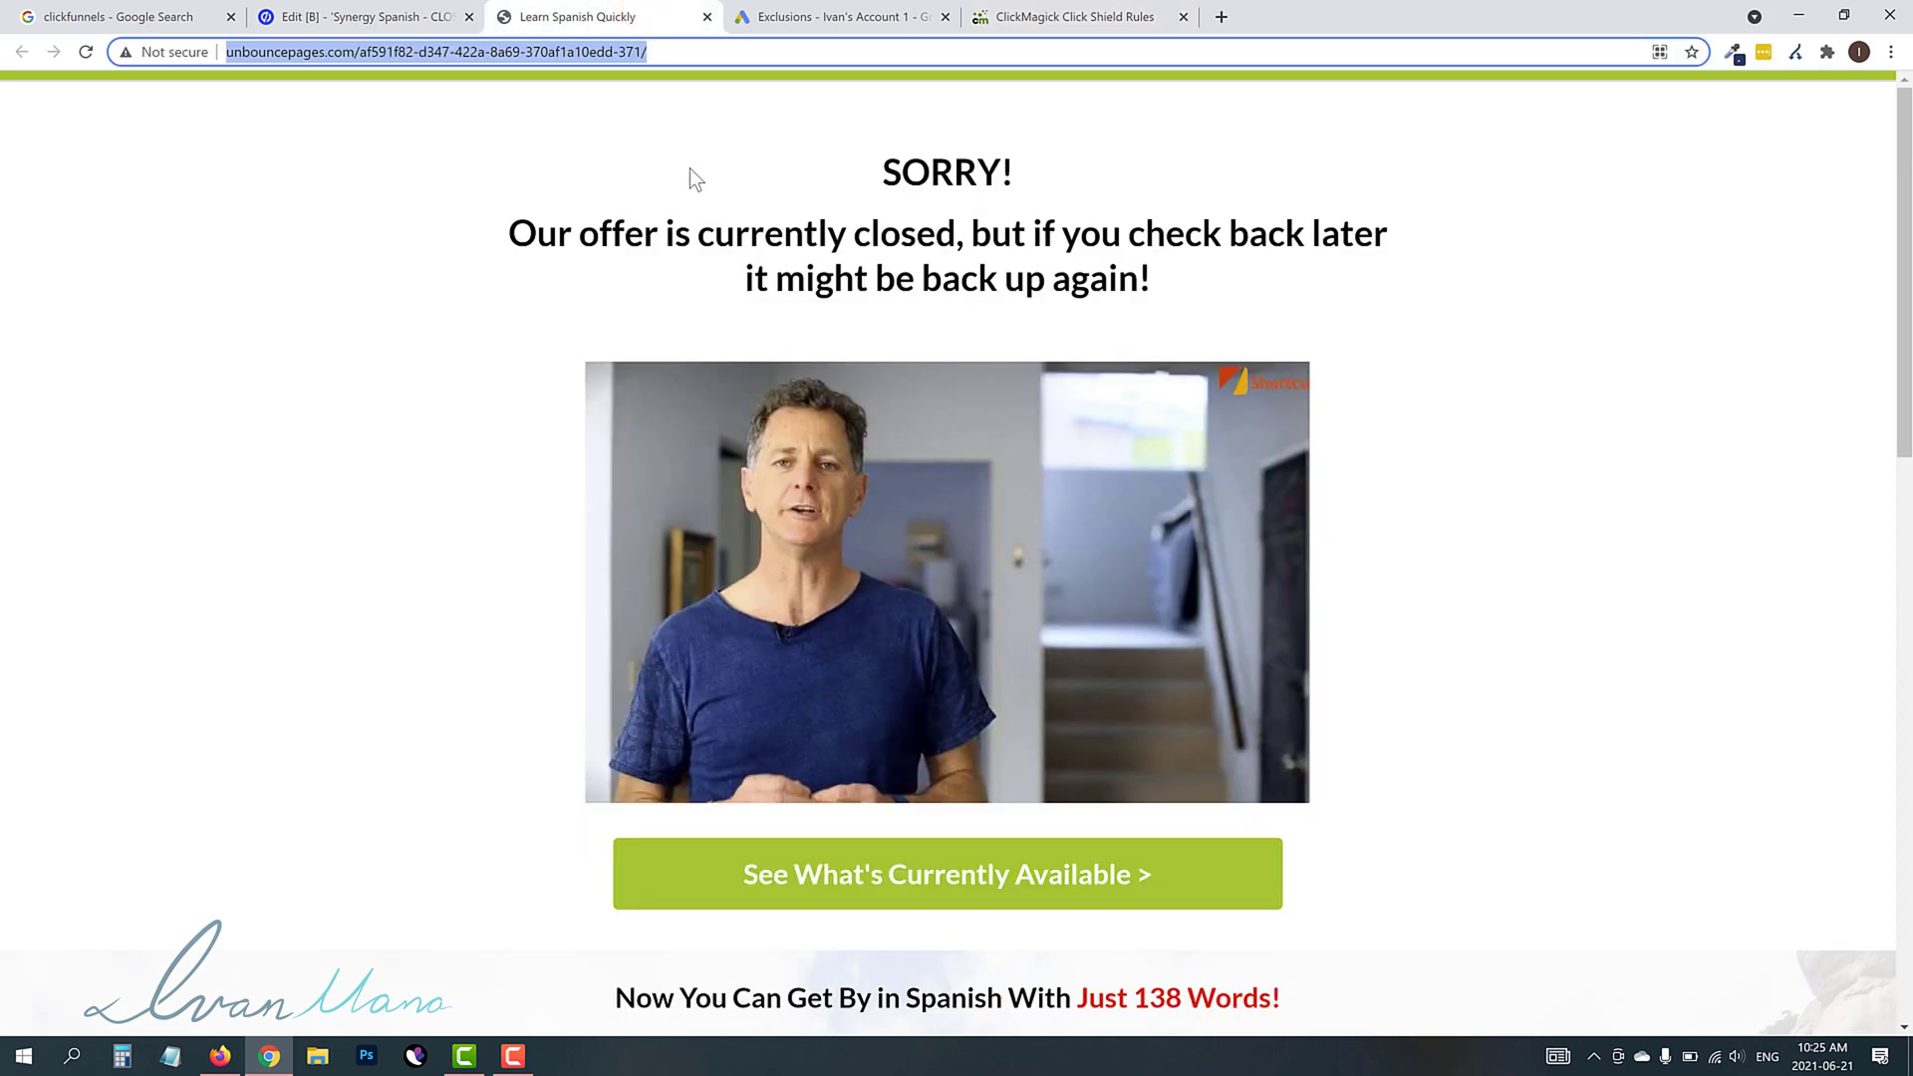
click(1026, 17)
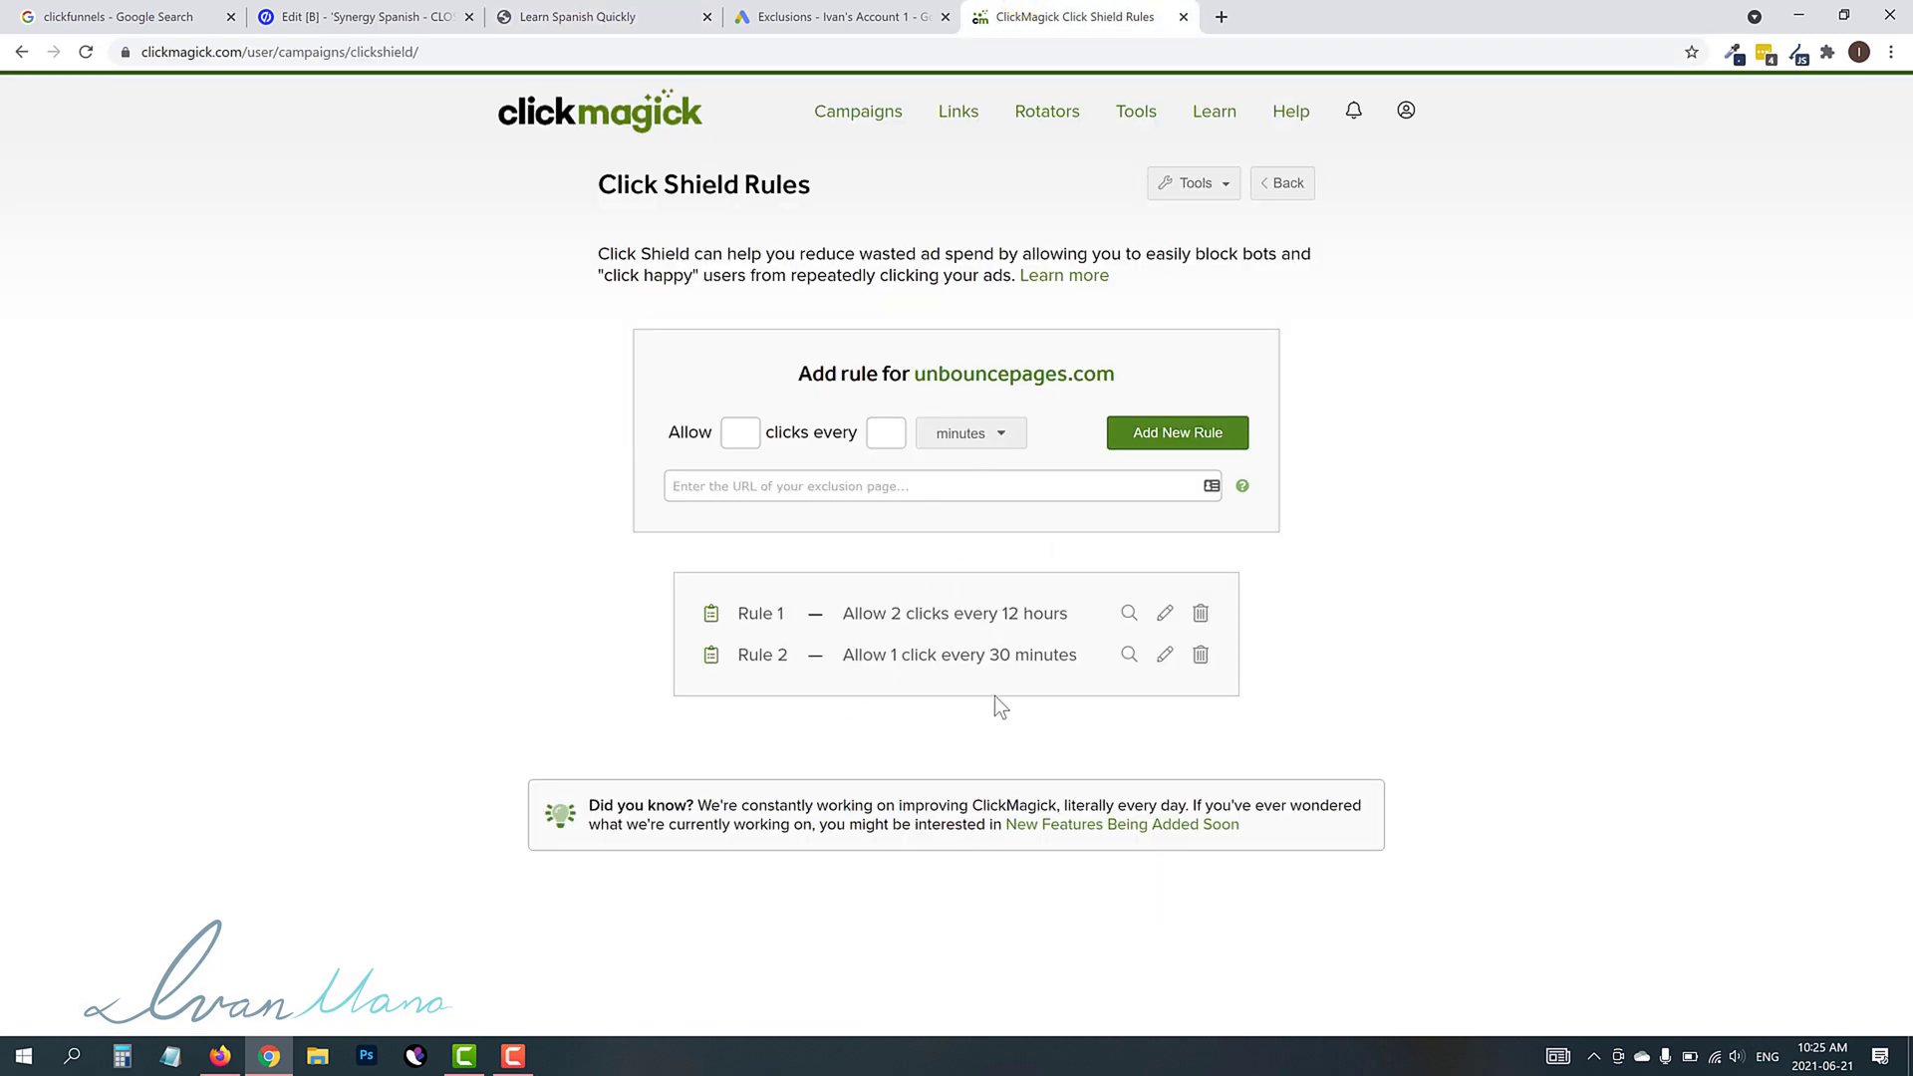
click(564, 19)
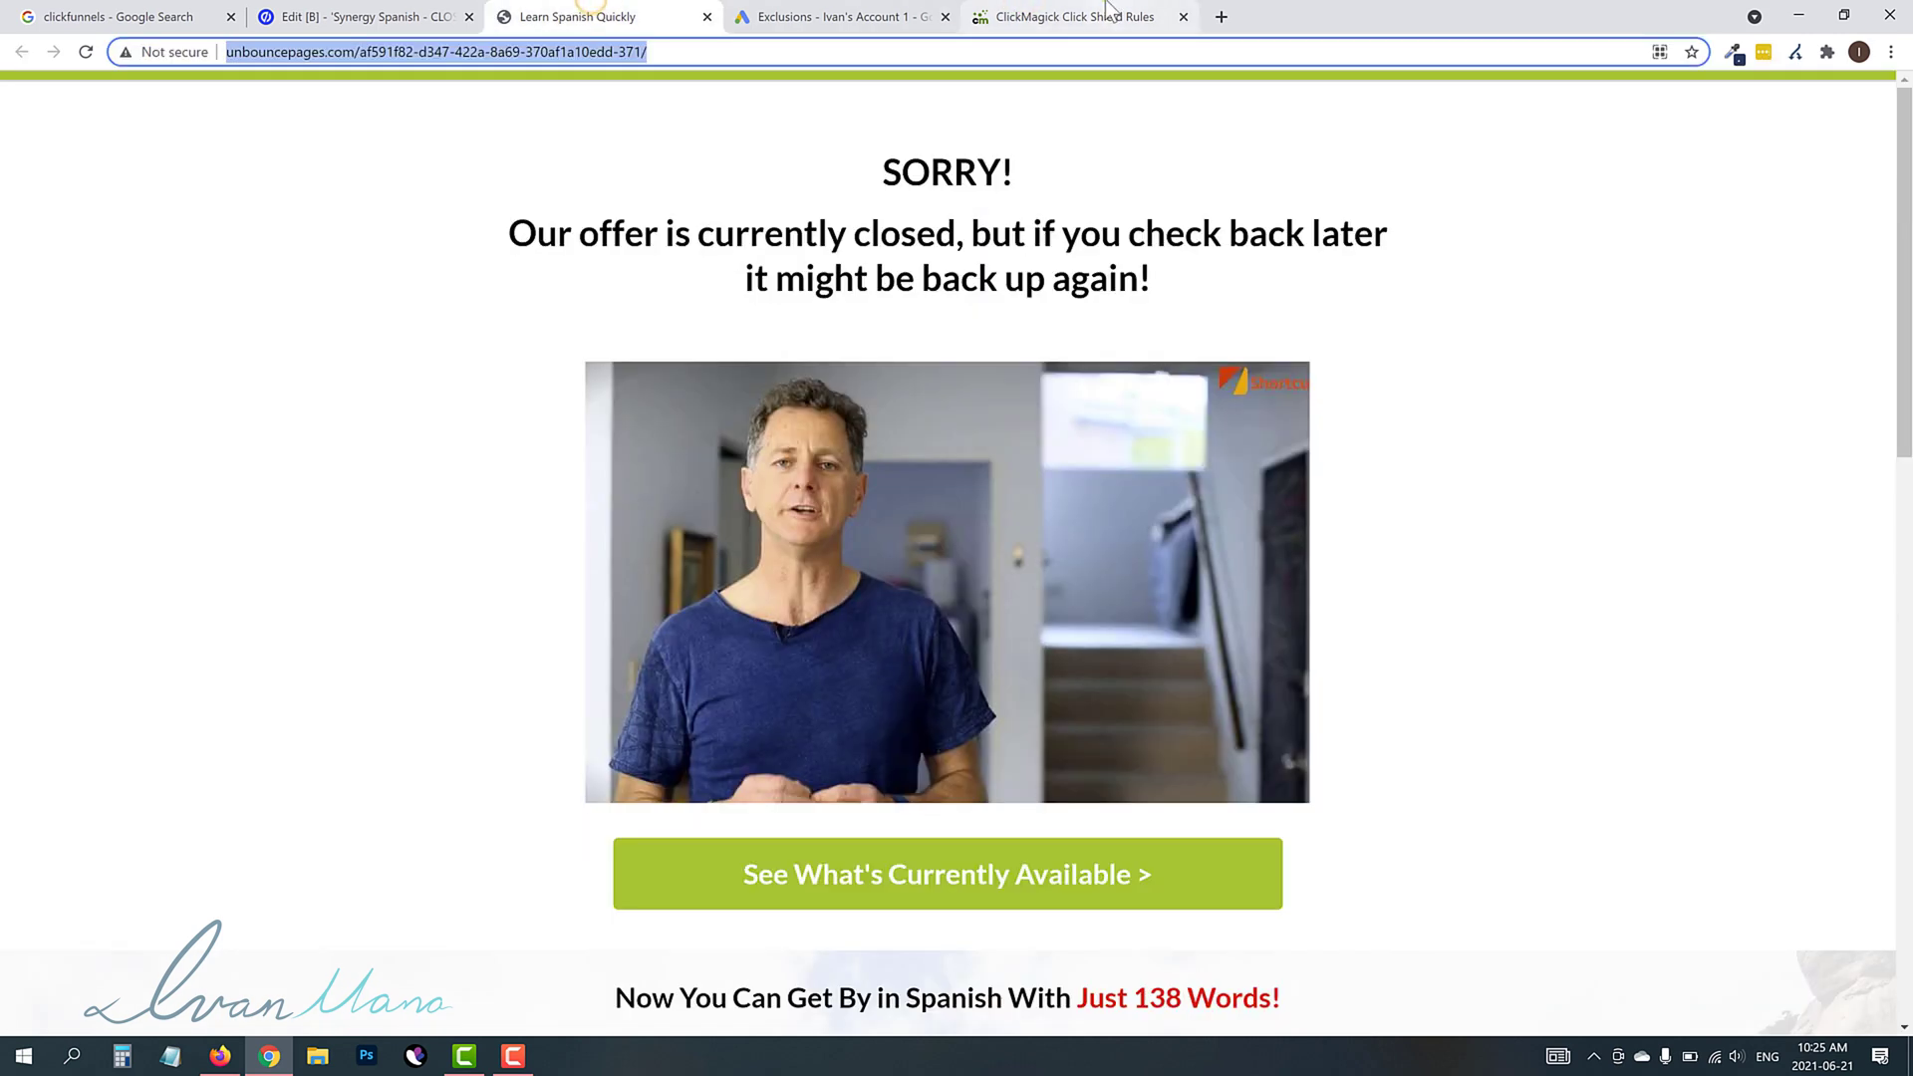
click(1093, 20)
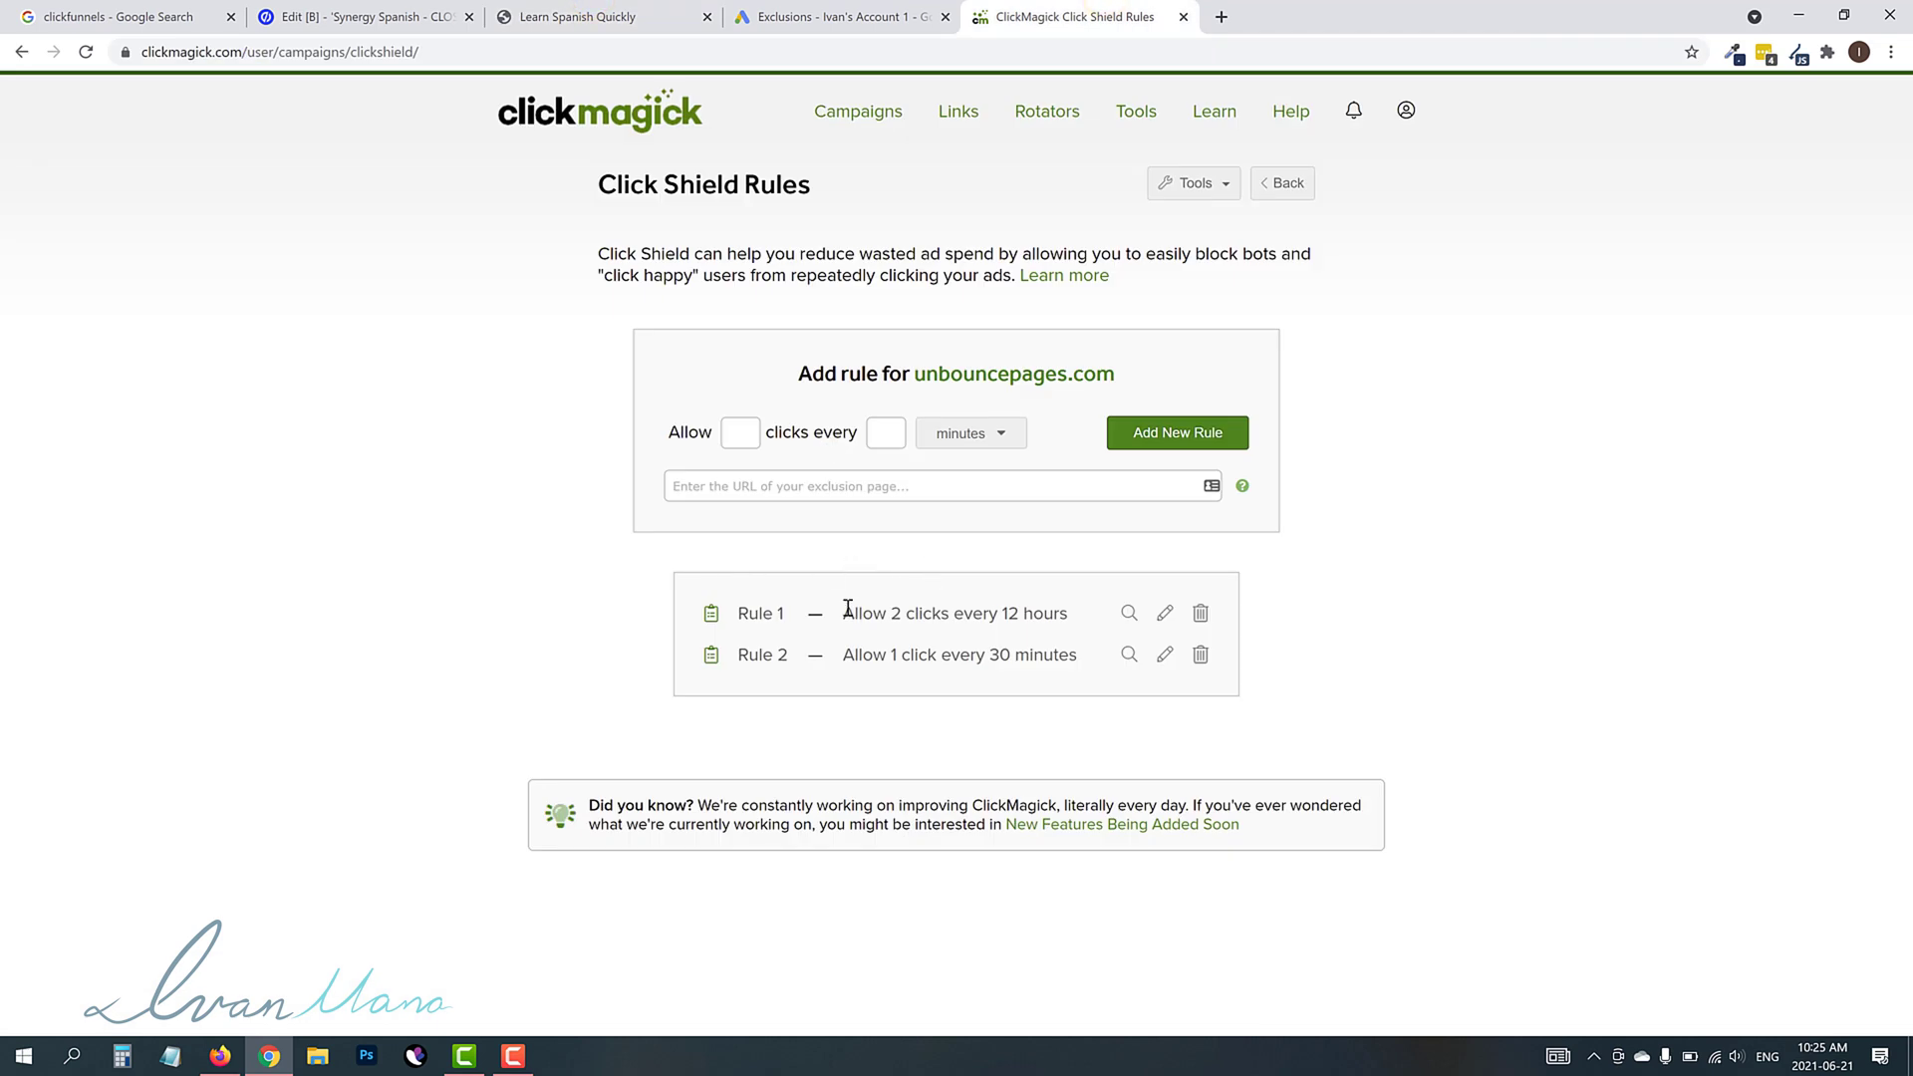
mouse_move(946, 618)
mouse_down()
mouse_move(1009, 616)
mouse_move(963, 617)
mouse_up()
click(926, 619)
Review Rule 2's 1-click-per-30-minutes settings, then return to the Google Ads Exclusions page.
drag(887, 654, 1100, 665)
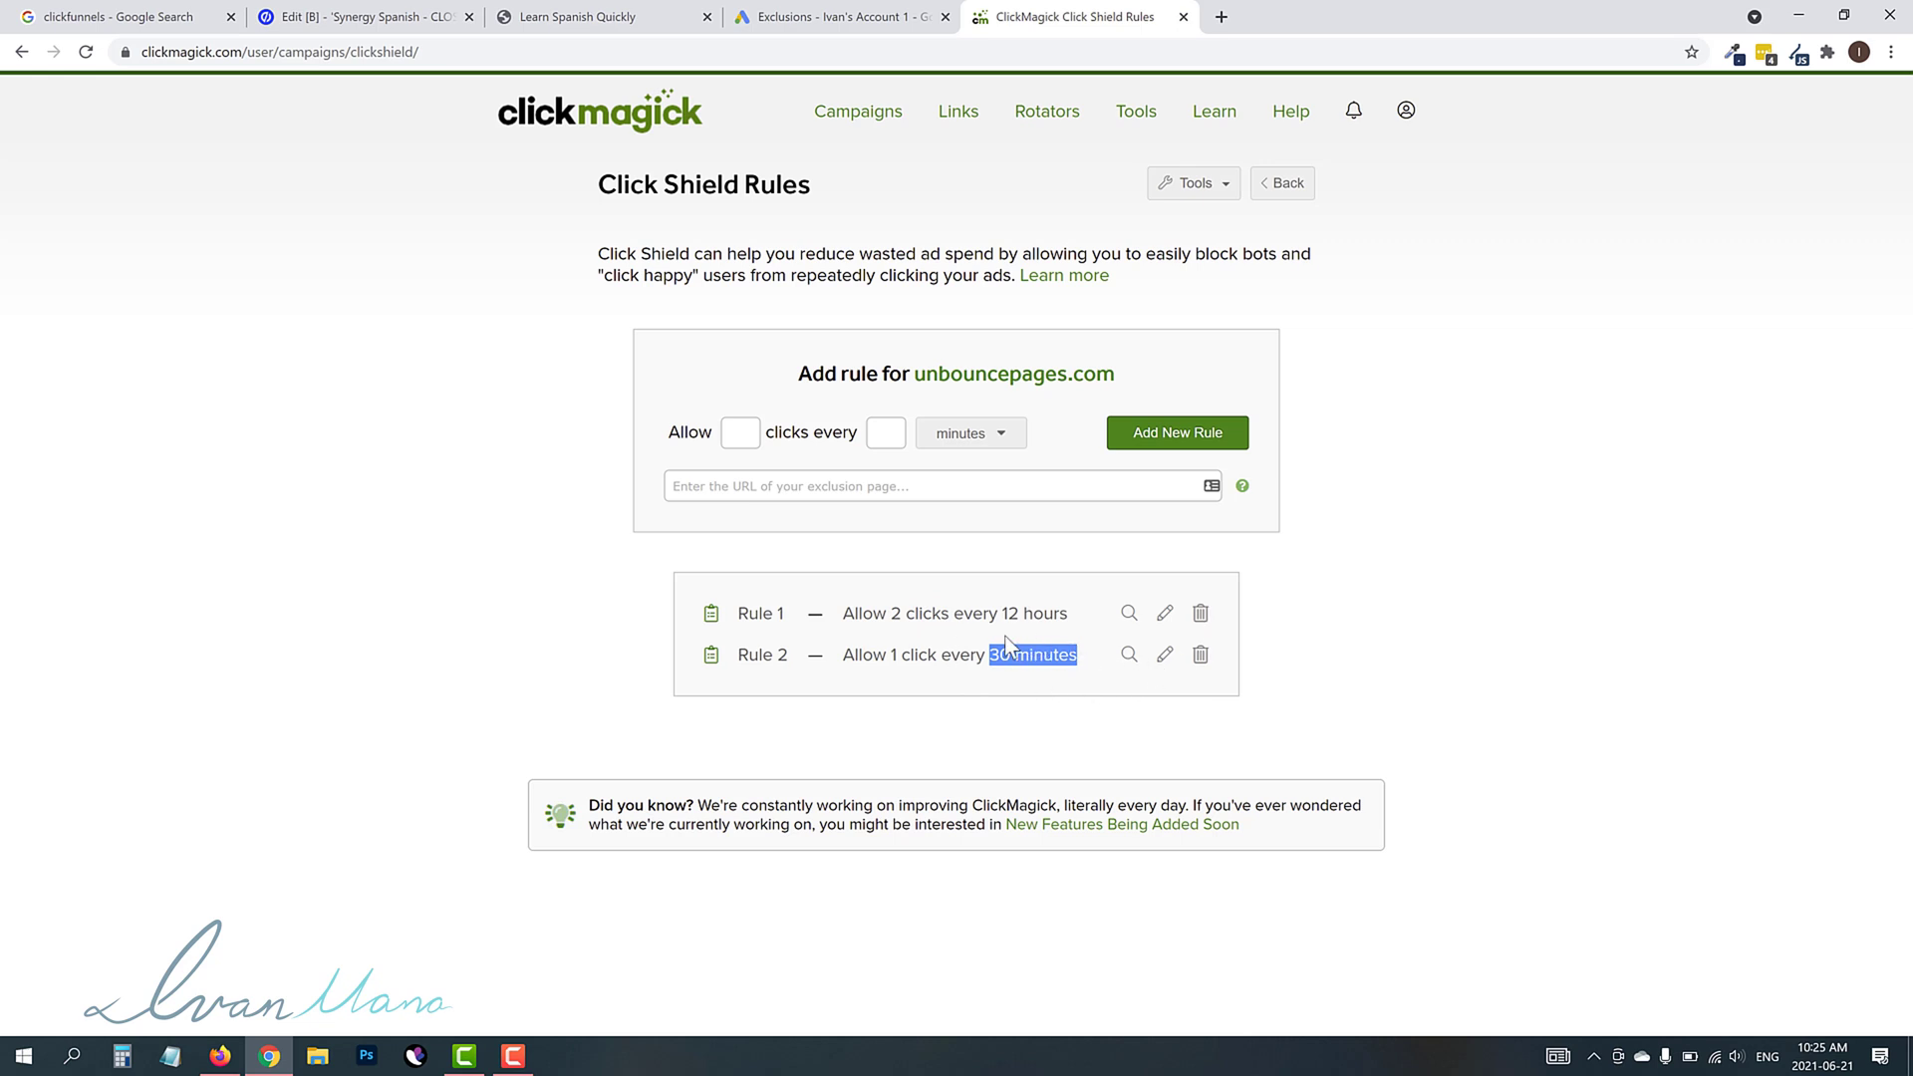
click(1165, 655)
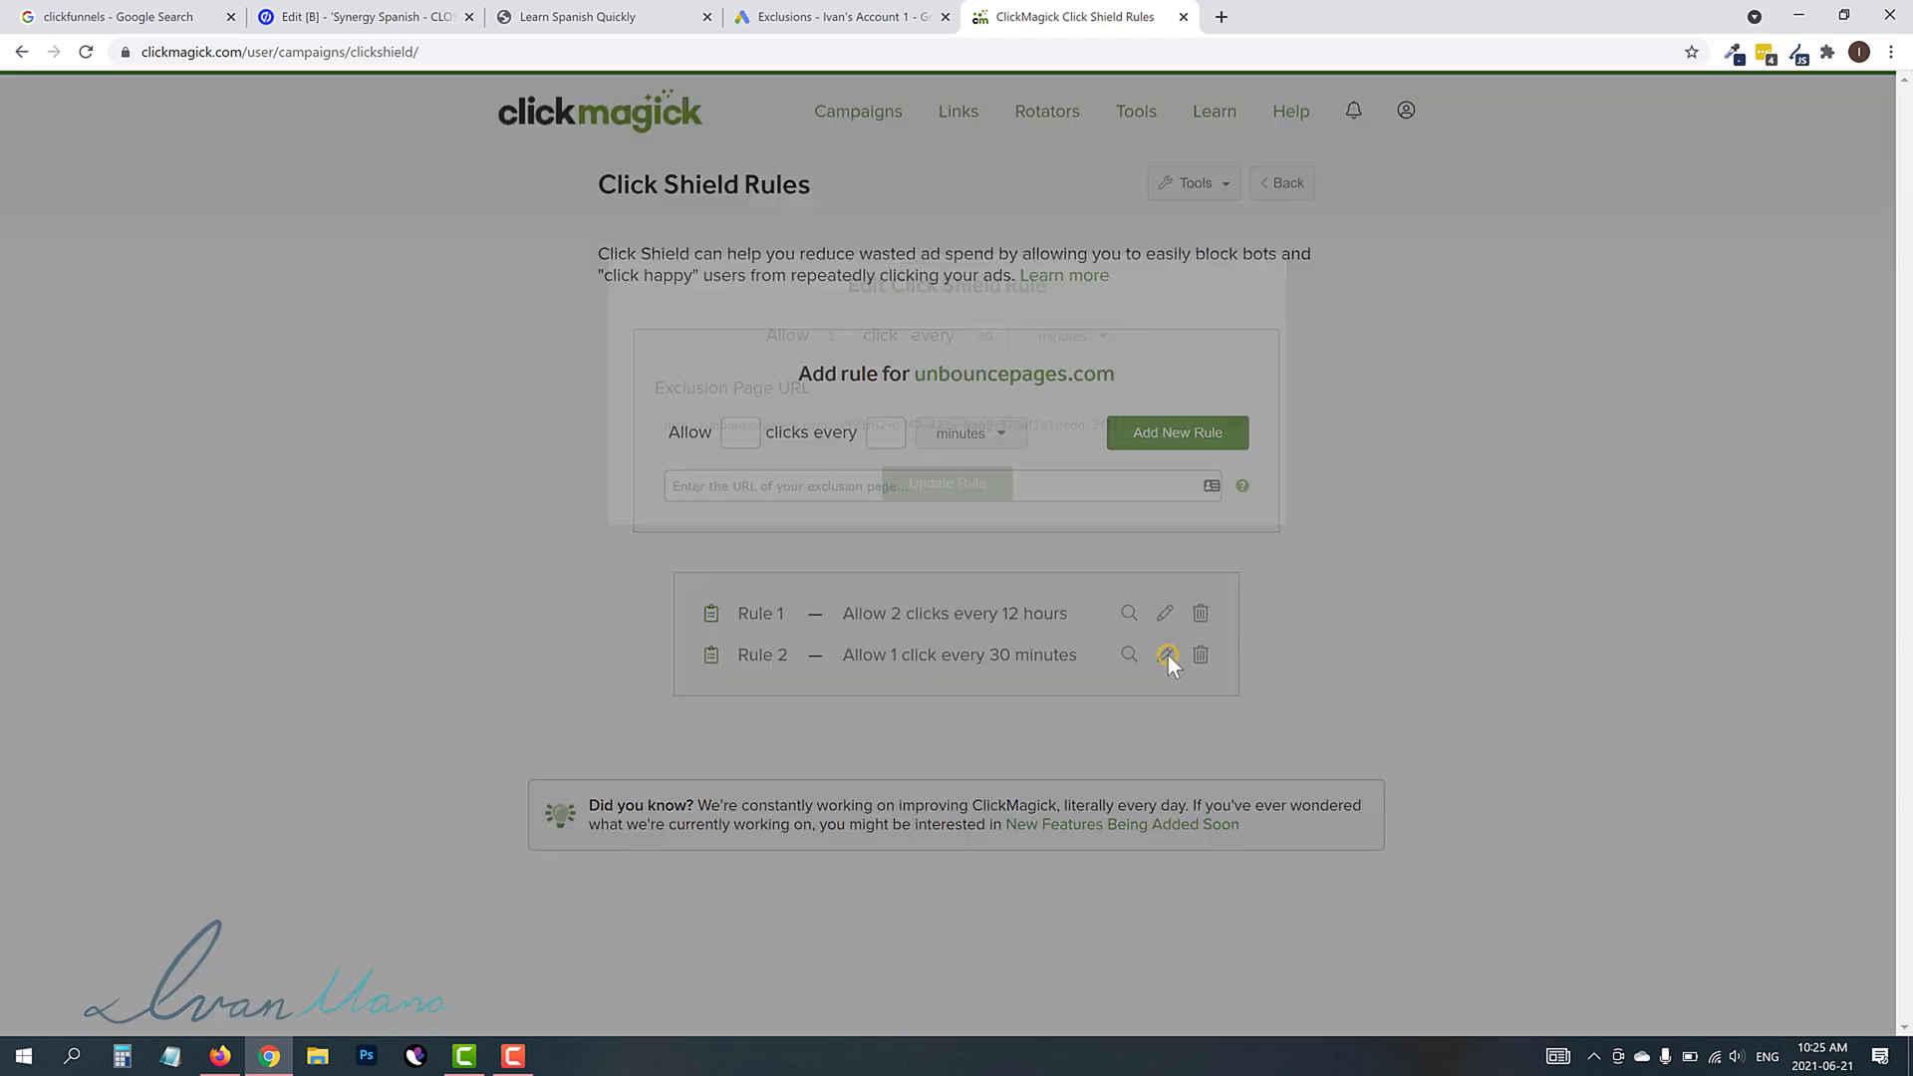
click(1271, 281)
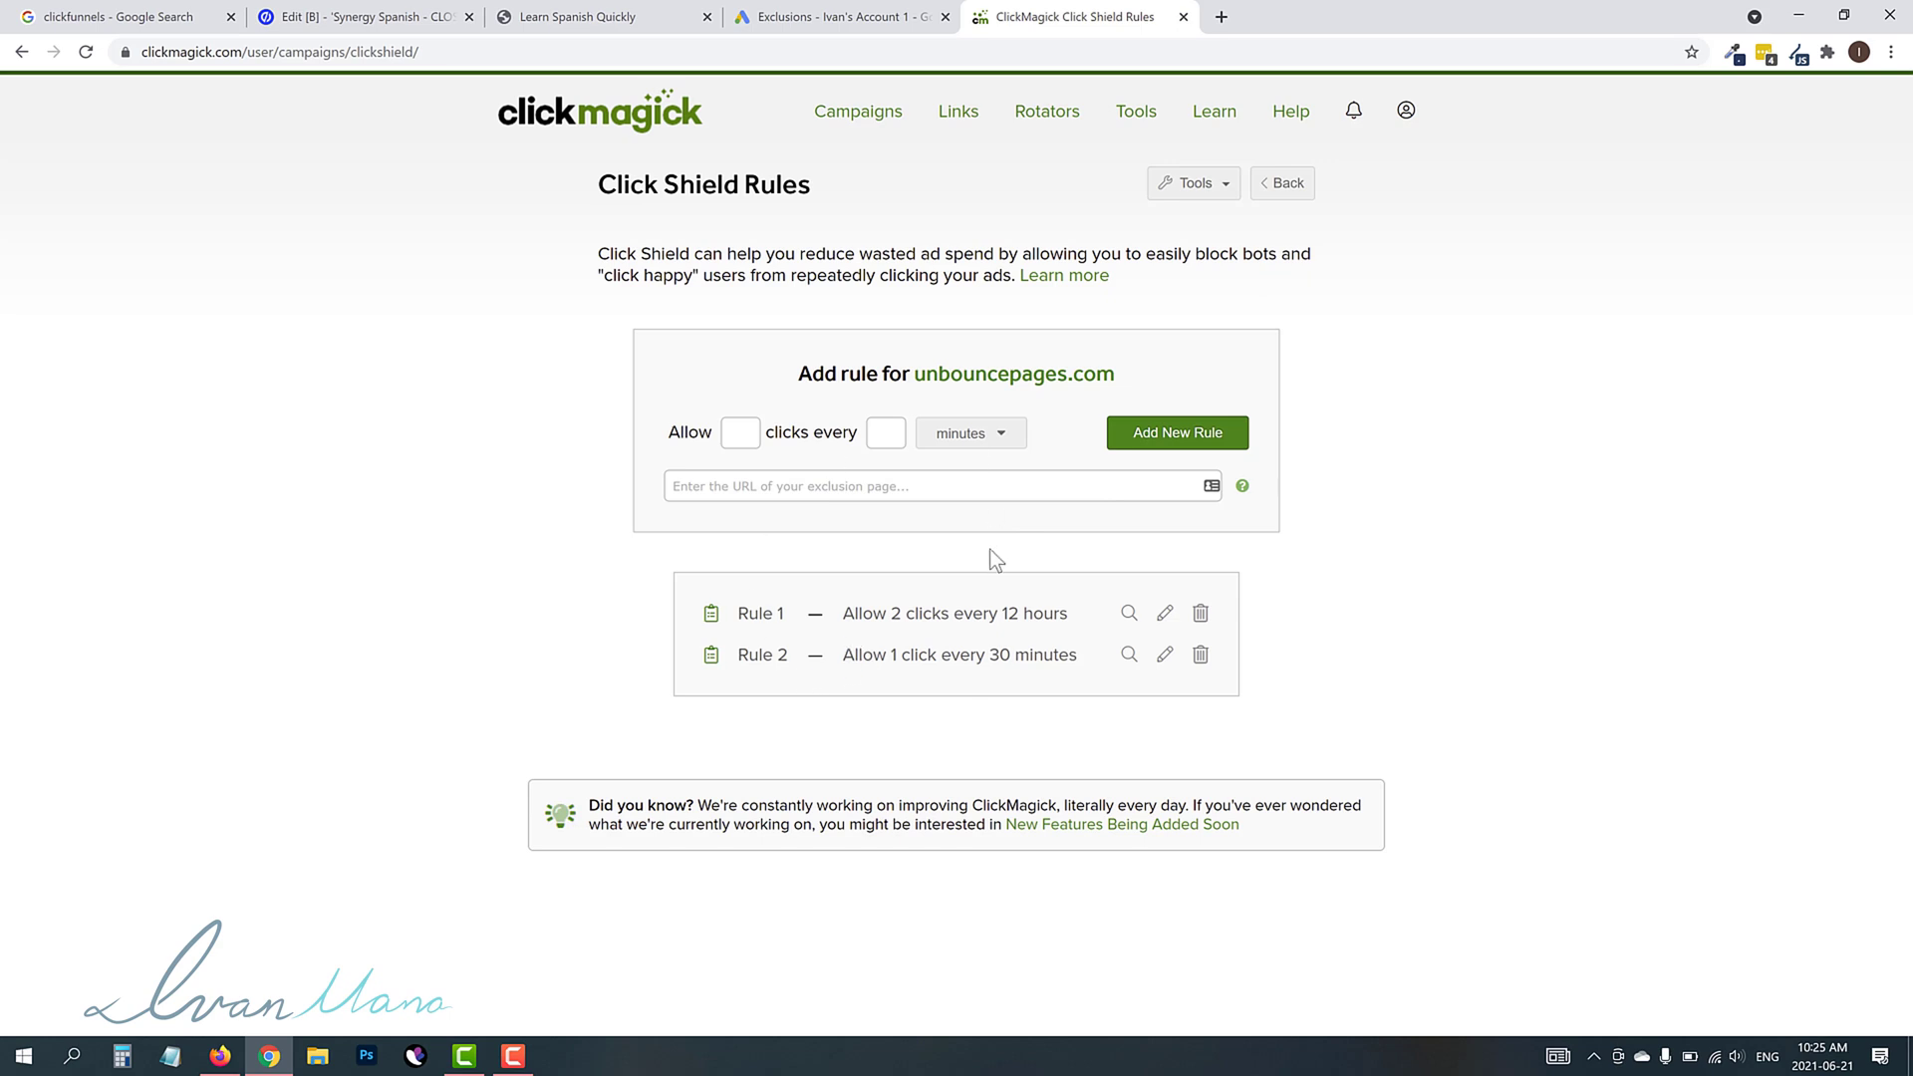
drag(893, 659, 1091, 665)
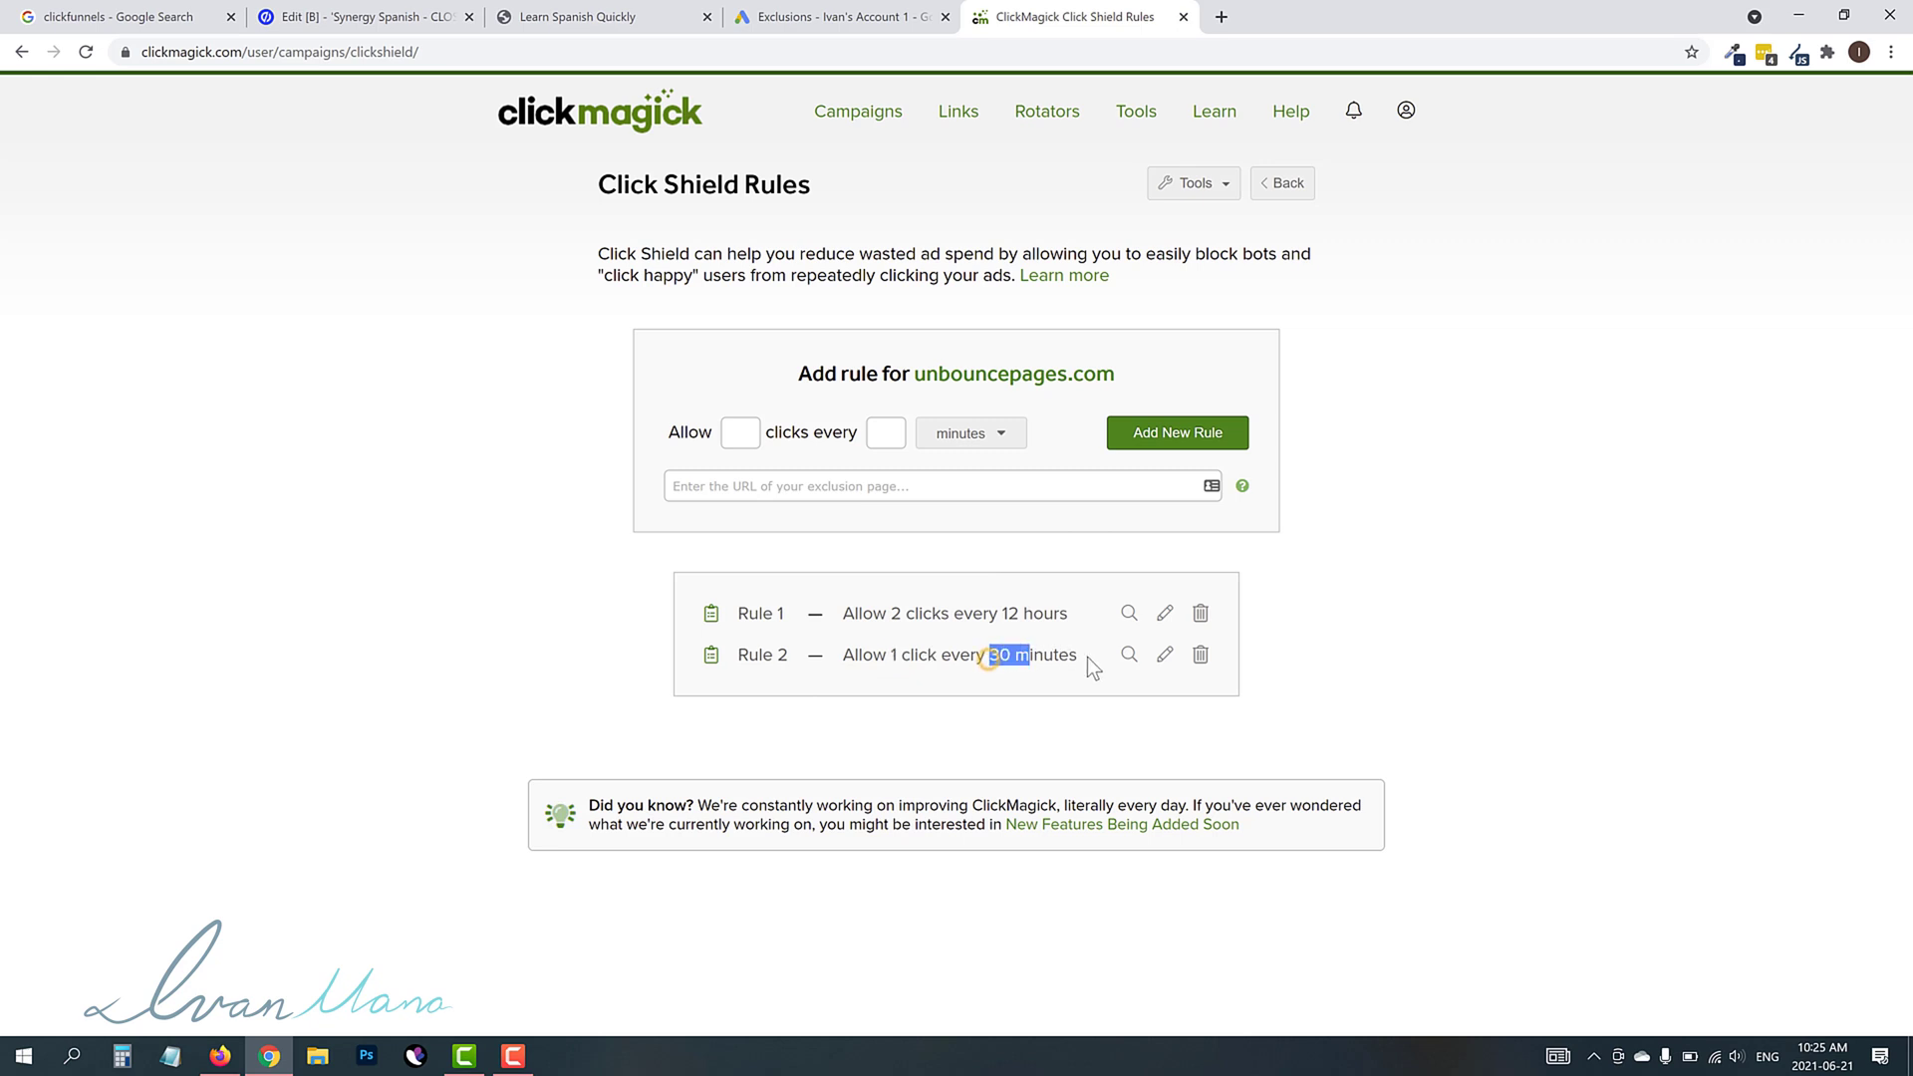
click(1036, 662)
drag(896, 656, 1009, 657)
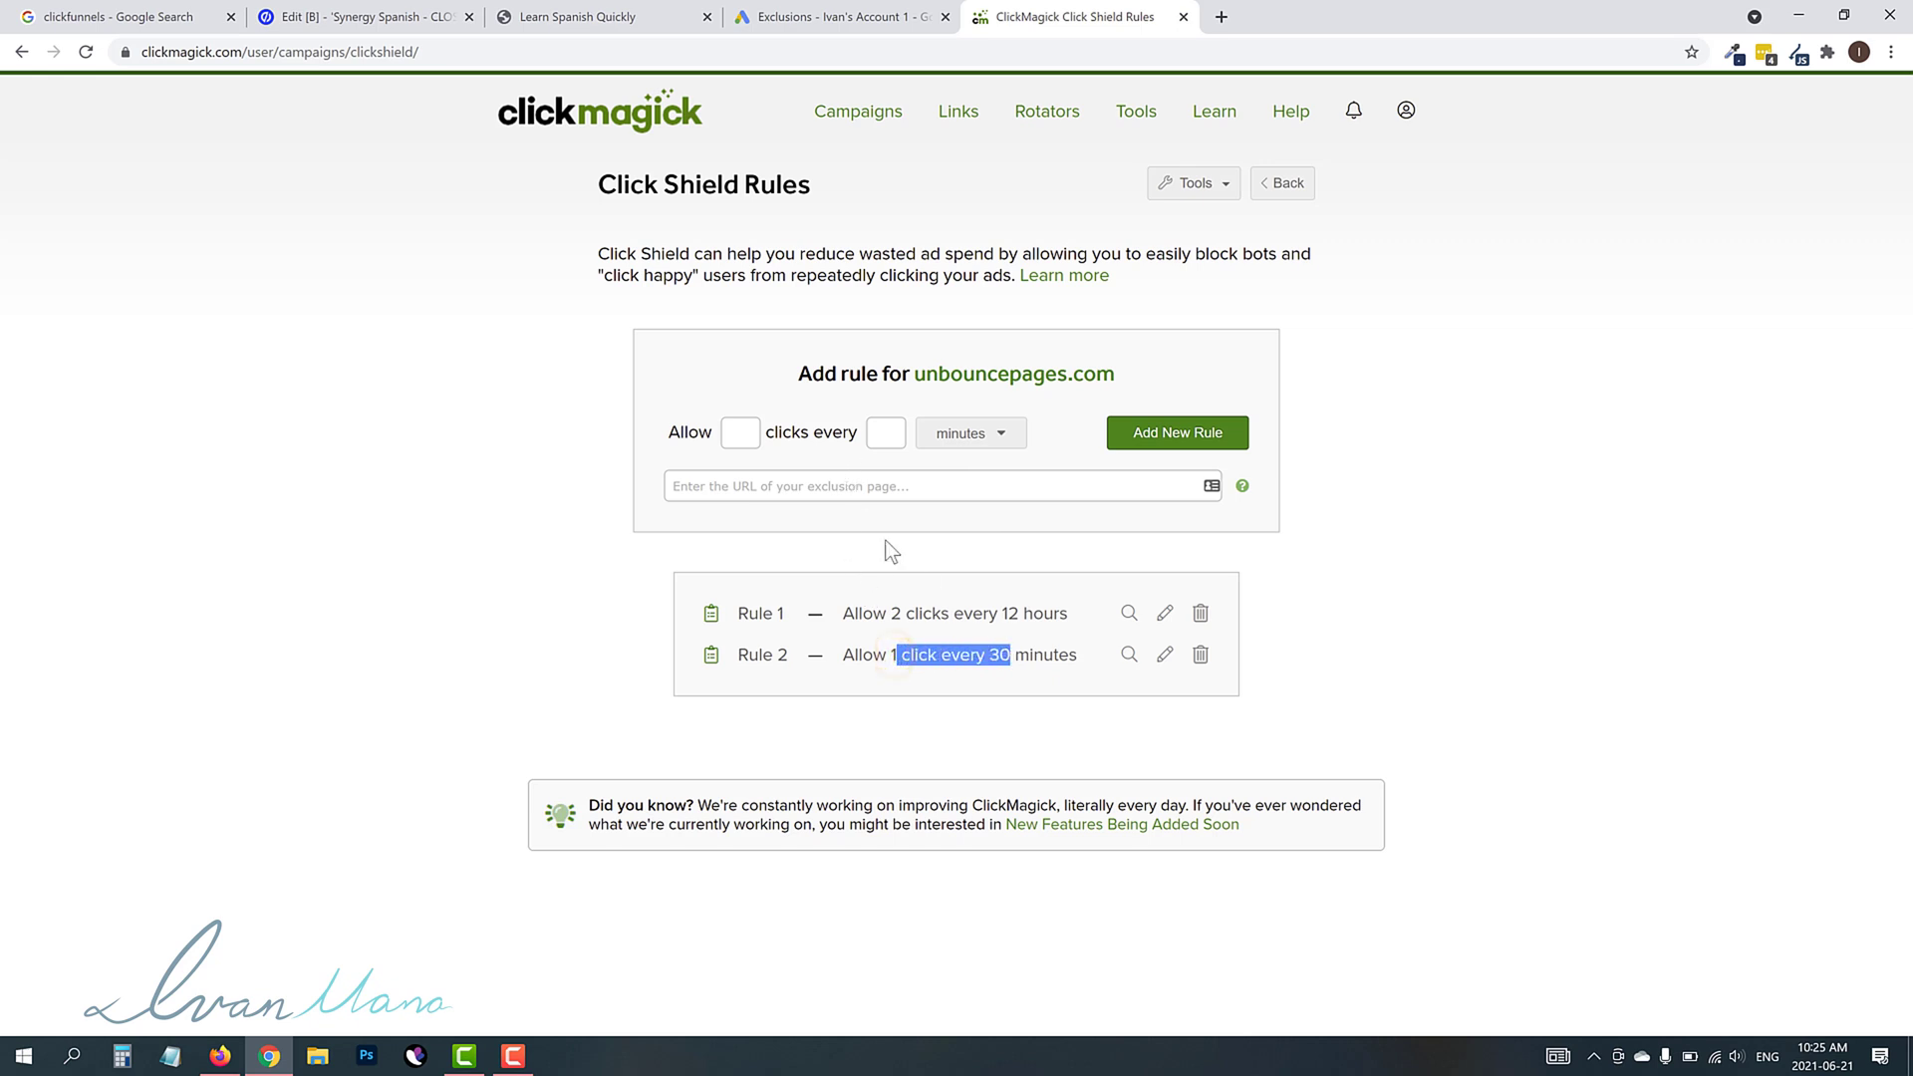
click(828, 492)
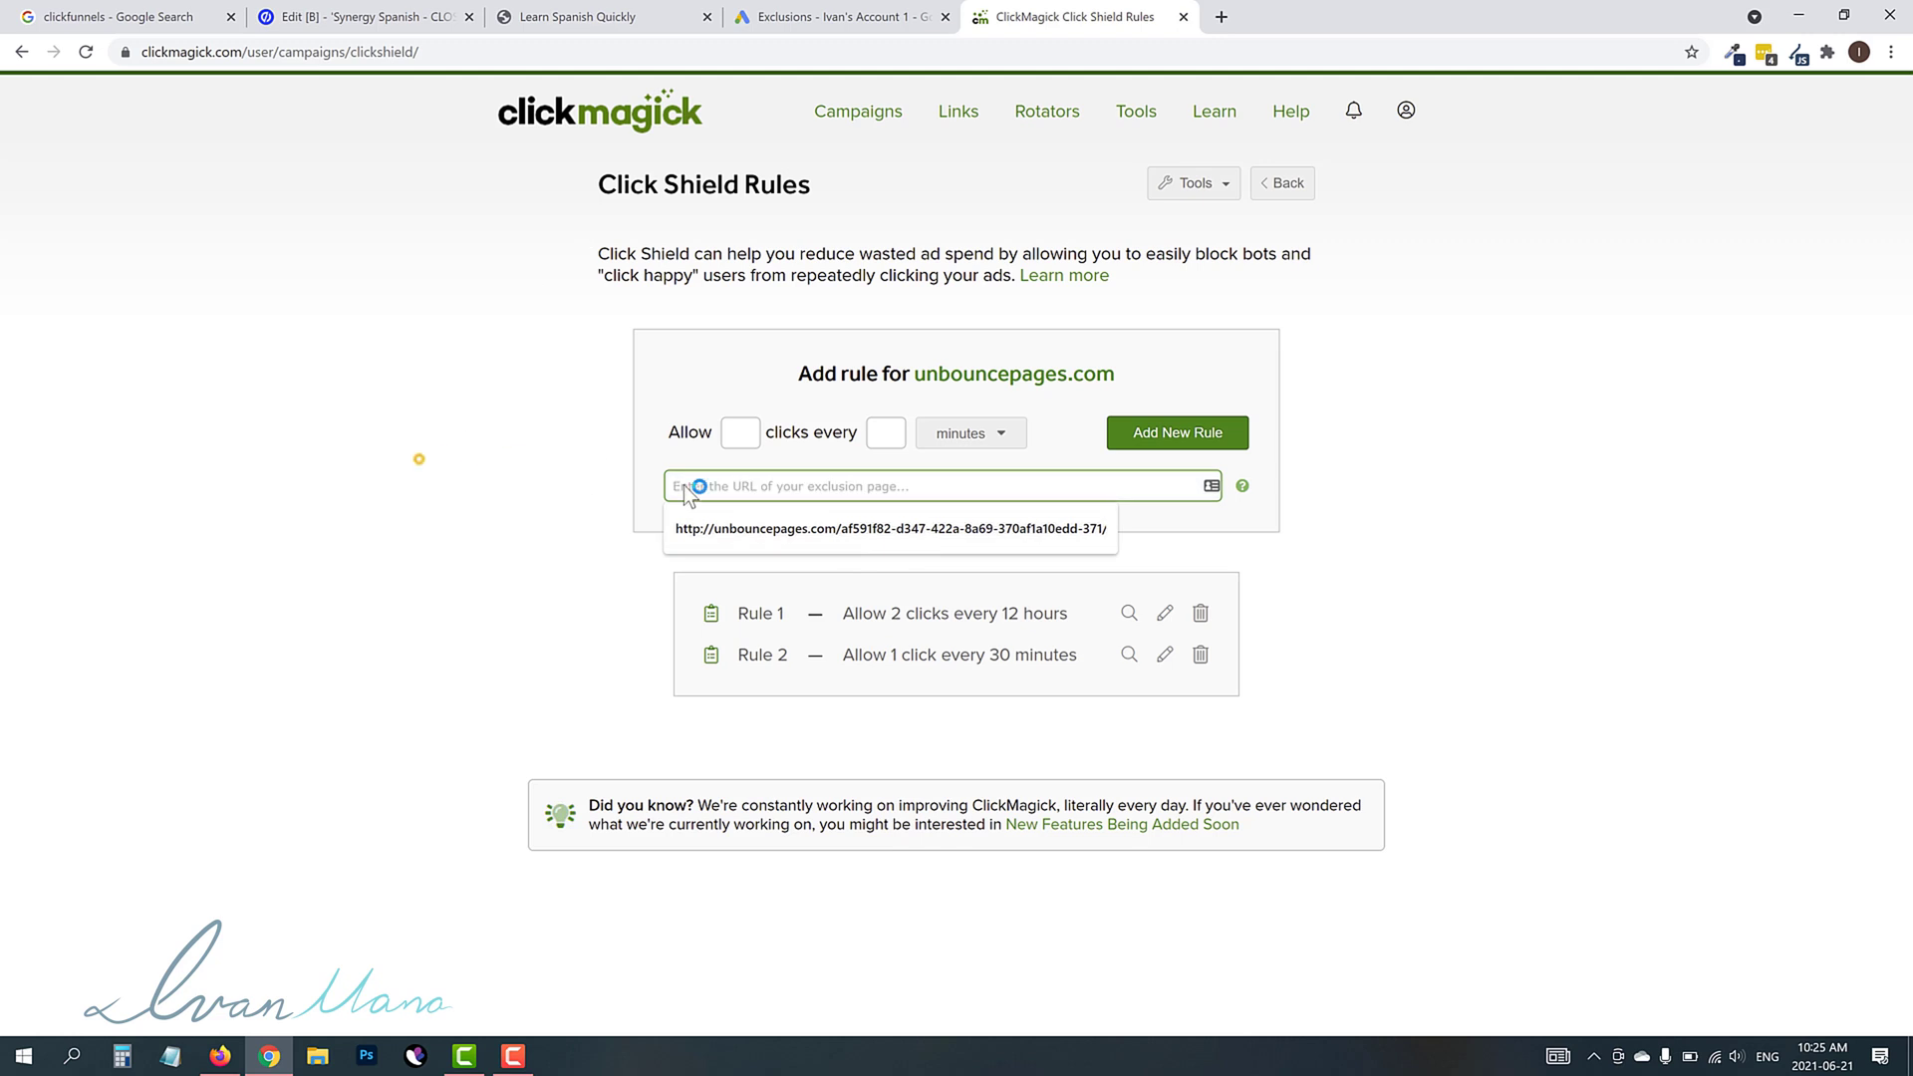
key(ctrl+3)
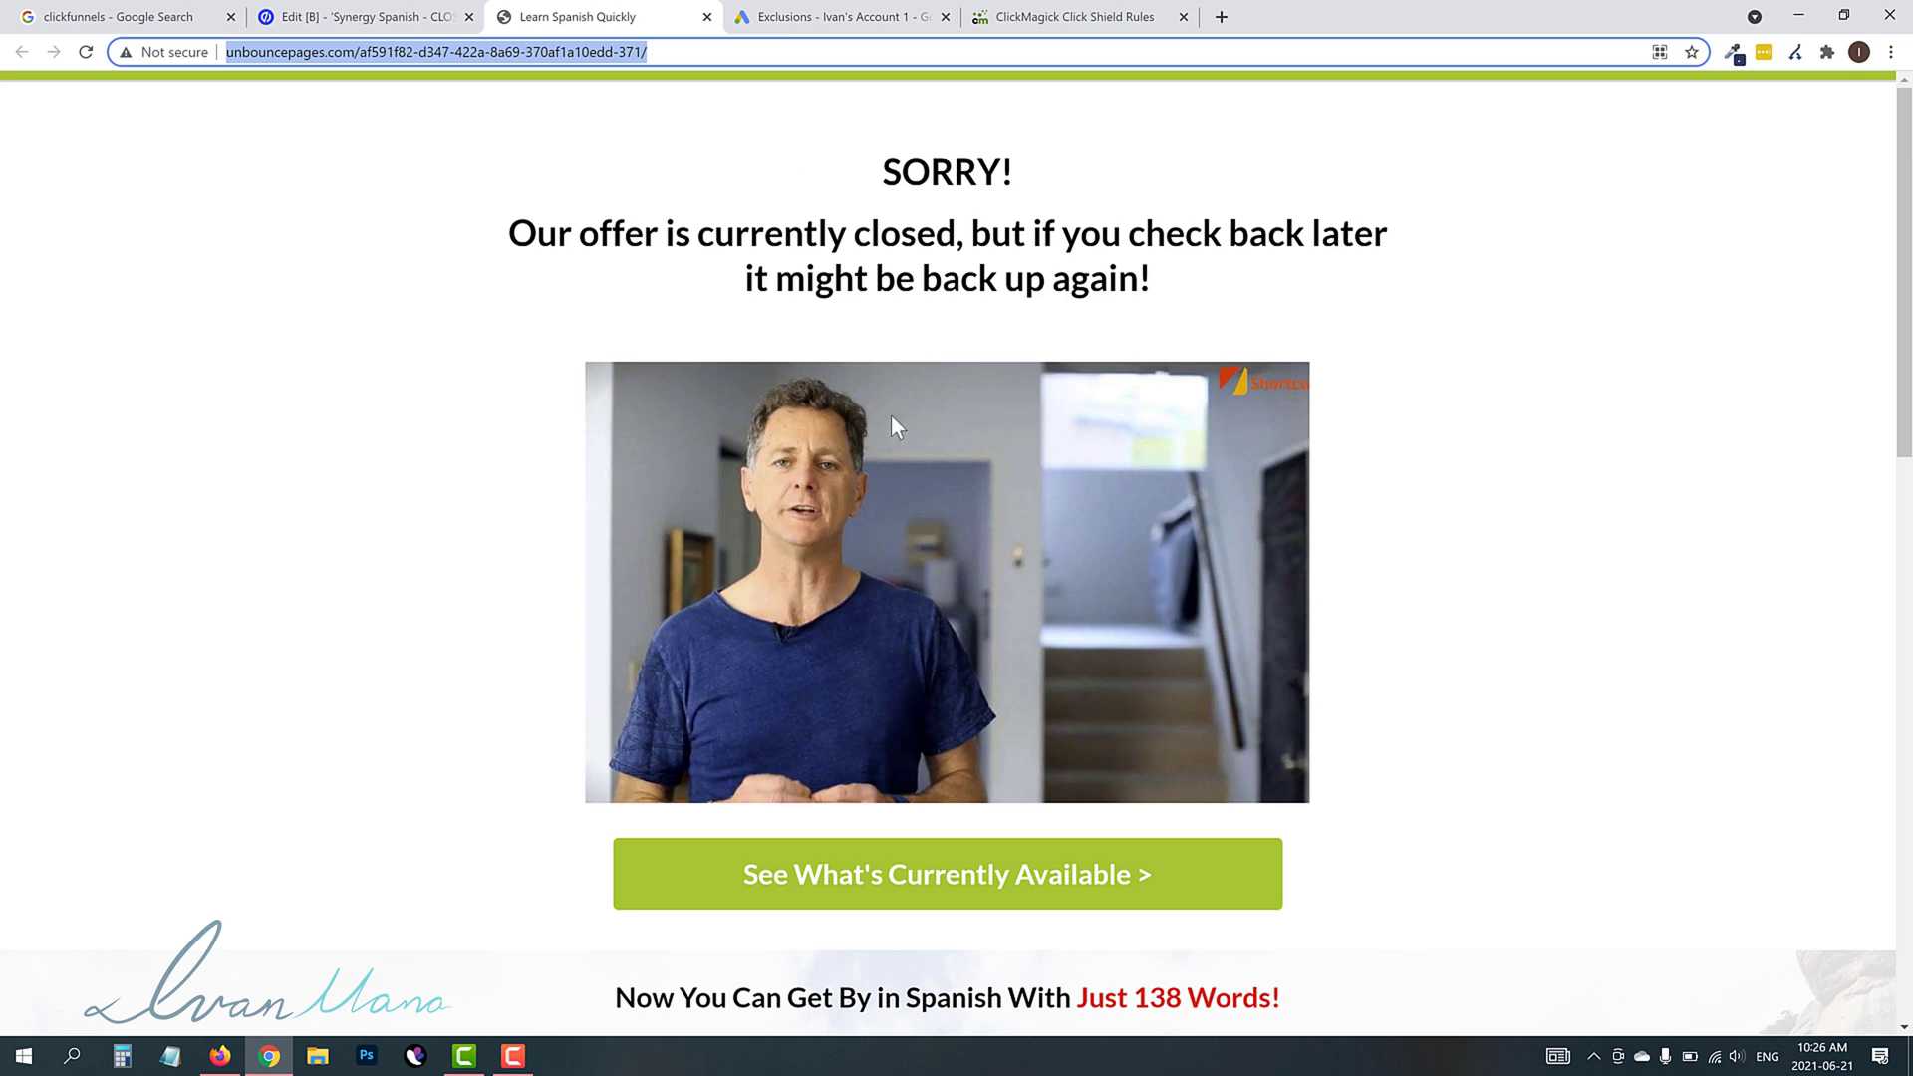
click(852, 15)
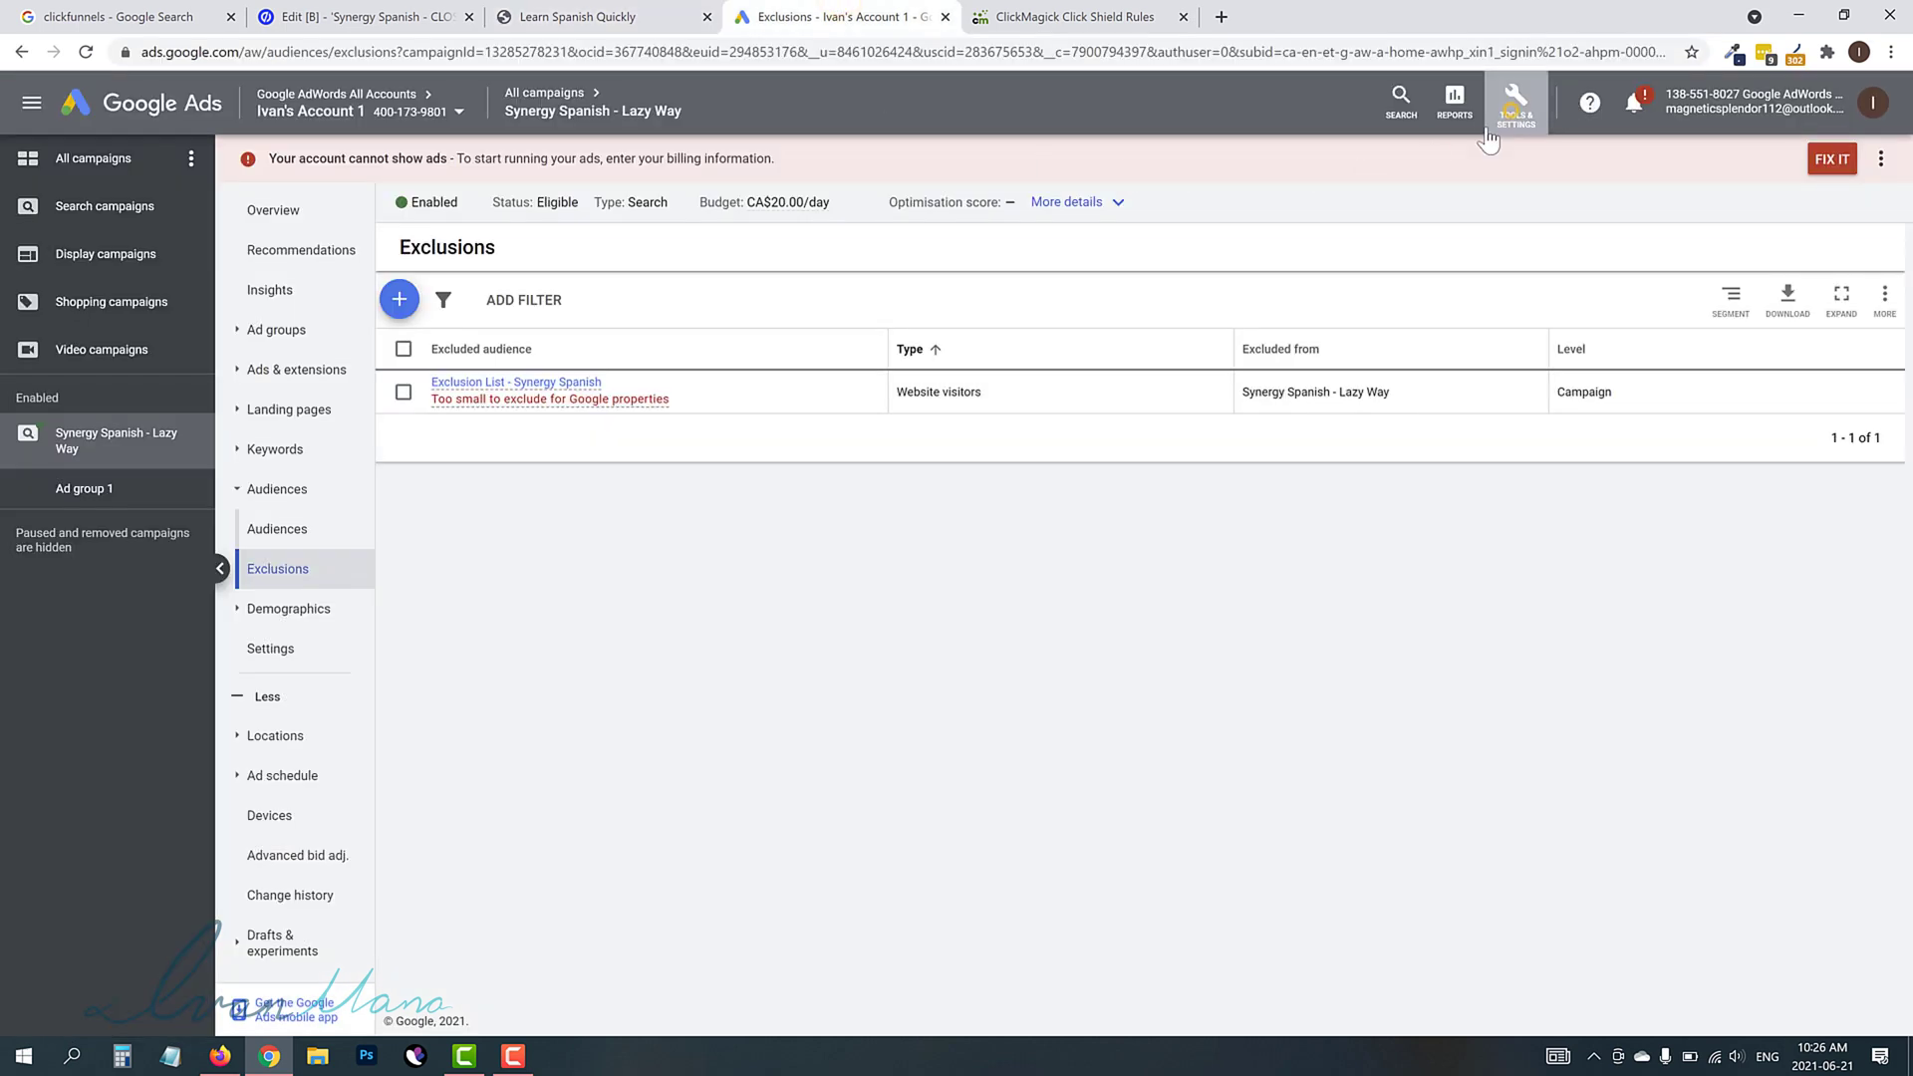
click(947, 207)
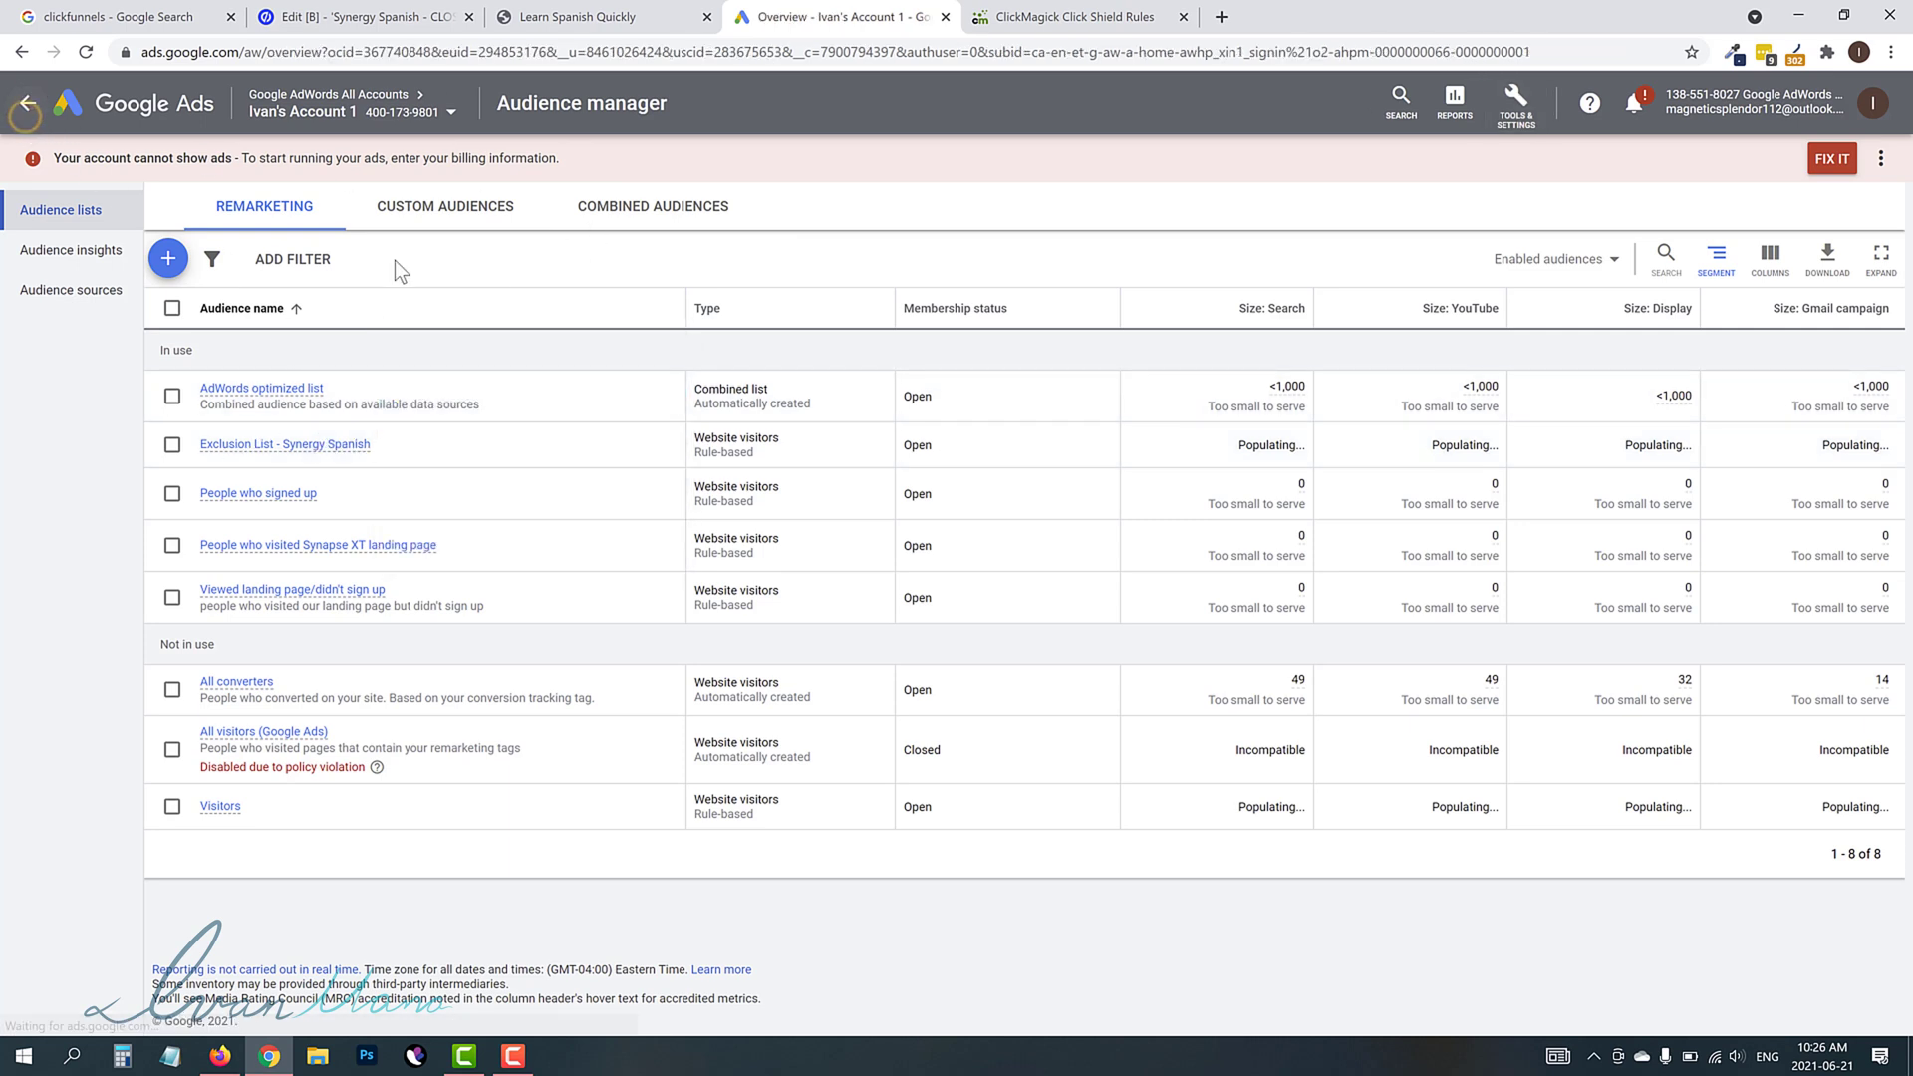
click(28, 103)
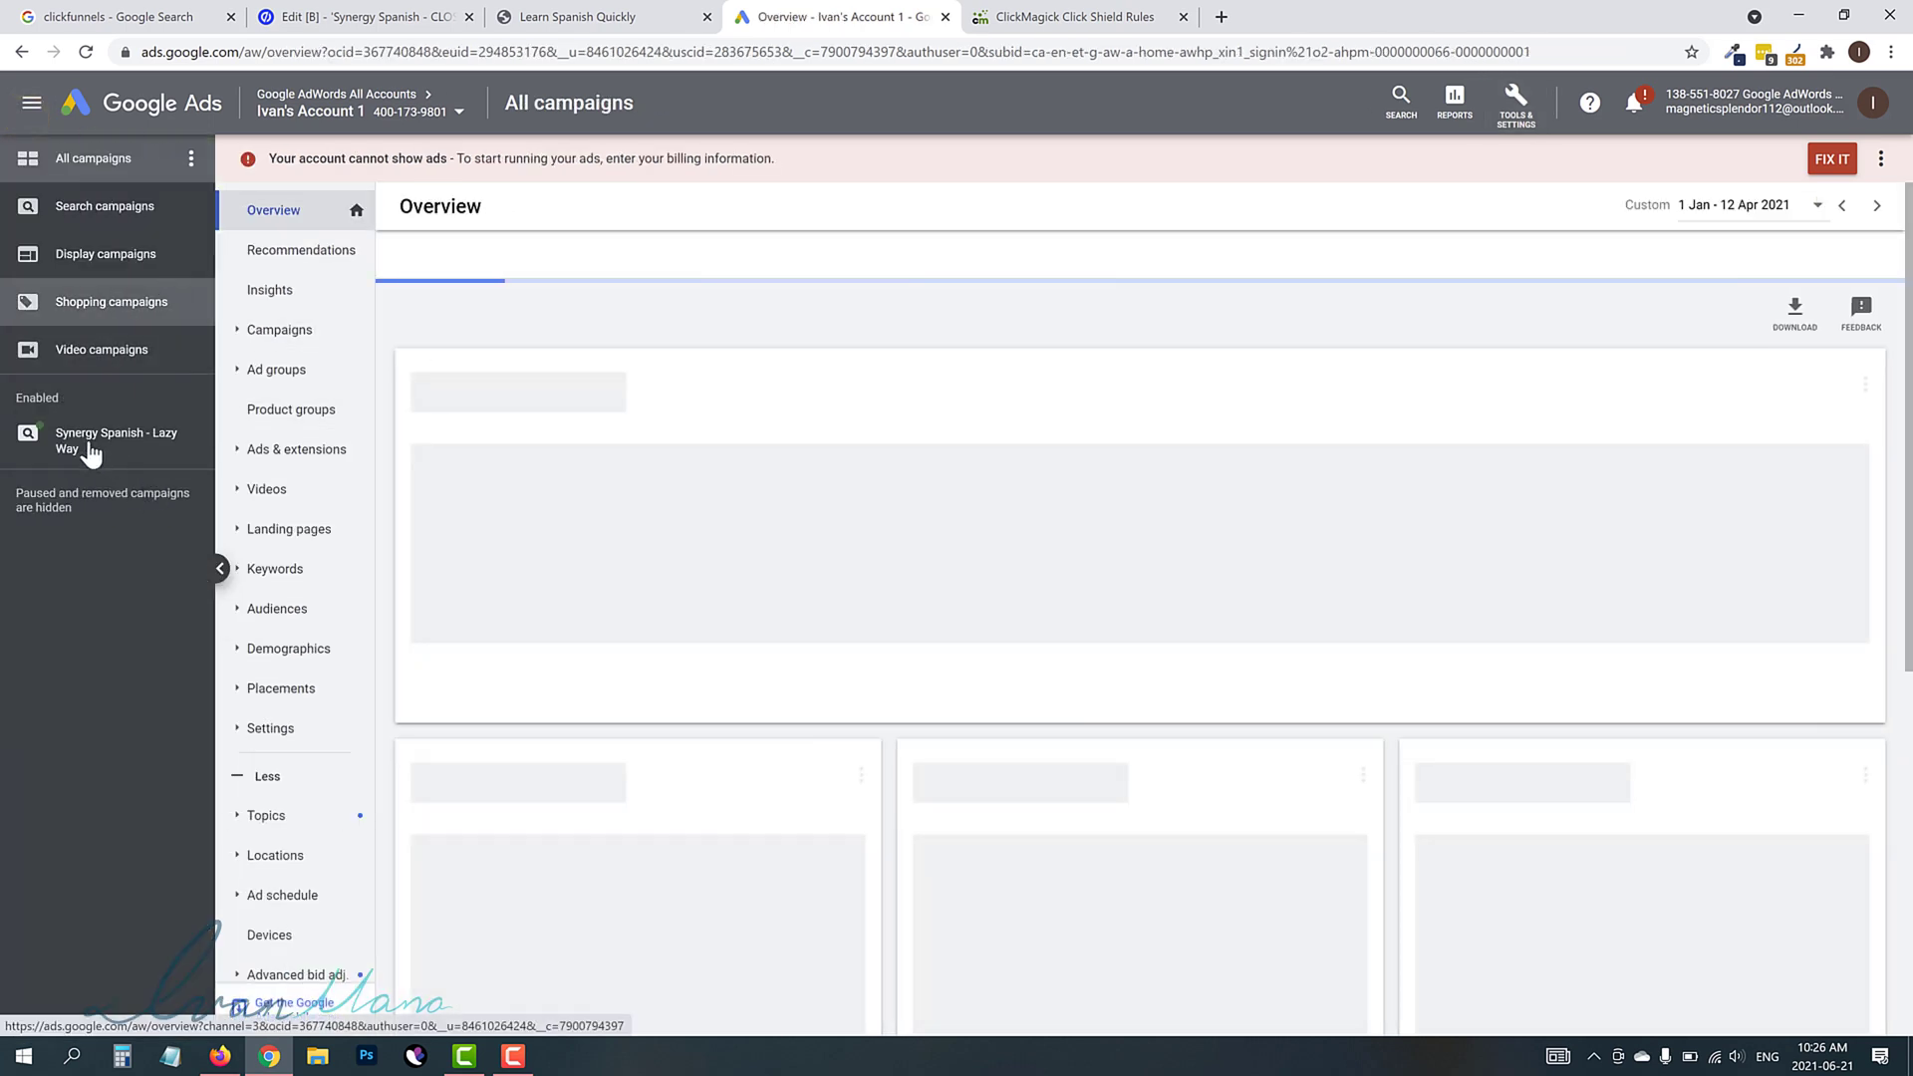
click(87, 446)
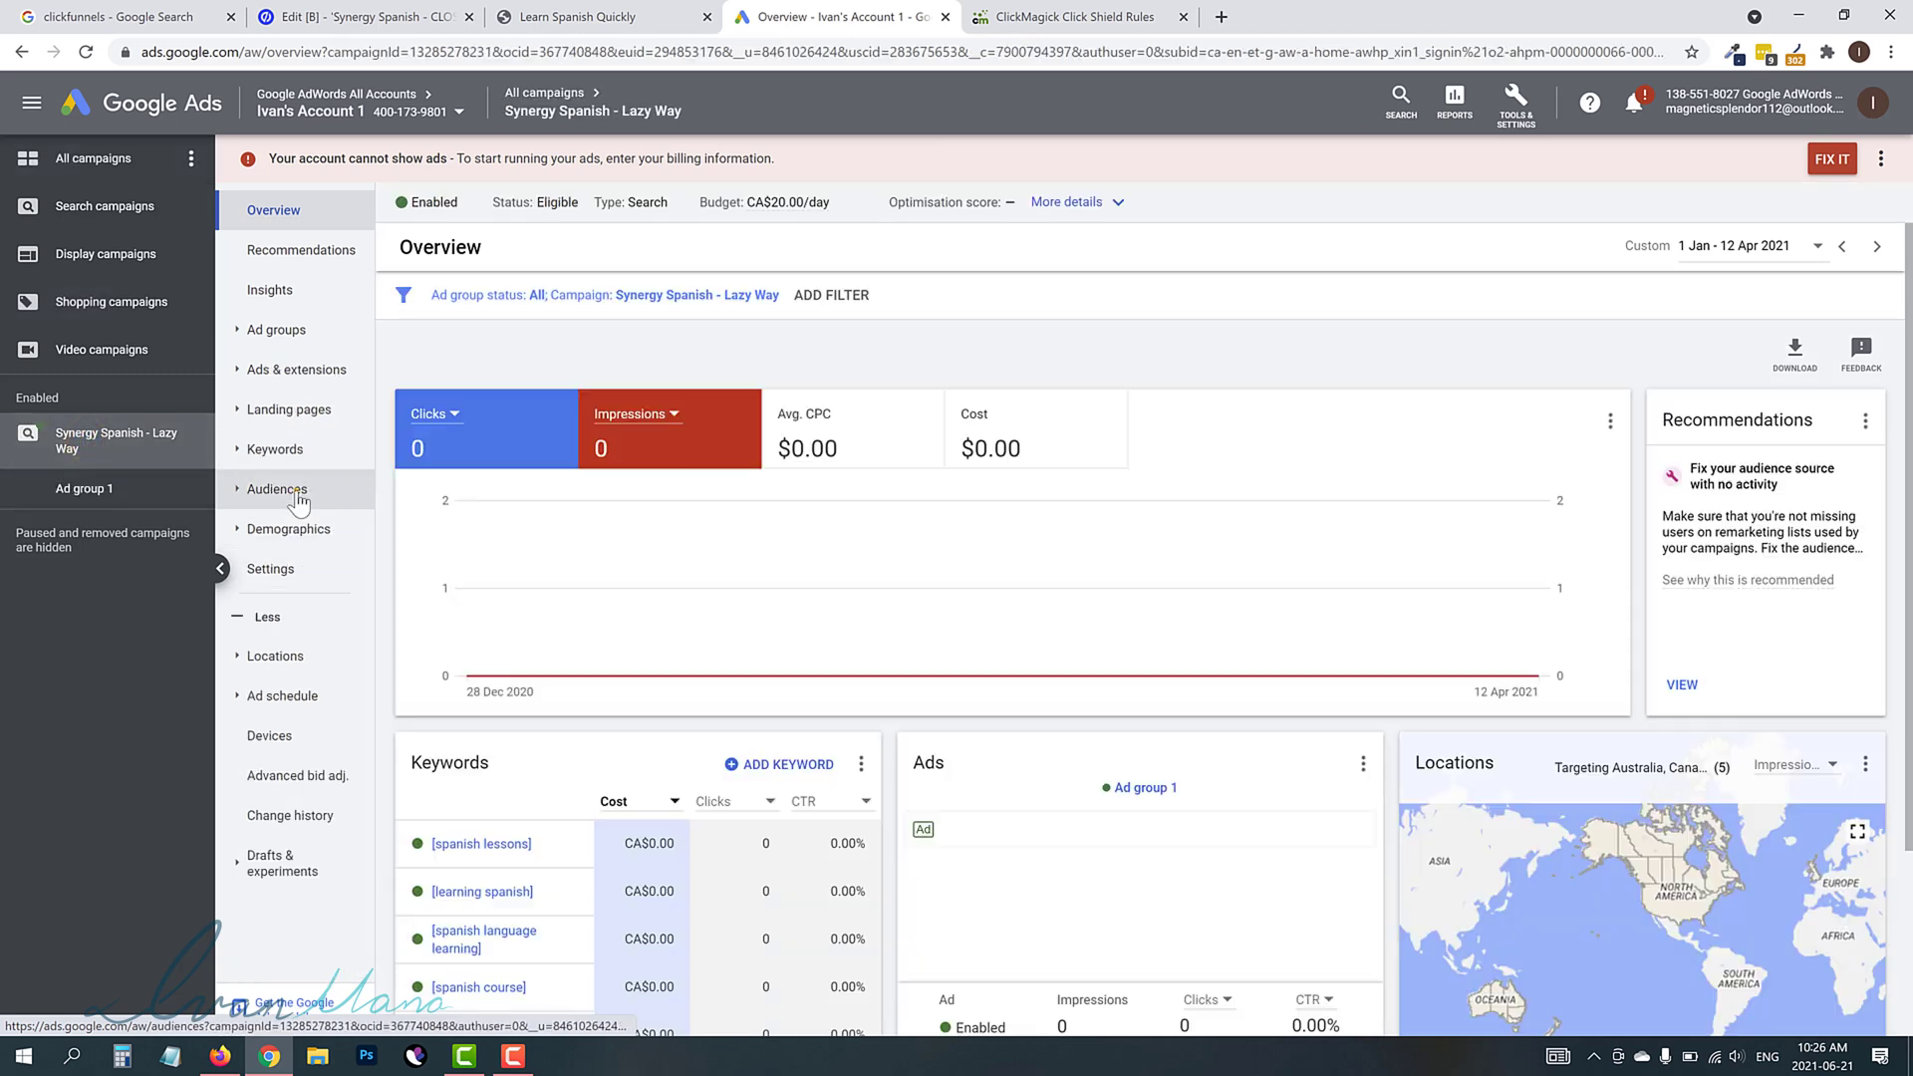
click(297, 492)
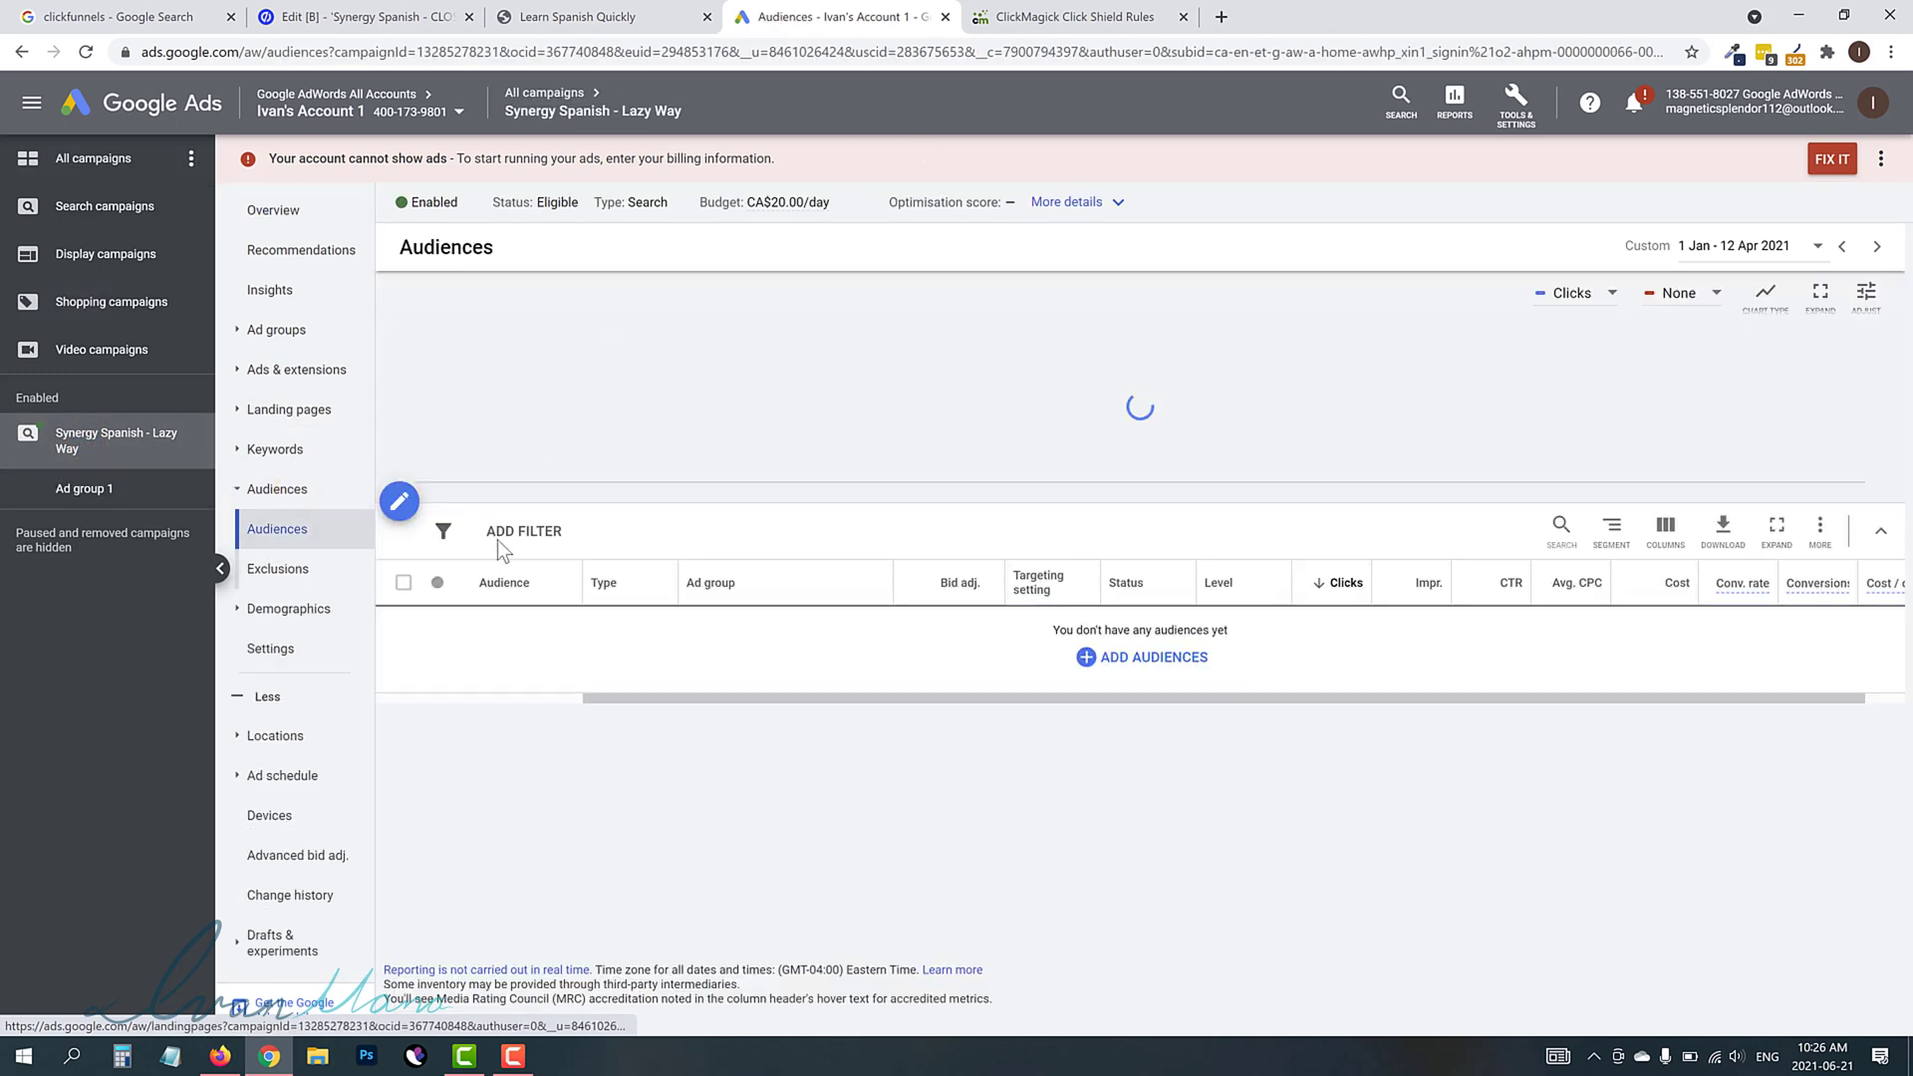
click(284, 568)
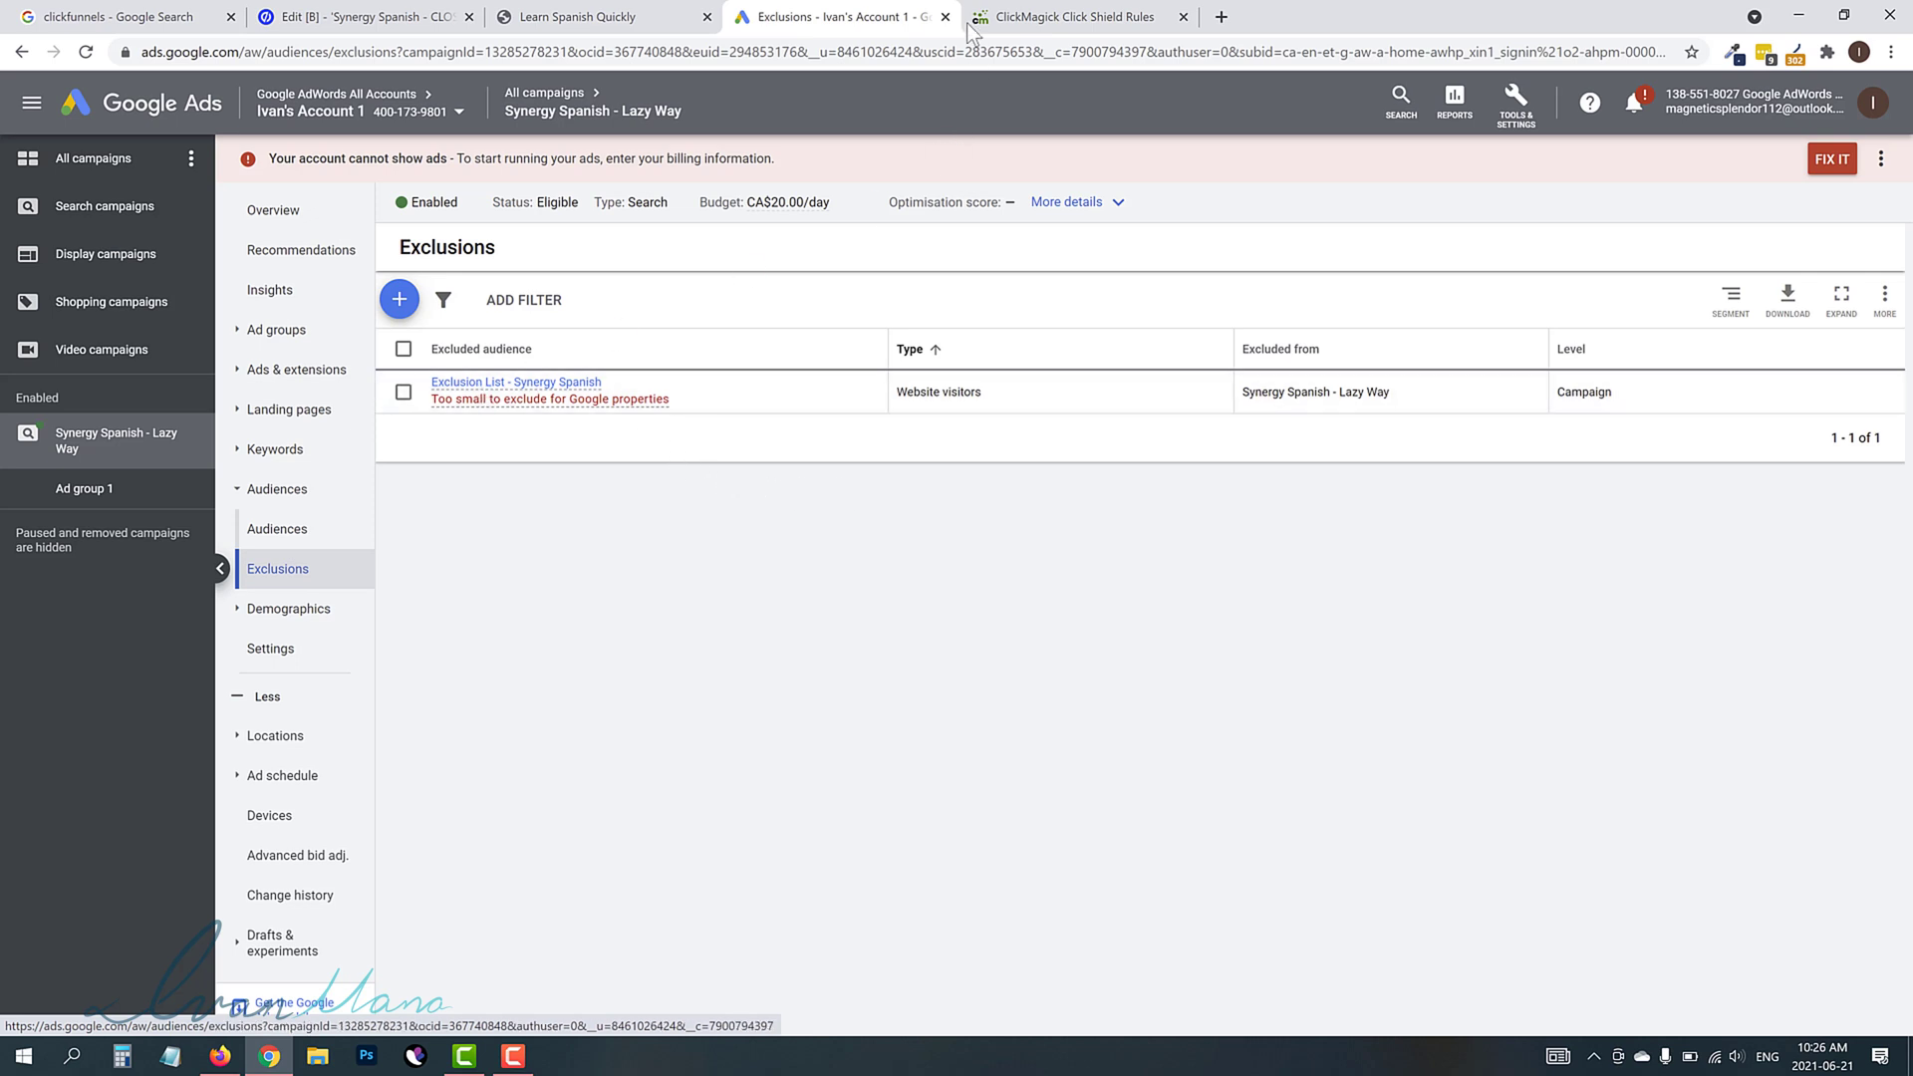
key(ctrl+shift+Tab)
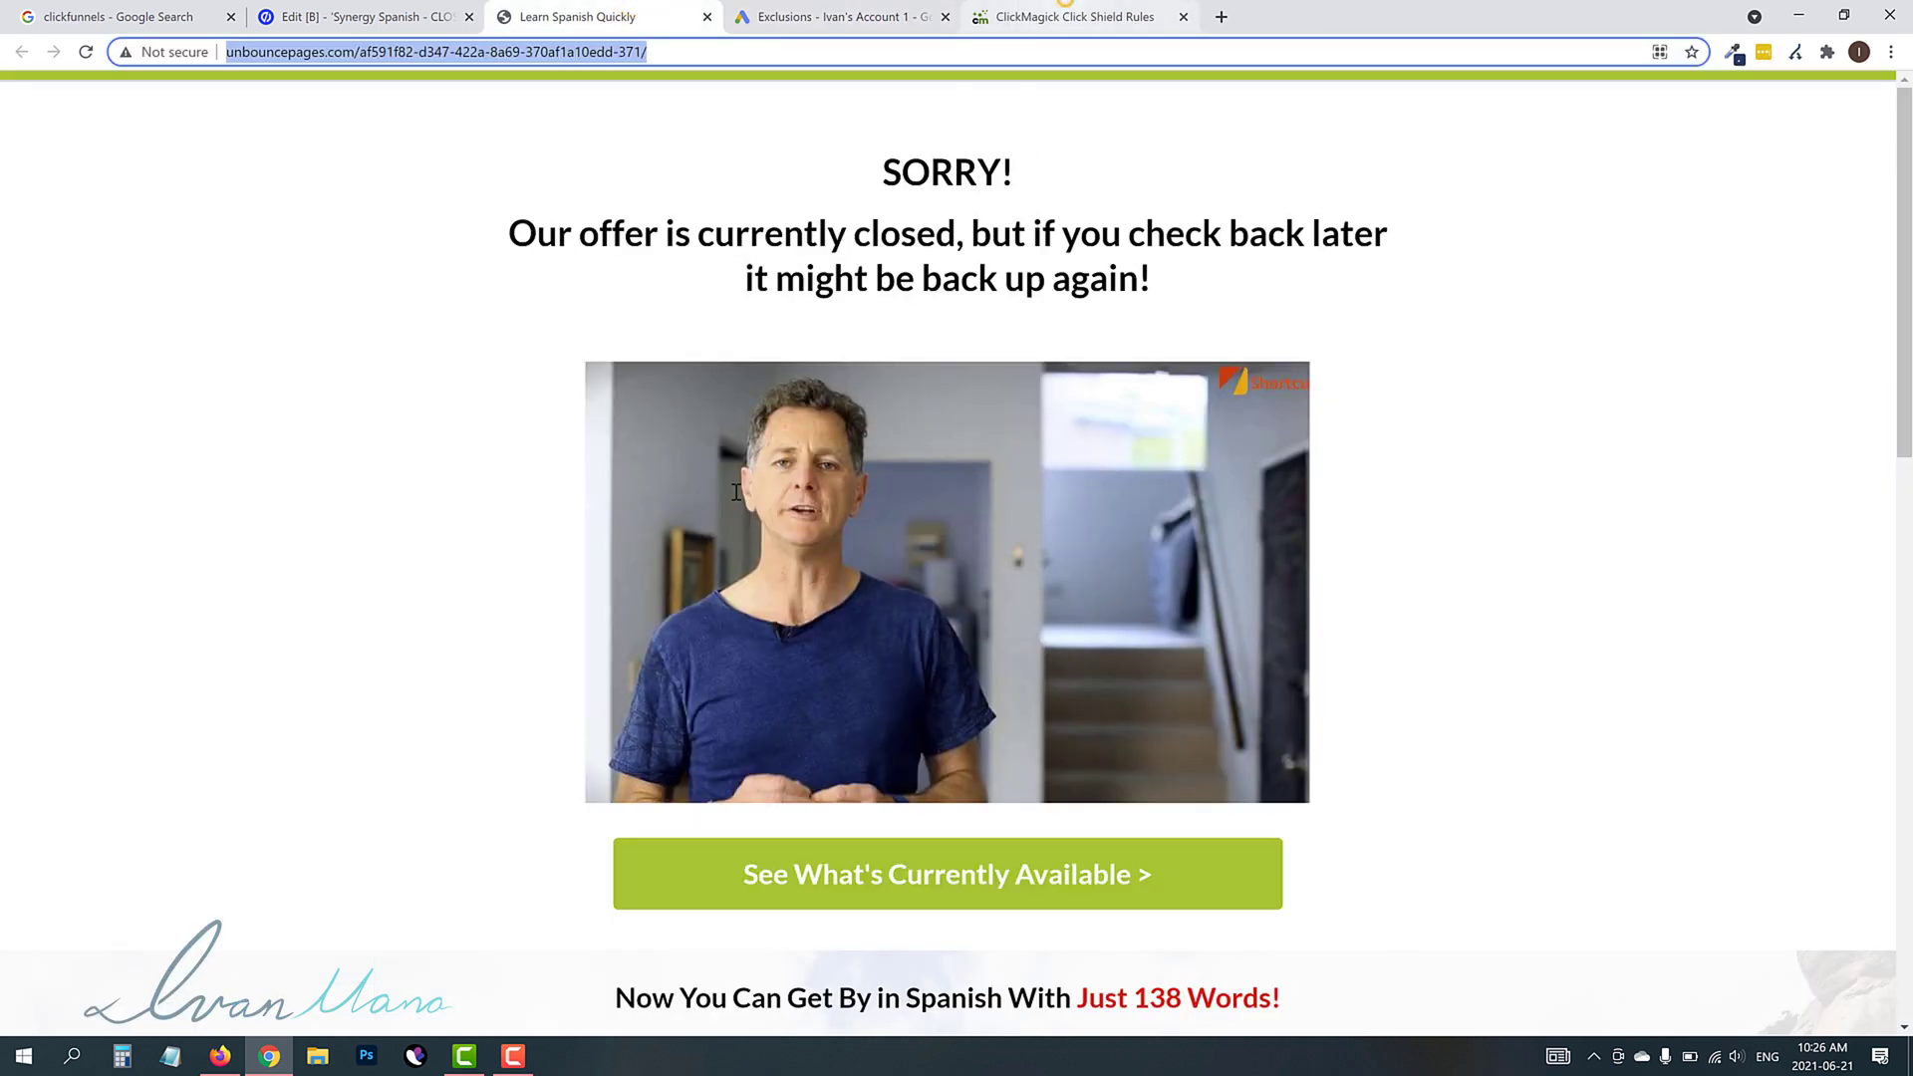
click(1051, 14)
click(648, 16)
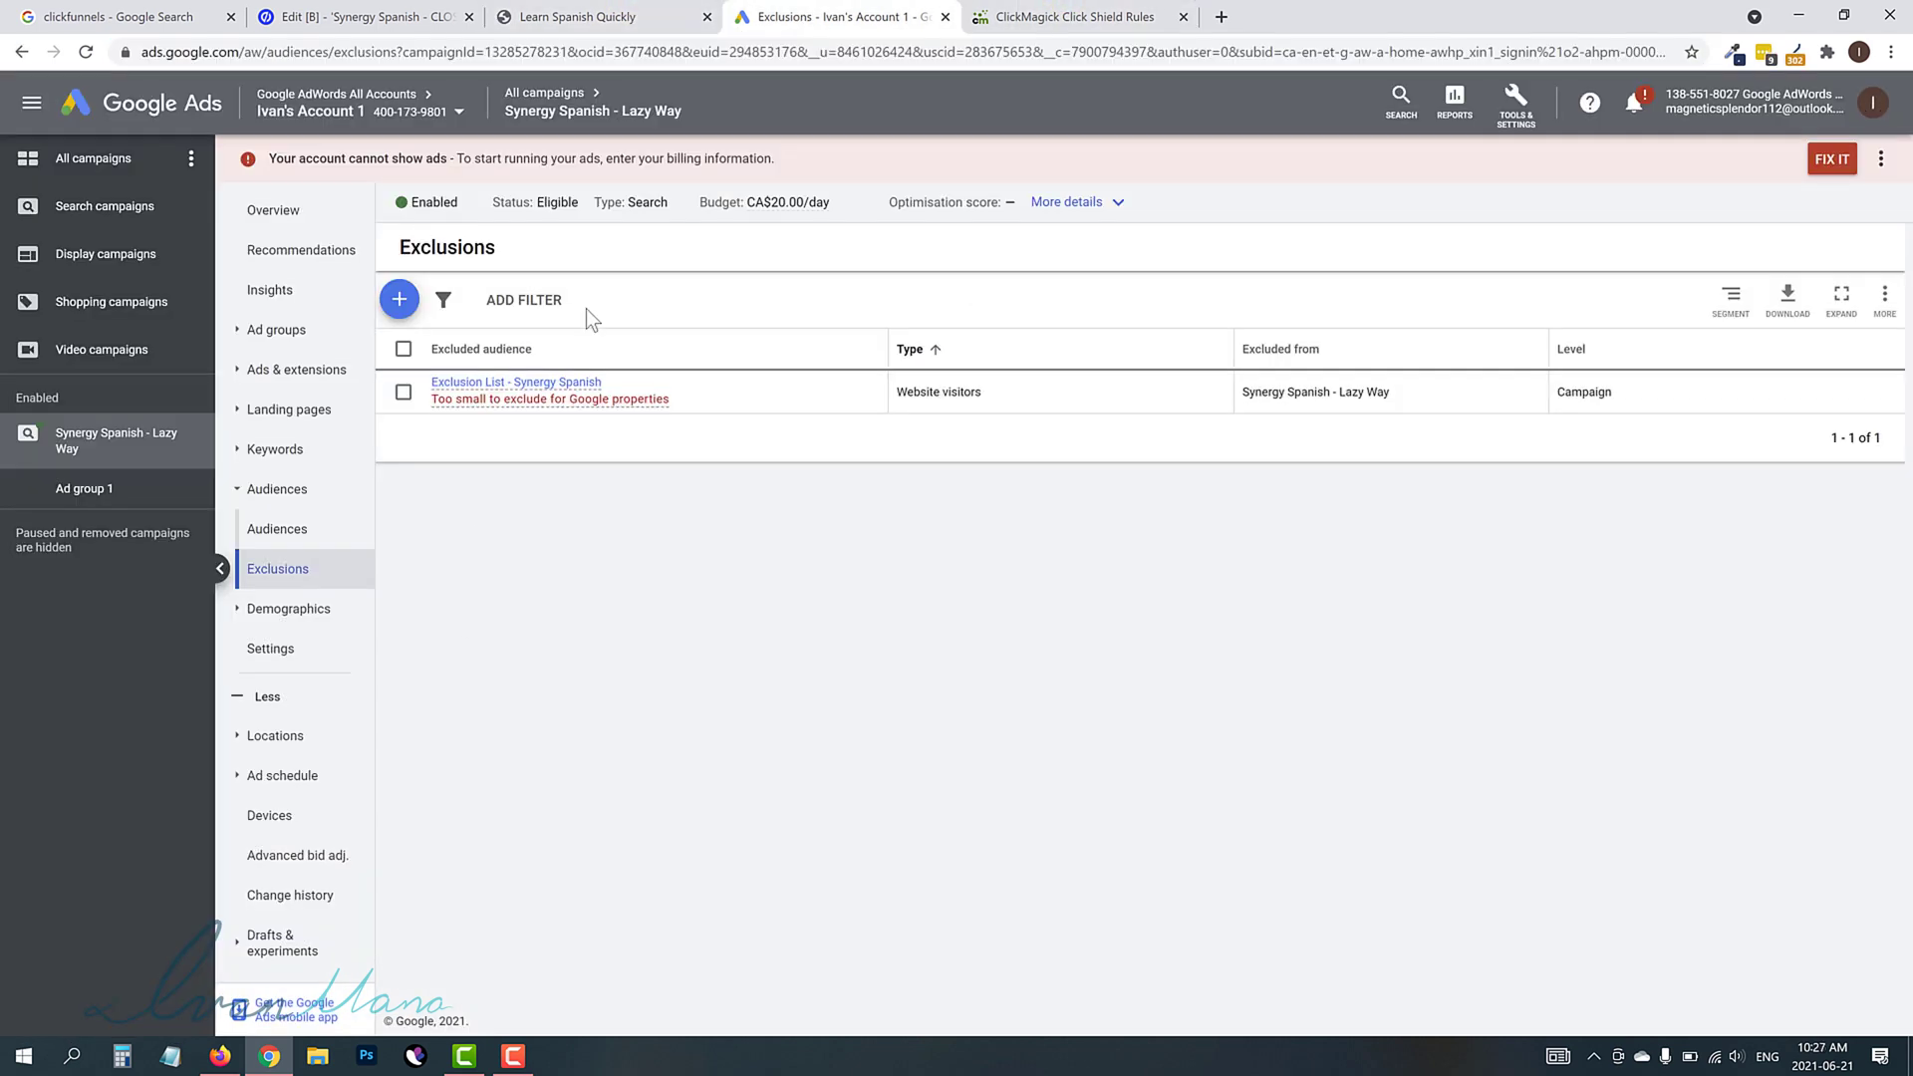
click(797, 16)
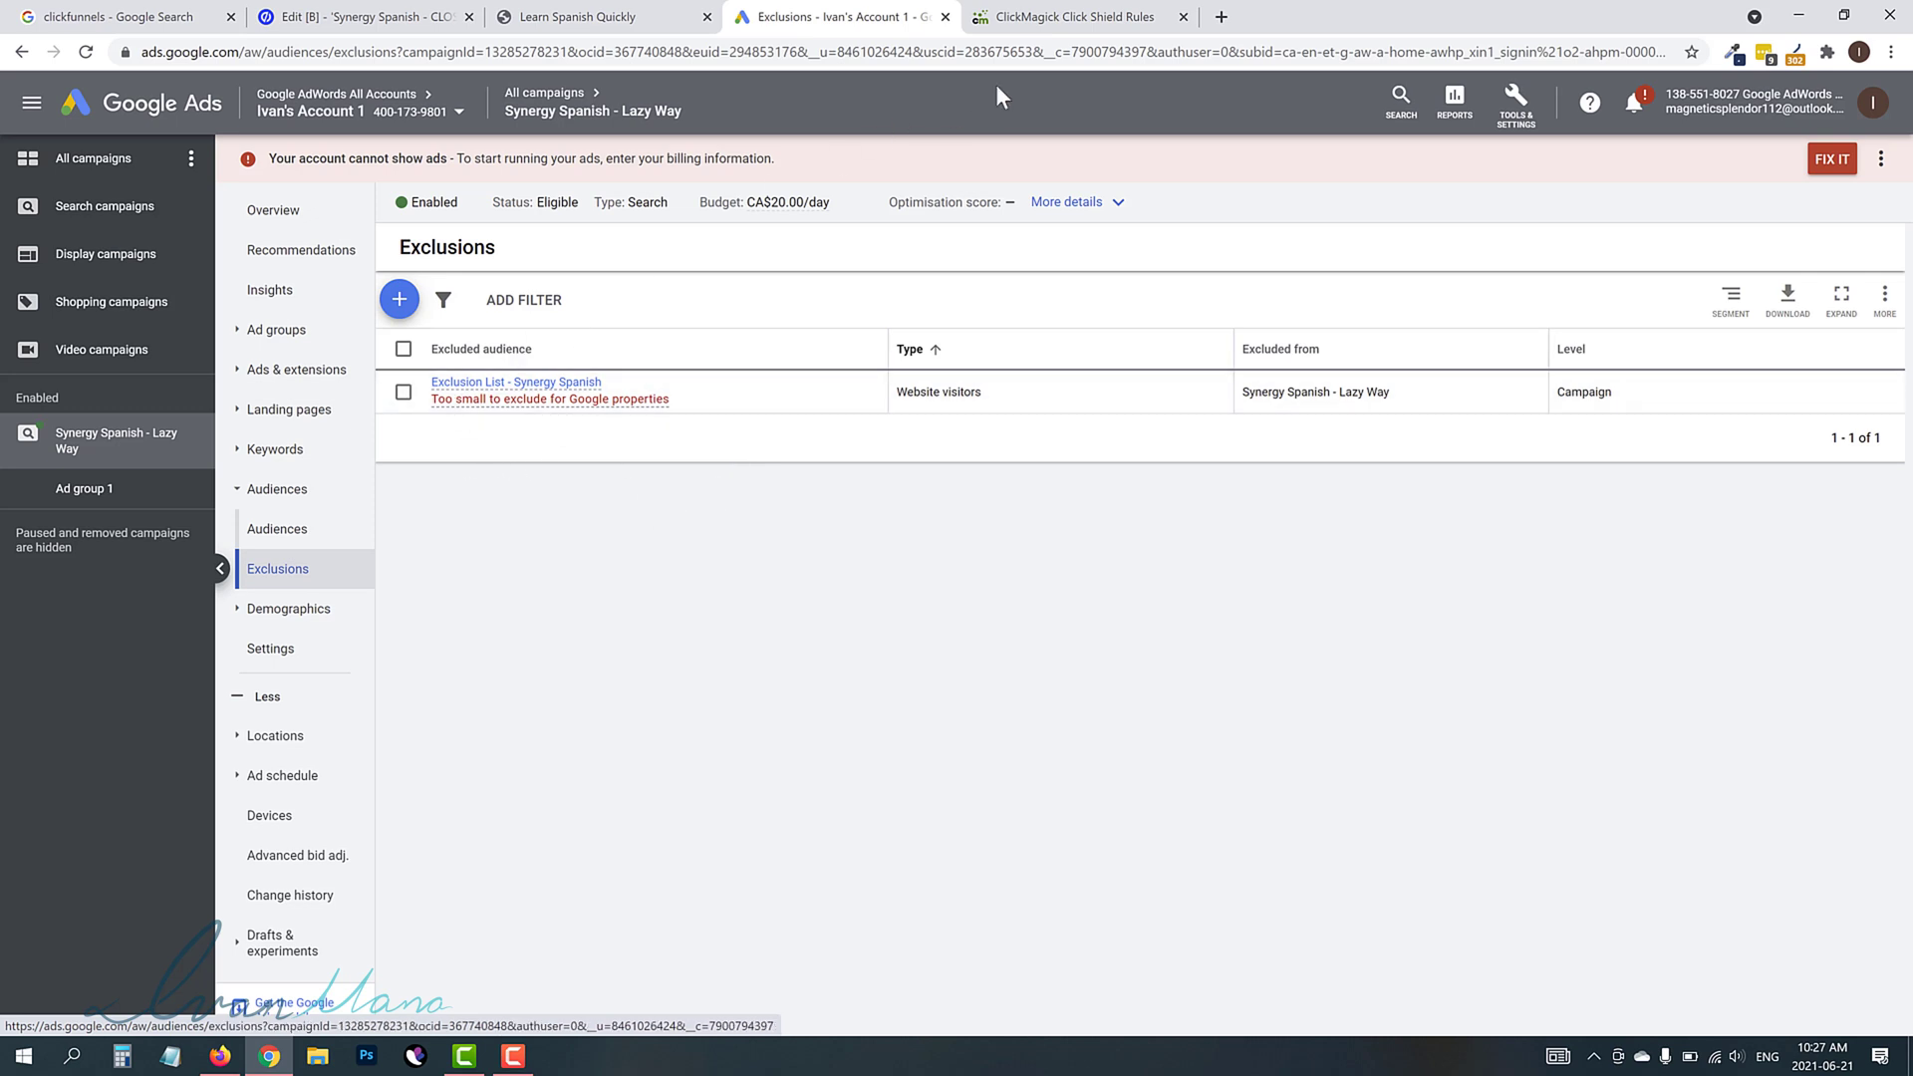
View why Exclusion List - Synergy Spanish is too small, then return to both Click Shield rules.
mouse_move(722, 407)
click(620, 535)
click(1066, 14)
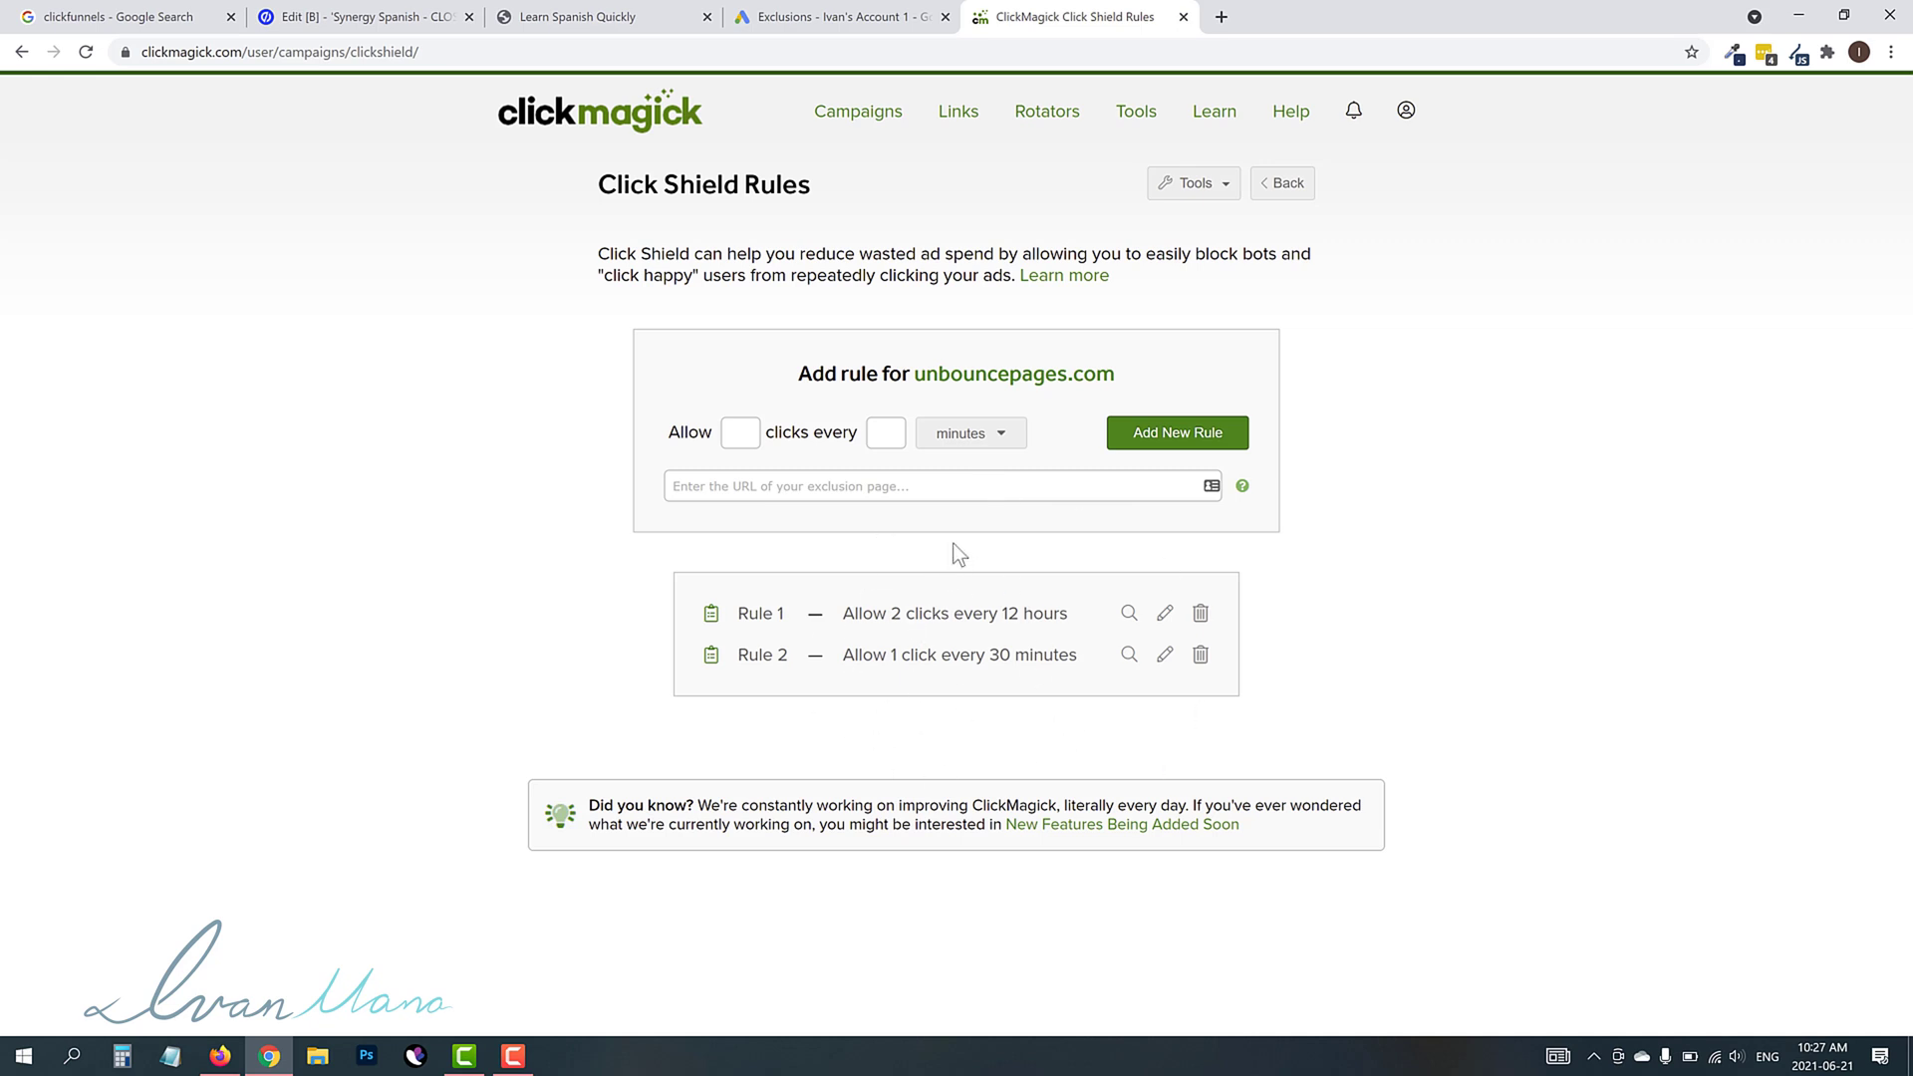
click(844, 18)
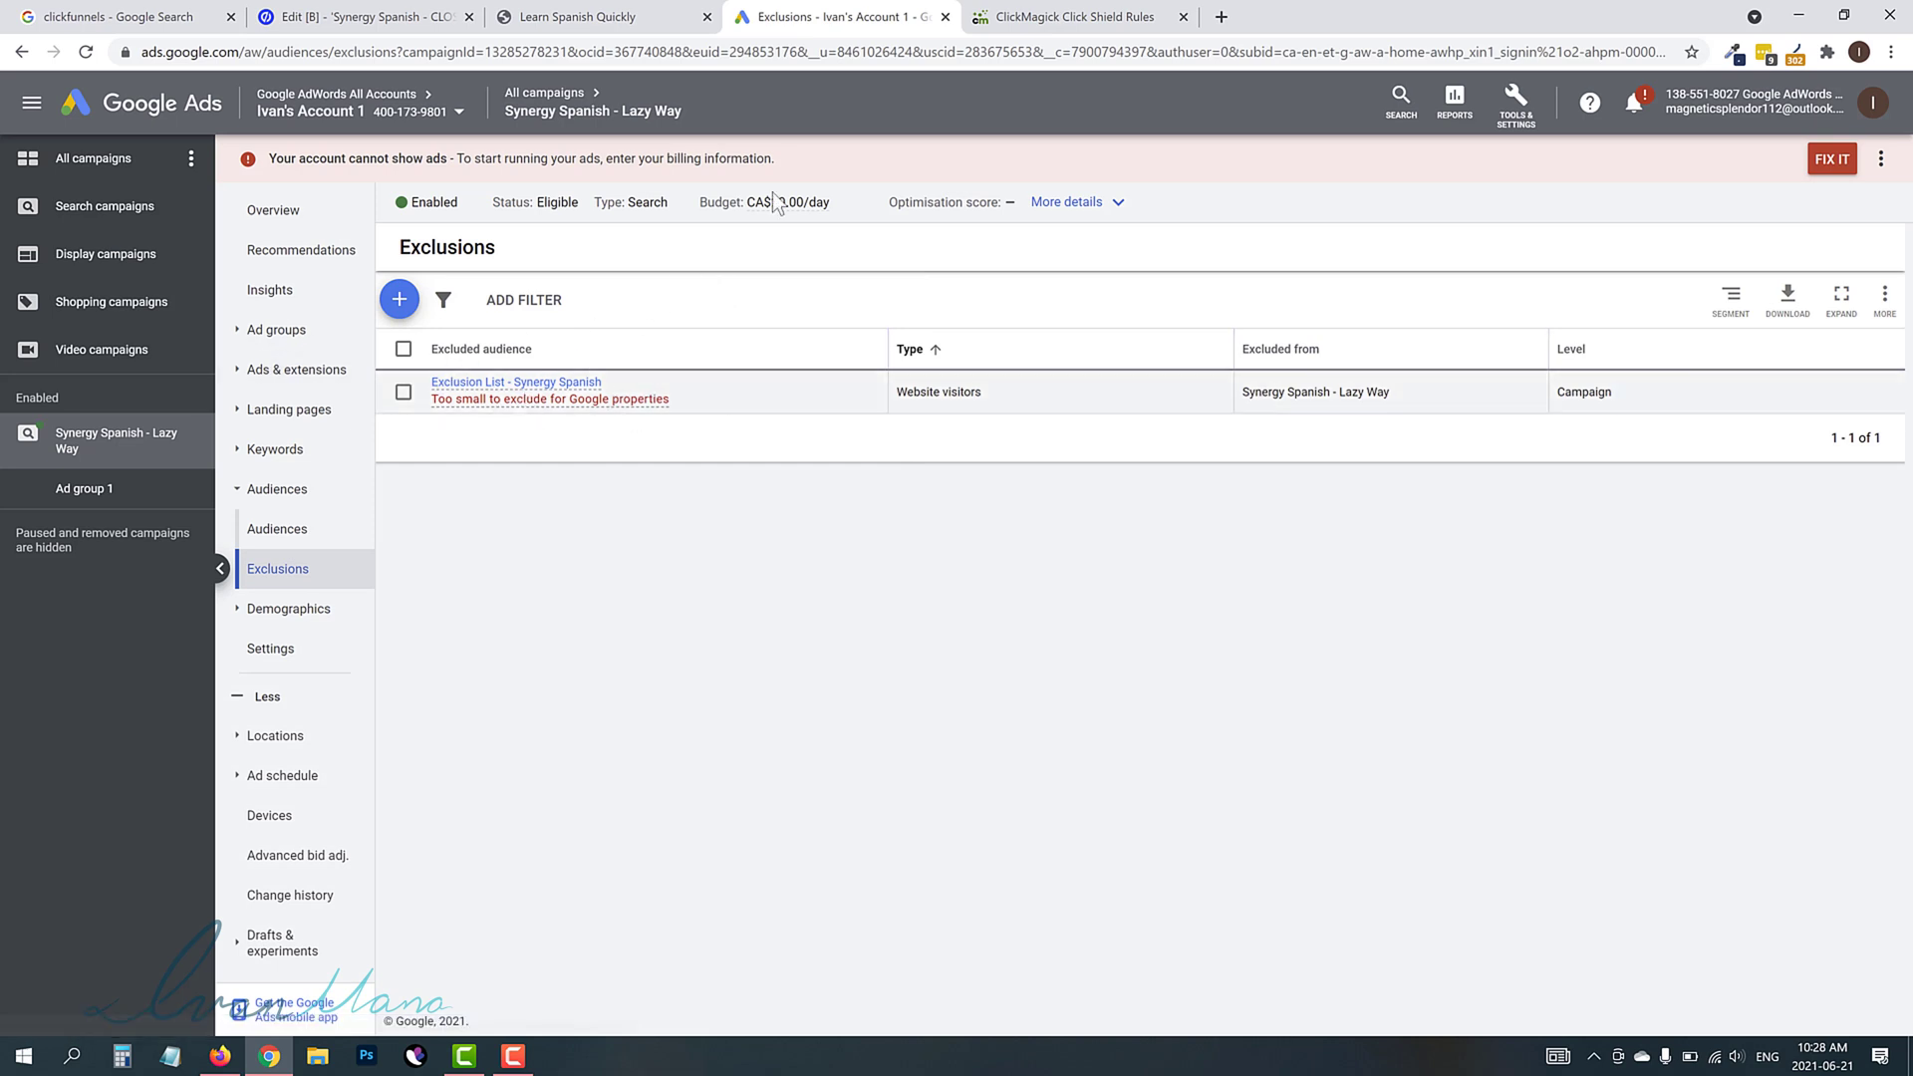
click(1074, 17)
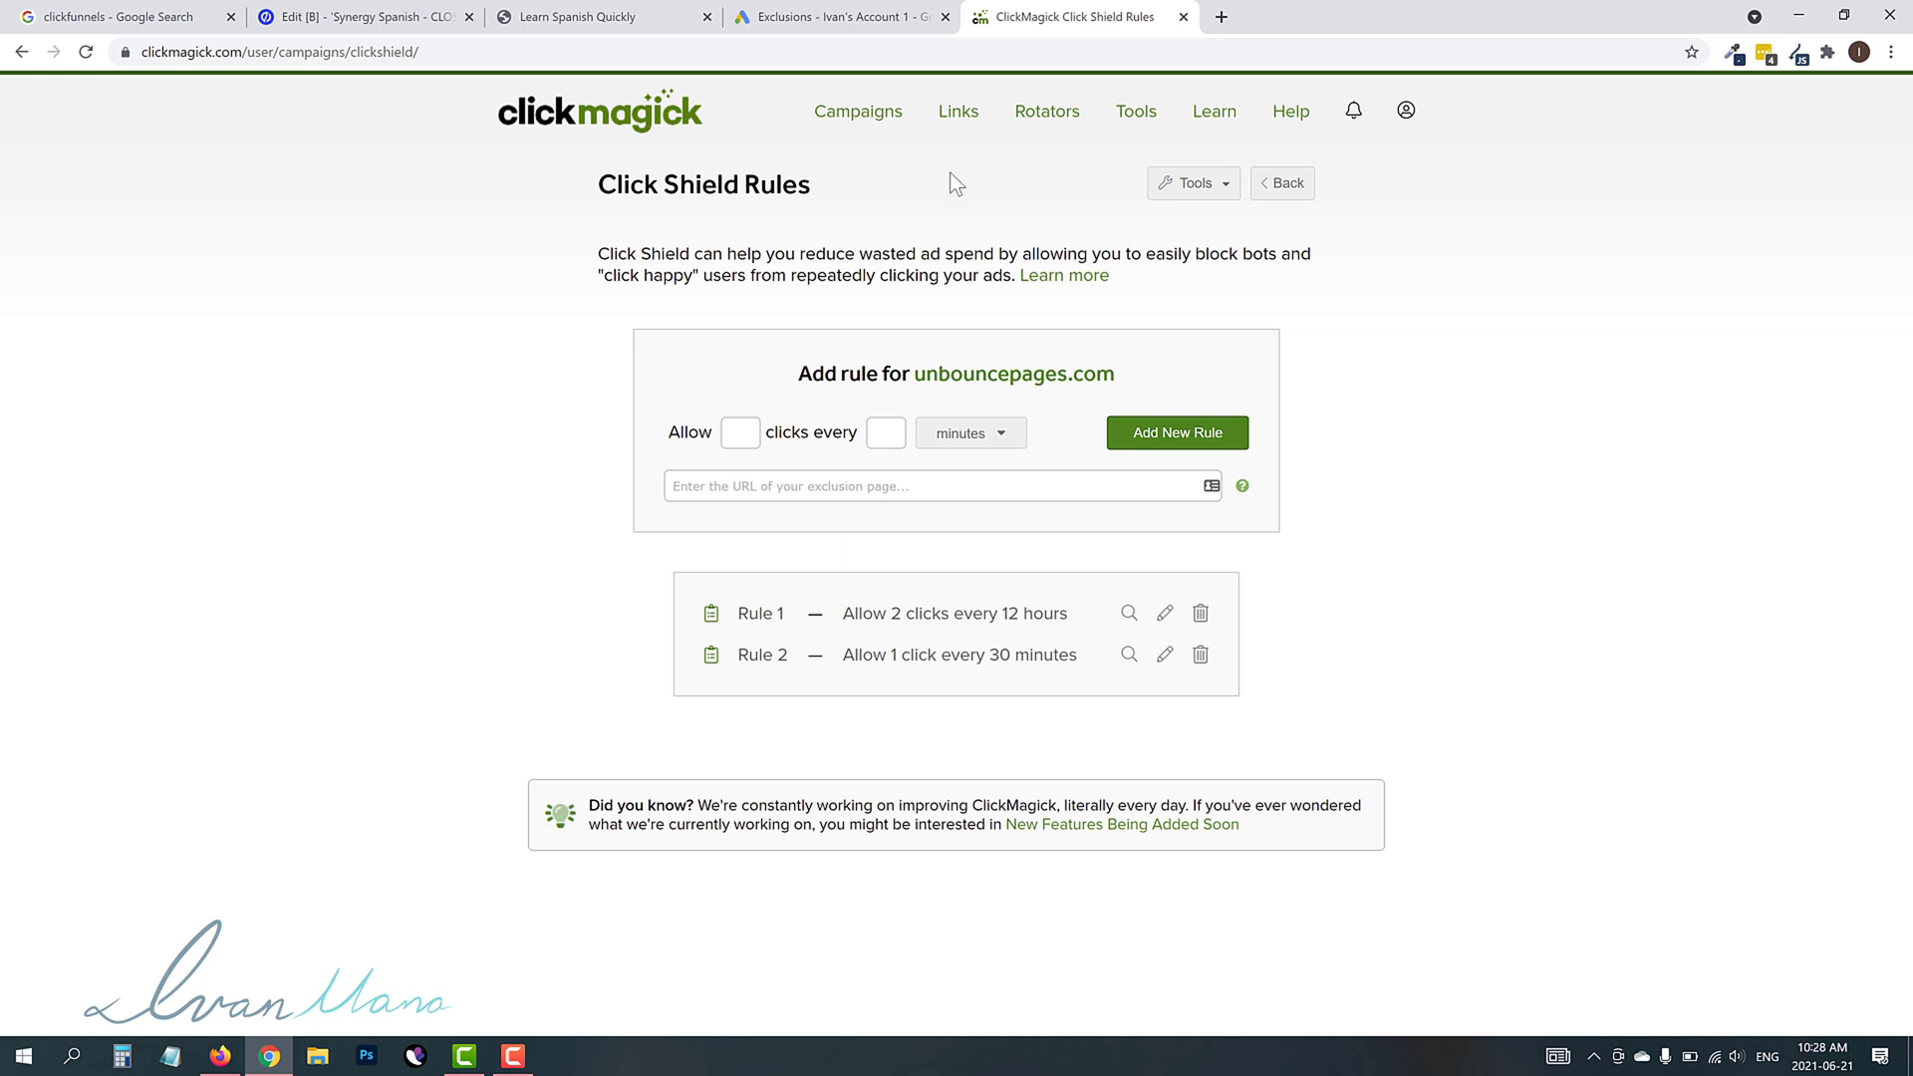
Load ivanmana.com in a new tab and view its free affiliate marketing guide offer.
click(1222, 14)
text(ivanman)
key(Return)
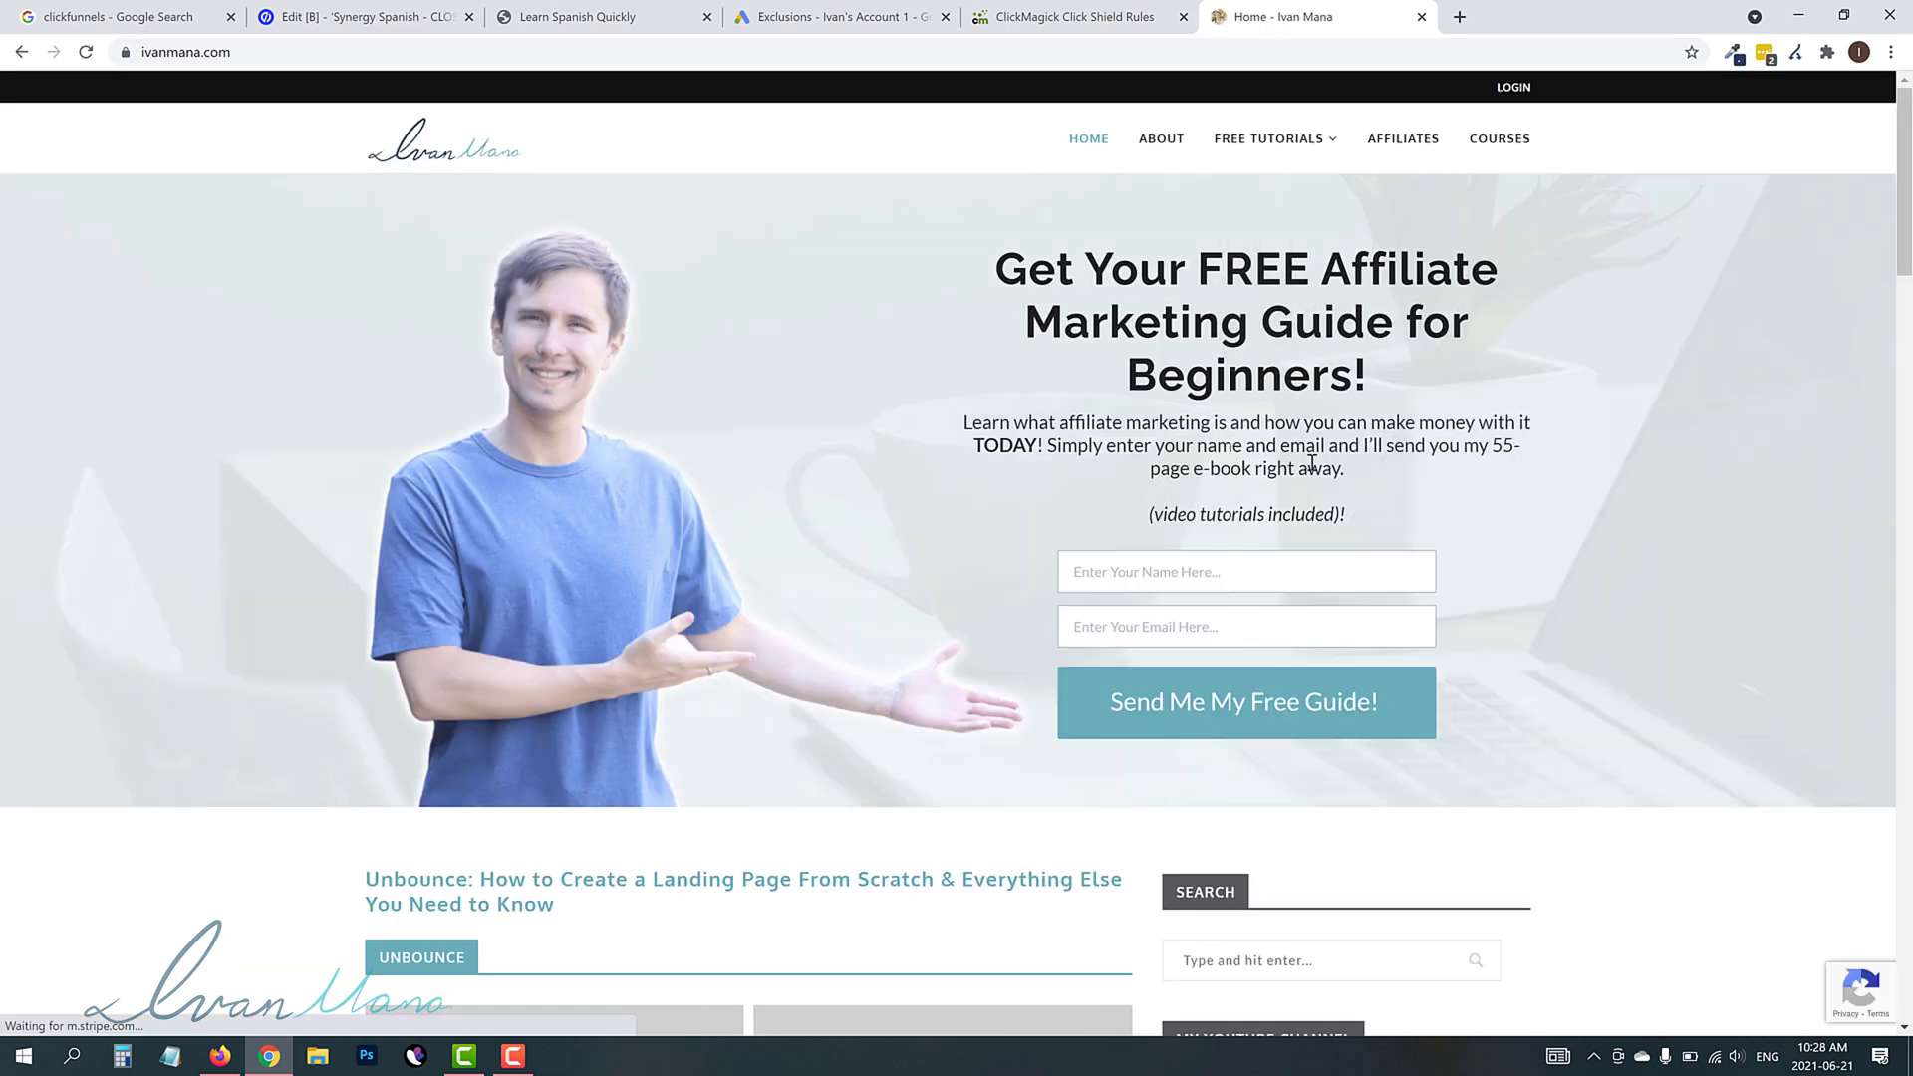
drag(1308, 468, 1165, 429)
click(1308, 468)
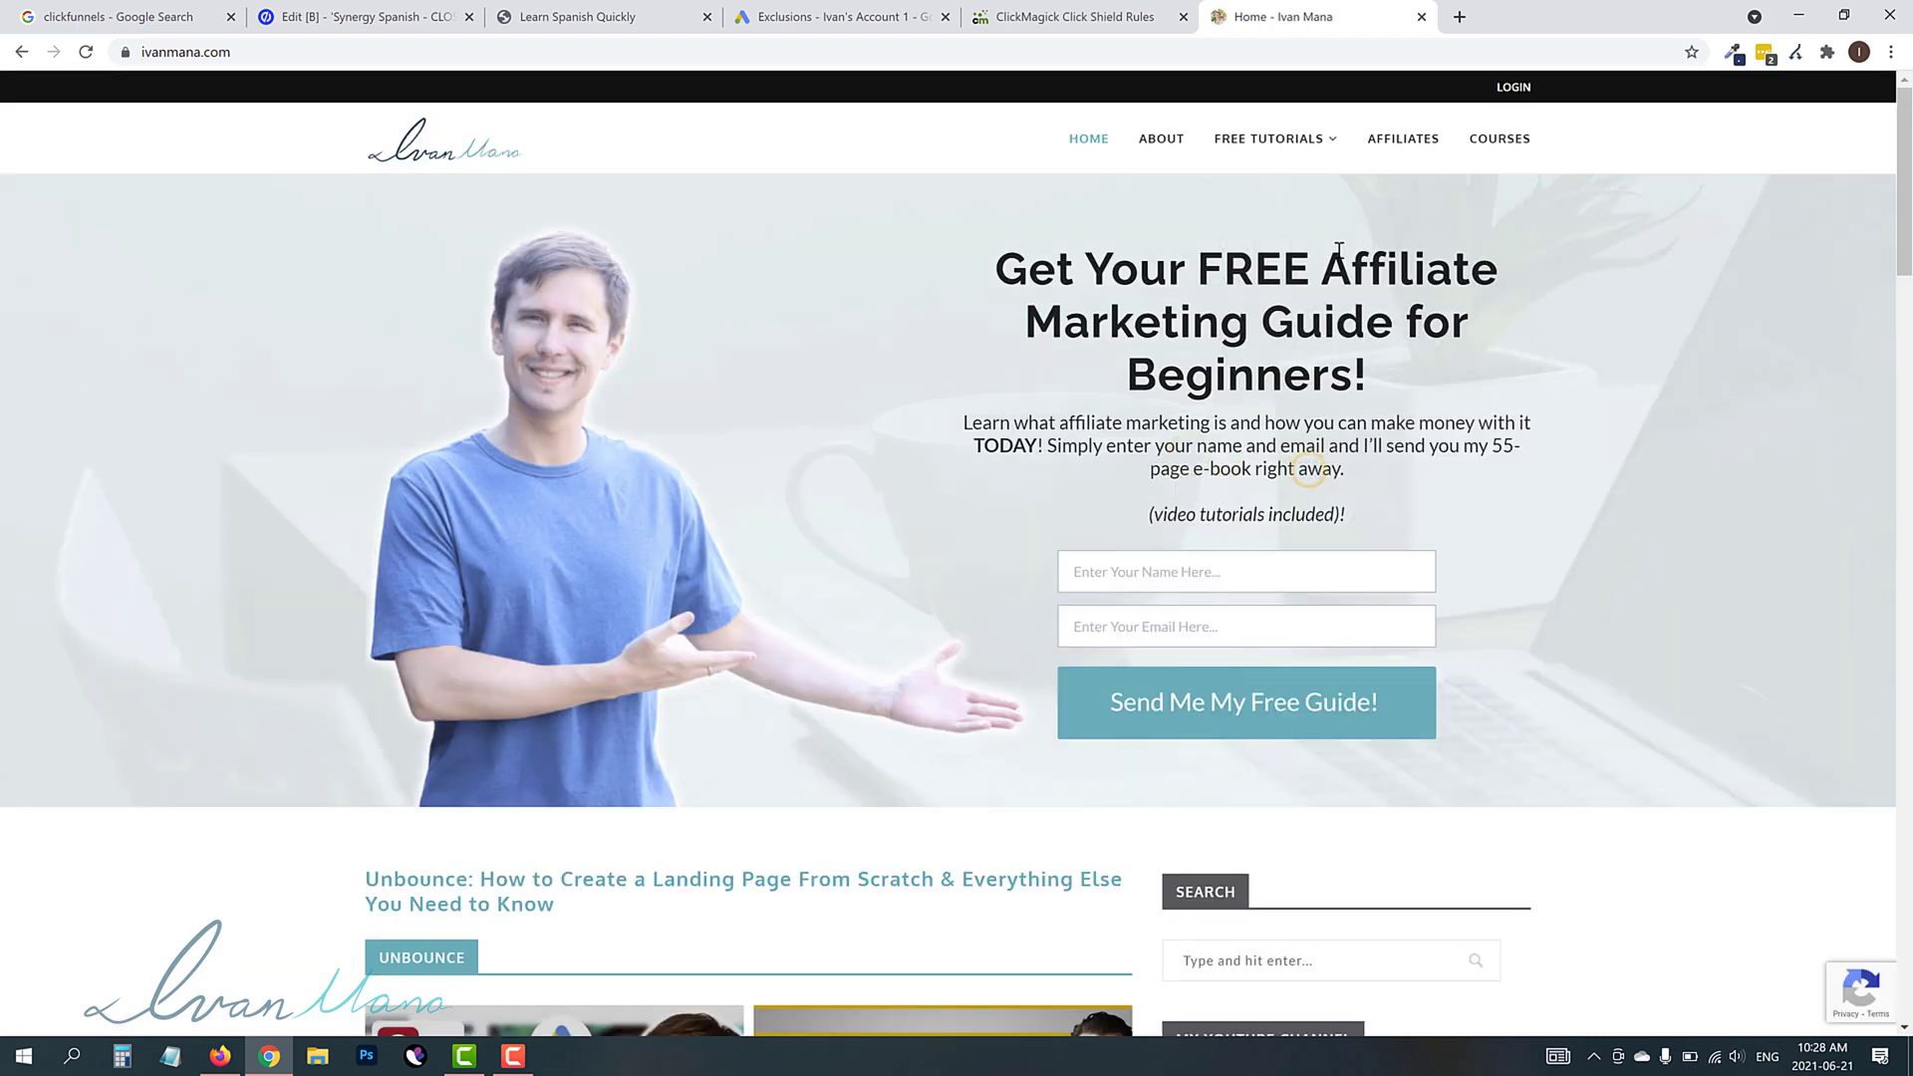